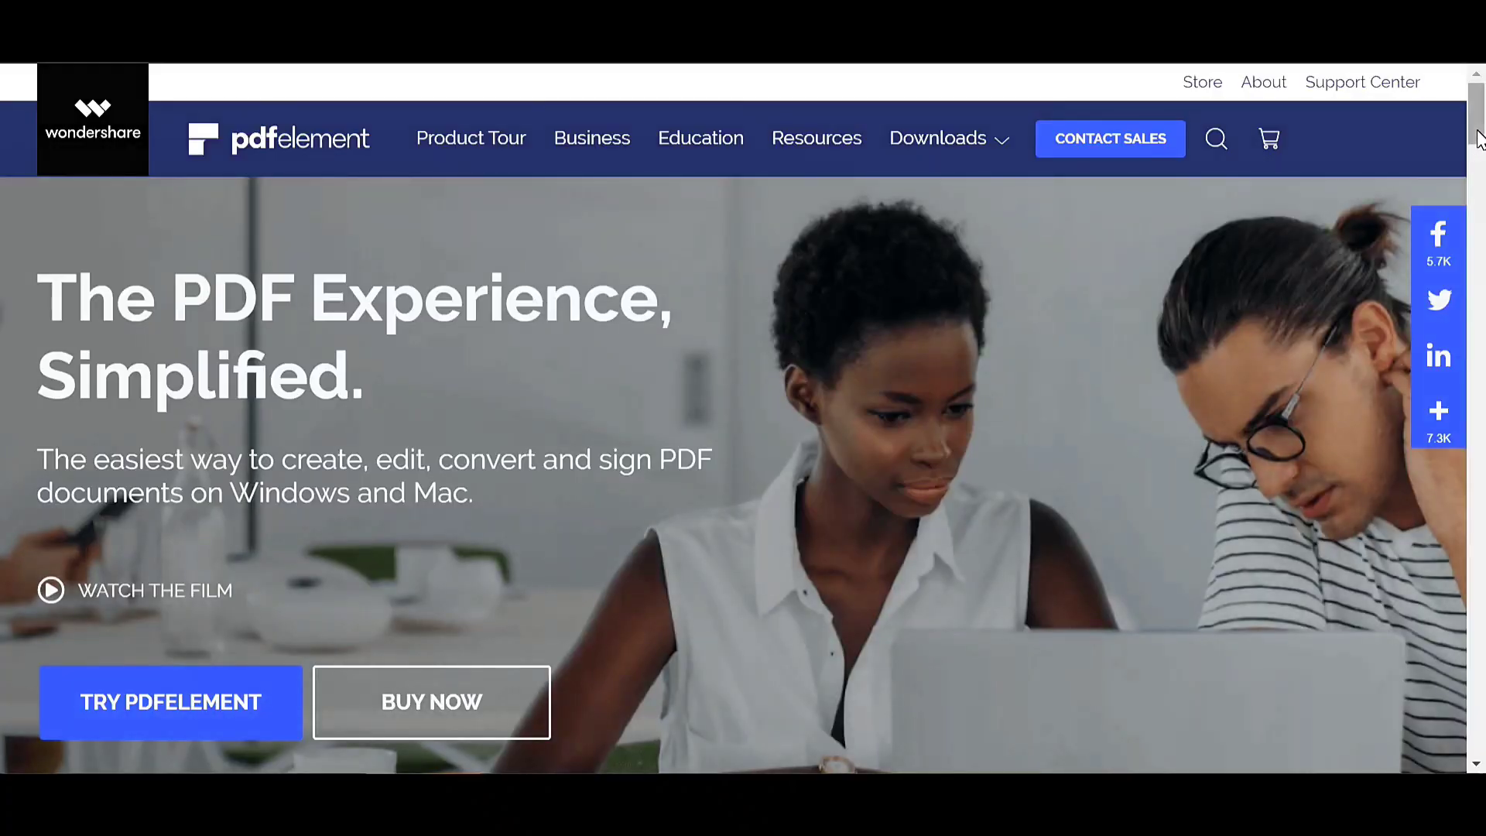
scroll(1480, 165, down, 2)
drag(1479, 165, 1482, 331)
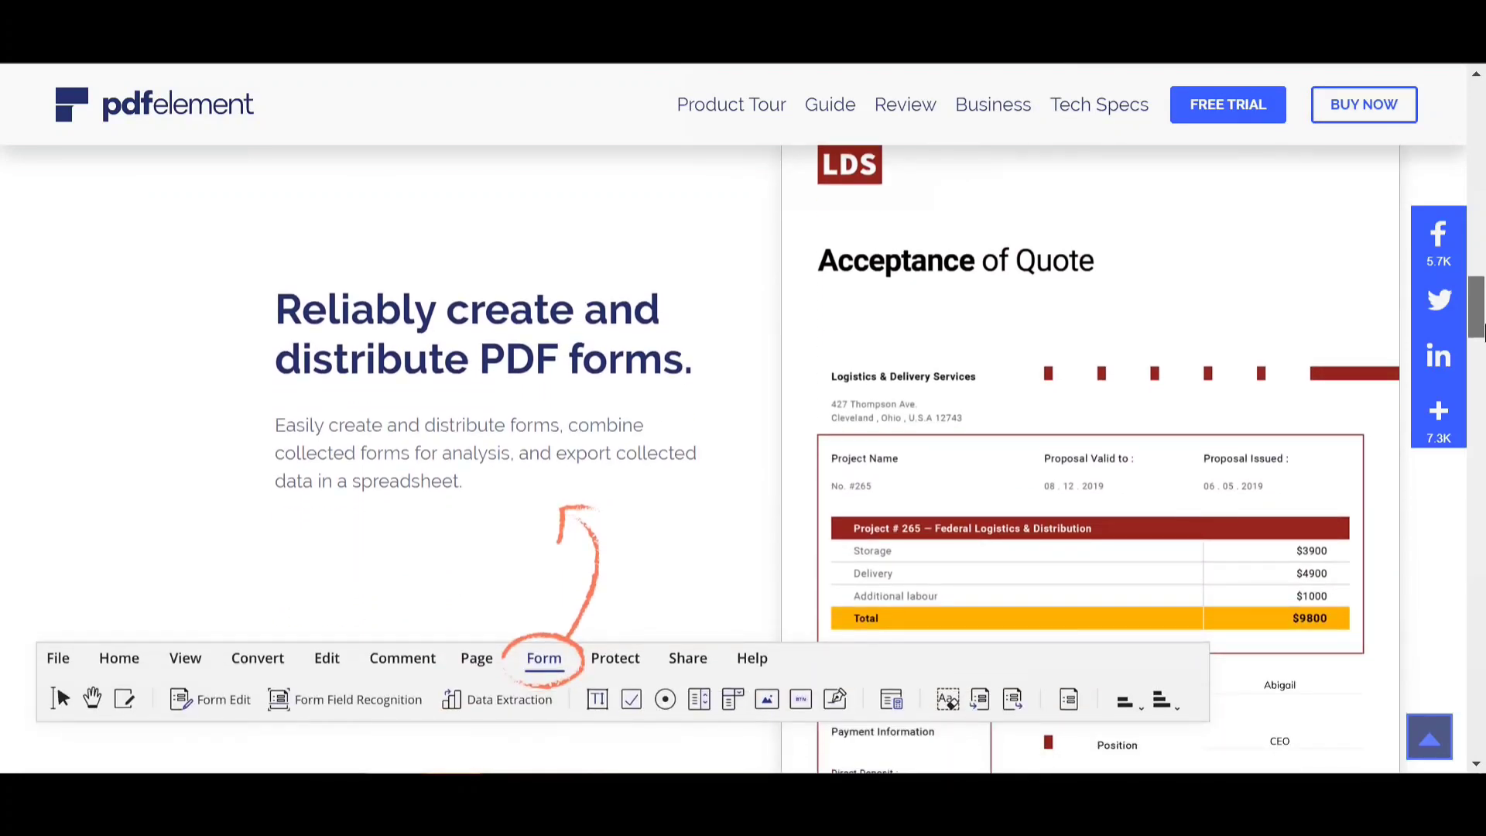
drag(1479, 331, 1480, 406)
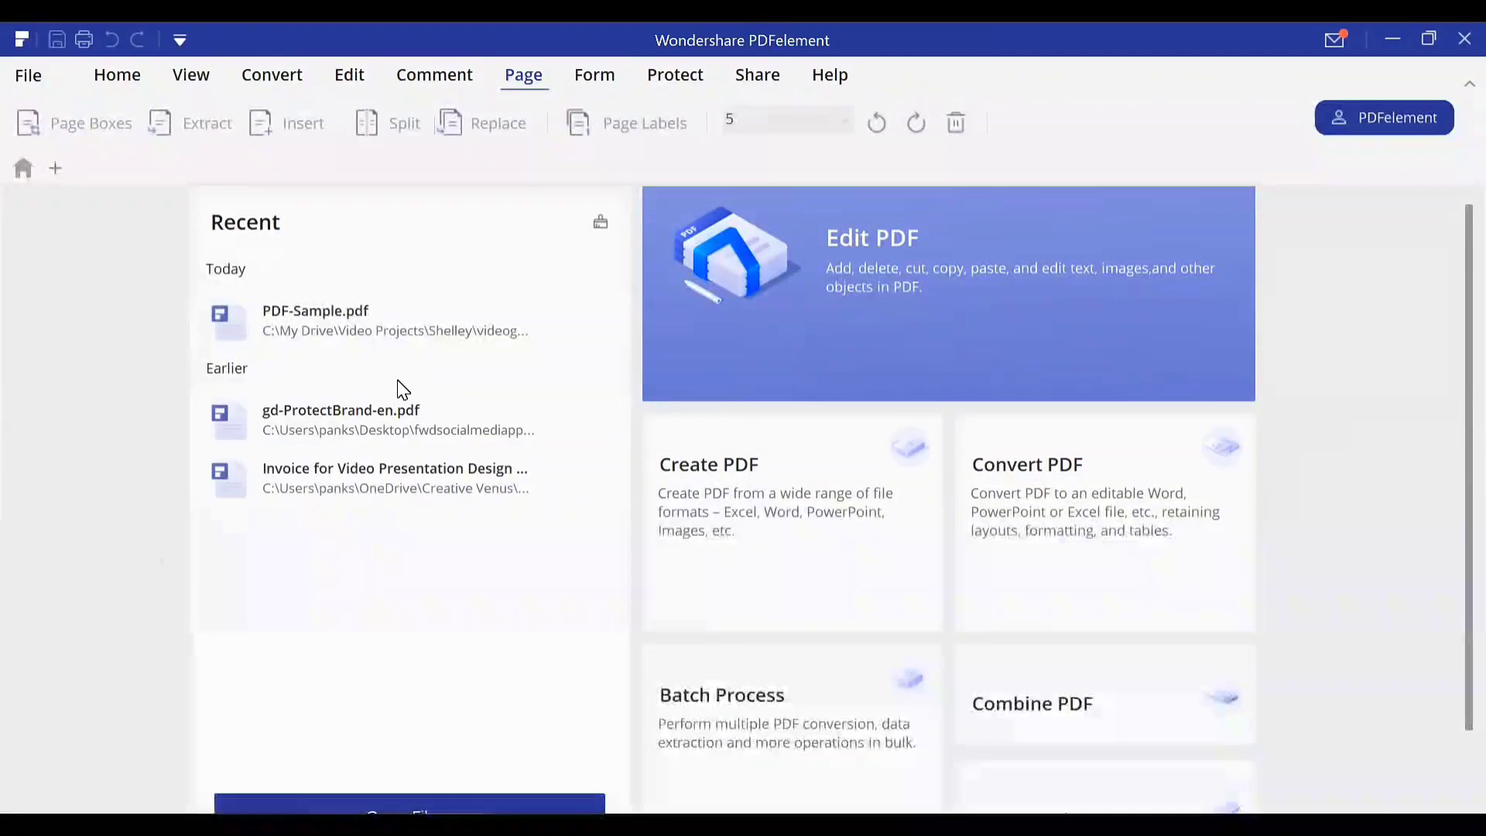
Open PDF-Sample.pdf from Recent, rotate page 1 clockwise, and confirm deleting page 2
click(375, 332)
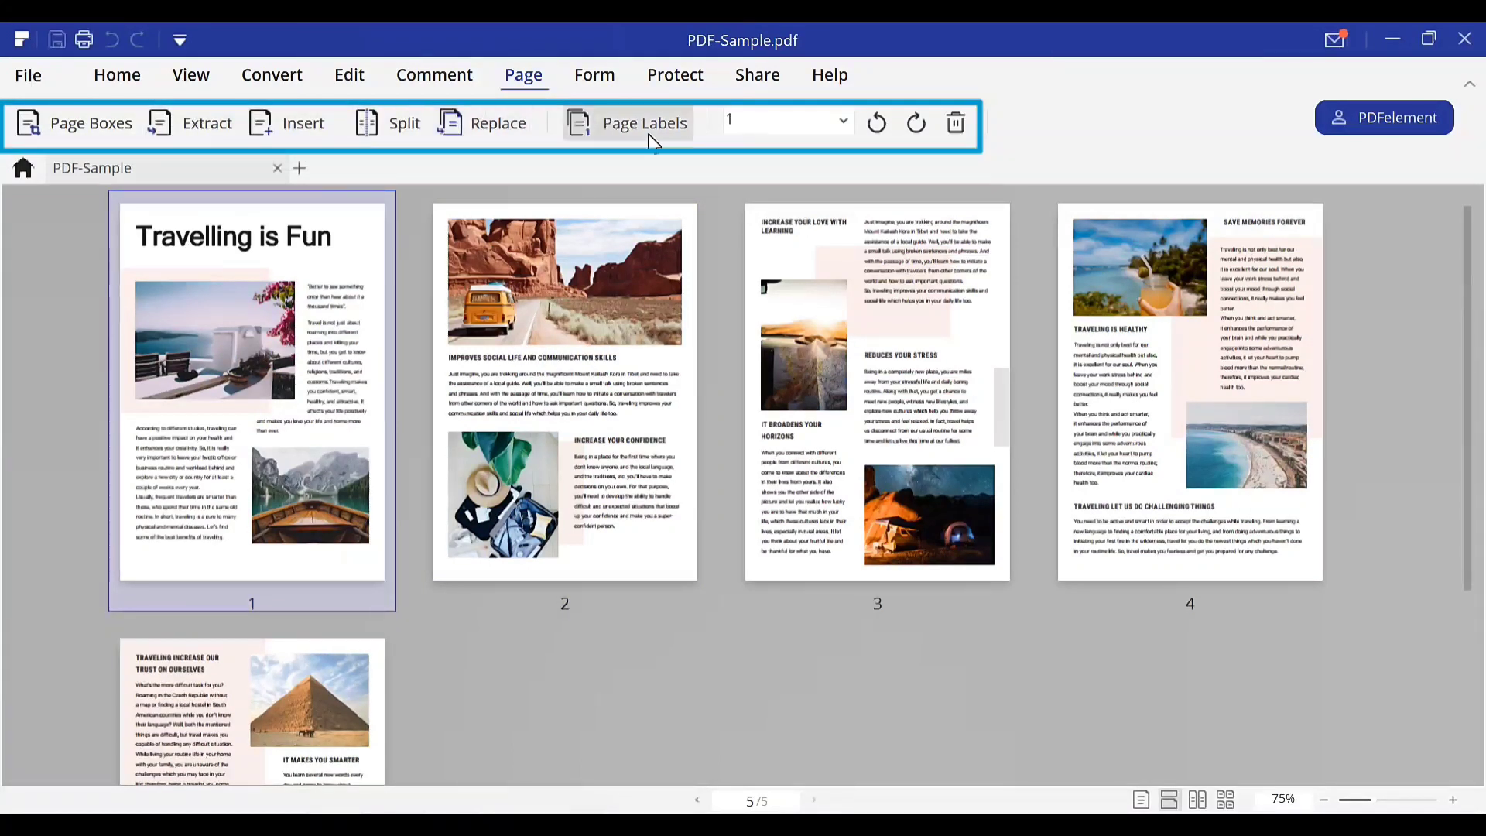
mouse_move(252, 395)
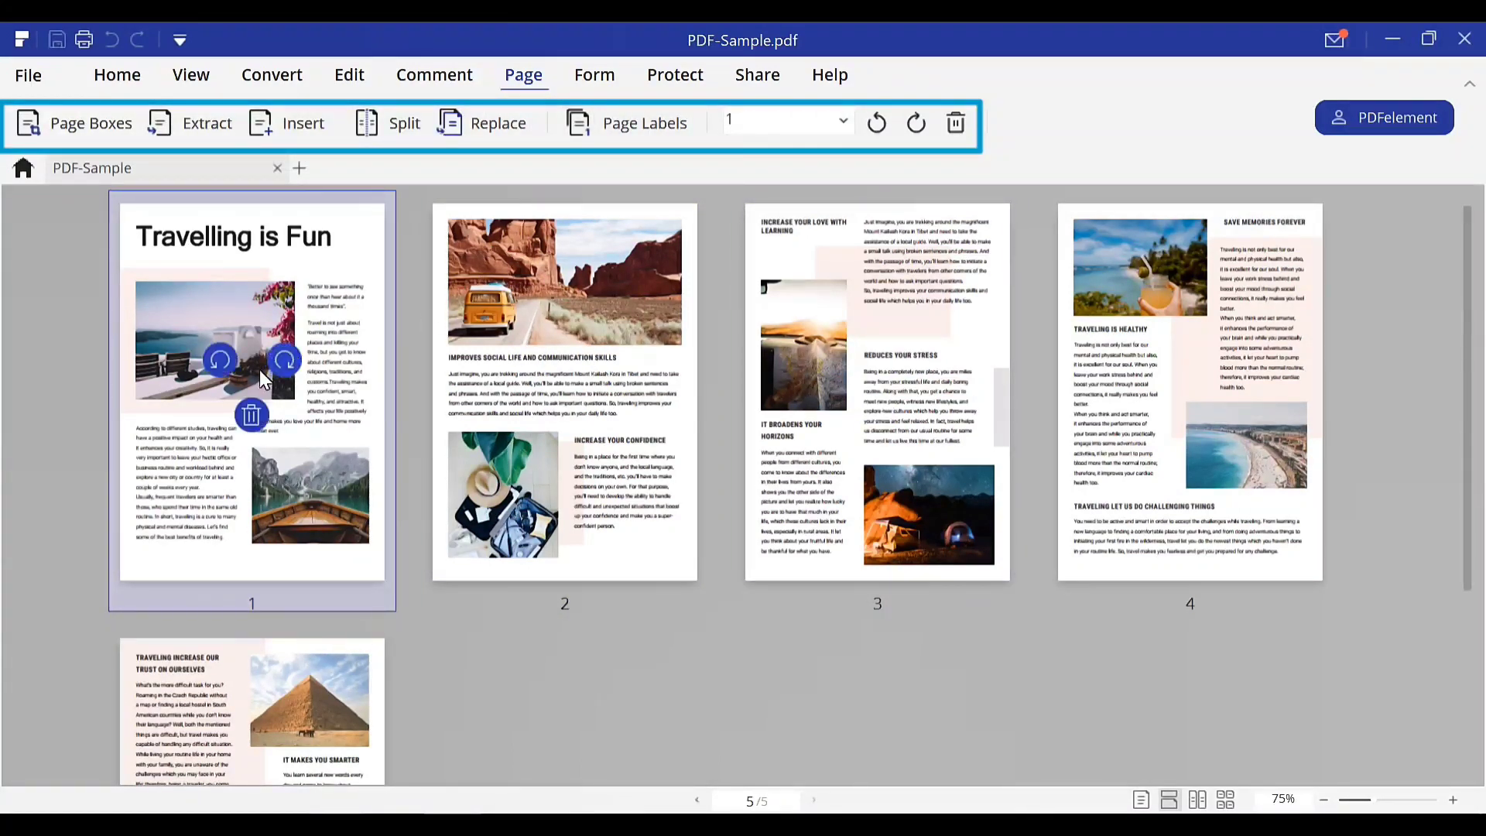
click(285, 363)
mouse_move(565, 395)
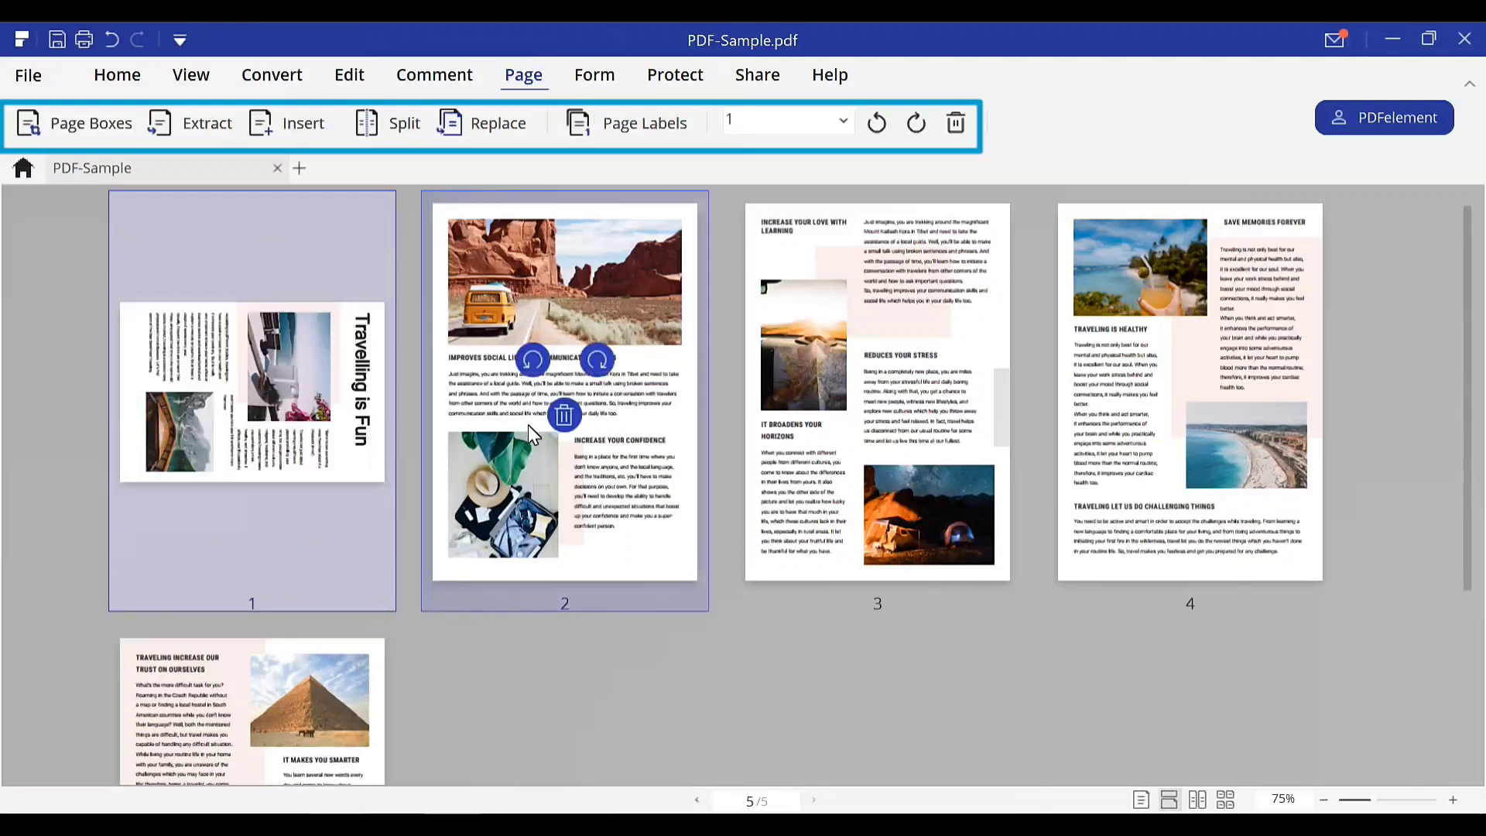
click(565, 418)
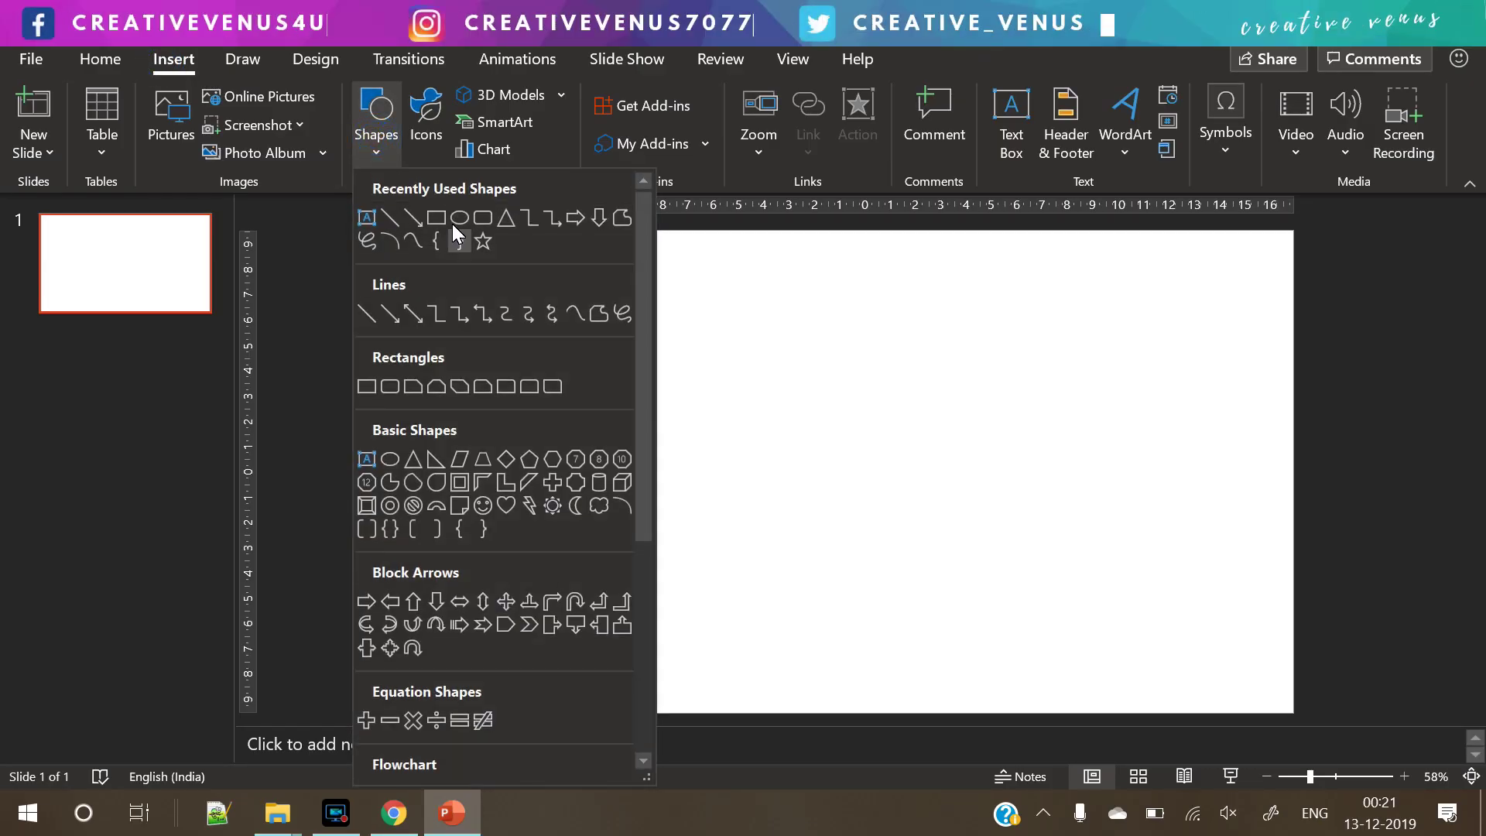
Draw a rectangle covering the whole slide with no outline
click(452, 226)
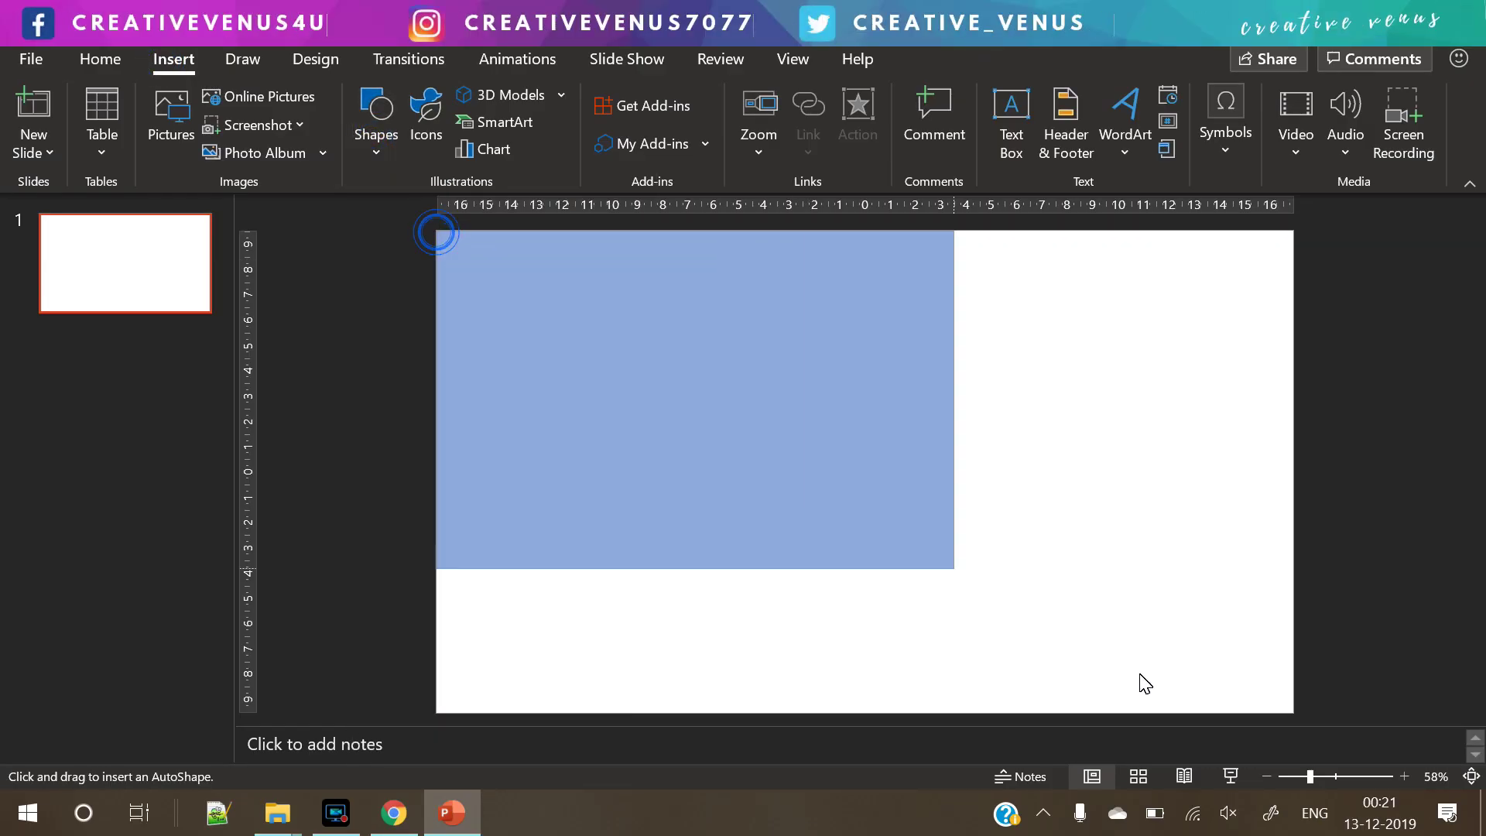
drag(712, 415, 1294, 716)
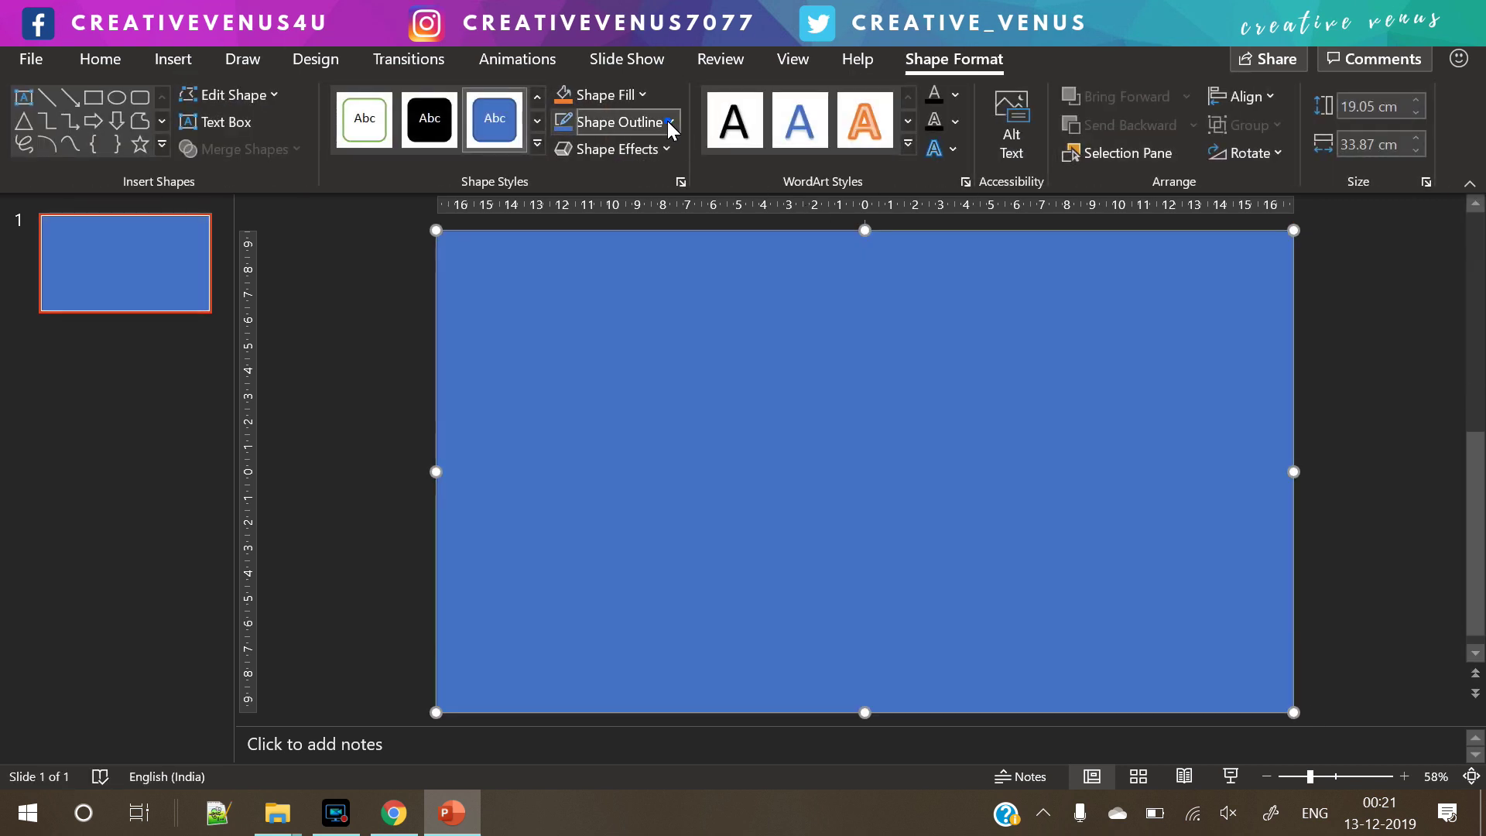
click(668, 121)
click(615, 393)
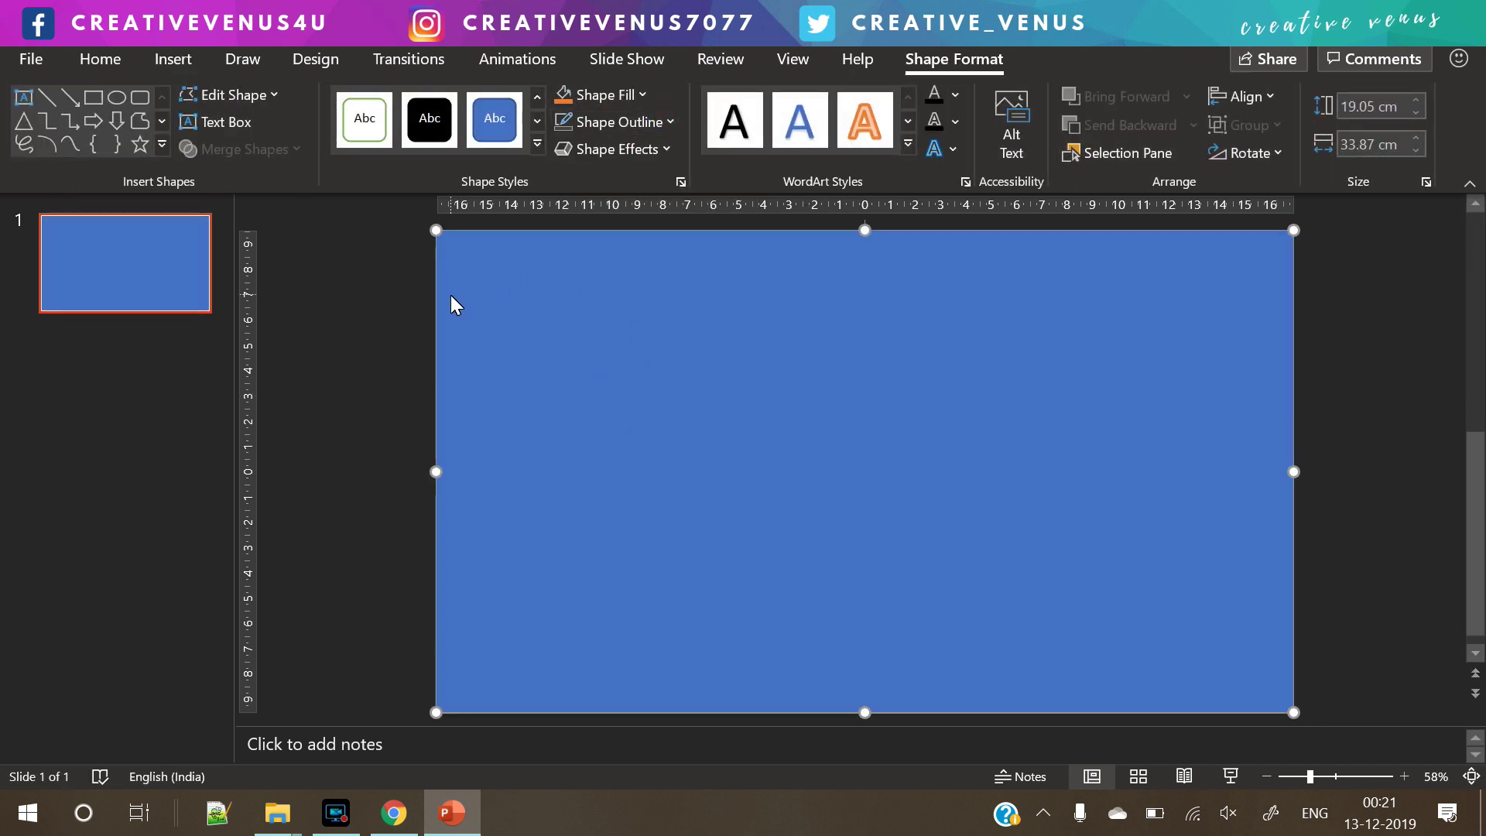
Fill the rectangle with the night city traffic photo
right_click(698, 426)
click(826, 731)
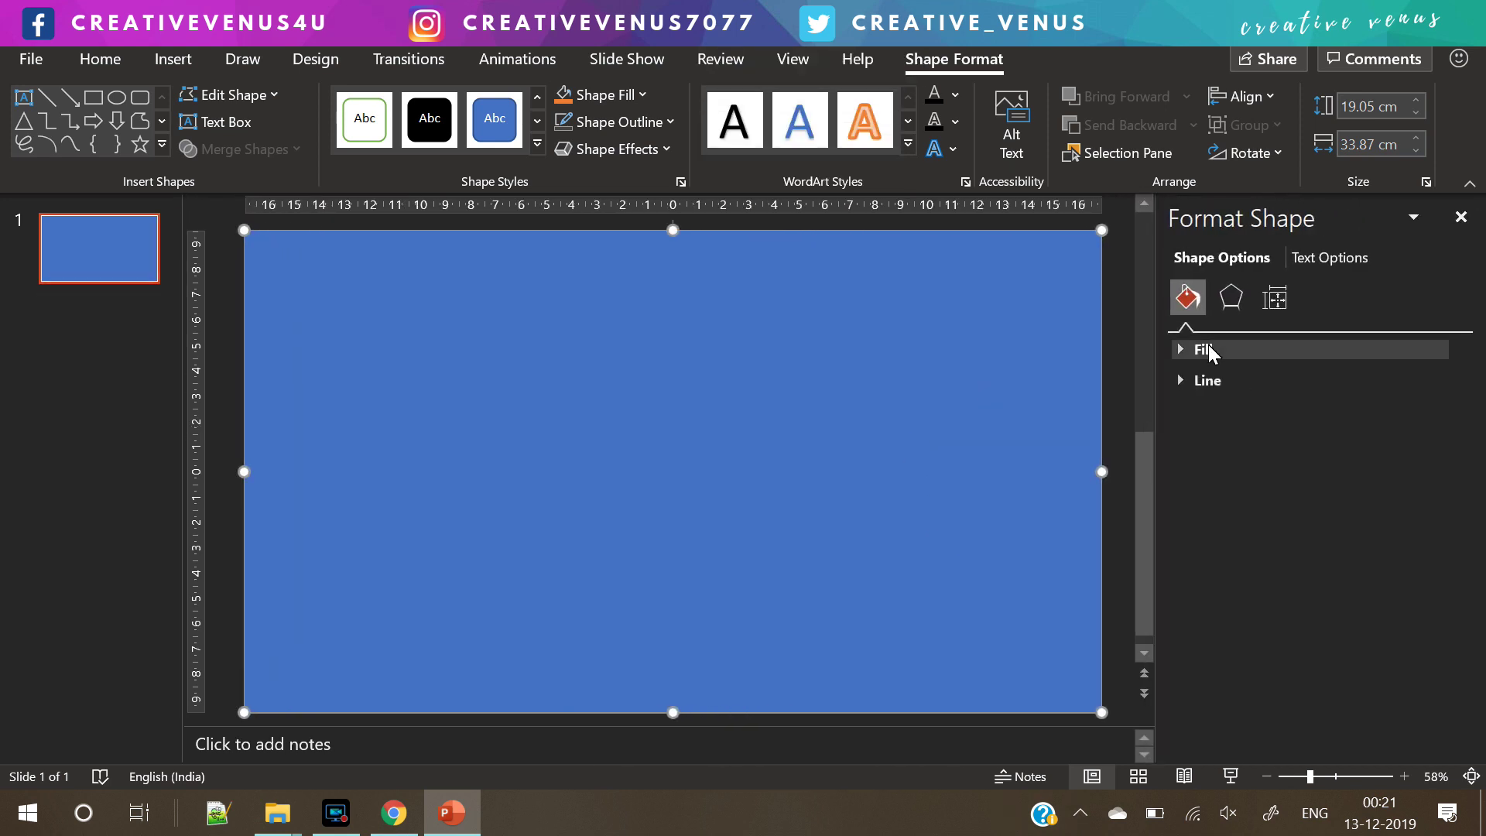
click(1203, 350)
click(1225, 470)
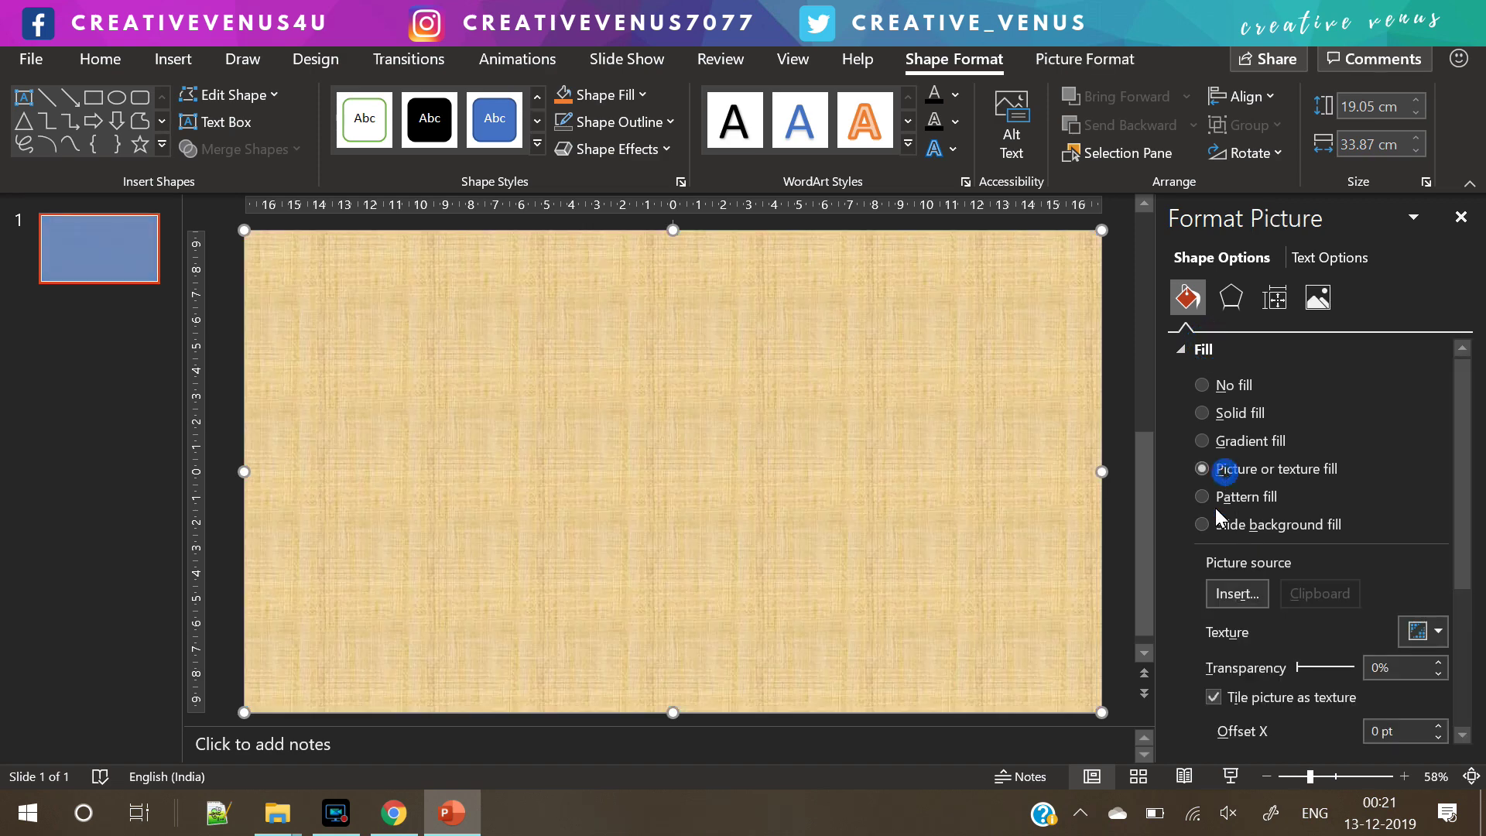
click(1231, 595)
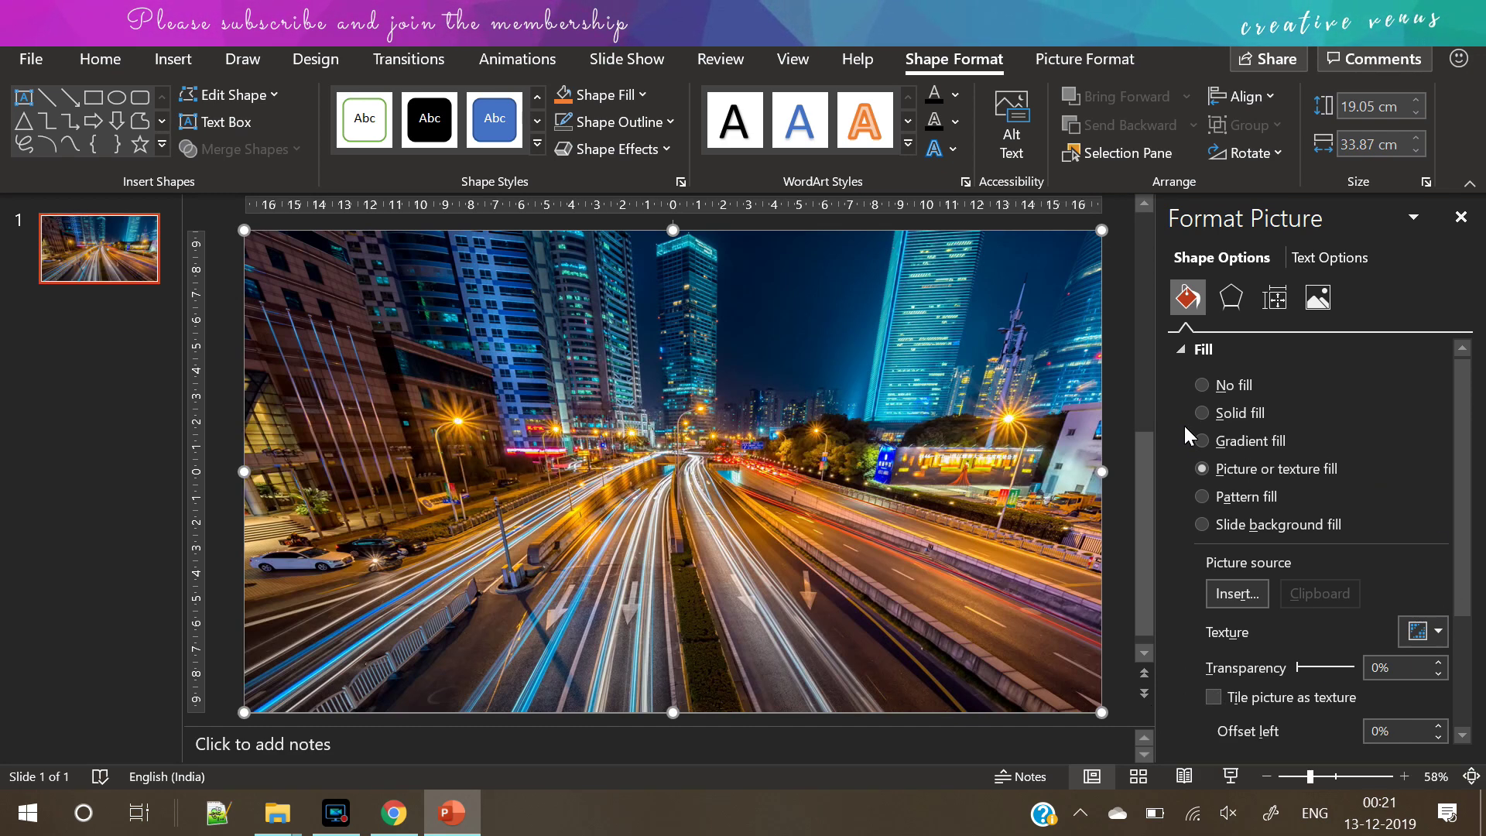
click(1122, 407)
Duplicate the photo rectangle, fill the copy solid white, and align it to the slide
click(590, 351)
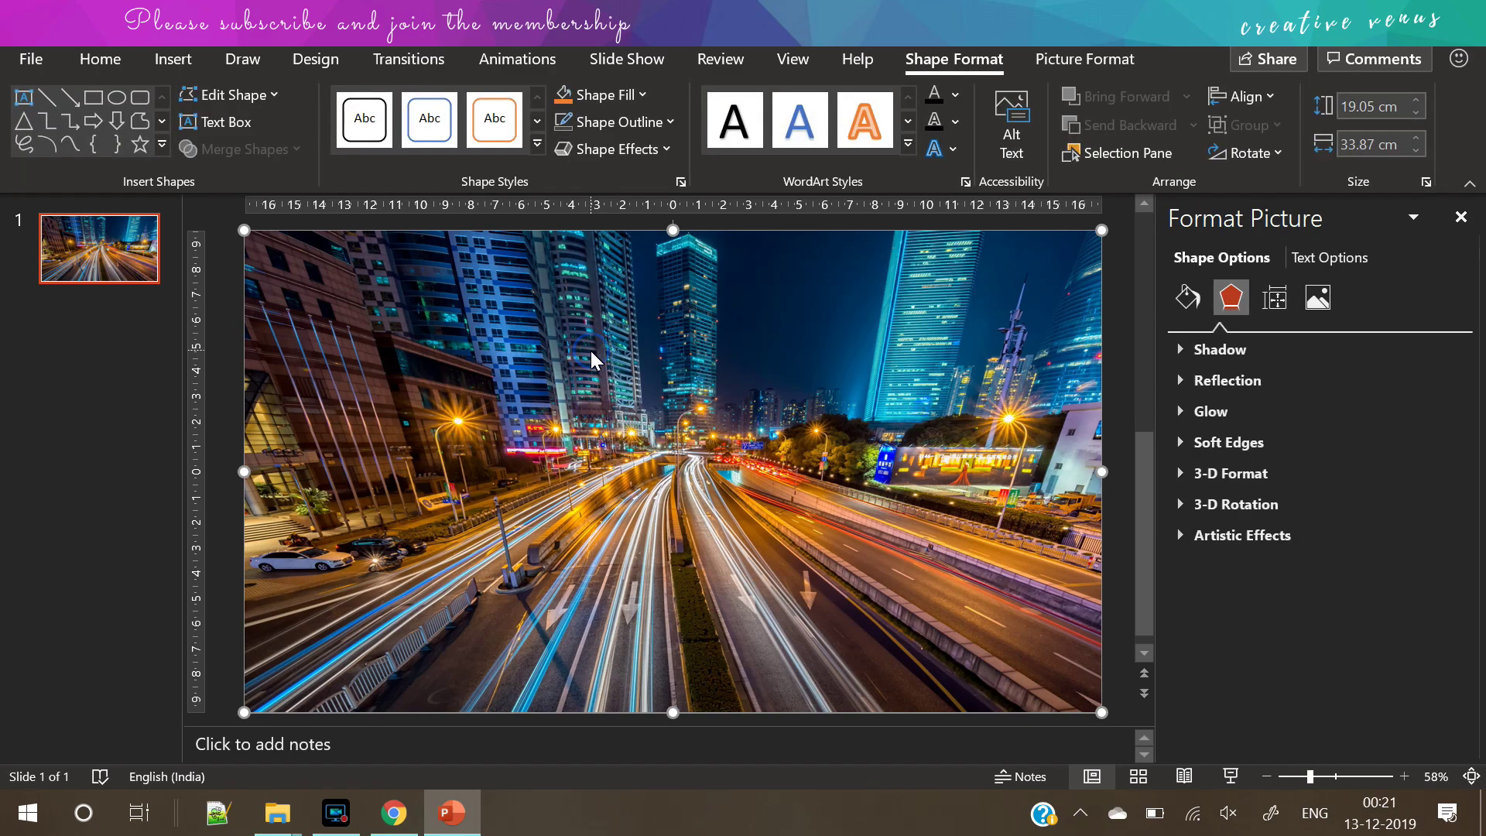
right_click(591, 351)
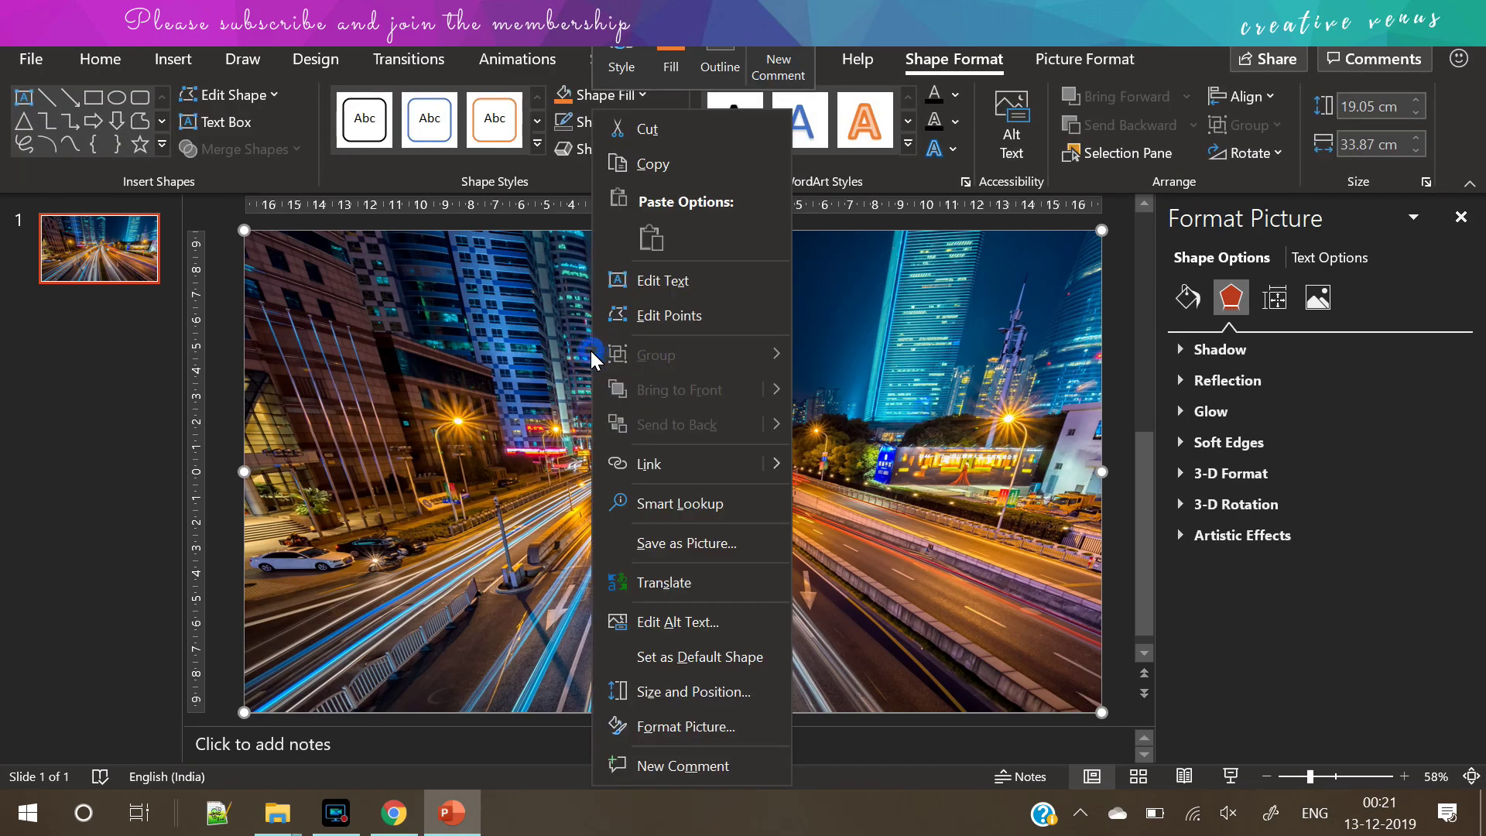
click(639, 176)
key(ctrl+v)
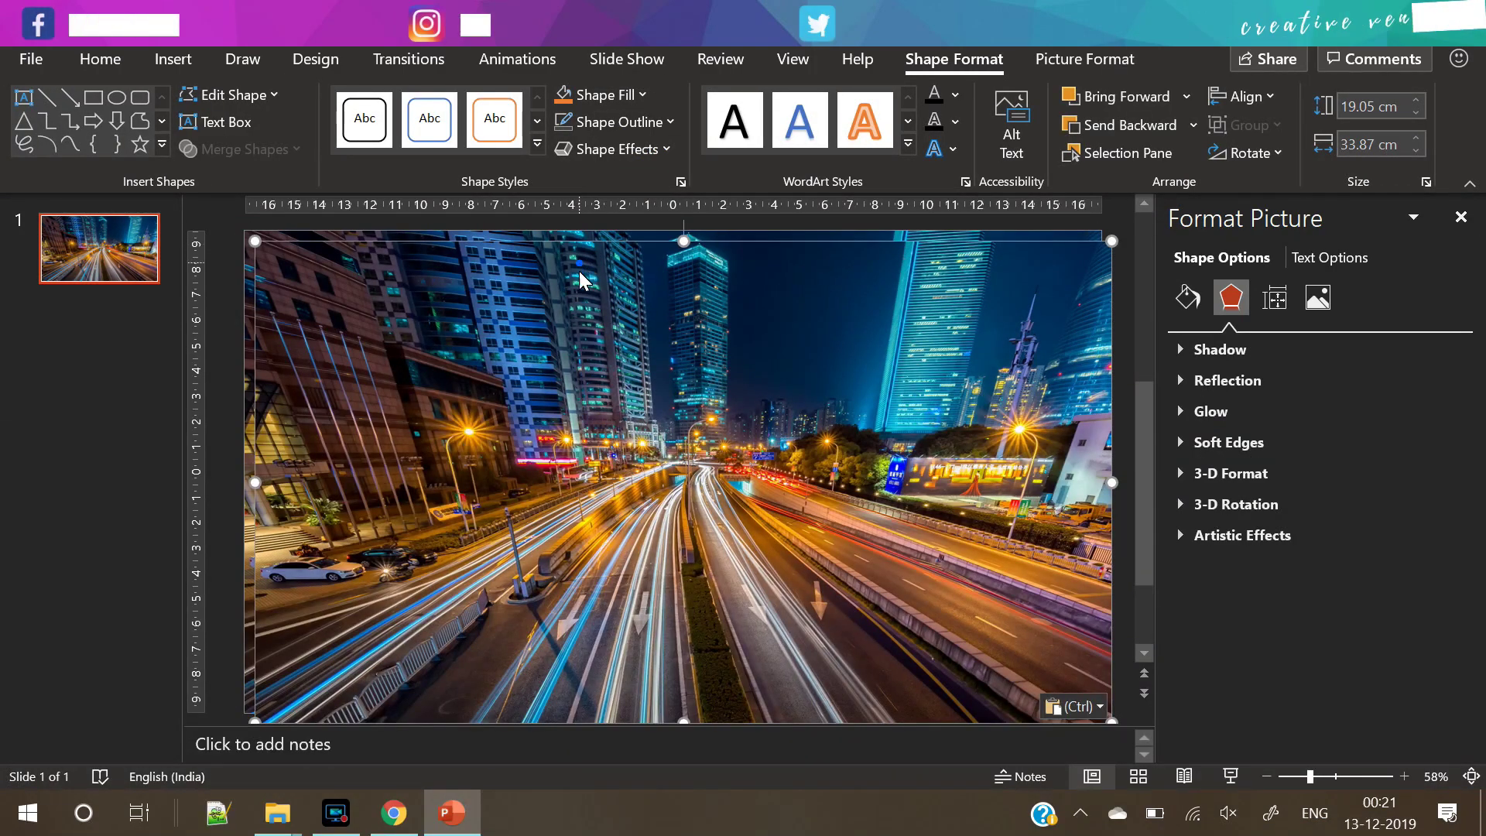
drag(580, 271, 588, 282)
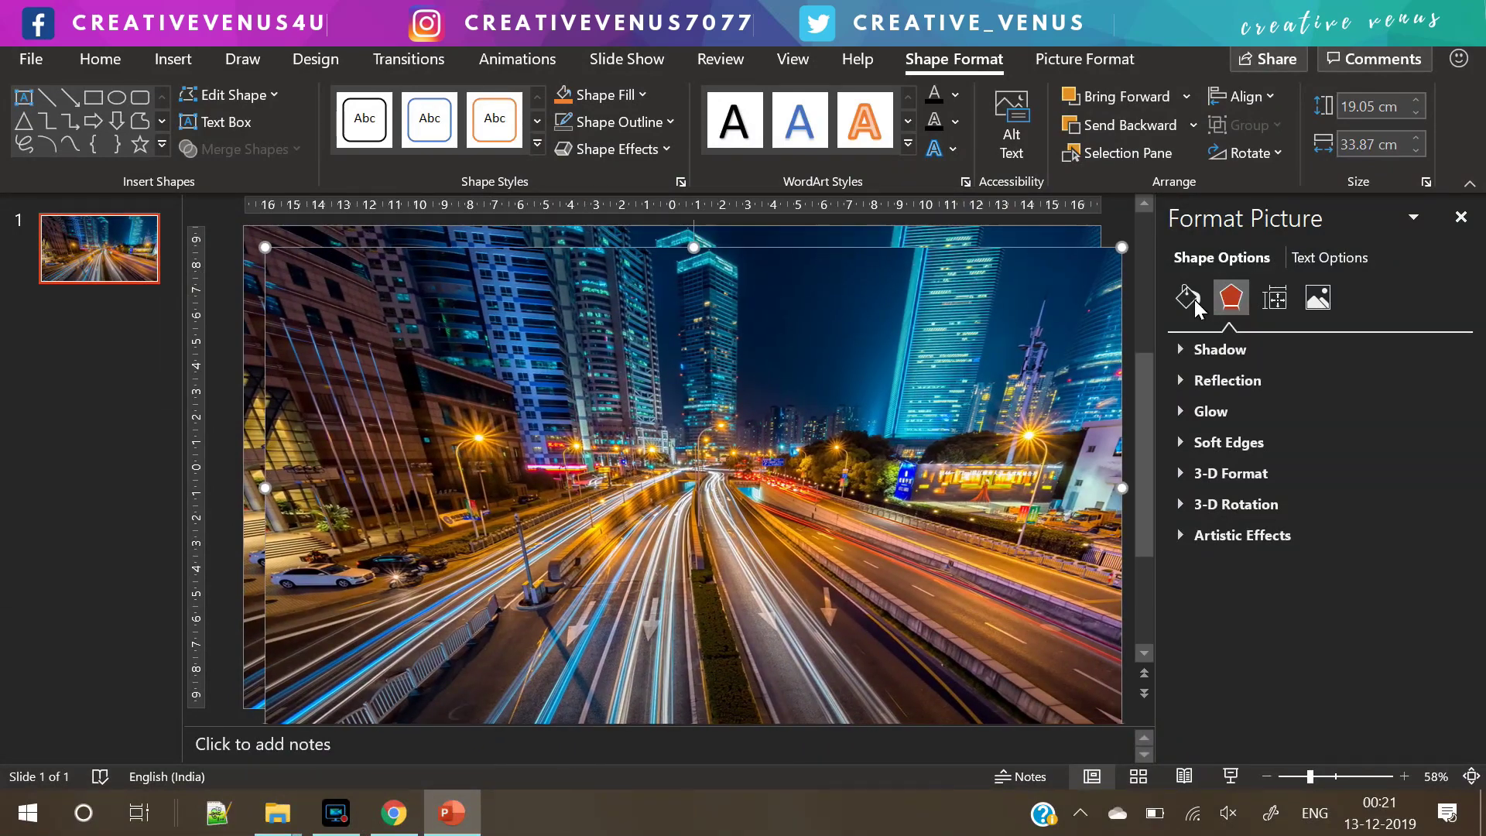
click(1188, 298)
click(1226, 412)
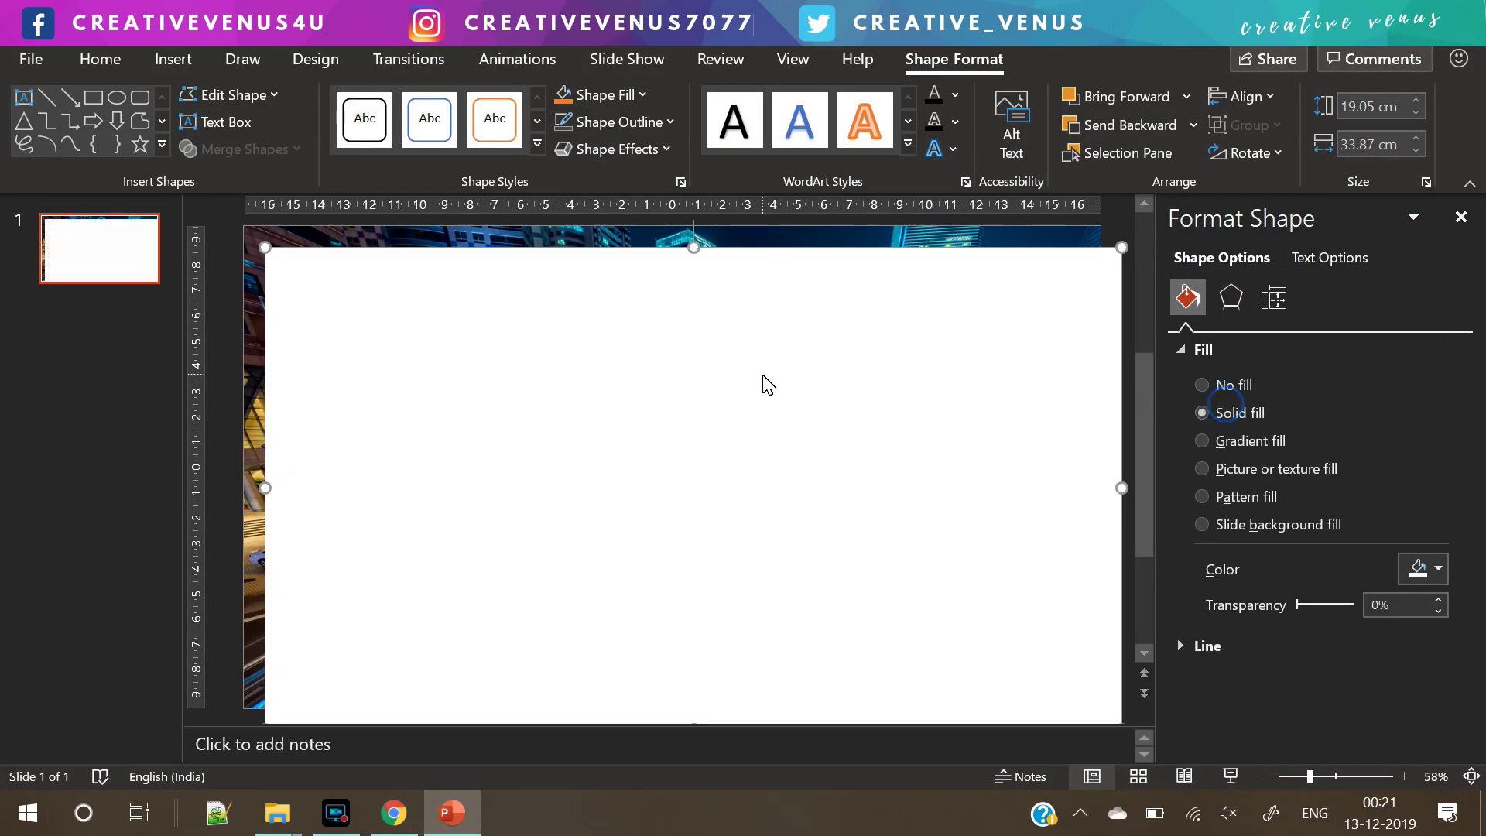
drag(685, 356, 683, 371)
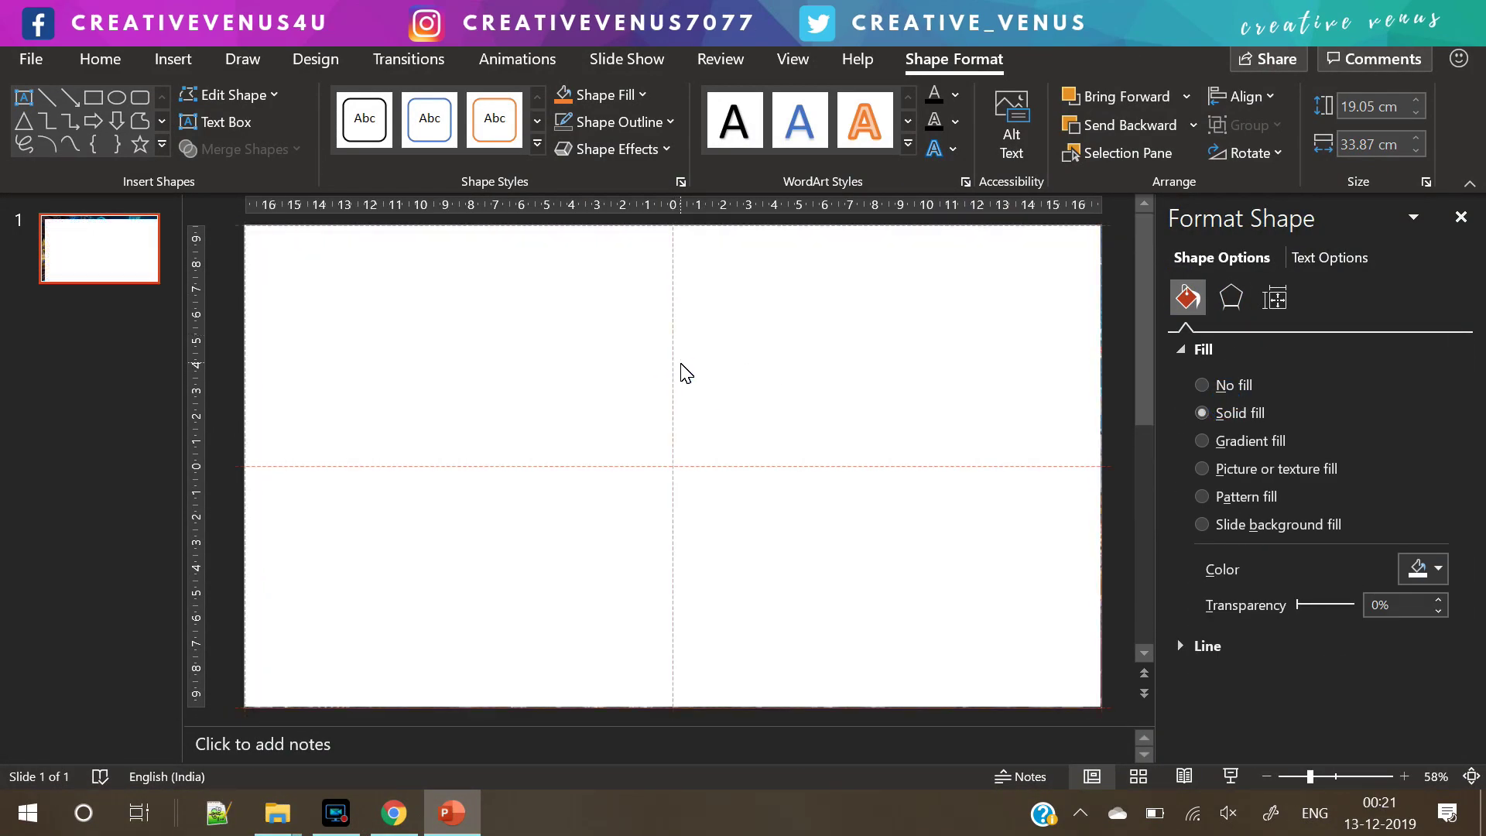
click(236, 312)
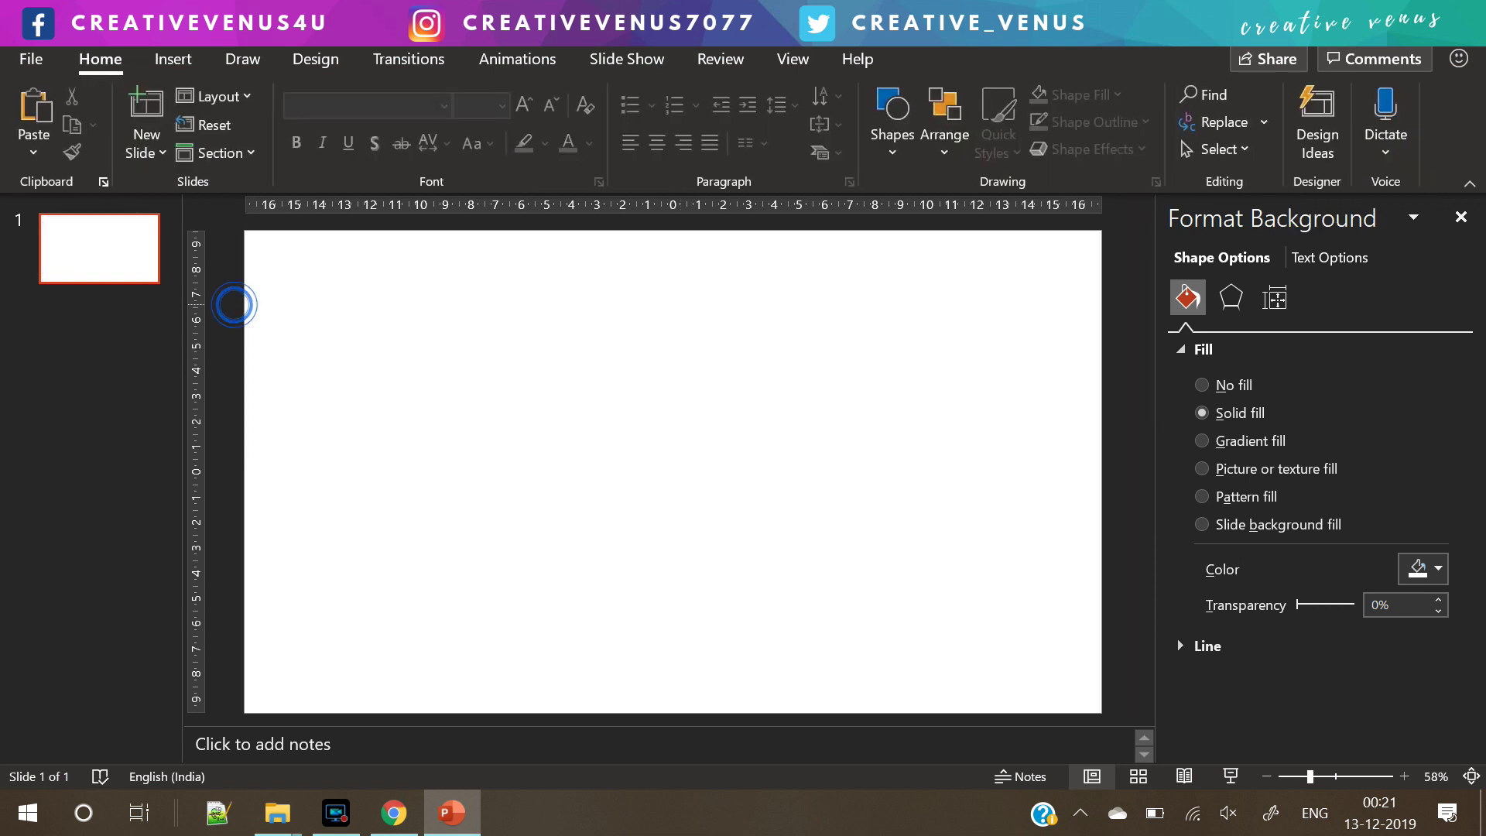
click(174, 60)
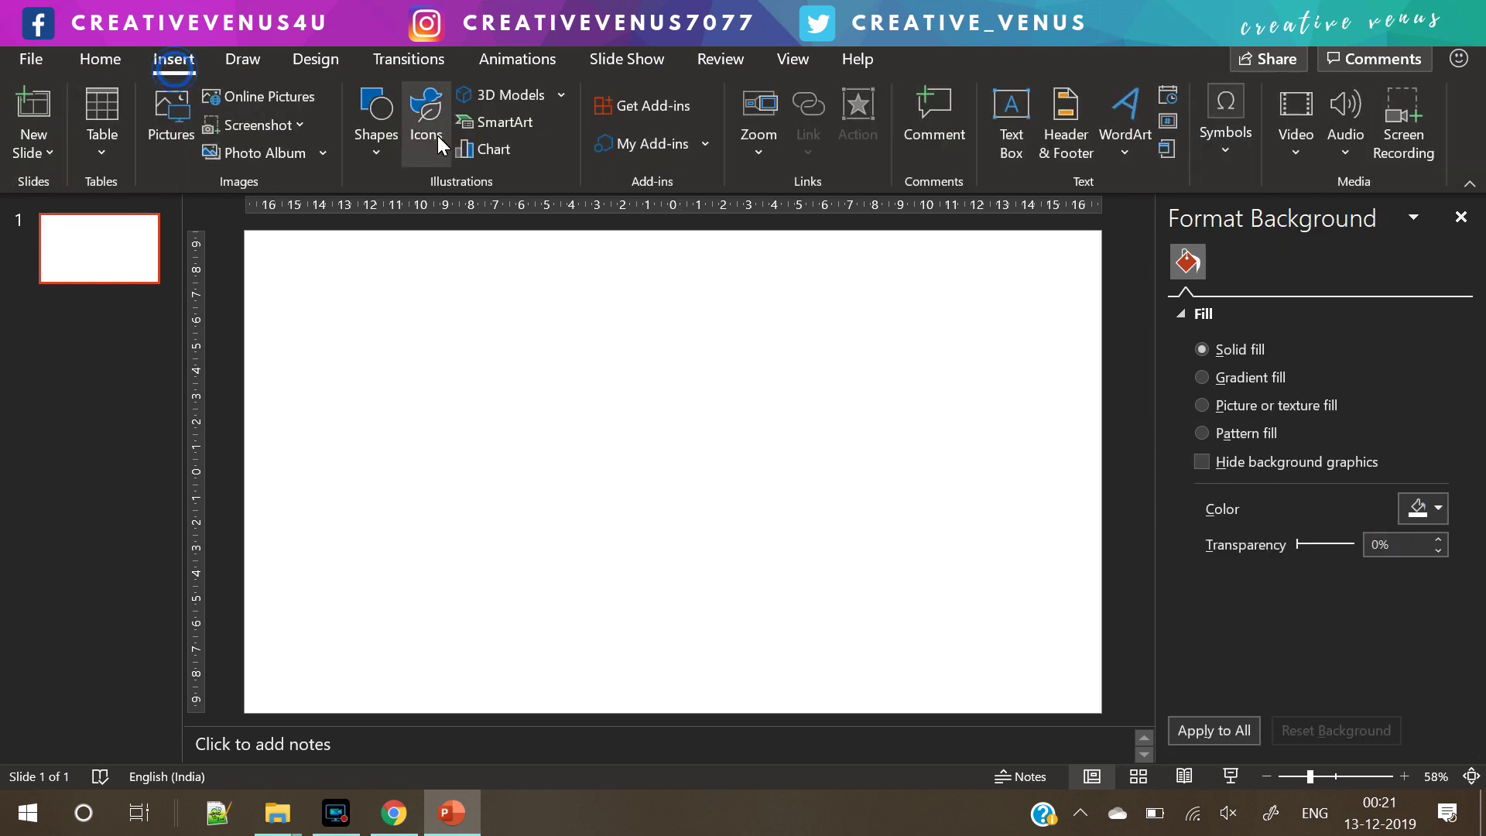
Draw a text box at the slide's top left and set its font to Raleway
click(375, 155)
click(1025, 151)
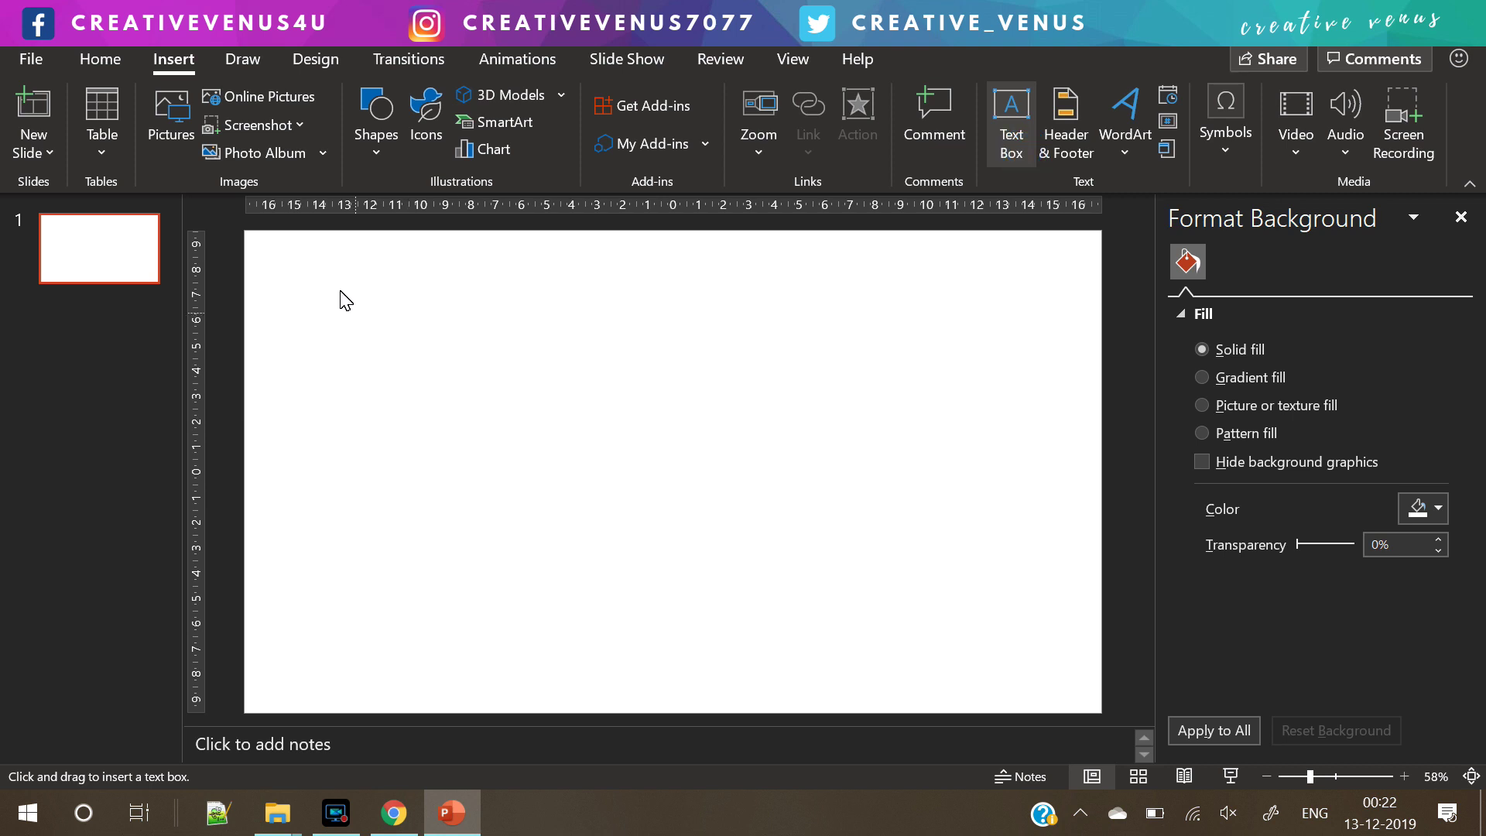
drag(338, 289, 691, 679)
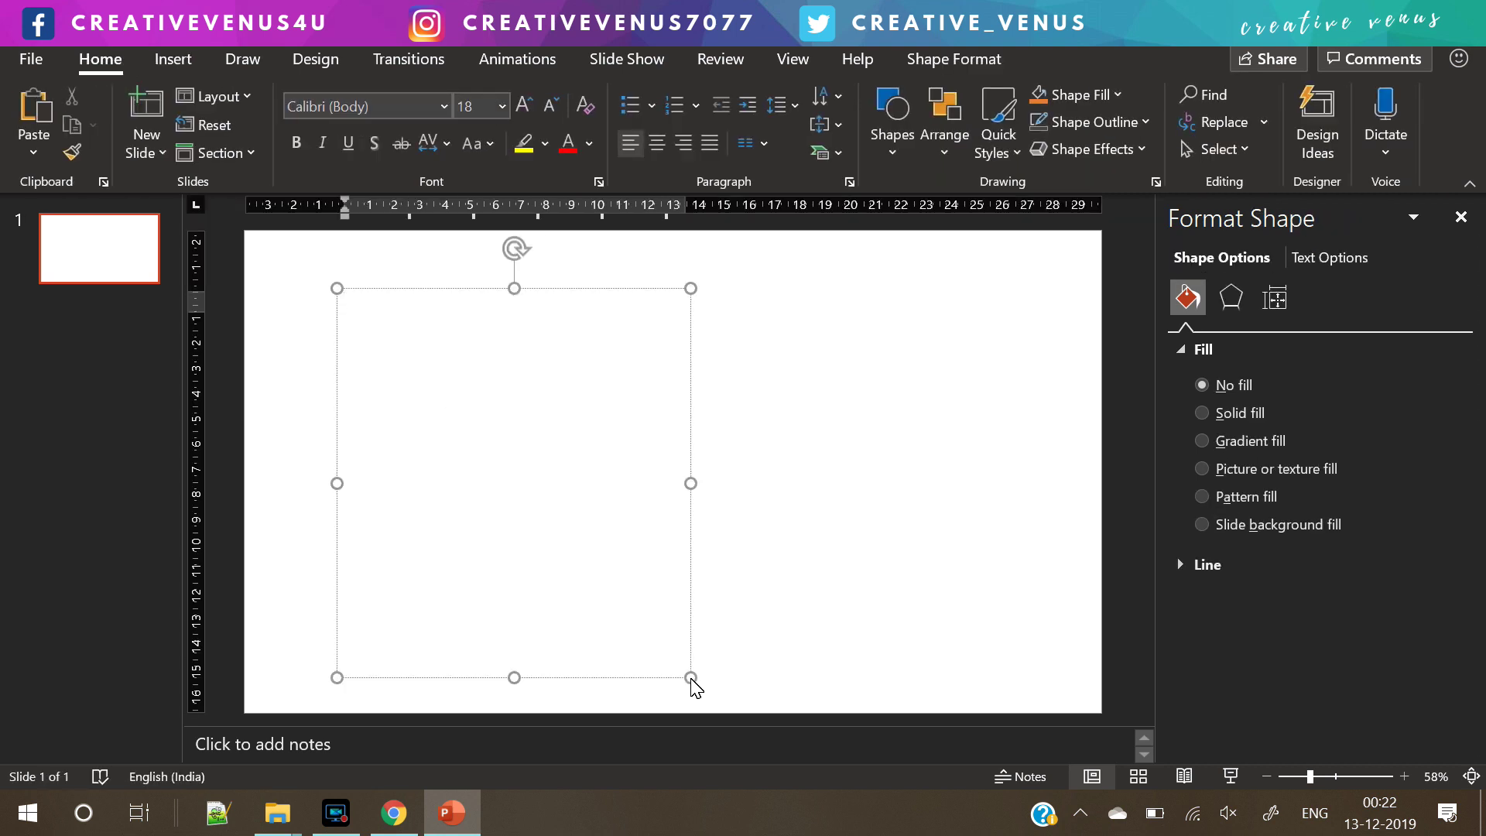
text(A)
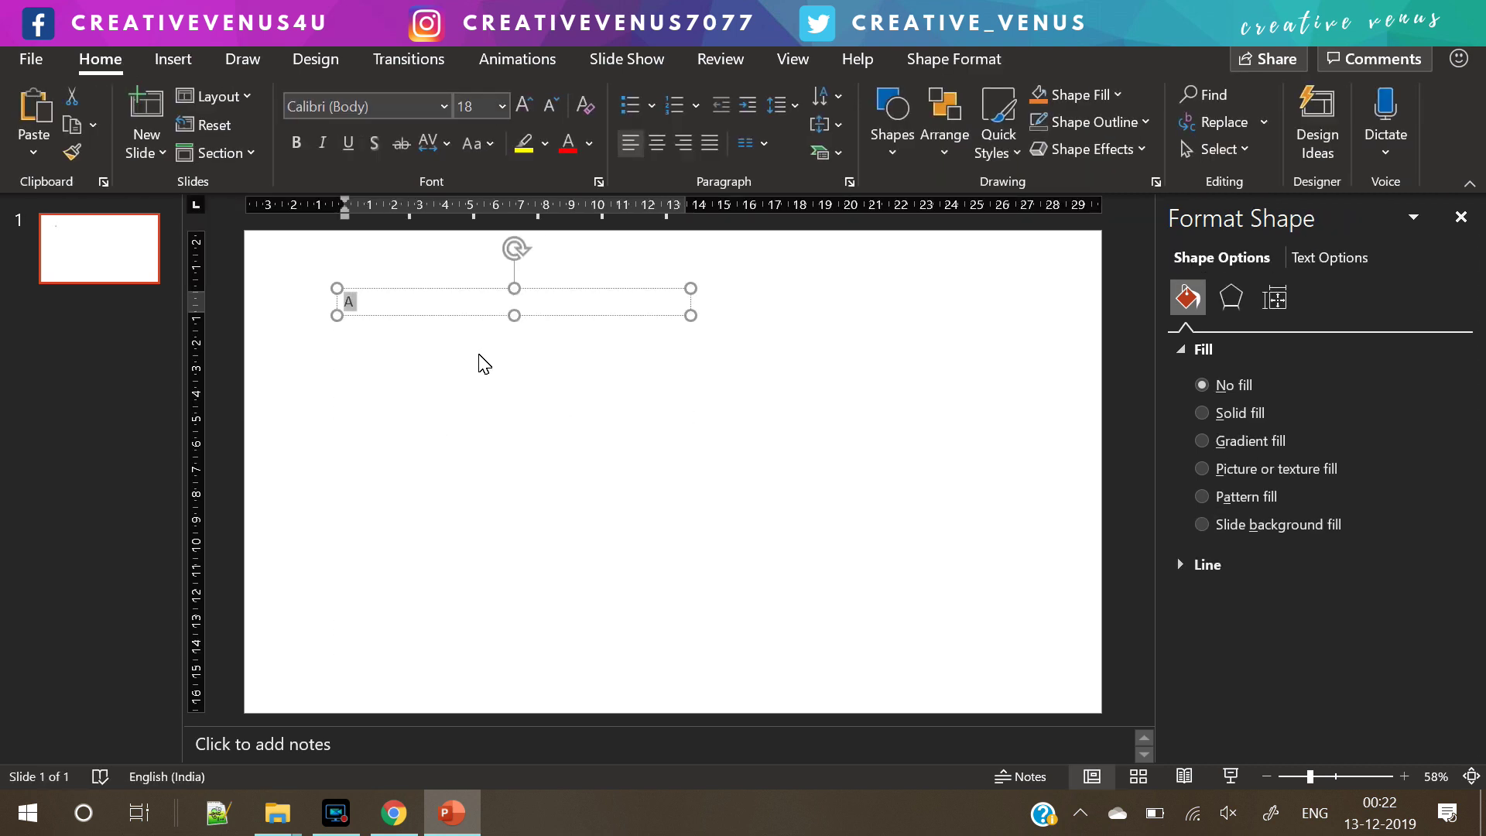
click(387, 107)
text(Ralw)
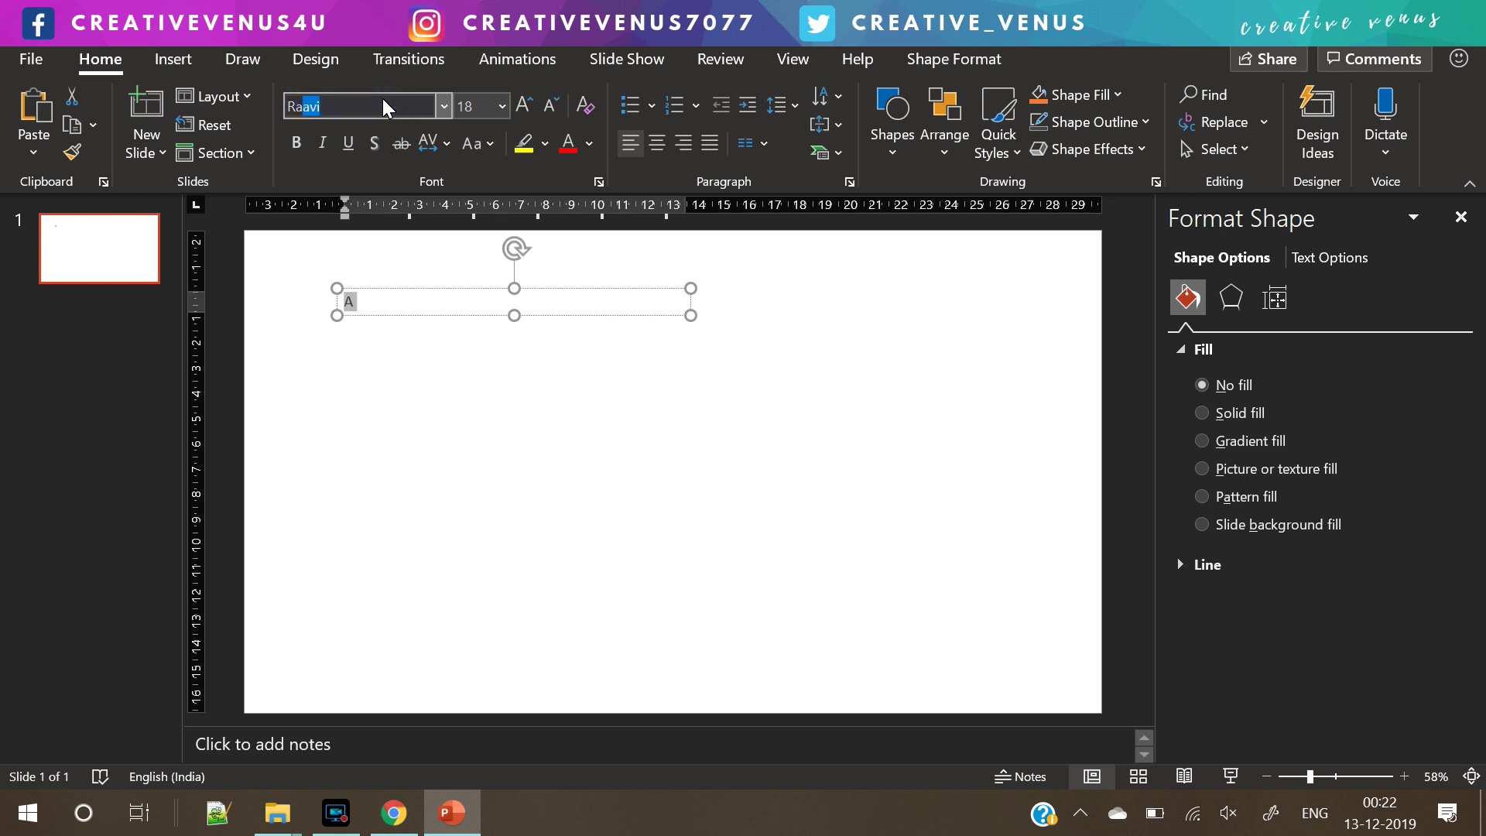
key(BackSpace)
text(eway)
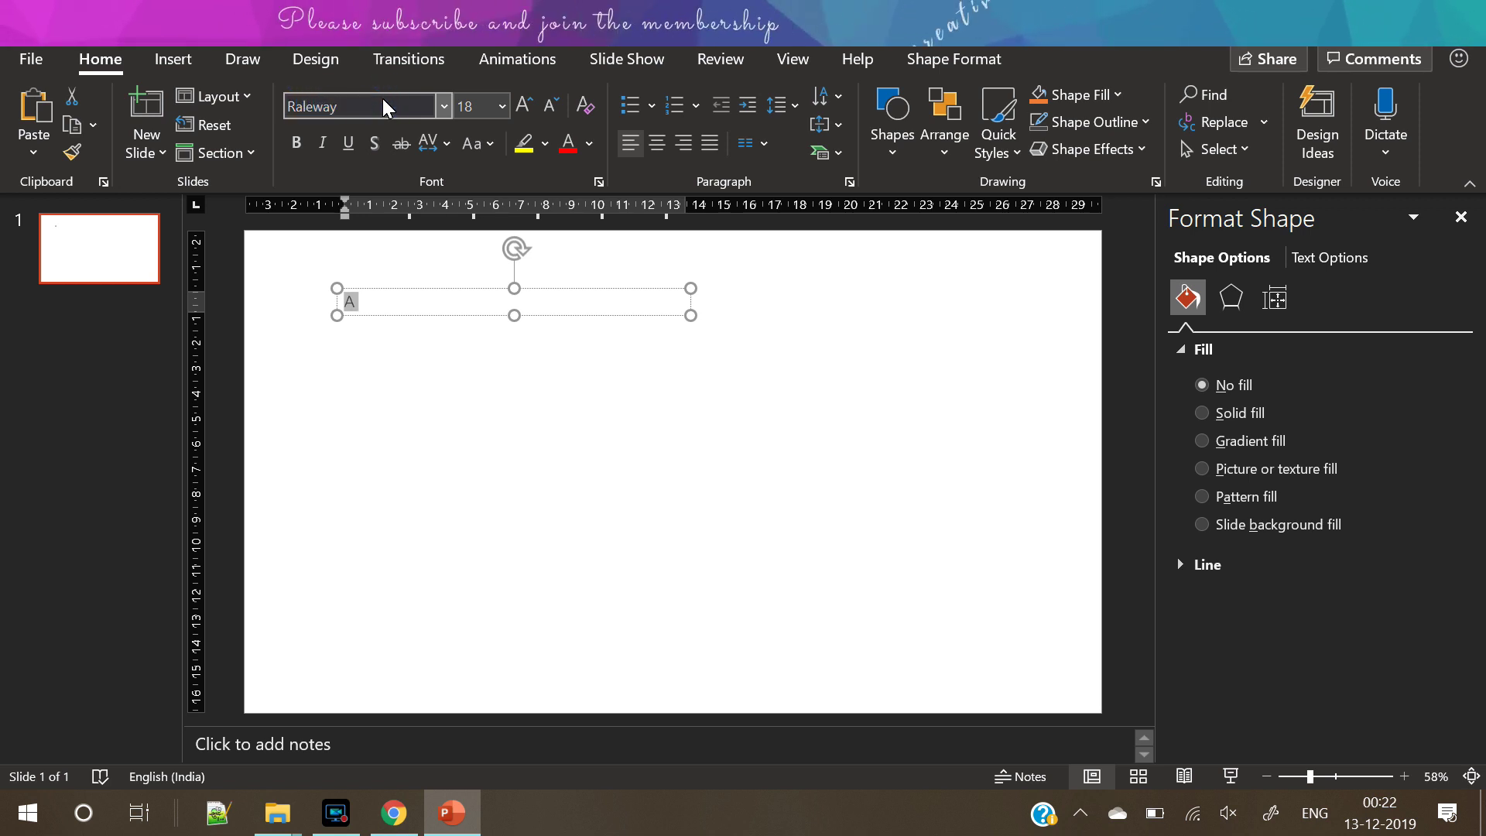
key(Return)
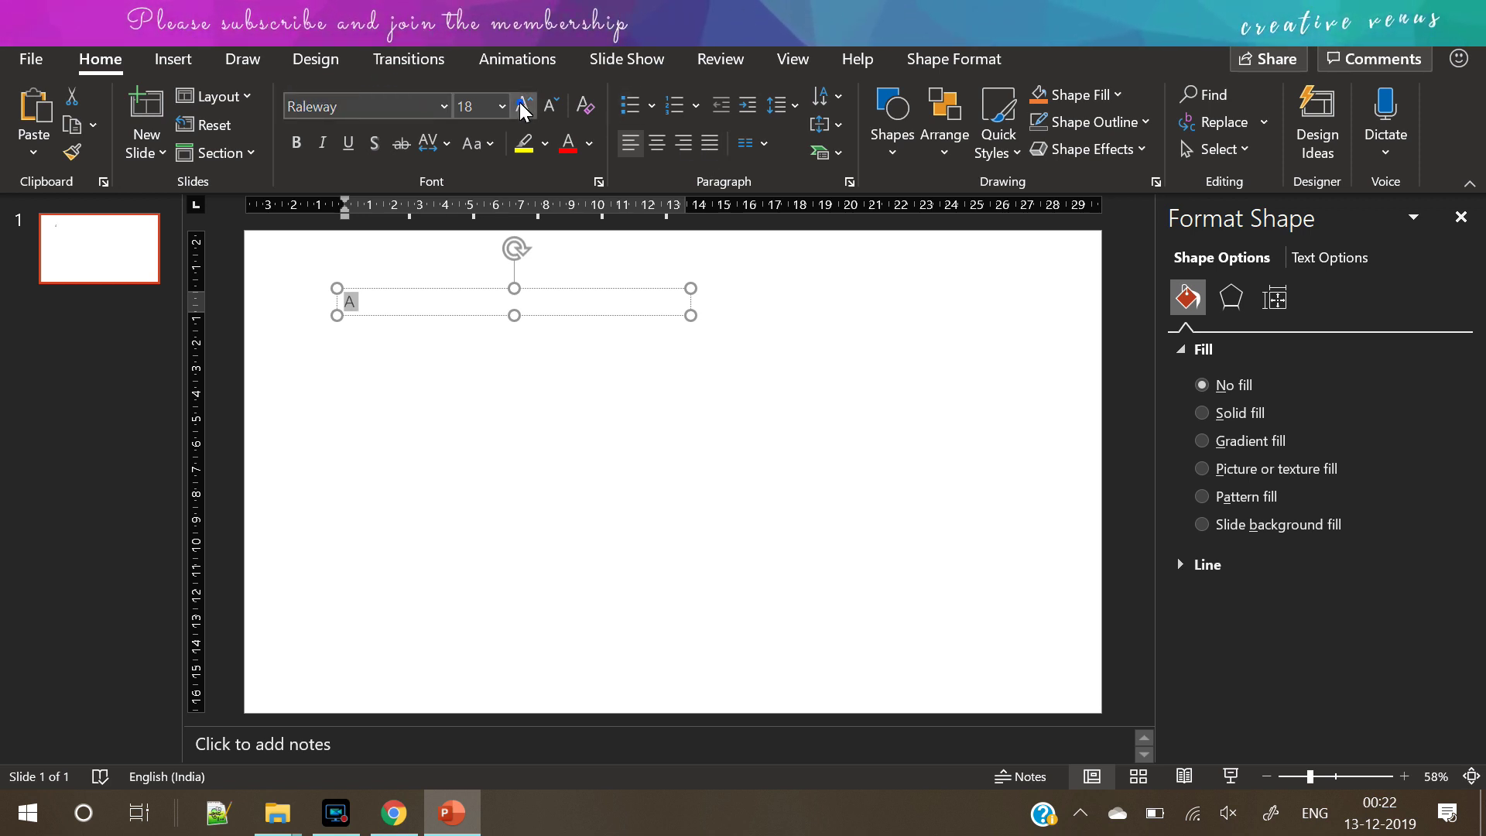
Enlarge the letter A with repeated font-size increases
double_click(523, 106)
double_click(523, 106)
click(523, 106)
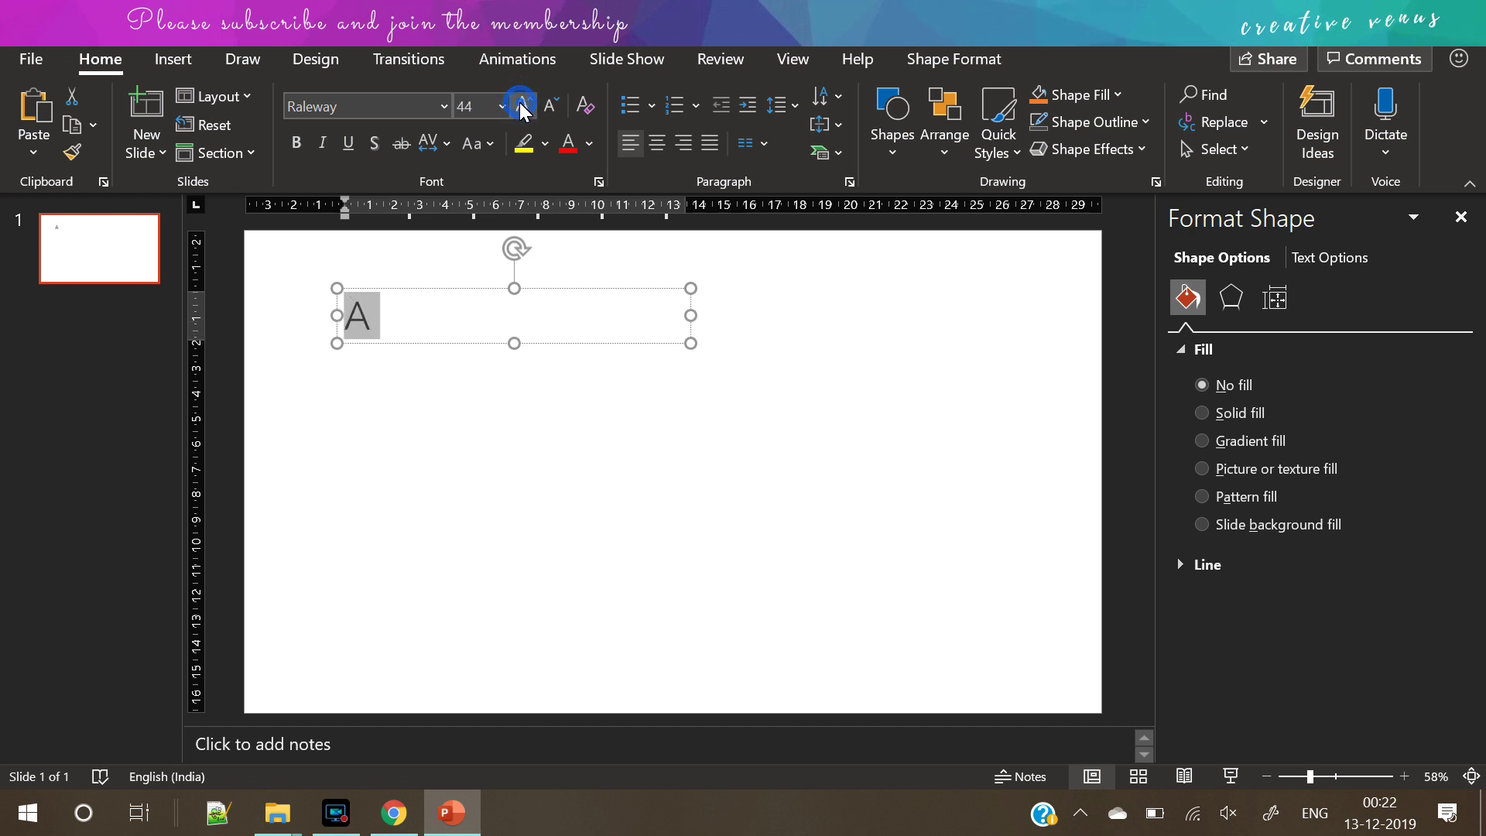
double_click(521, 105)
double_click(521, 106)
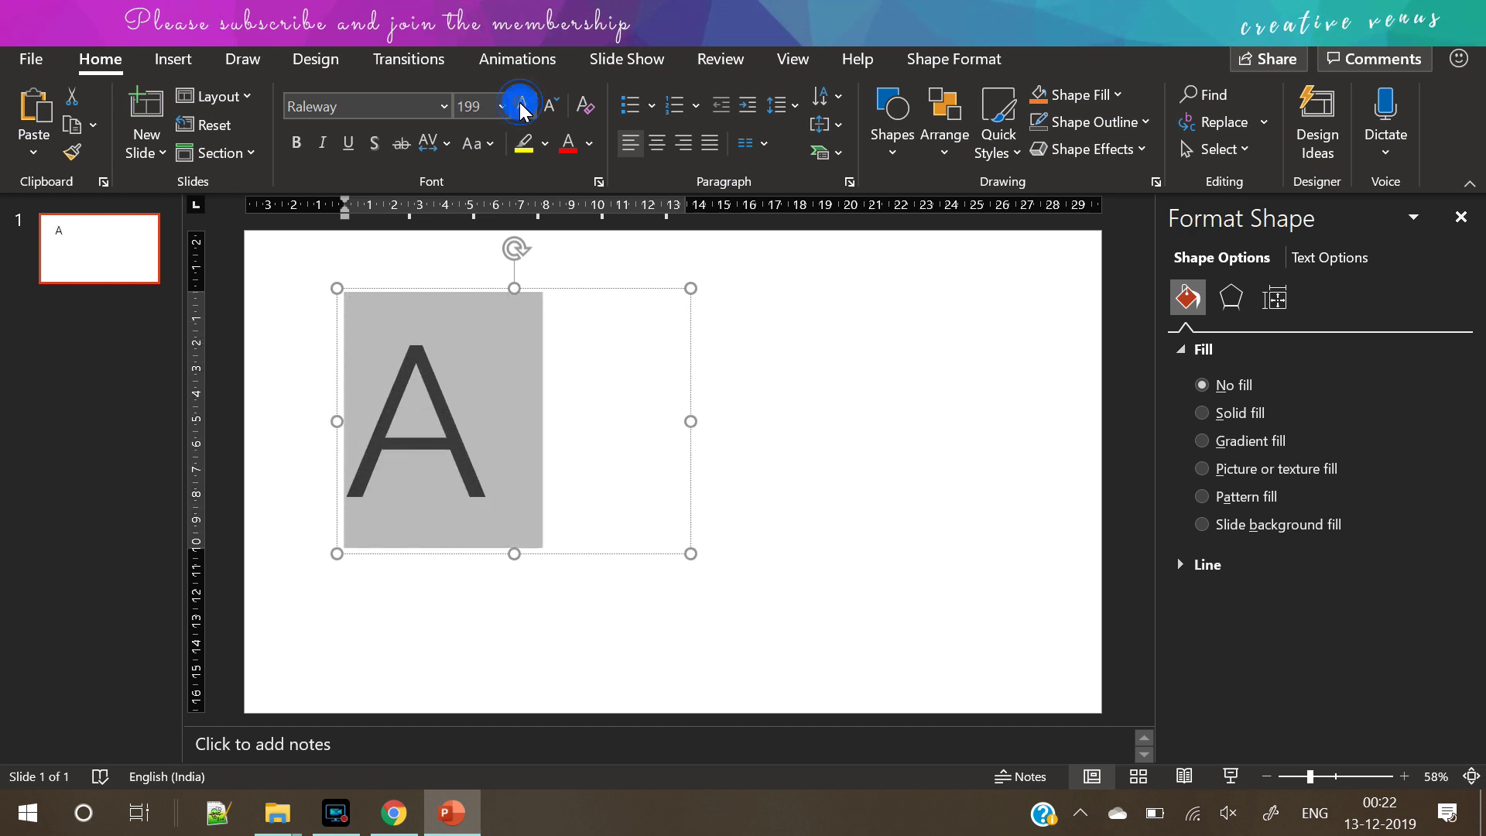
double_click(522, 106)
double_click(521, 106)
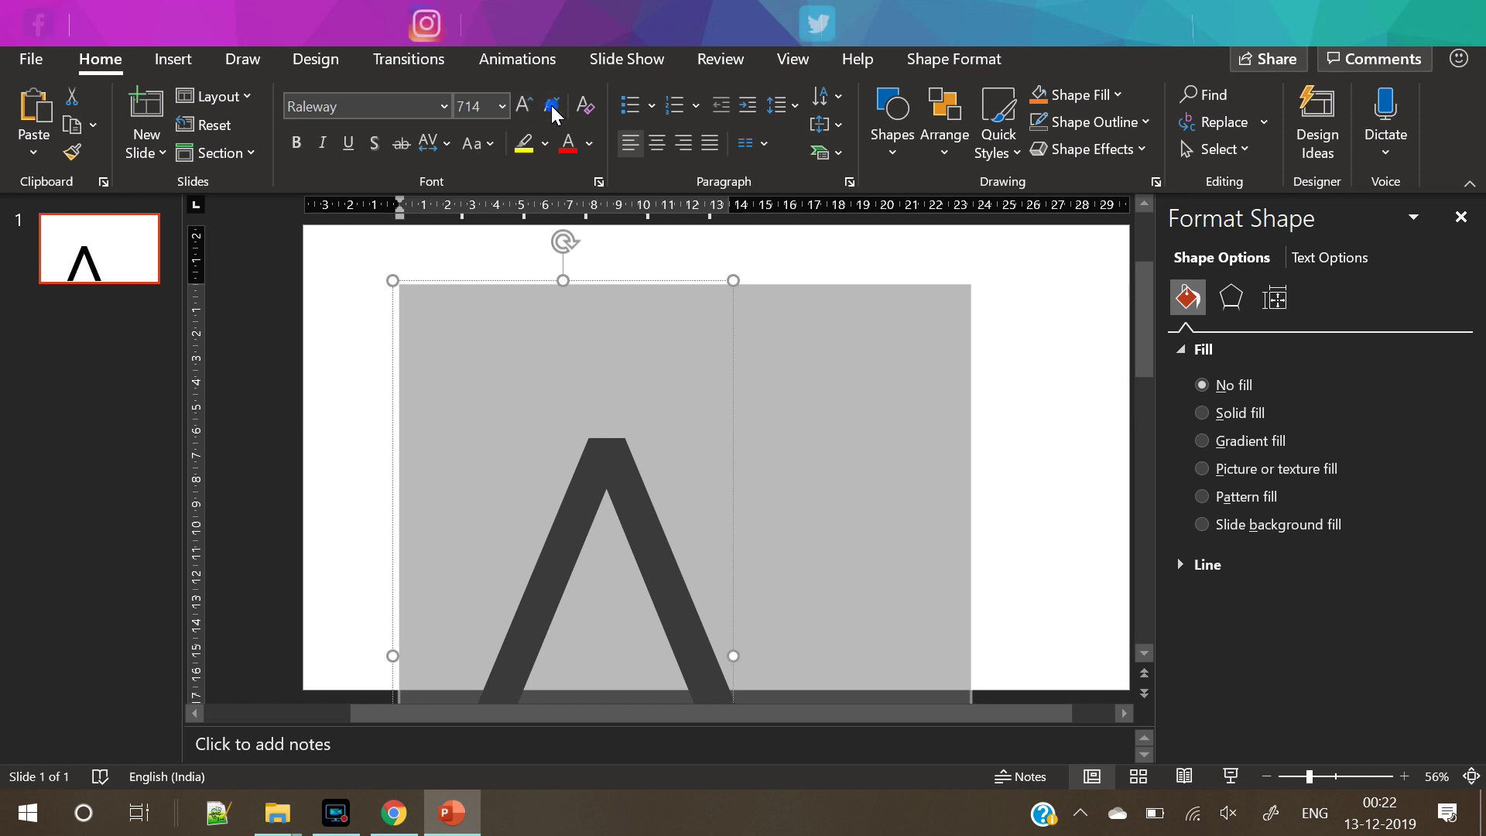
double_click(553, 105)
click(551, 106)
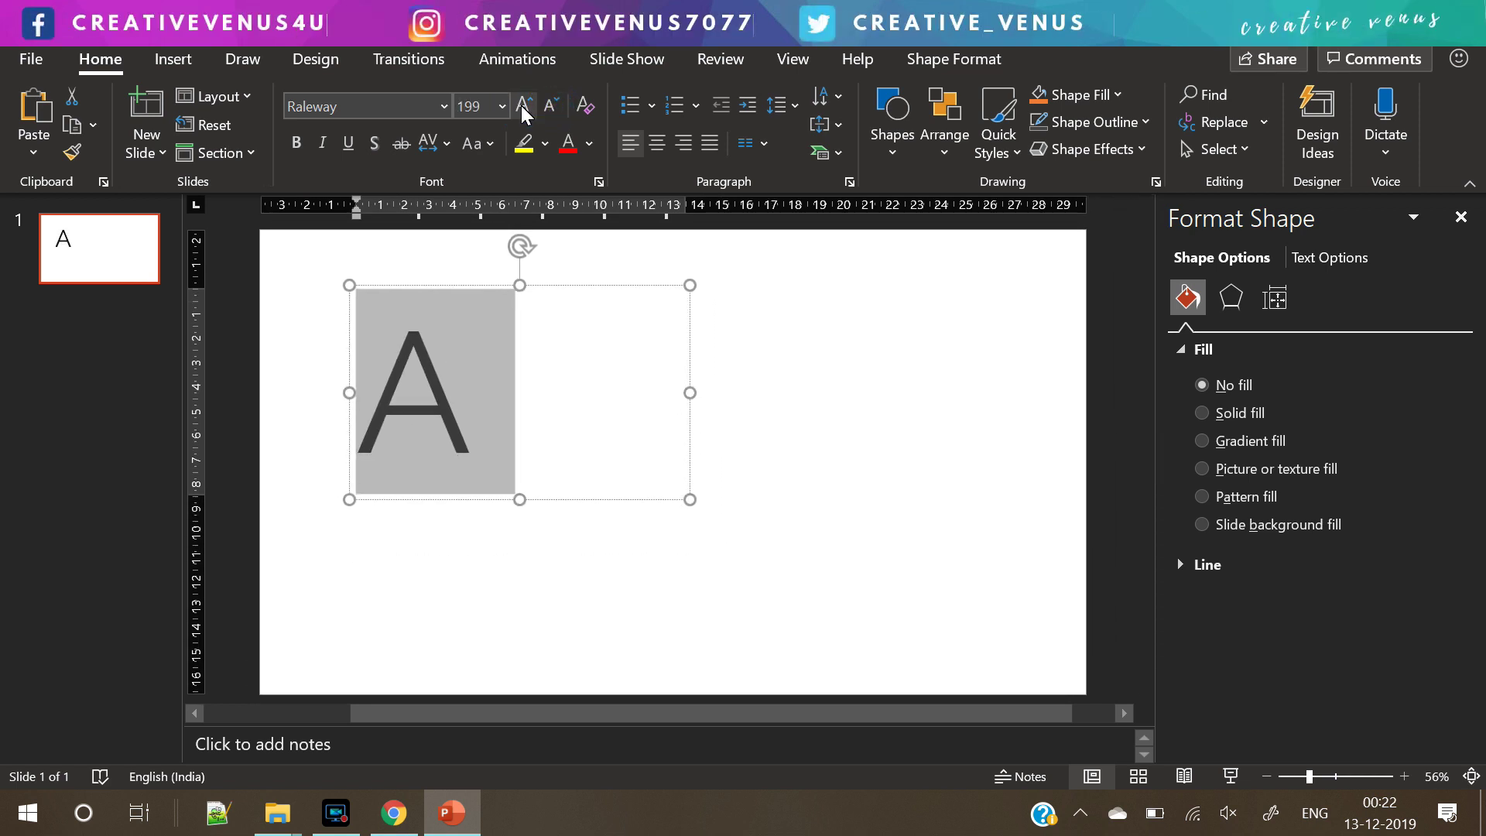
click(522, 106)
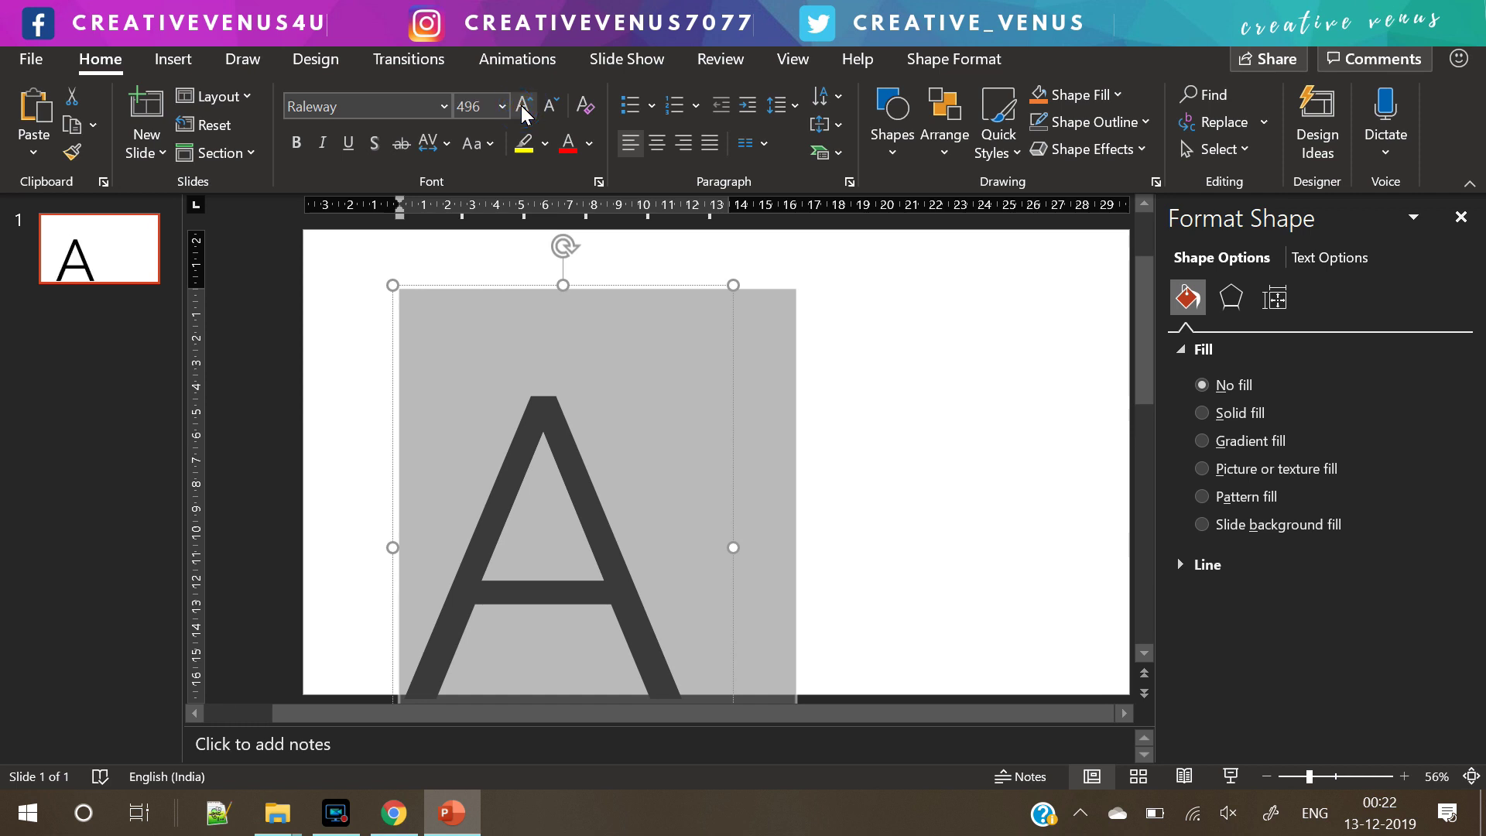
Leave the A unbolded and set its font to Raleway Black
key(ctrl+b)
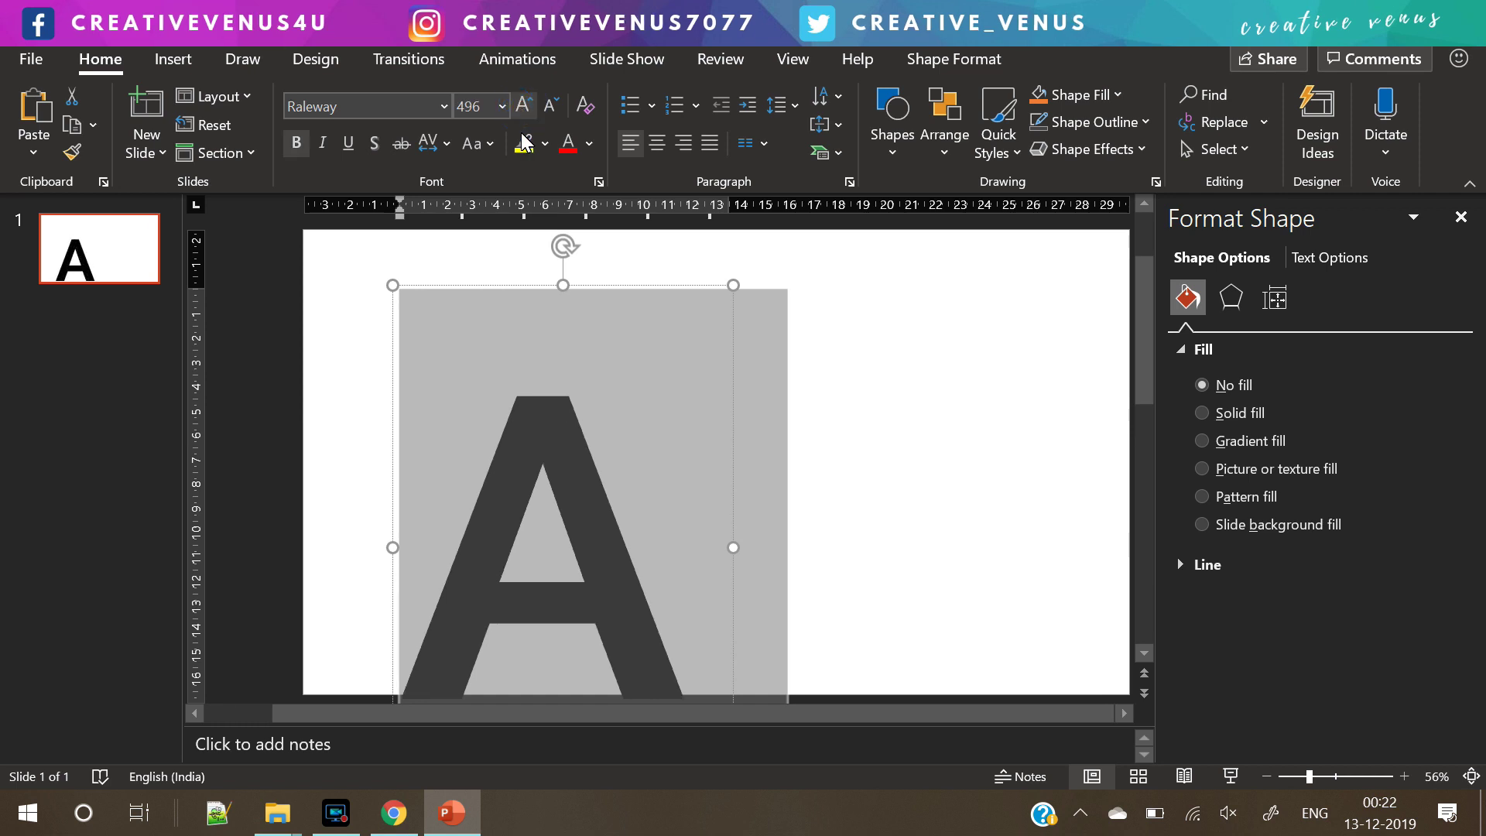
key(ctrl+b)
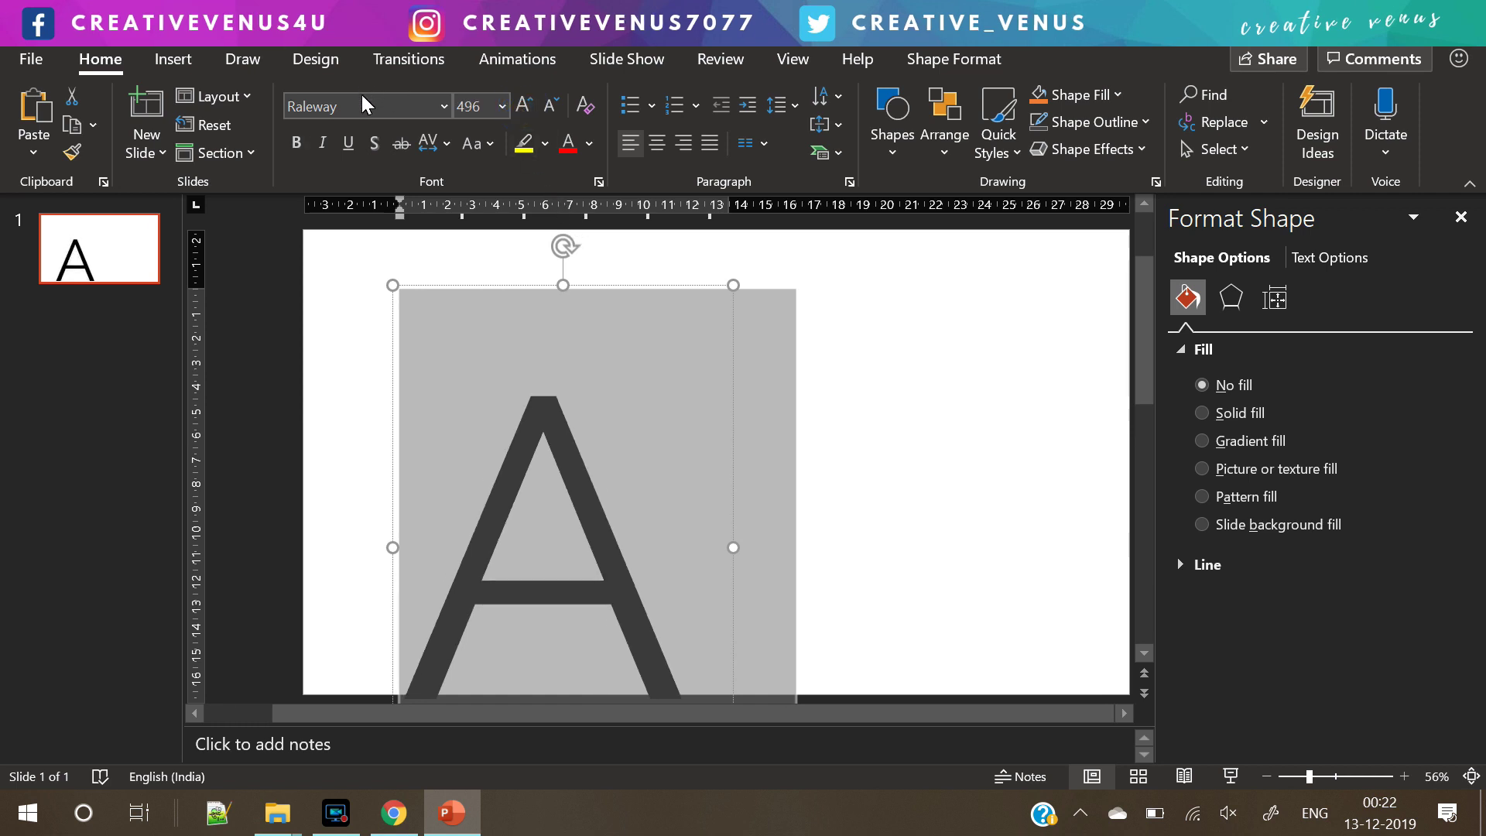
click(362, 104)
text(B)
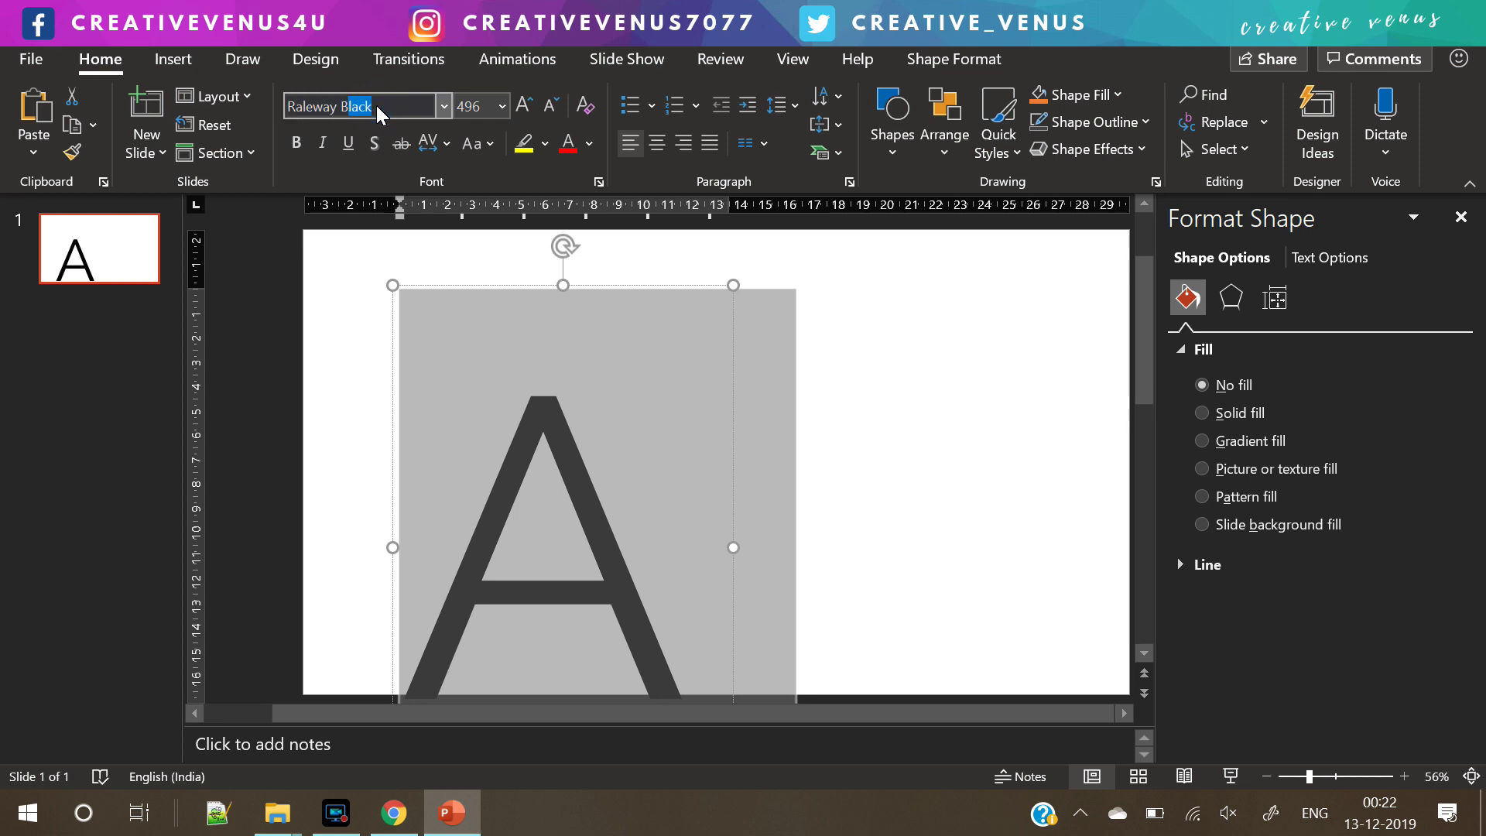
key(Return)
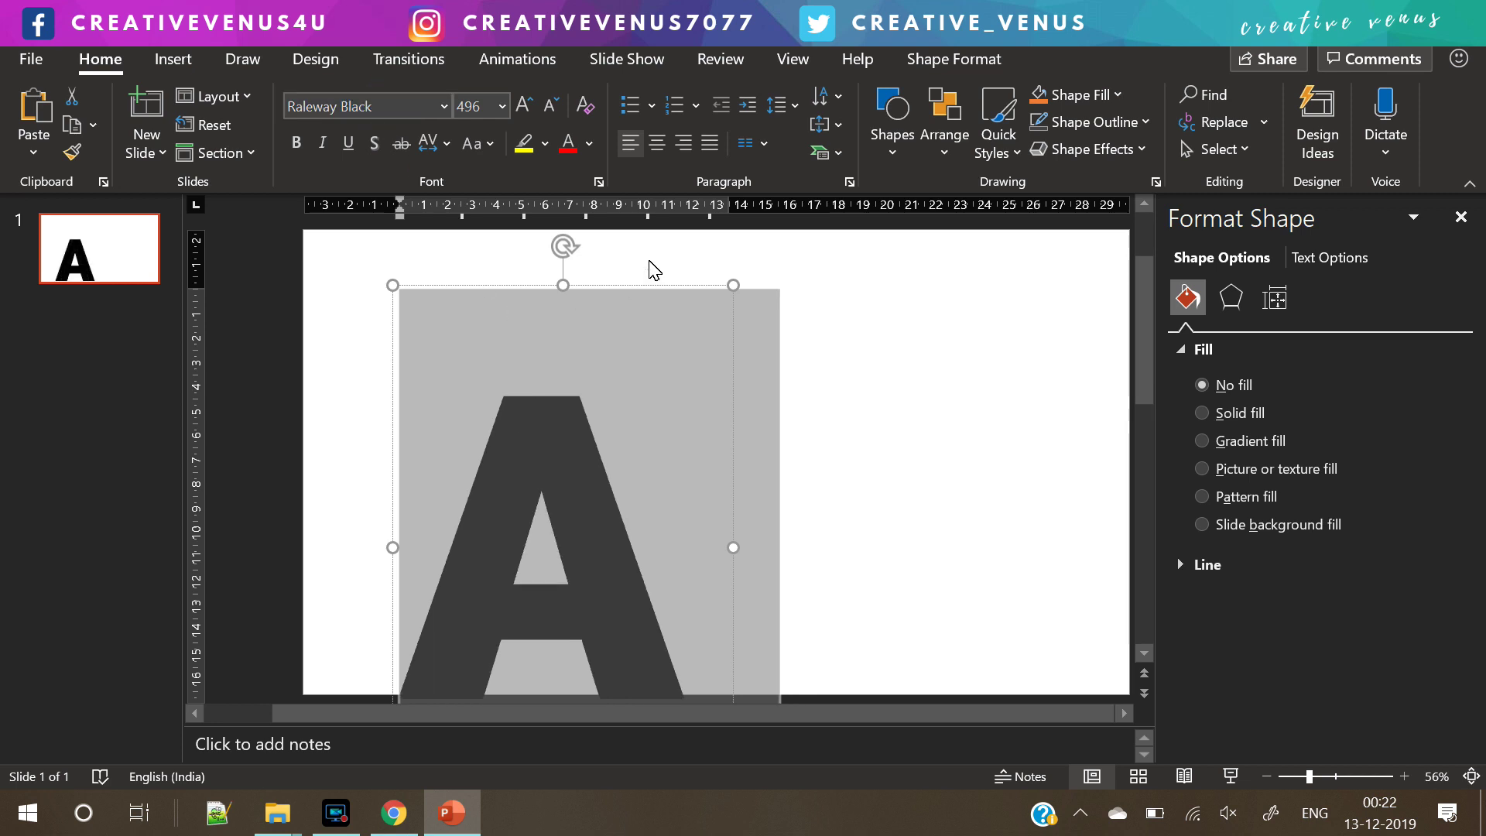
Enlarge the A to size 857 and place it on the slide's left, bleeding off the top
click(635, 284)
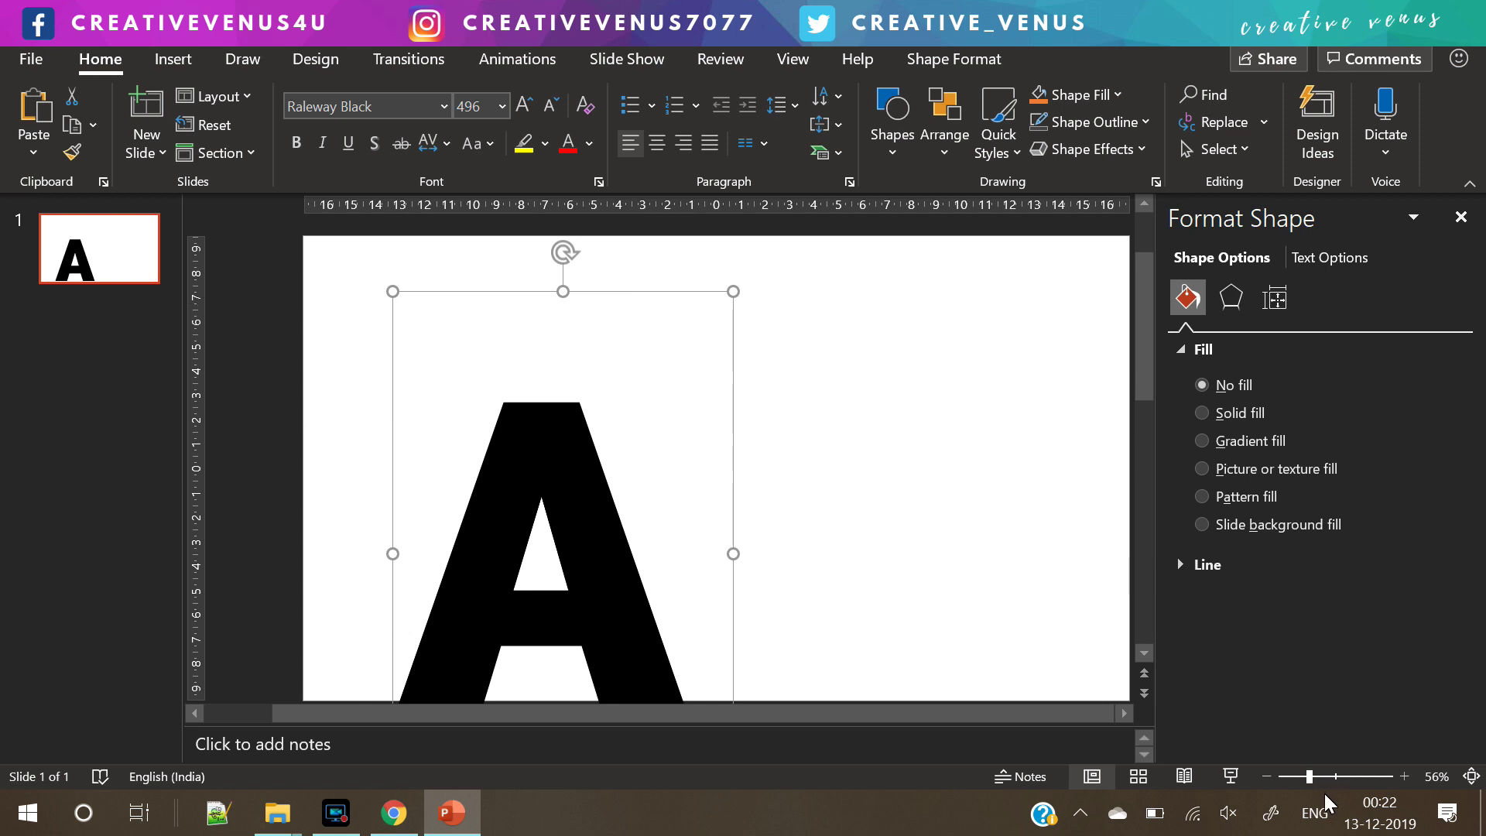
click(1266, 775)
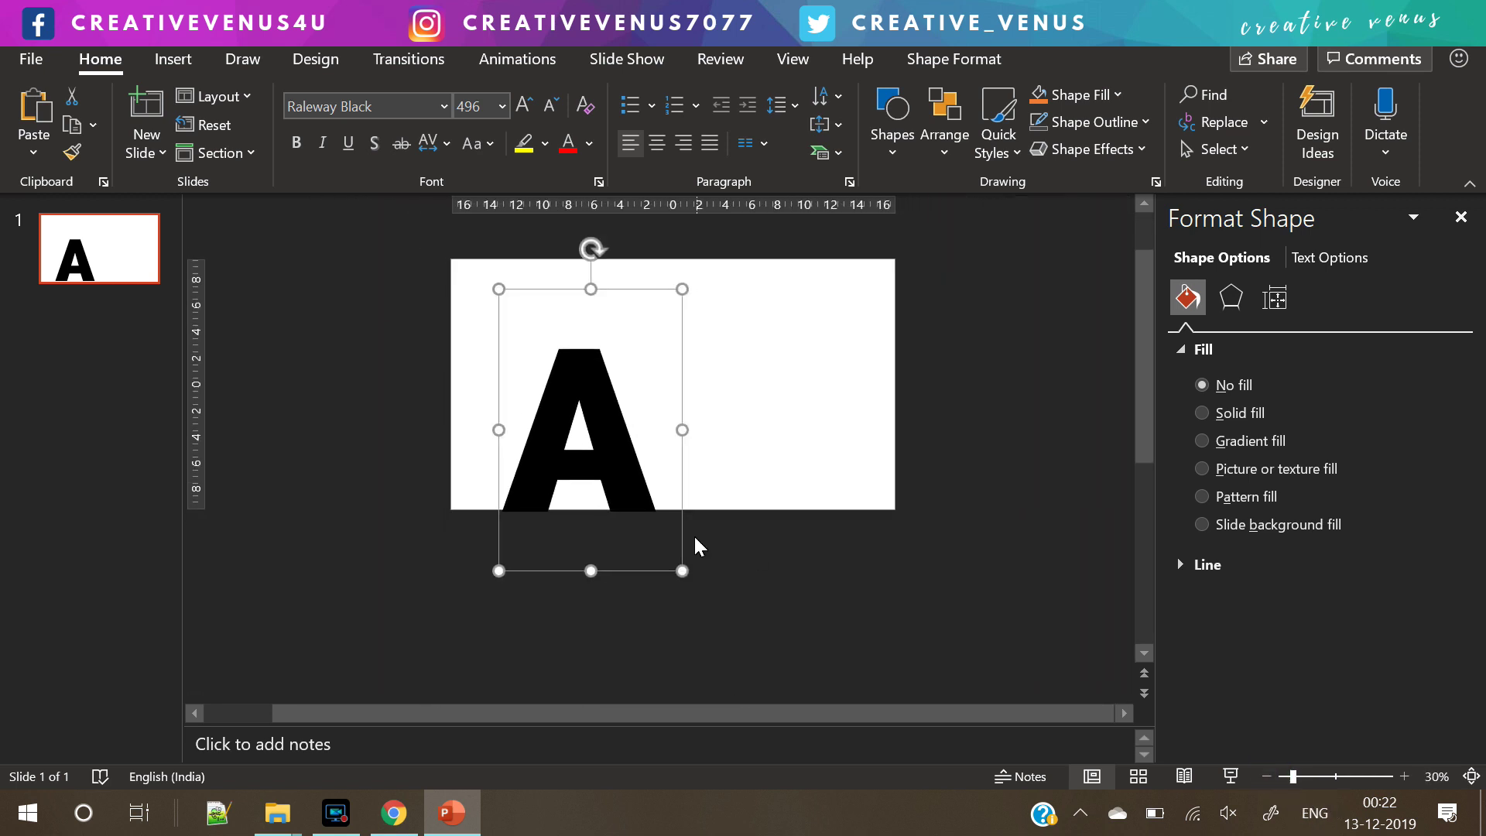
drag(664, 519, 637, 487)
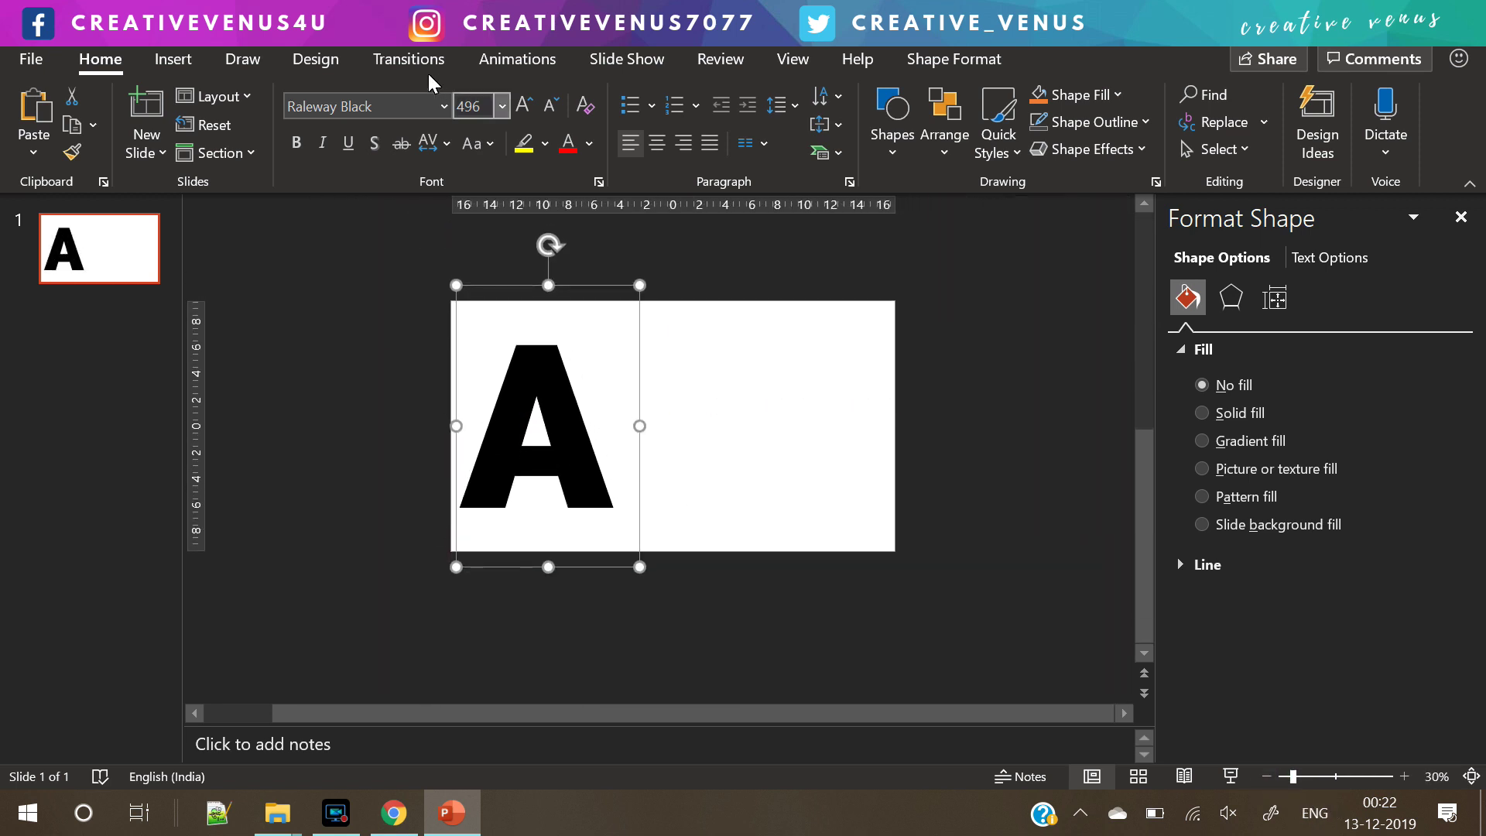
click(524, 106)
click(523, 106)
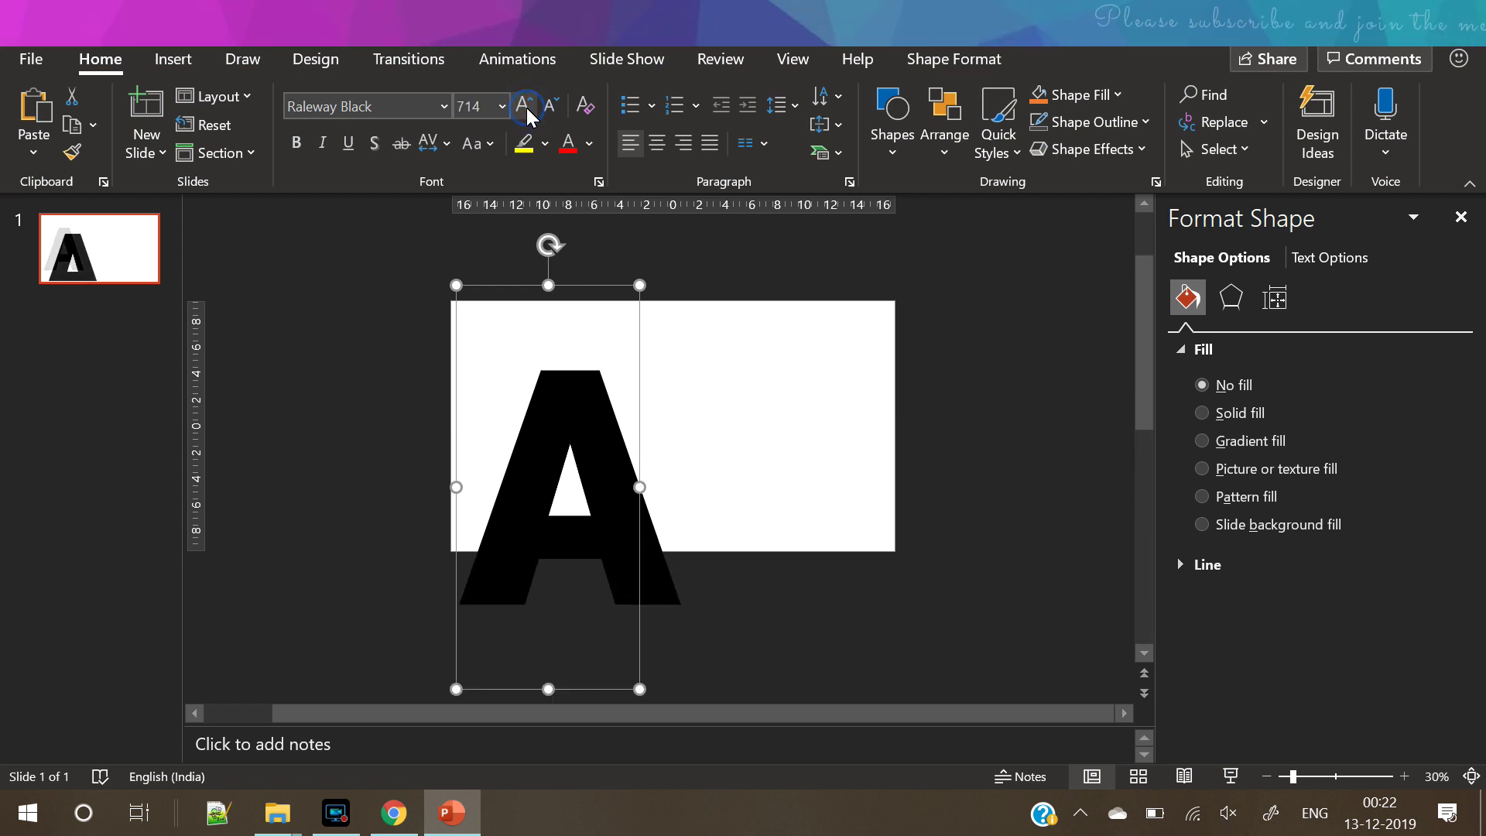
key(ctrl+shift+period)
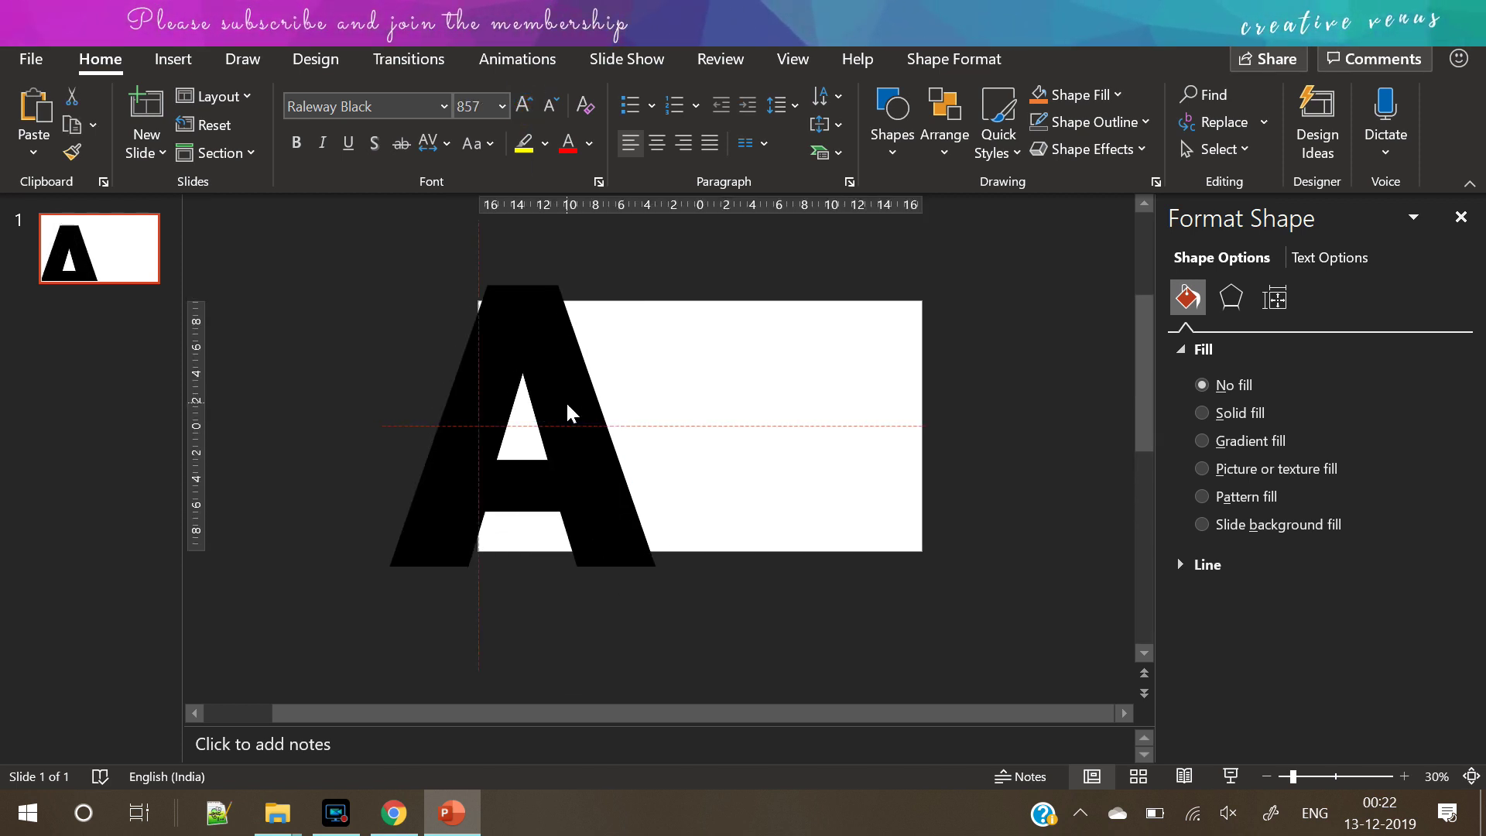
drag(570, 411, 633, 399)
click(746, 530)
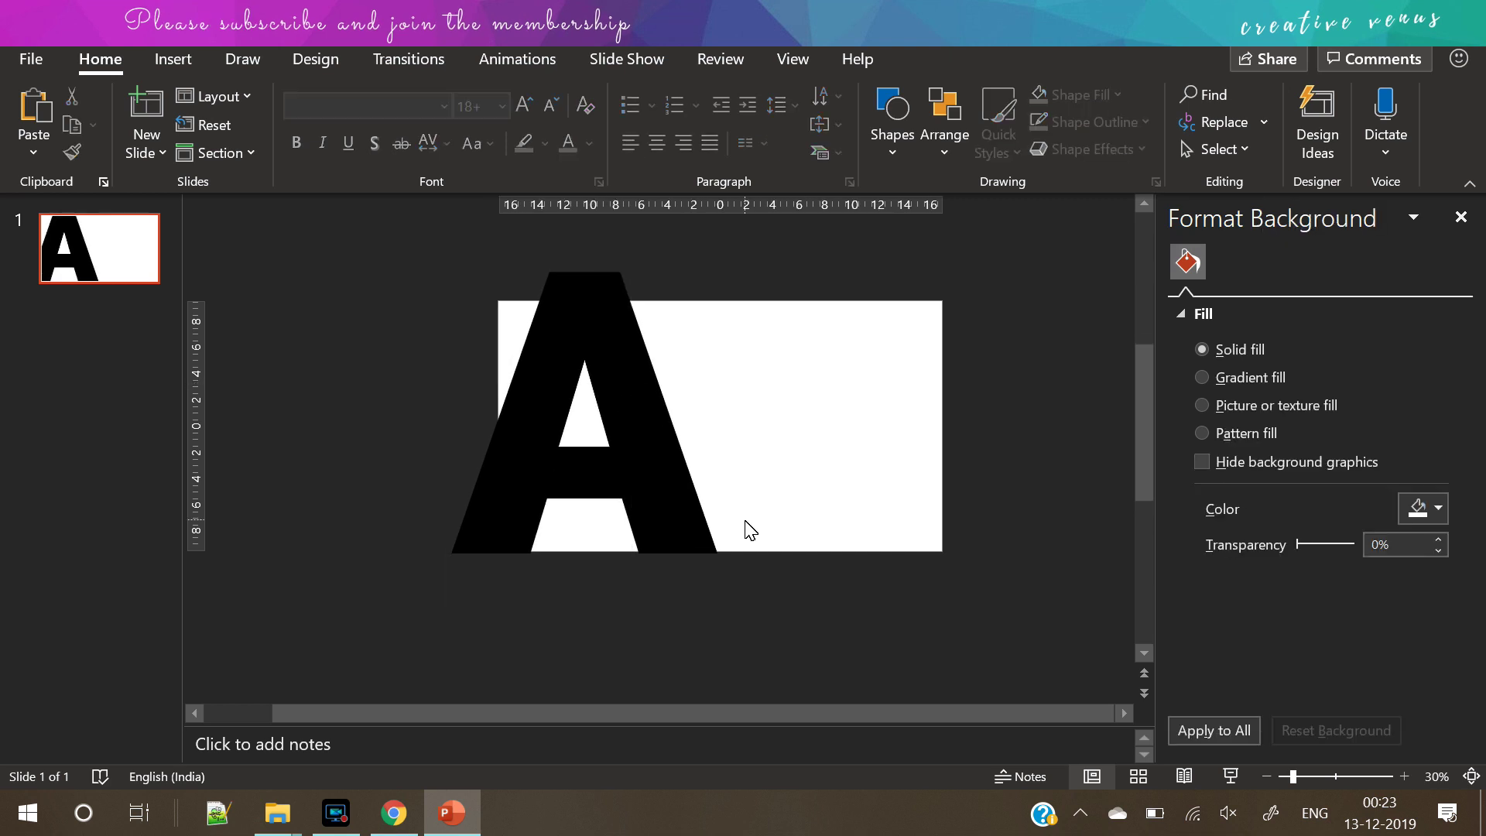
click(654, 519)
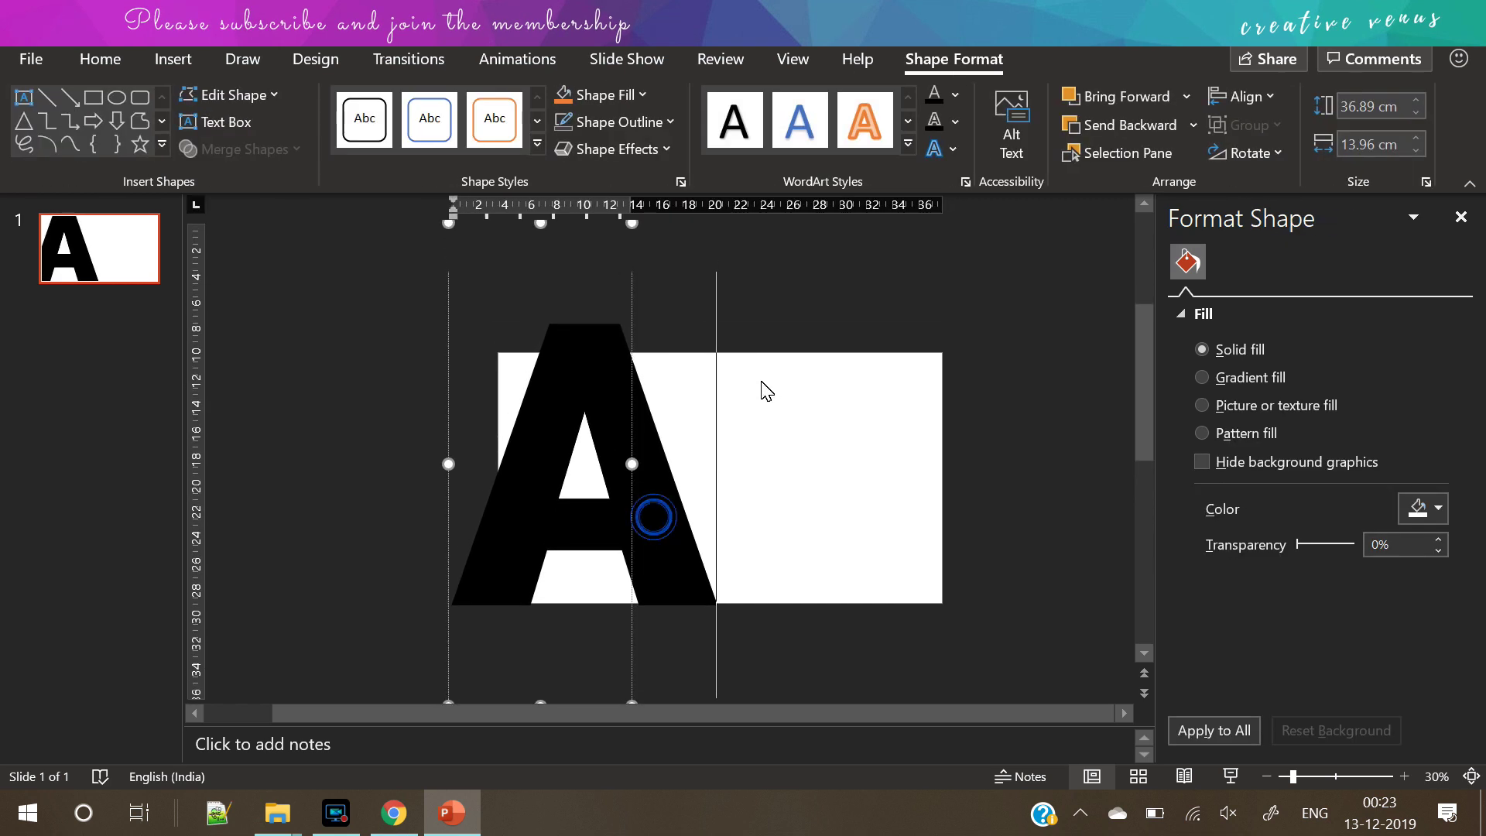
click(632, 412)
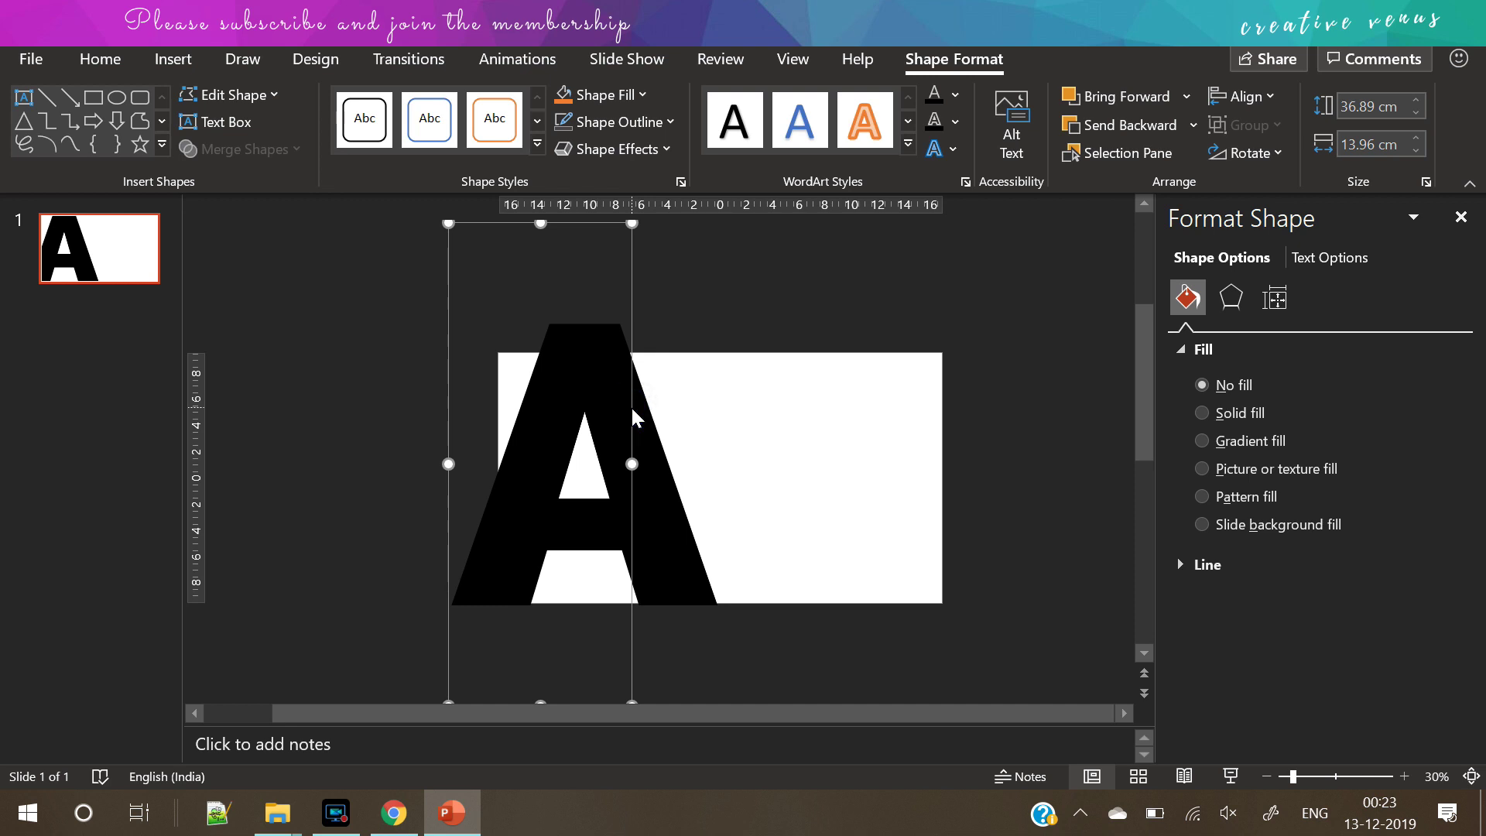
key(ctrl+v)
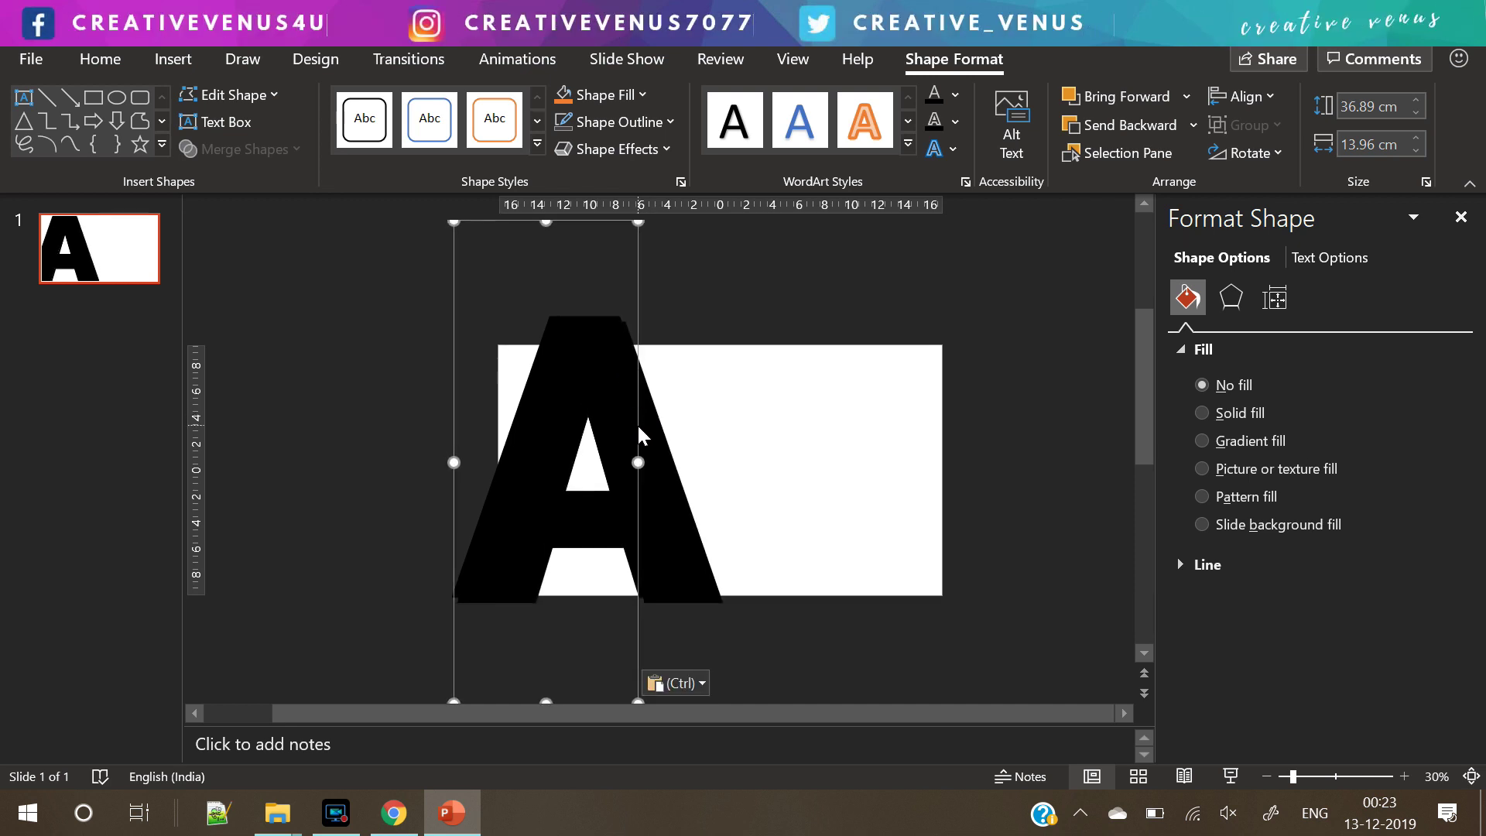
drag(640, 435, 632, 433)
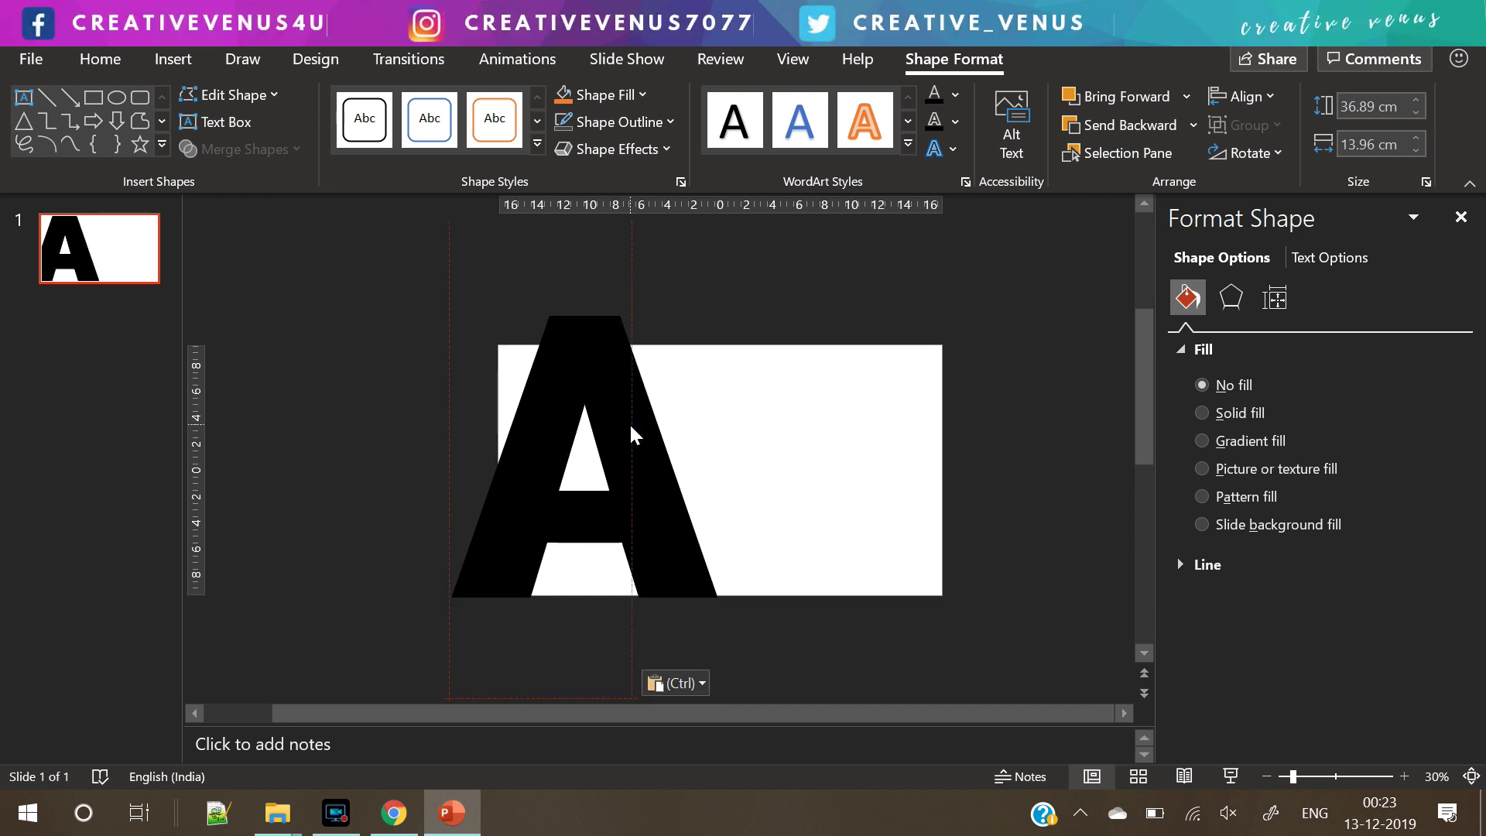
drag(632, 433, 632, 432)
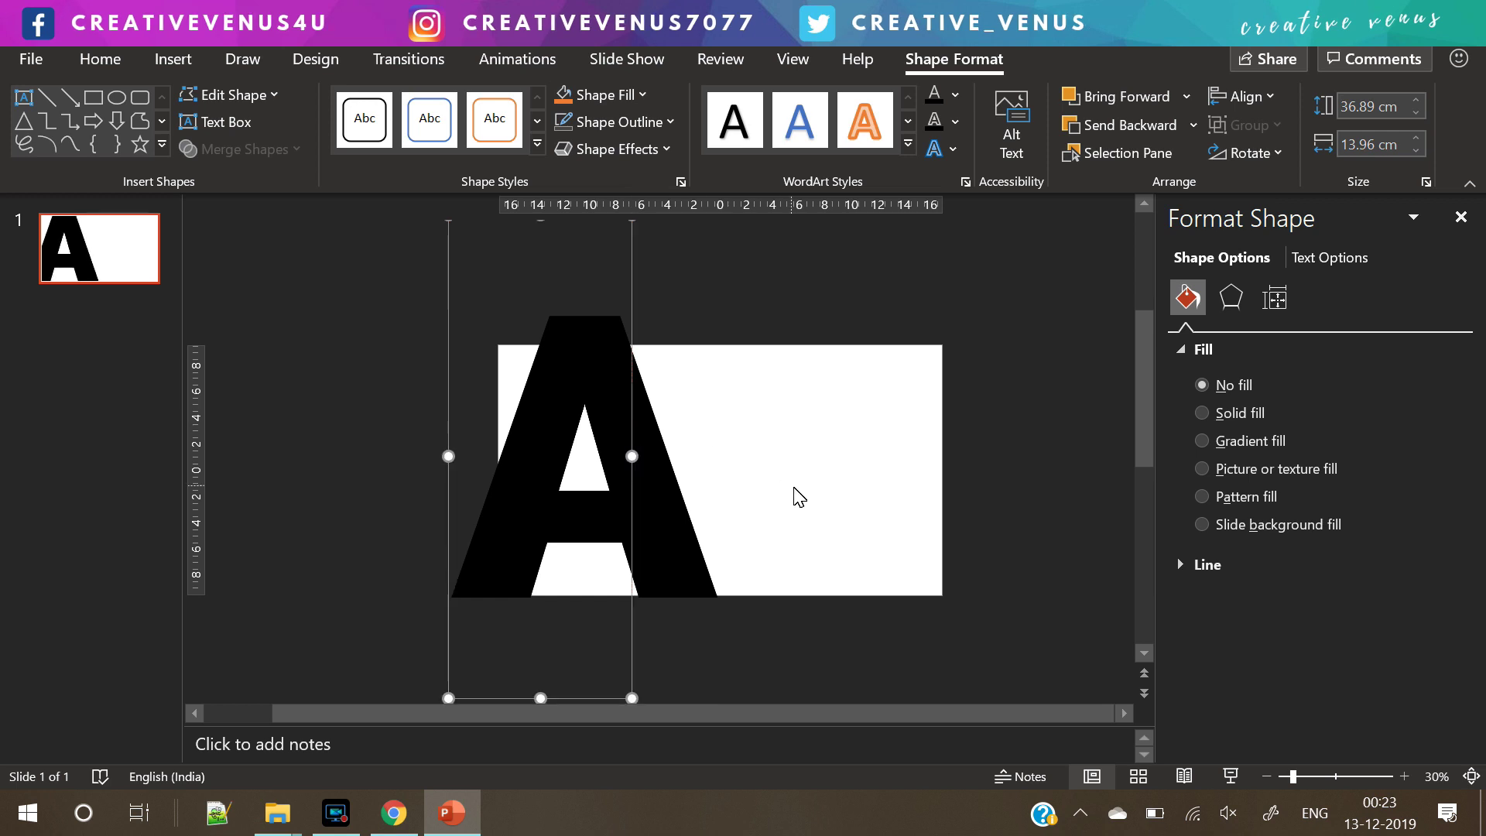
click(797, 497)
shift+click(658, 476)
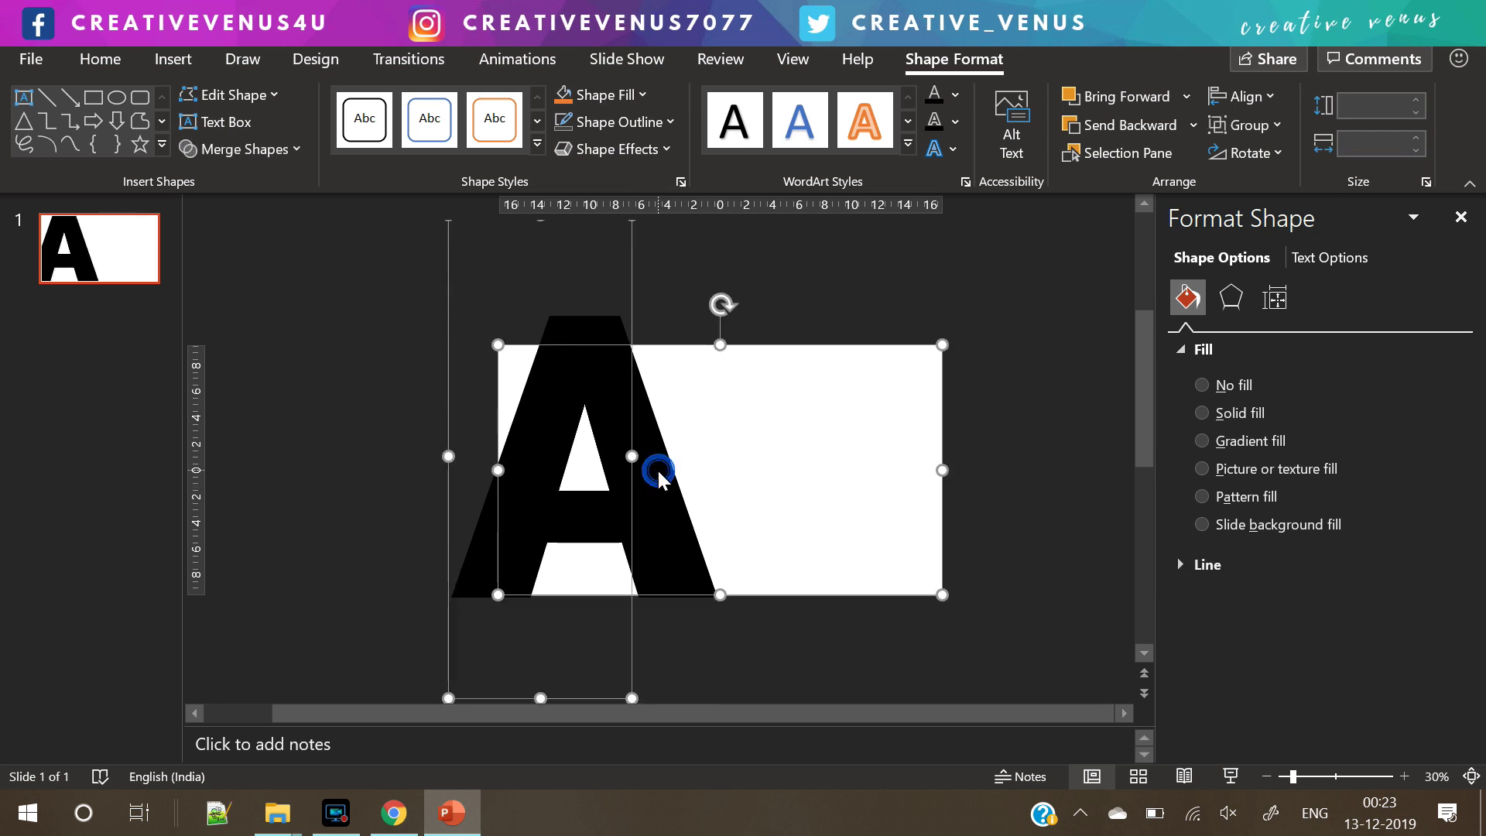
click(244, 149)
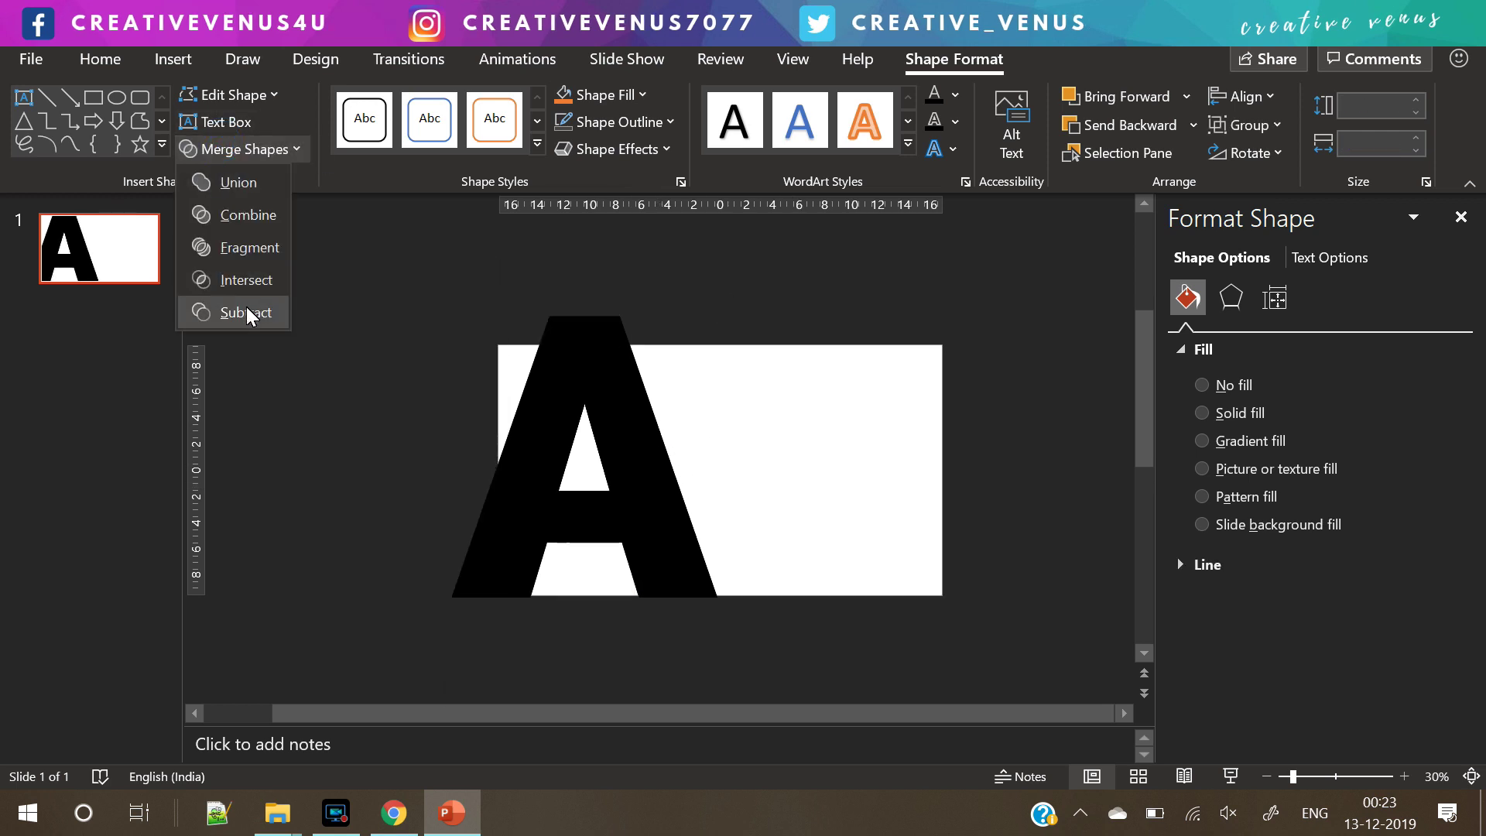
click(247, 312)
click(397, 470)
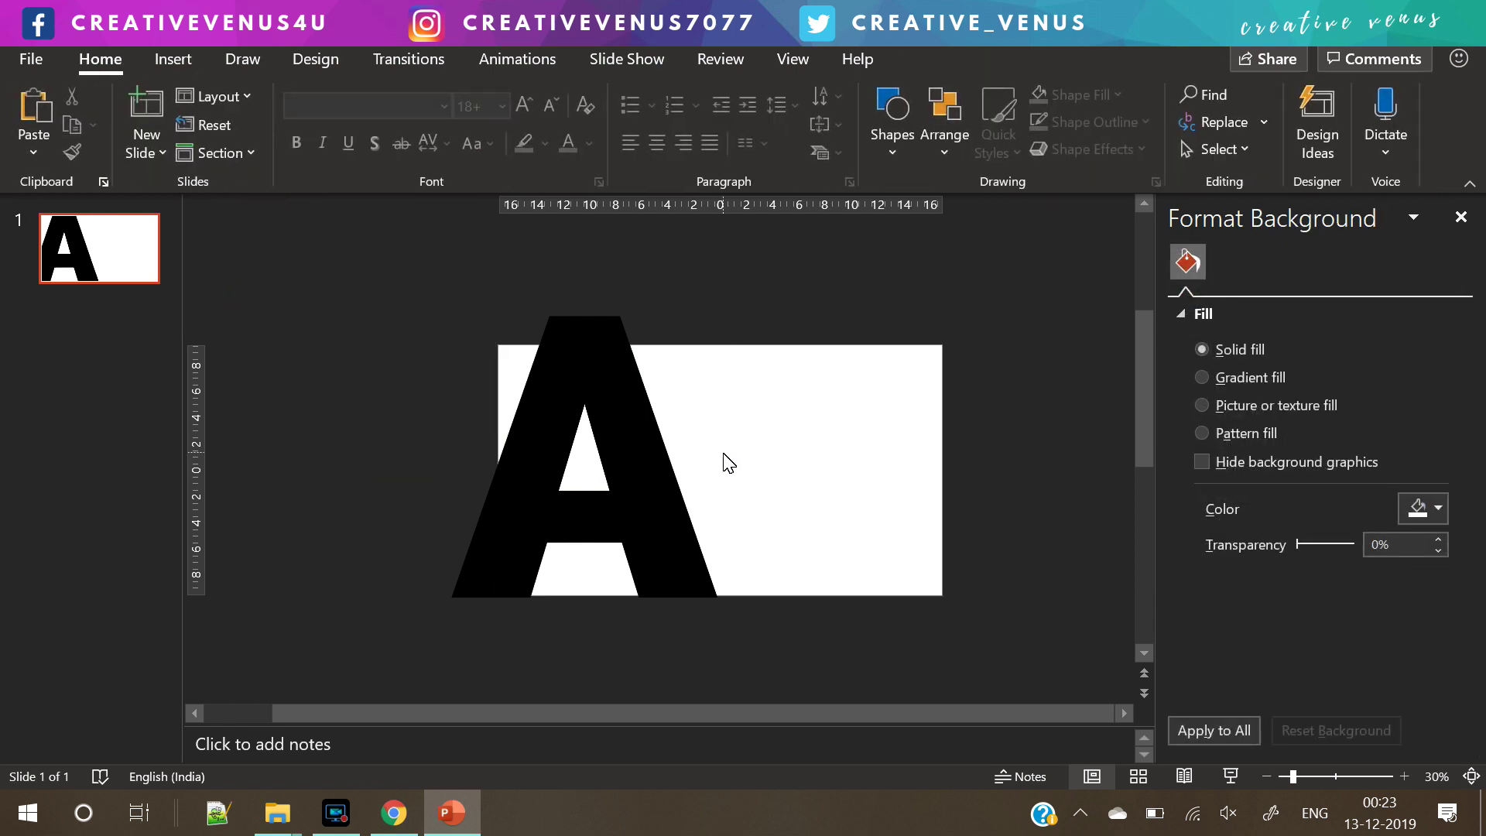
key(ctrl+a)
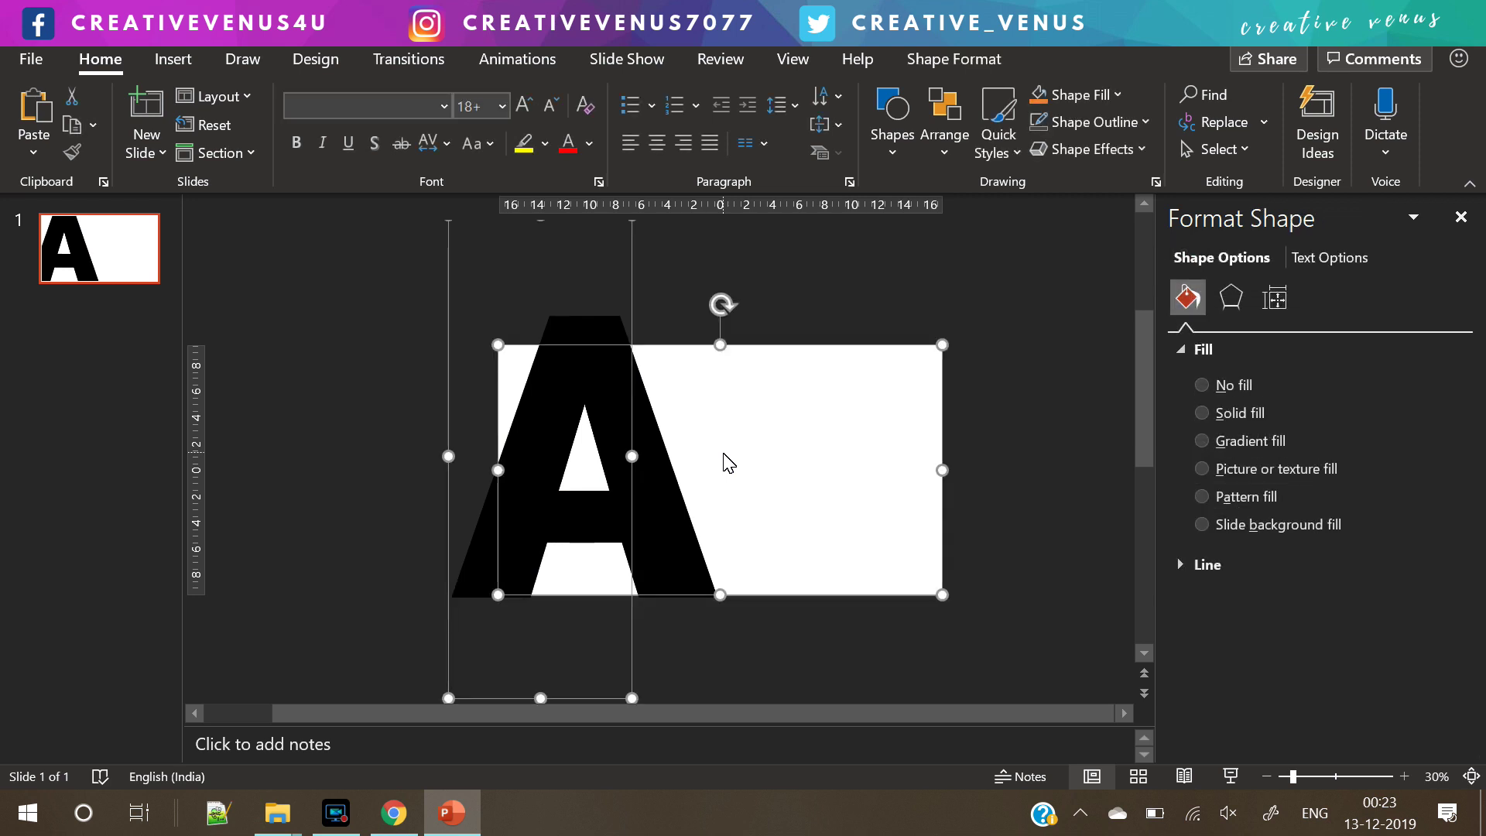
key(ctrl+z)
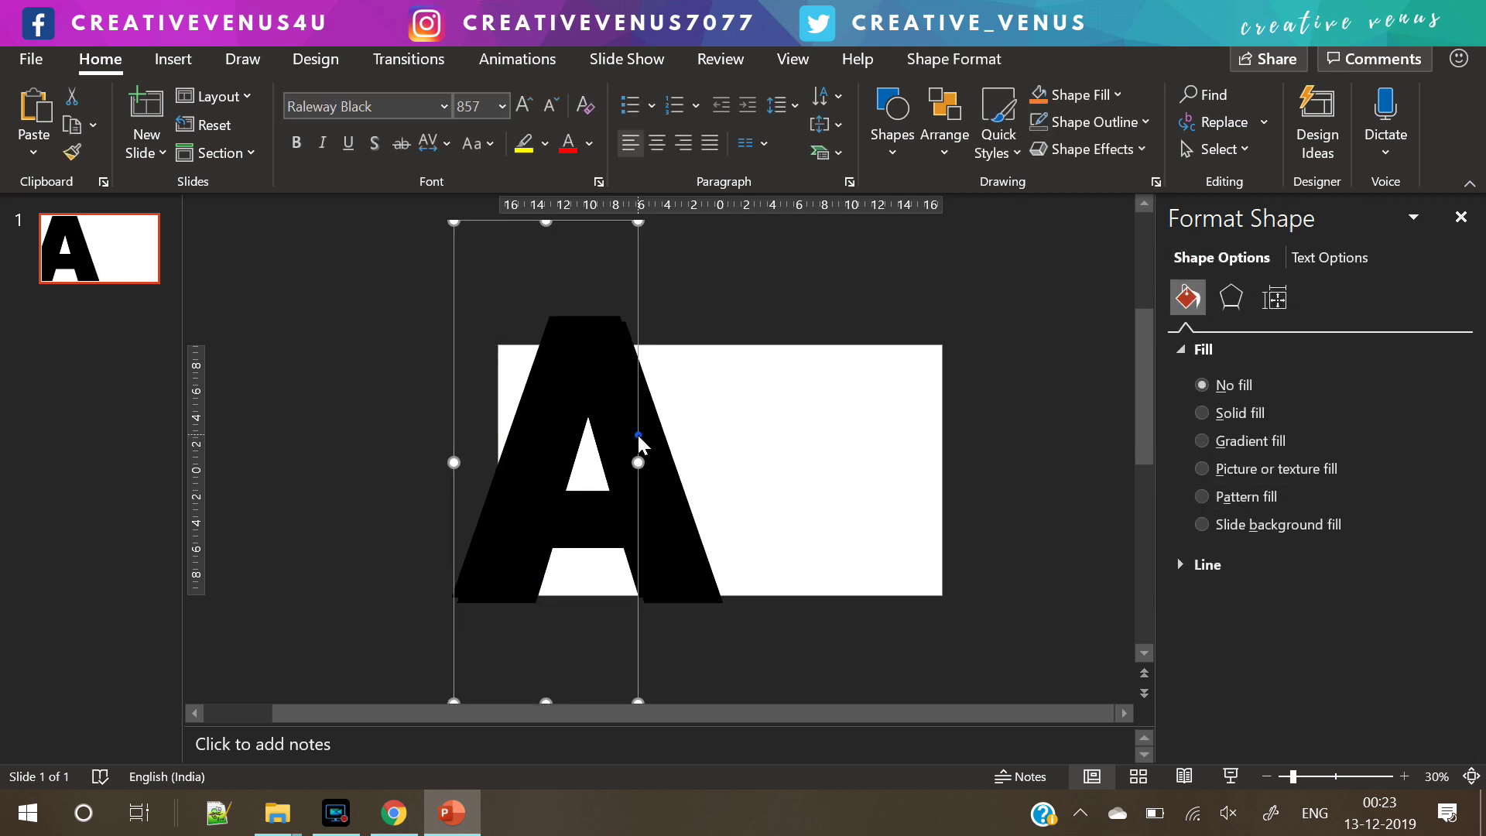
key(ctrl+z)
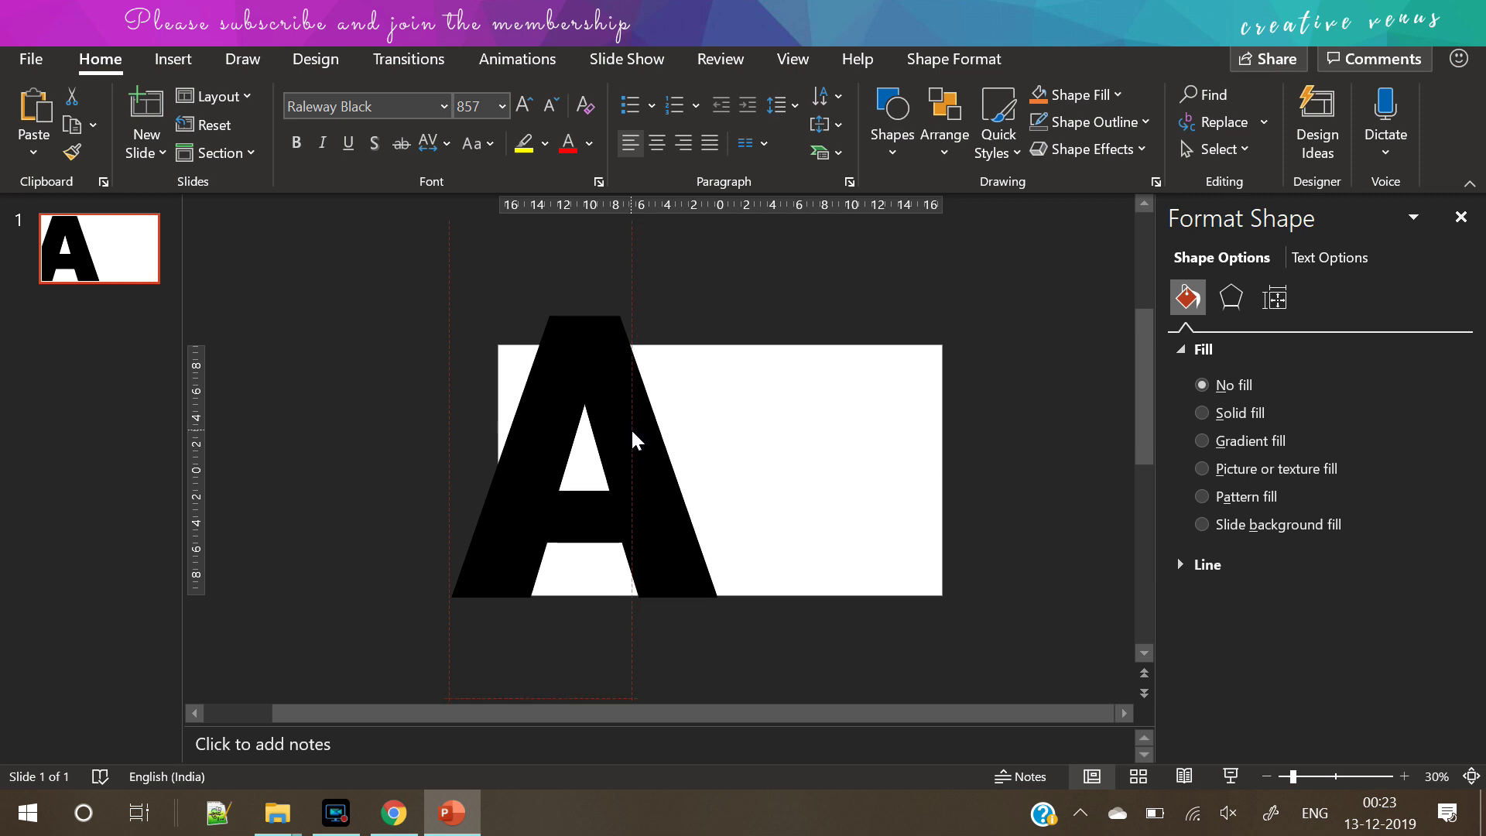
key(Escape)
Paste a duplicate of the white rectangle, offset down-right
click(1025, 489)
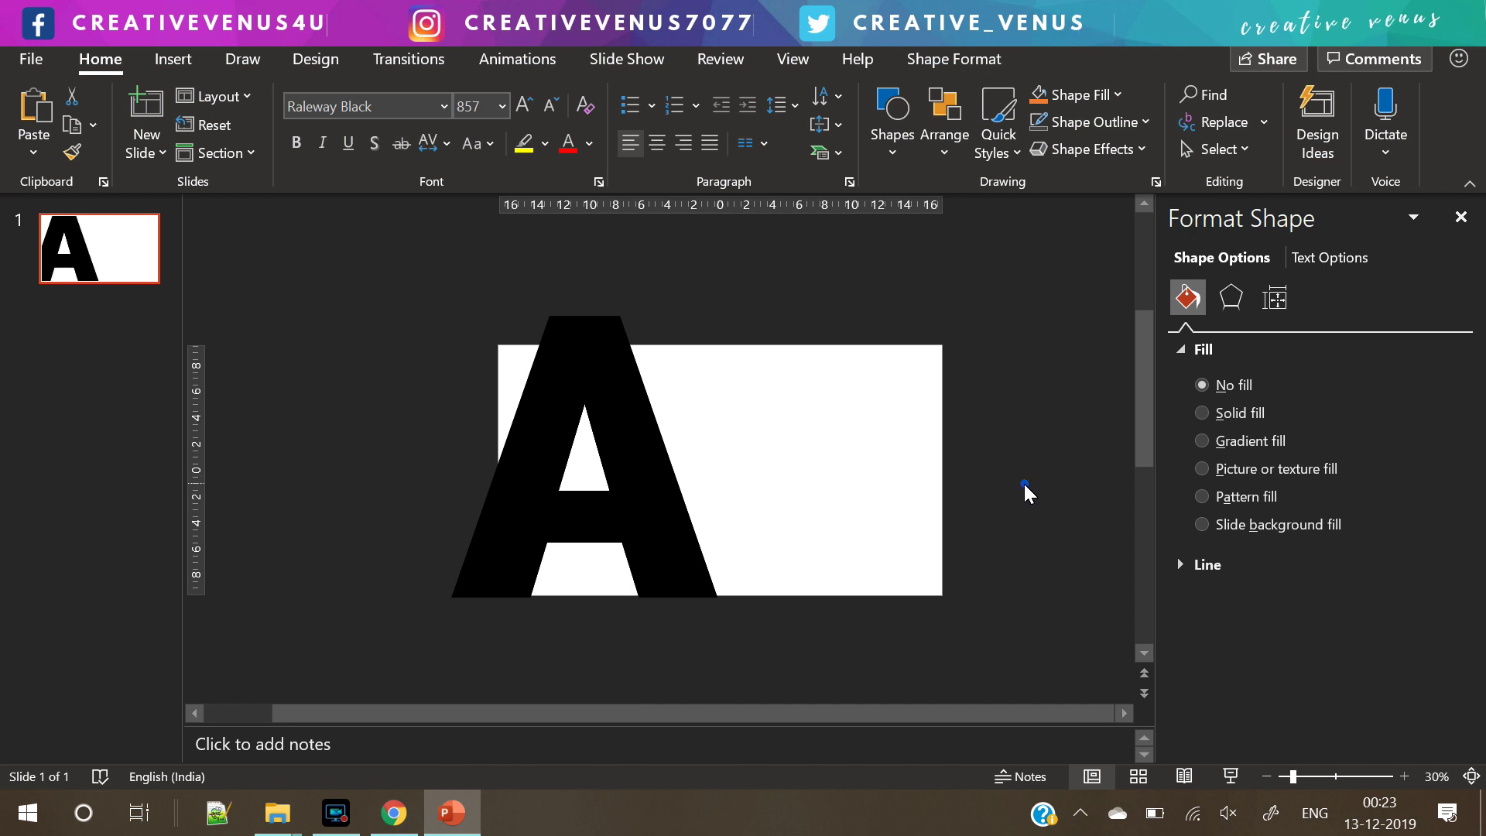
click(825, 465)
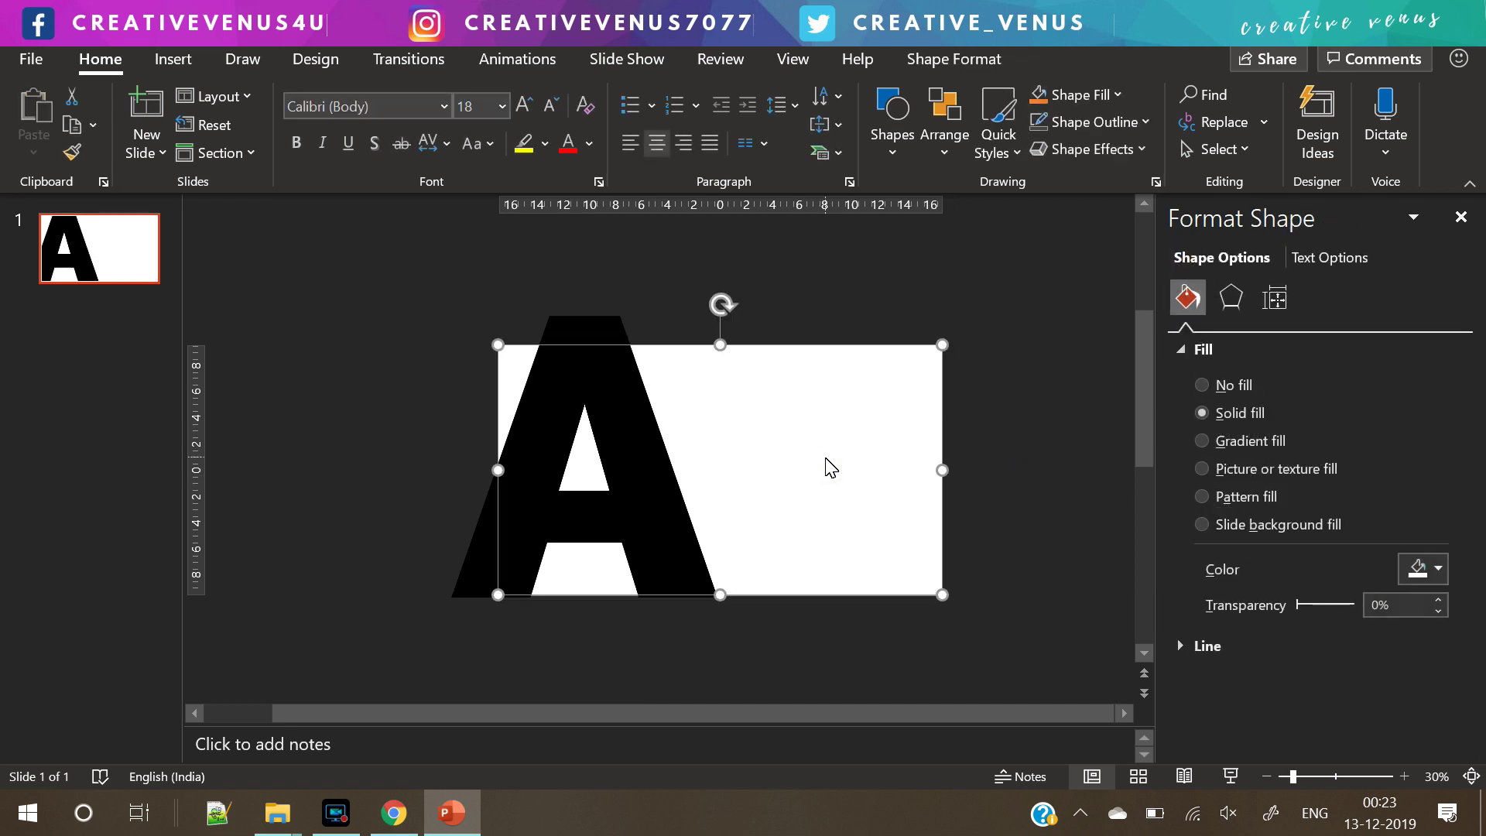
drag(779, 448, 829, 524)
key(ctrl+z)
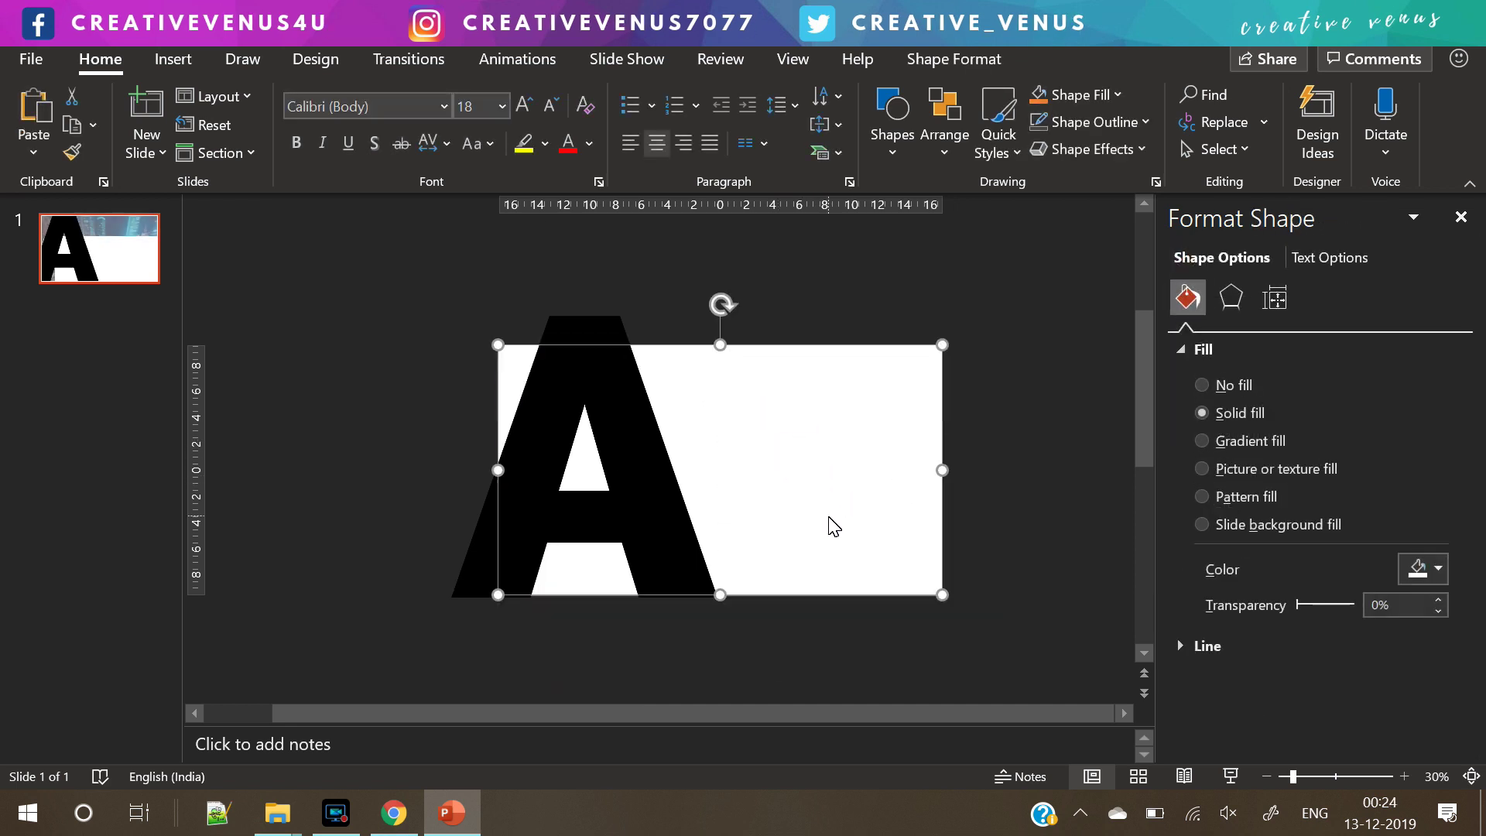
key(ctrl+c)
key(ctrl+v)
drag(796, 500, 894, 535)
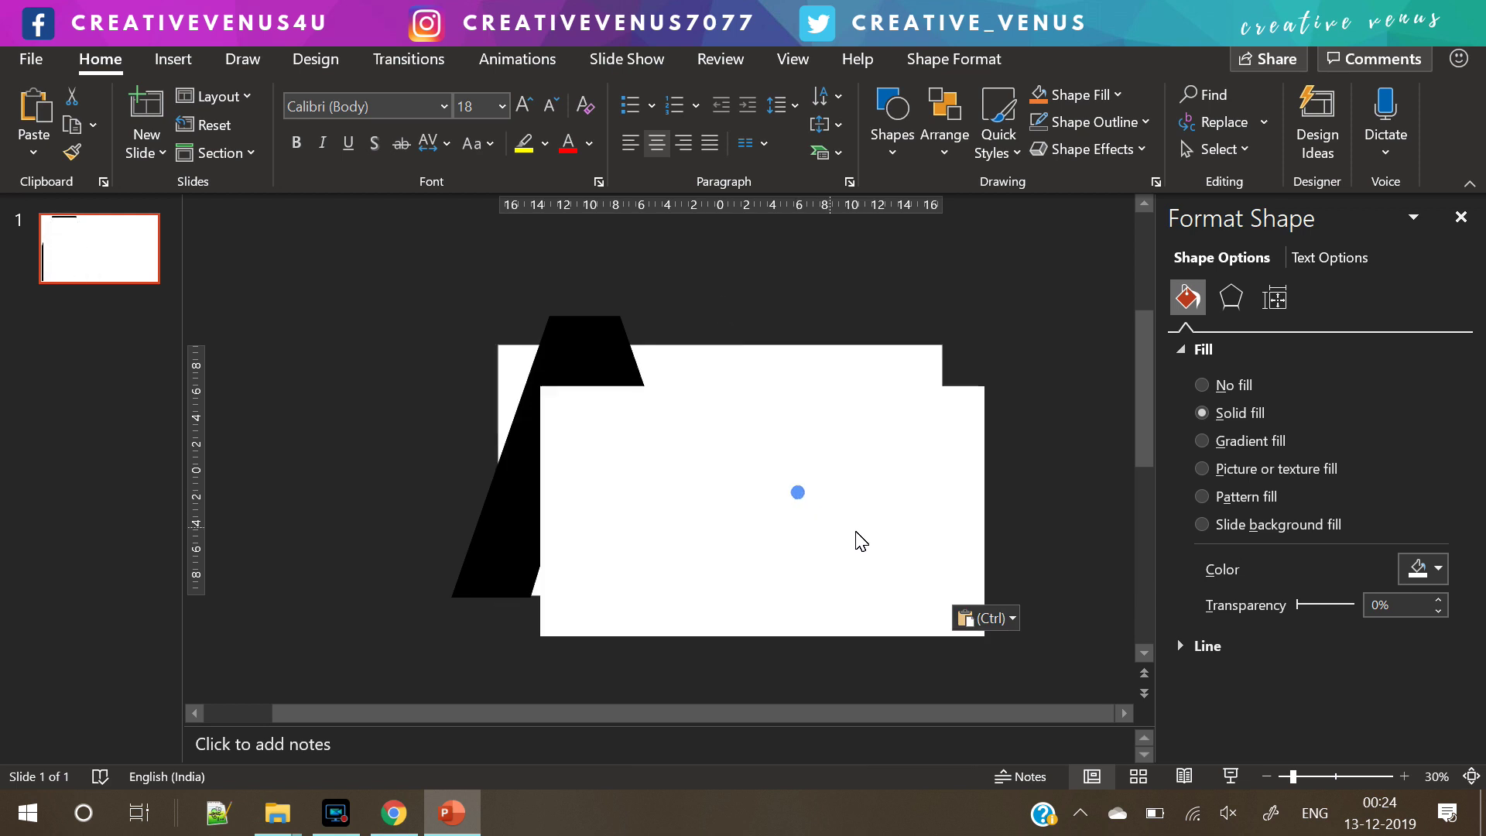
Fill the duplicate orange and move it over the original rectangle
click(1419, 568)
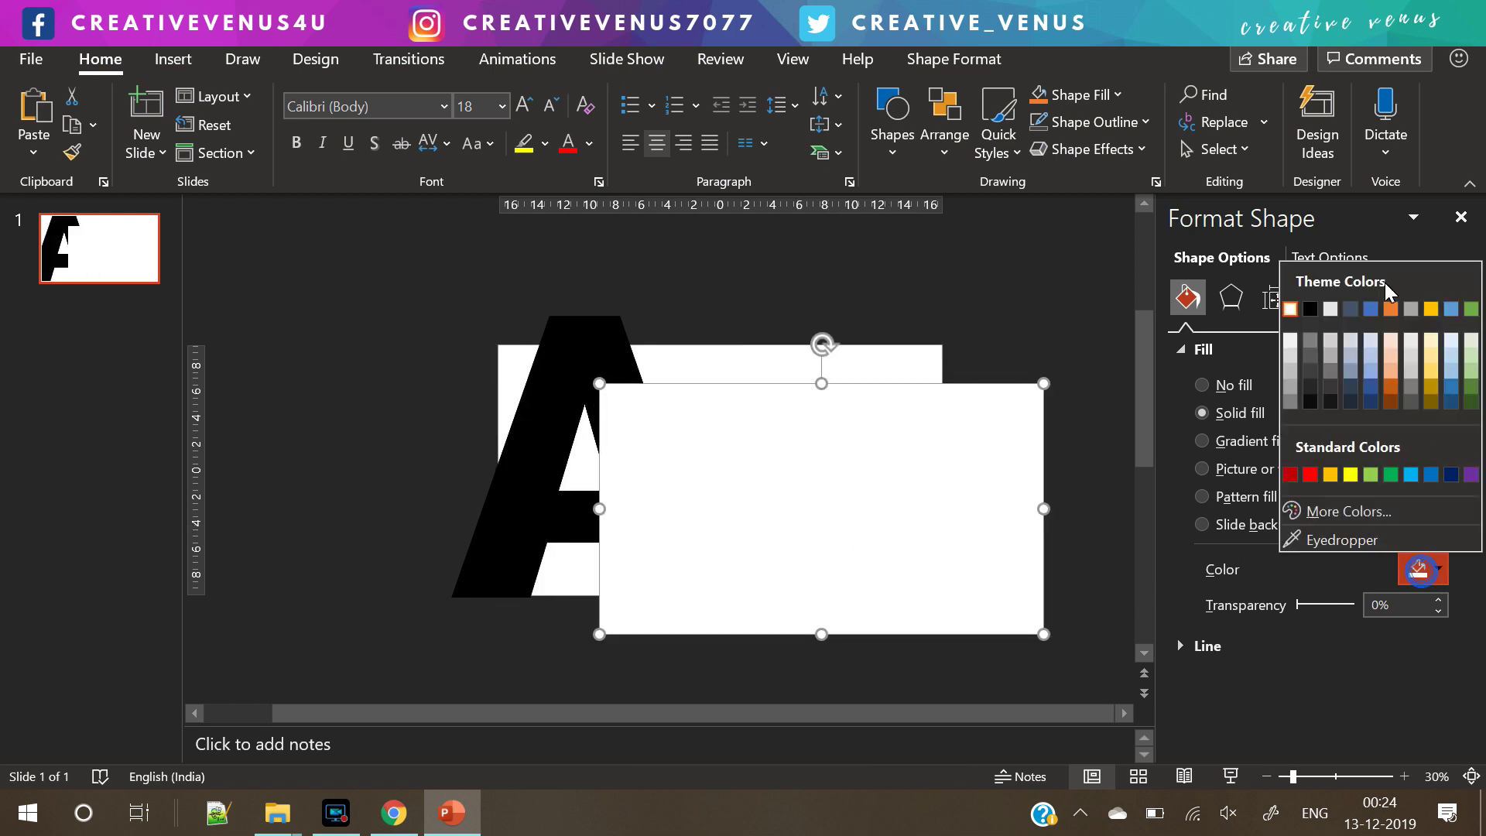
click(1391, 310)
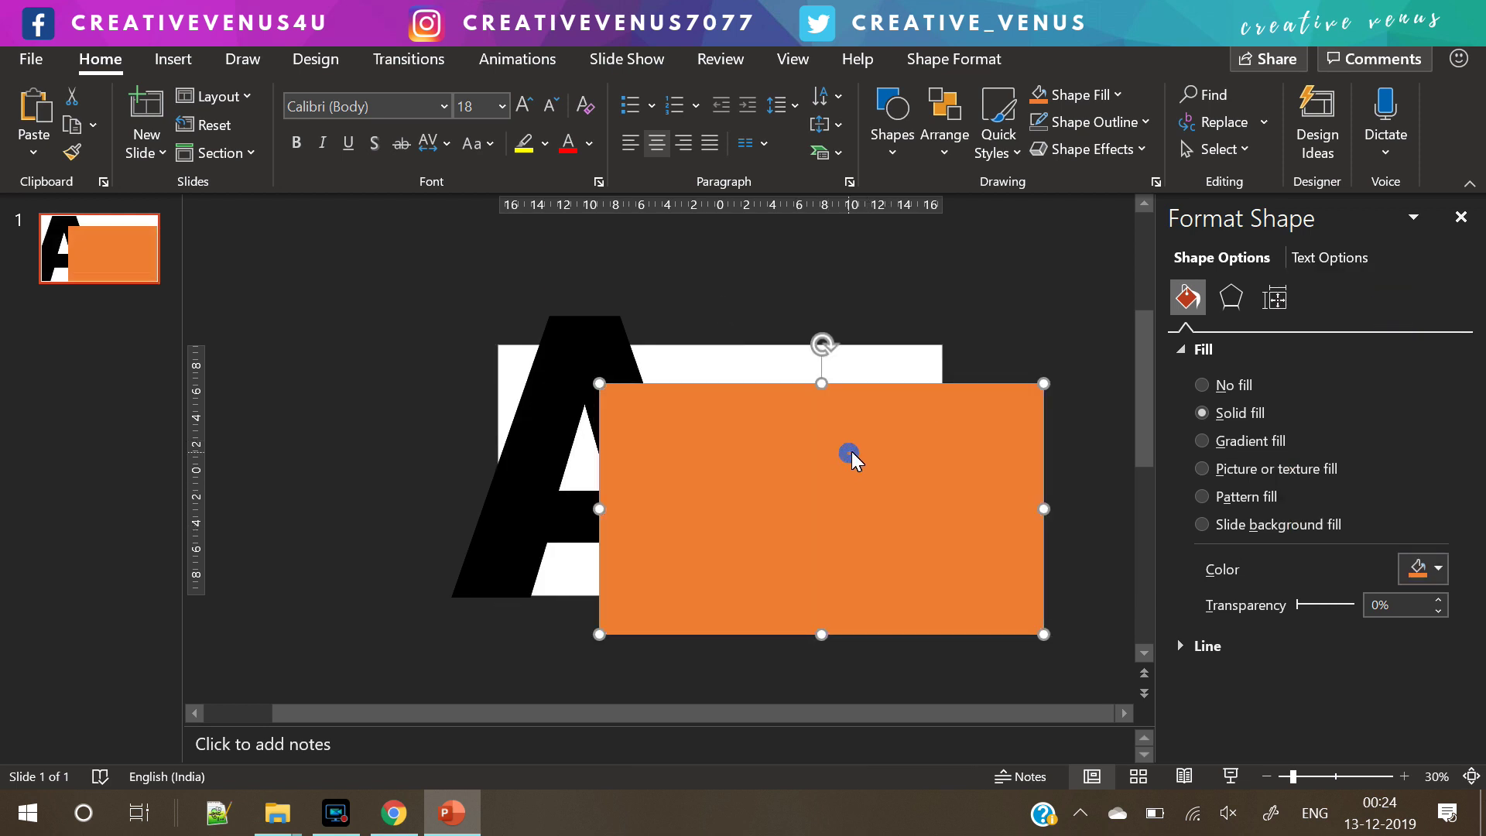
drag(870, 448, 769, 407)
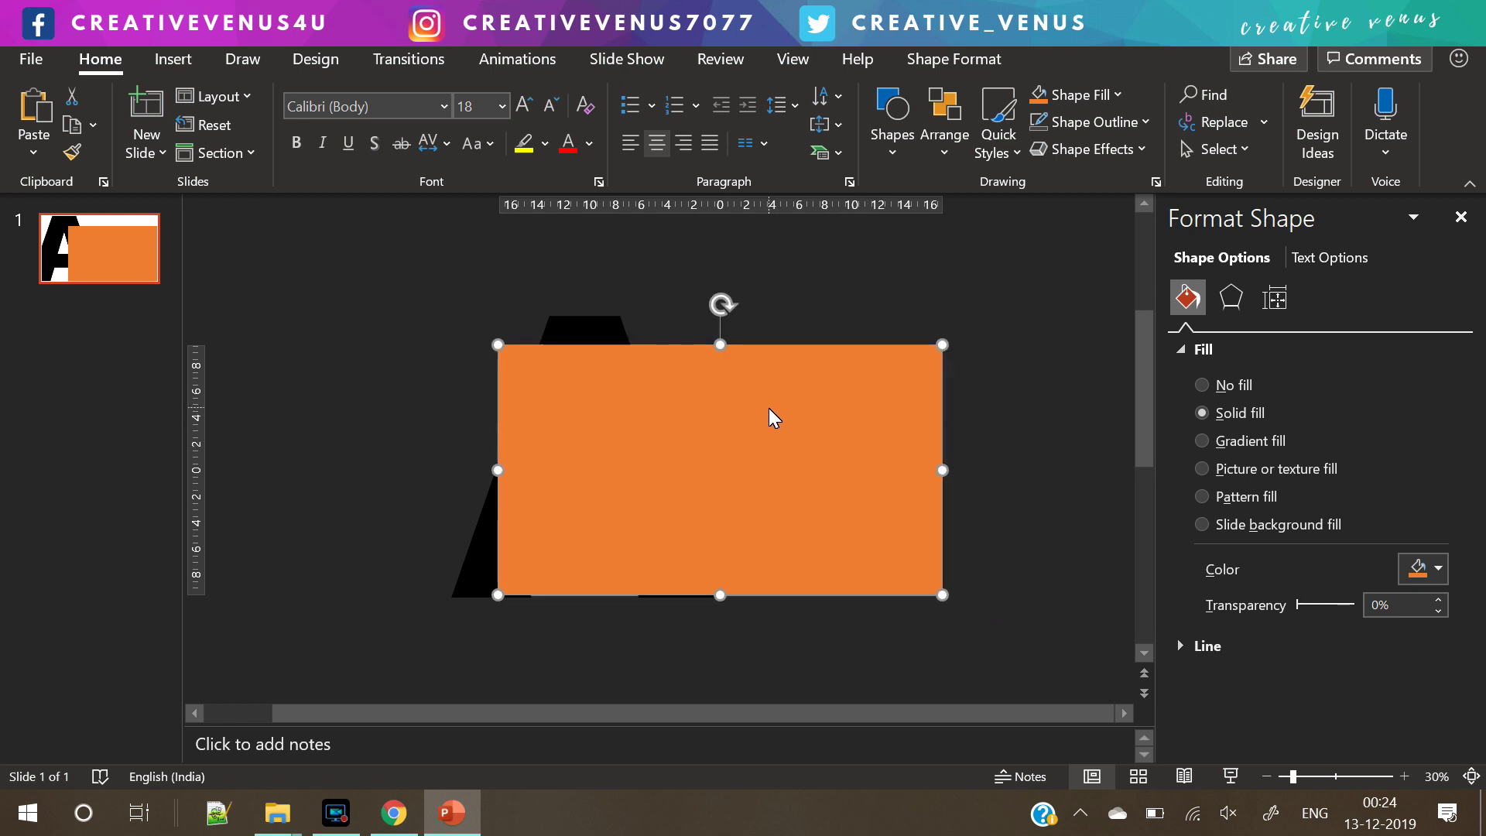
click(482, 541)
click(817, 452)
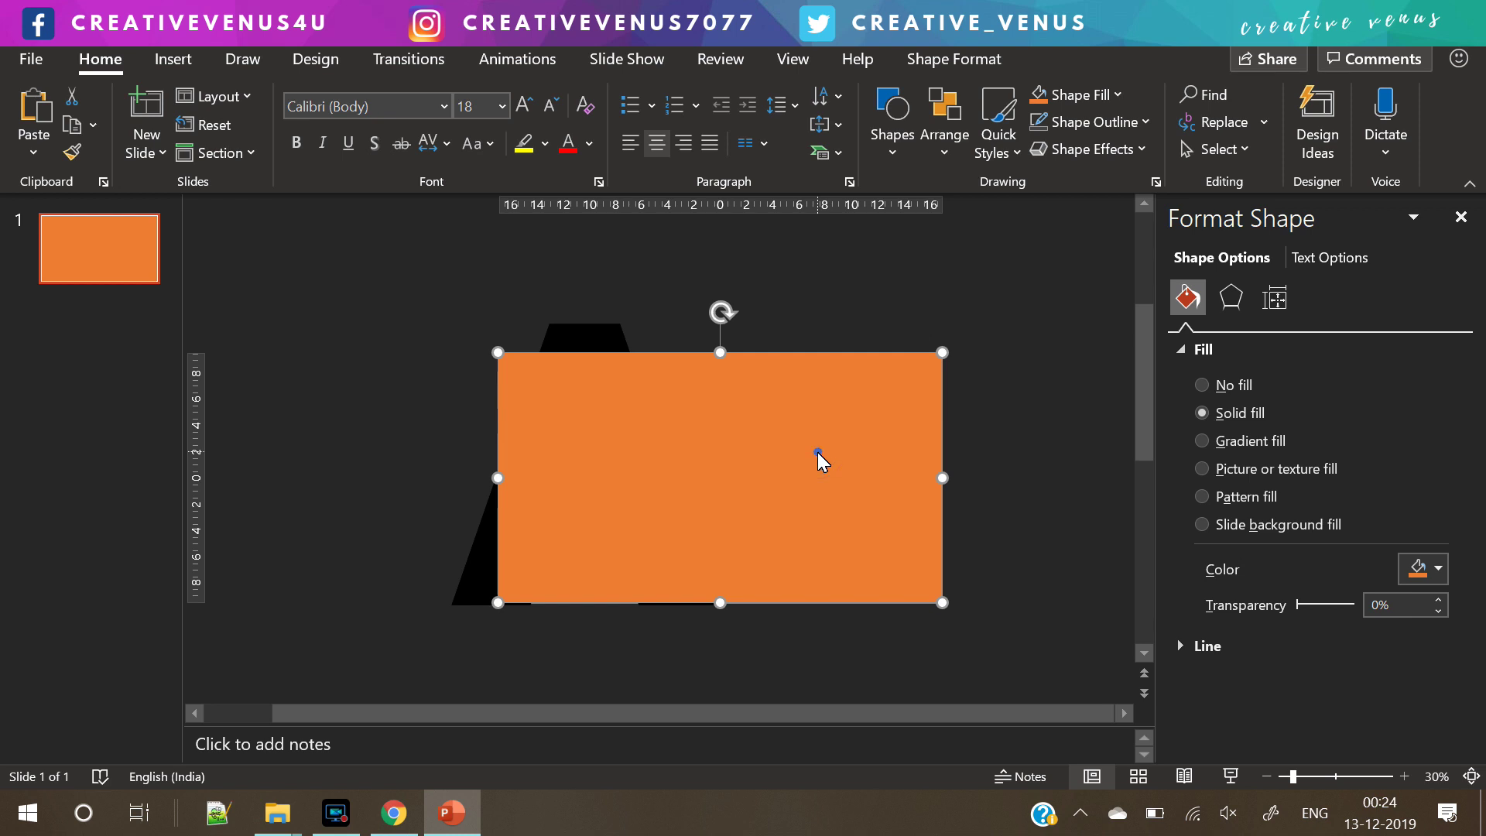
right_click(817, 453)
key(Escape)
Centre the orange rectangle exactly on the slide
click(782, 480)
click(964, 415)
click(785, 441)
drag(747, 447, 747, 460)
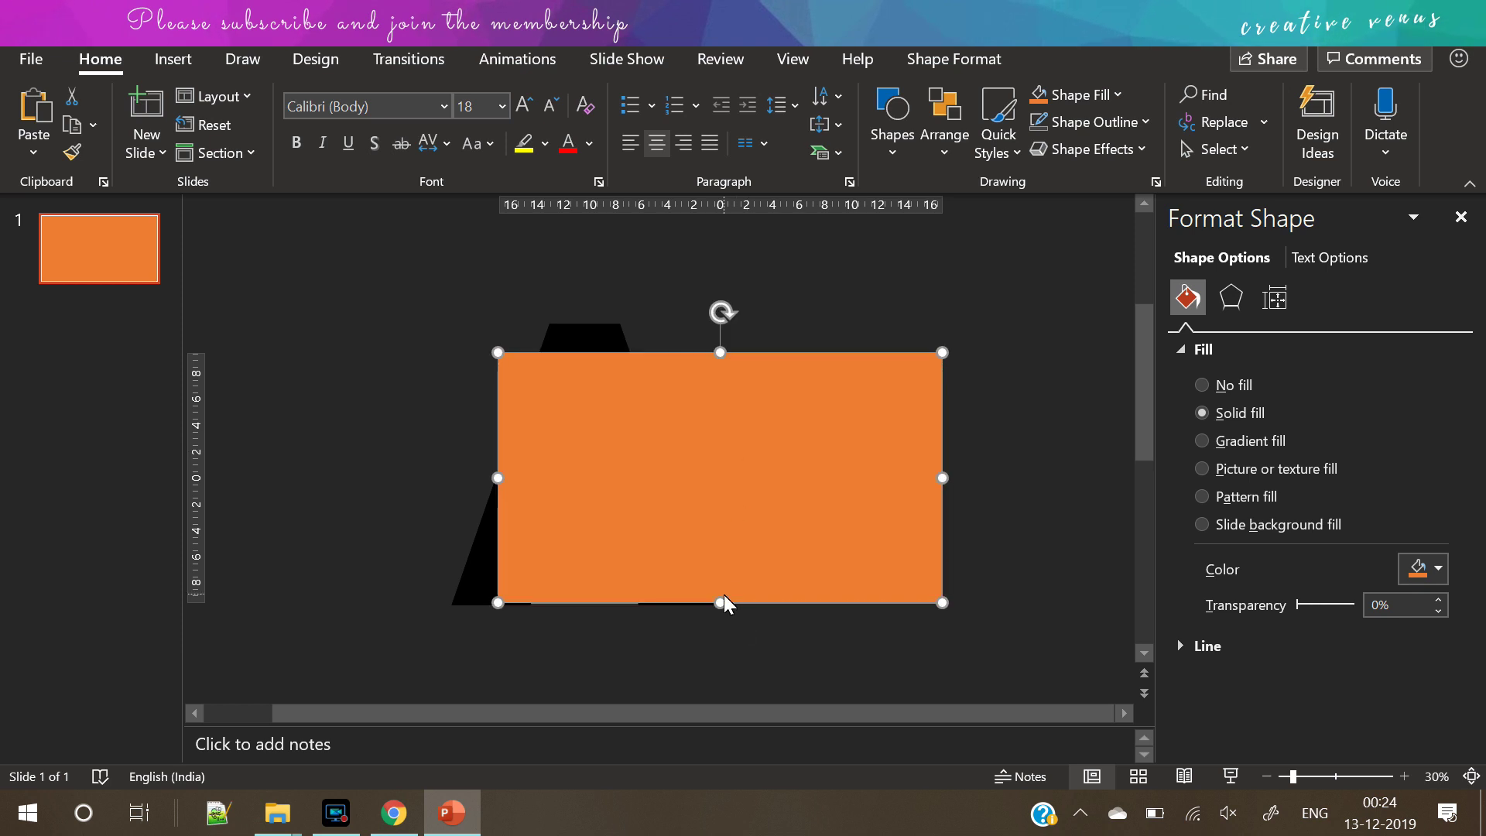
drag(720, 603, 721, 603)
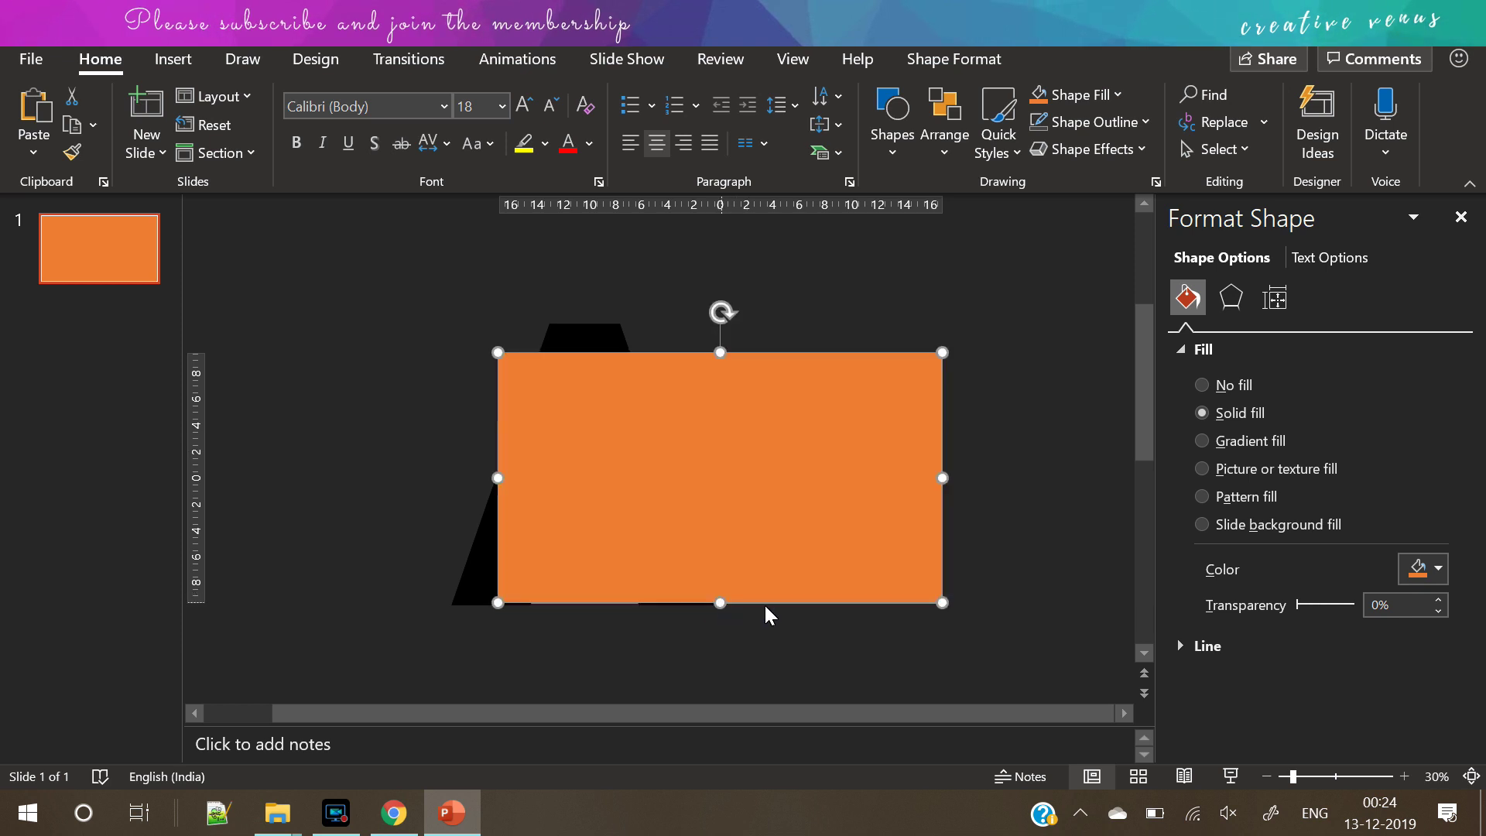
click(887, 660)
Send the orange rectangle behind the letter A
click(786, 503)
right_click(785, 503)
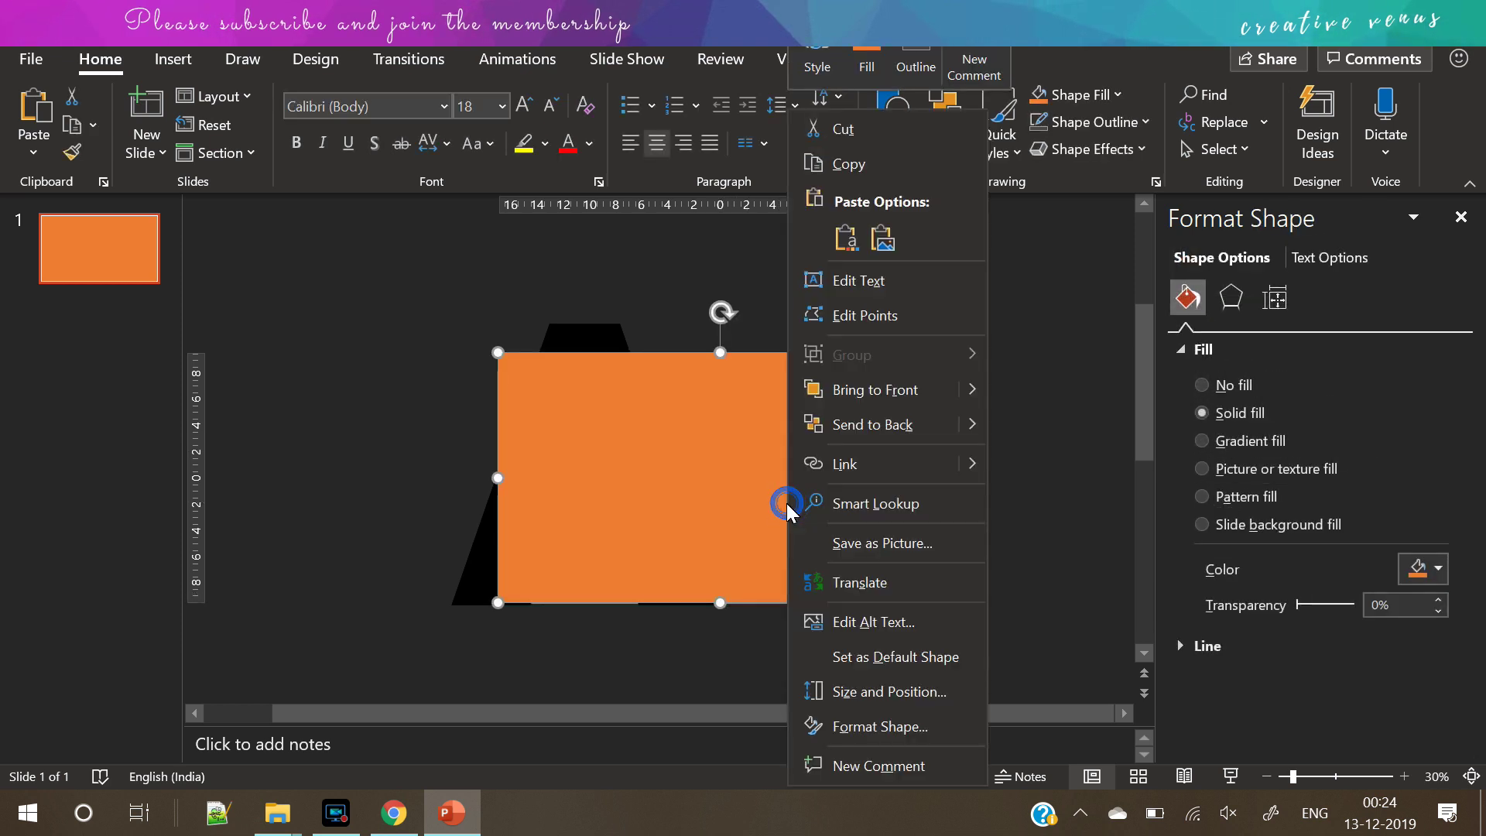
click(863, 430)
click(977, 475)
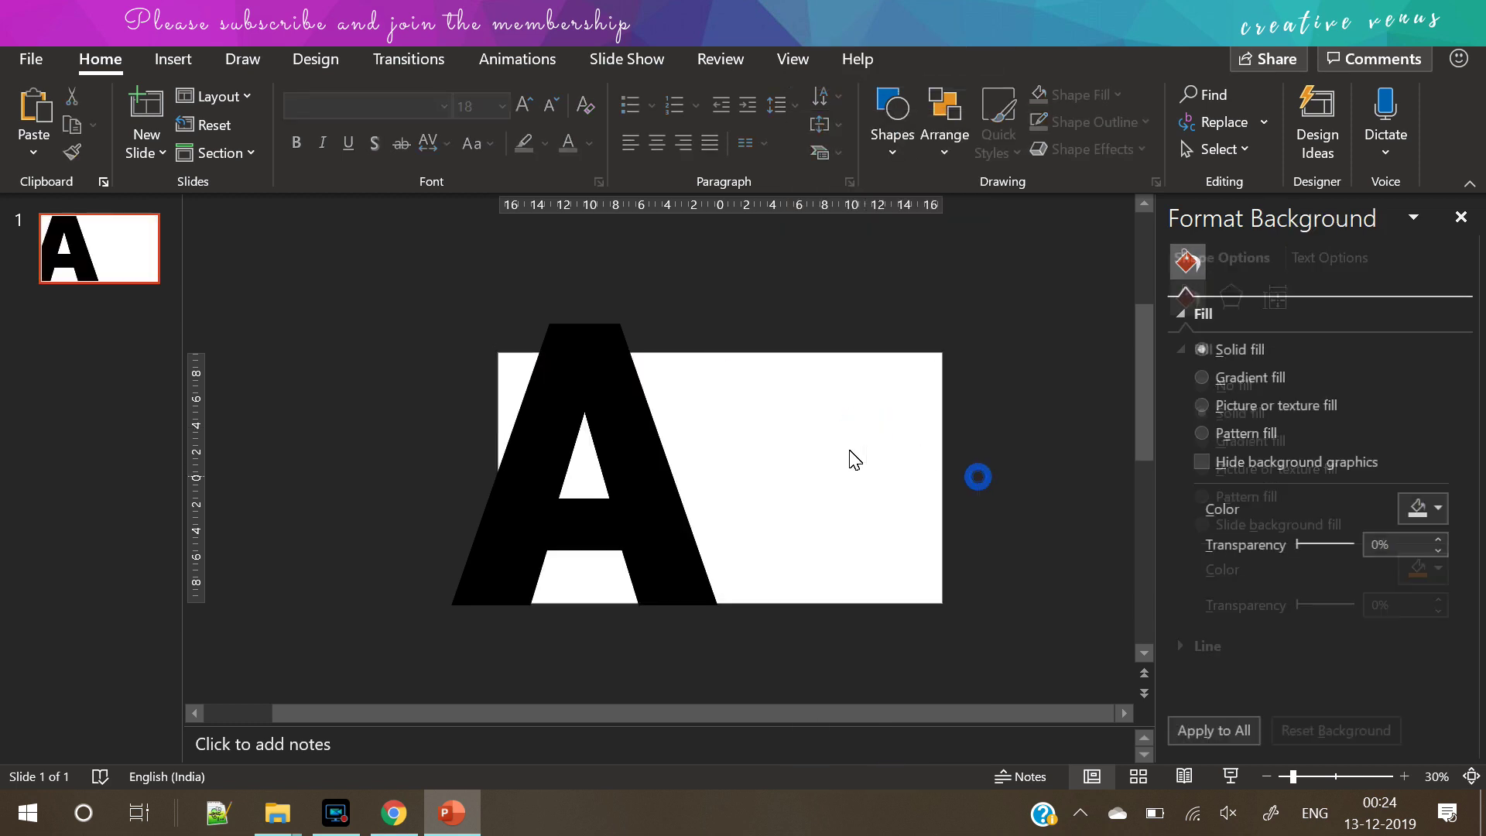
Switch the rectangle's fill to the city photo and back to orange
click(825, 449)
right_click(825, 442)
click(892, 421)
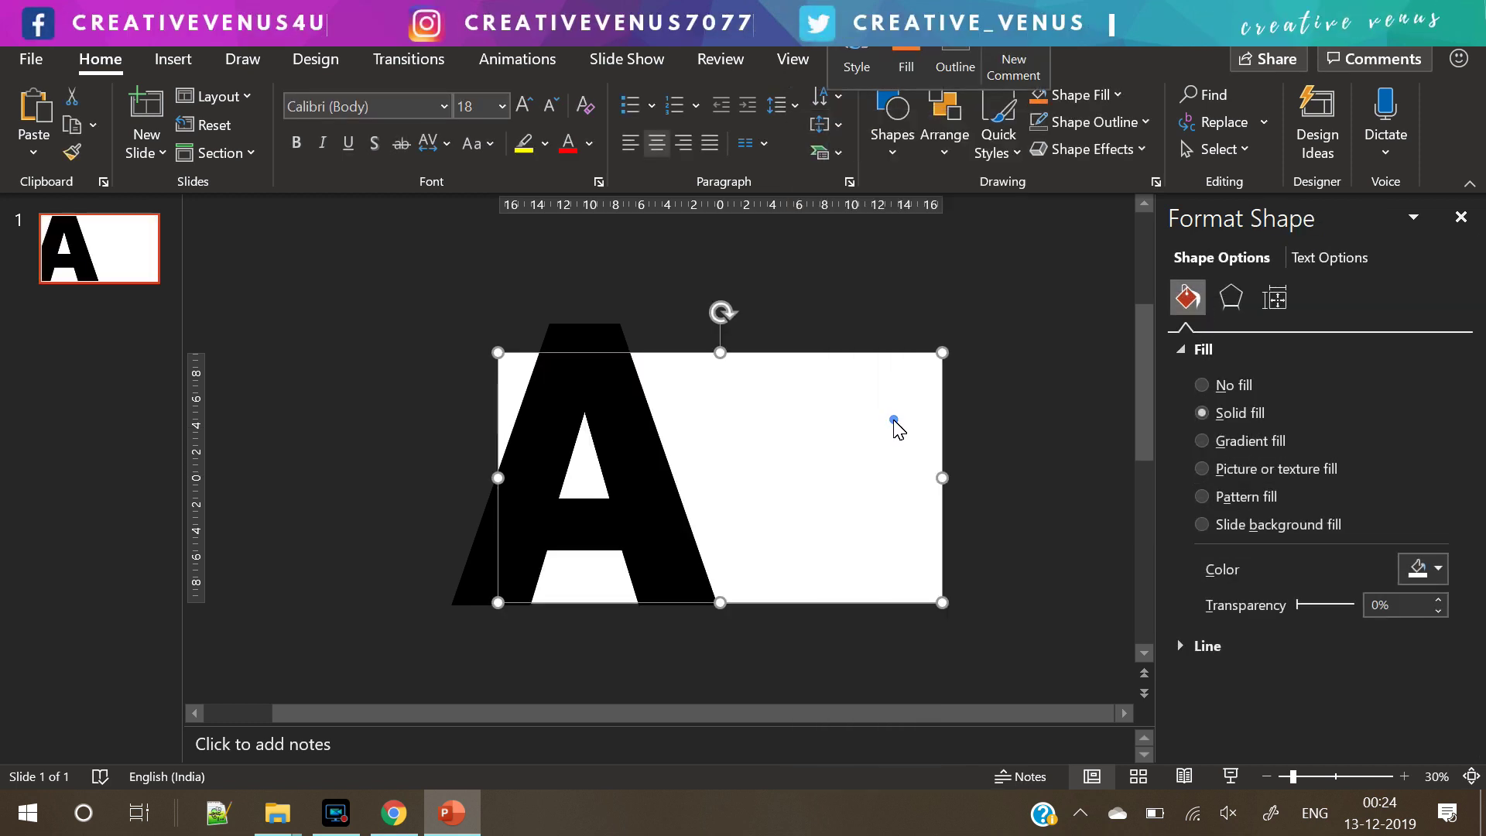
click(1006, 475)
click(810, 456)
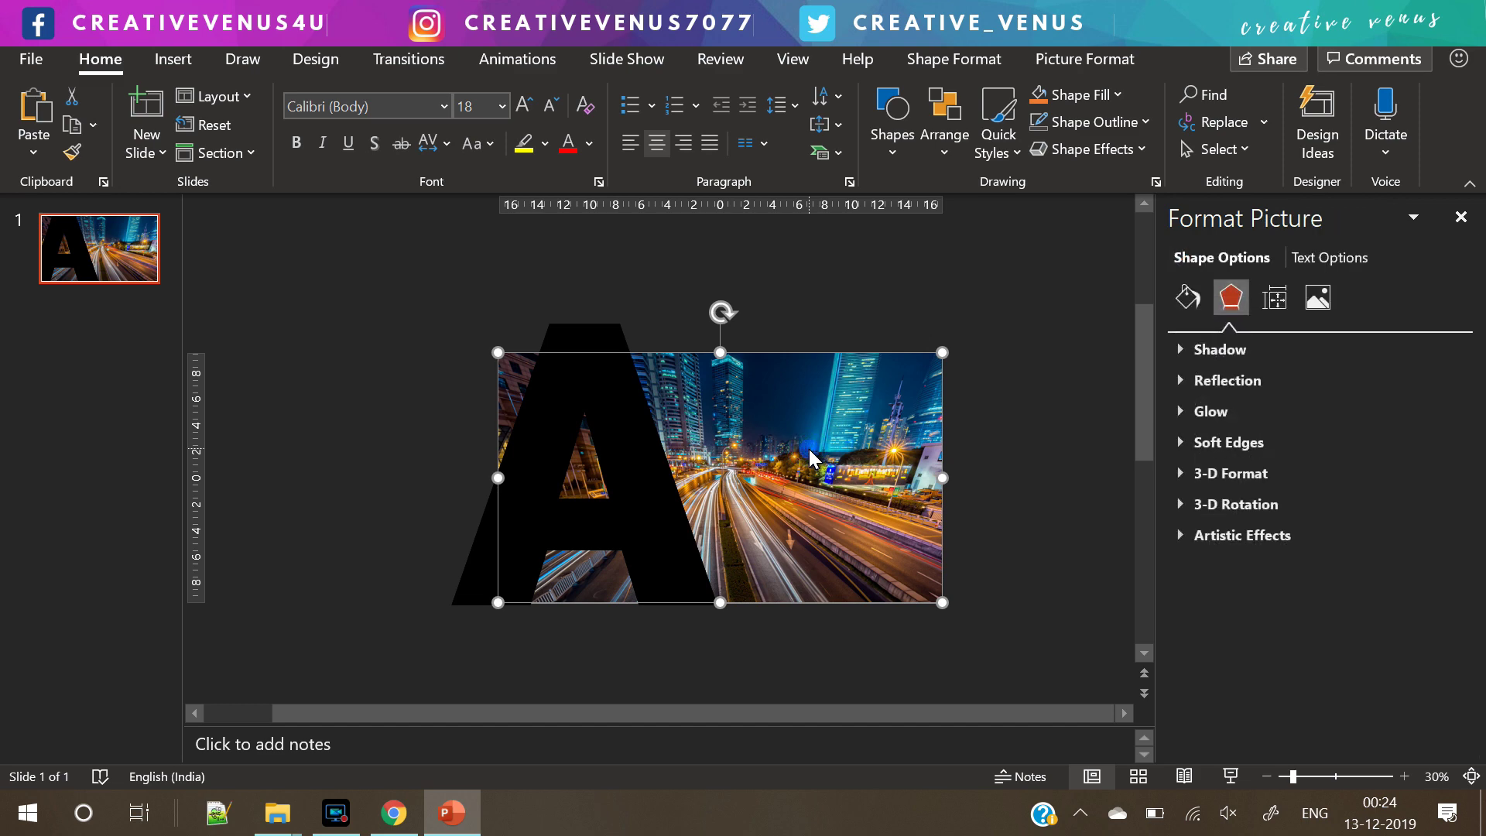
right_click(809, 457)
click(881, 412)
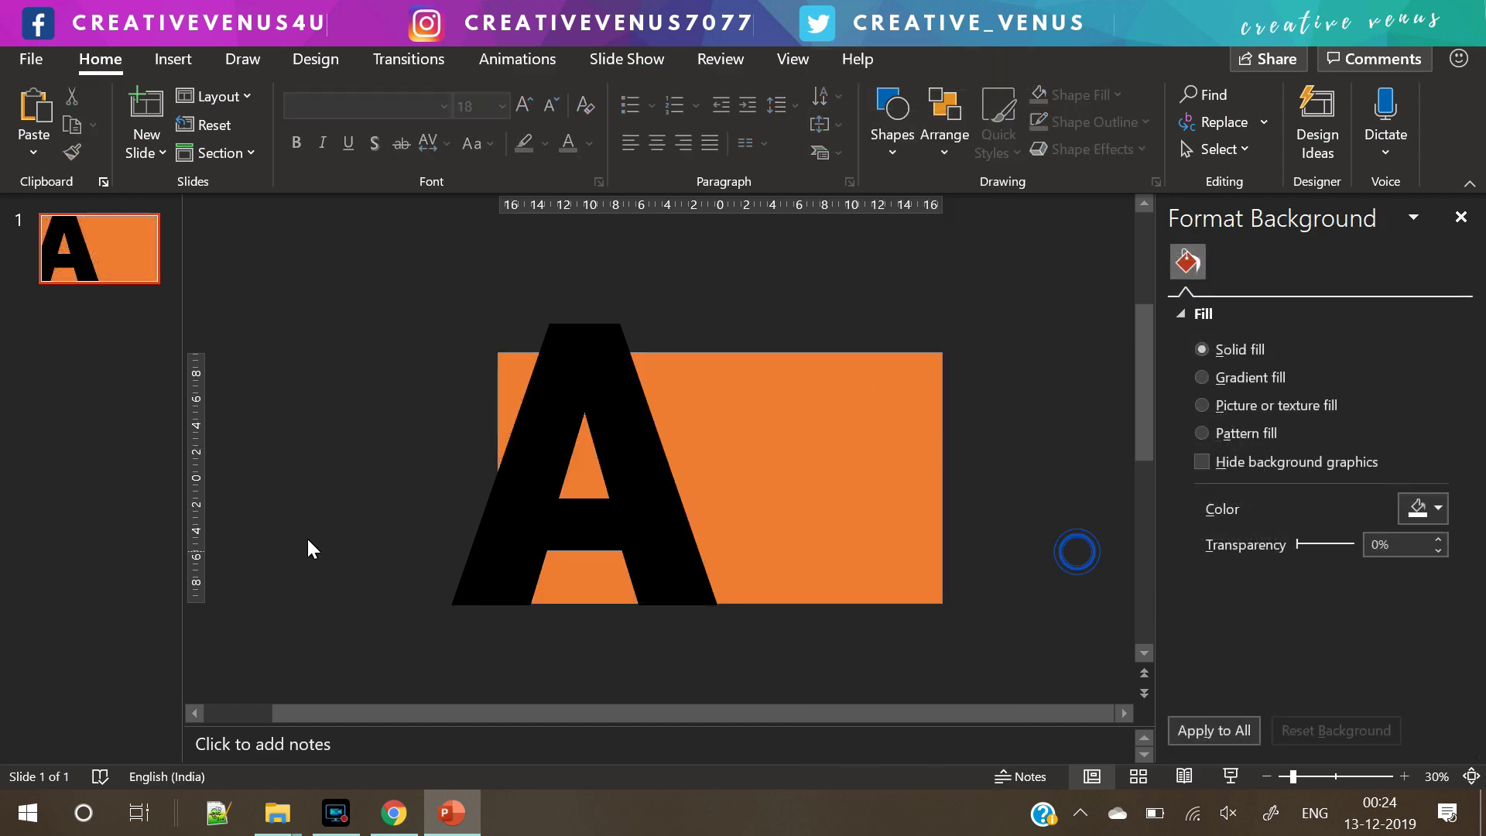
Select the rectangle with the A and attempt Merge Shapes > Subtract
click(817, 502)
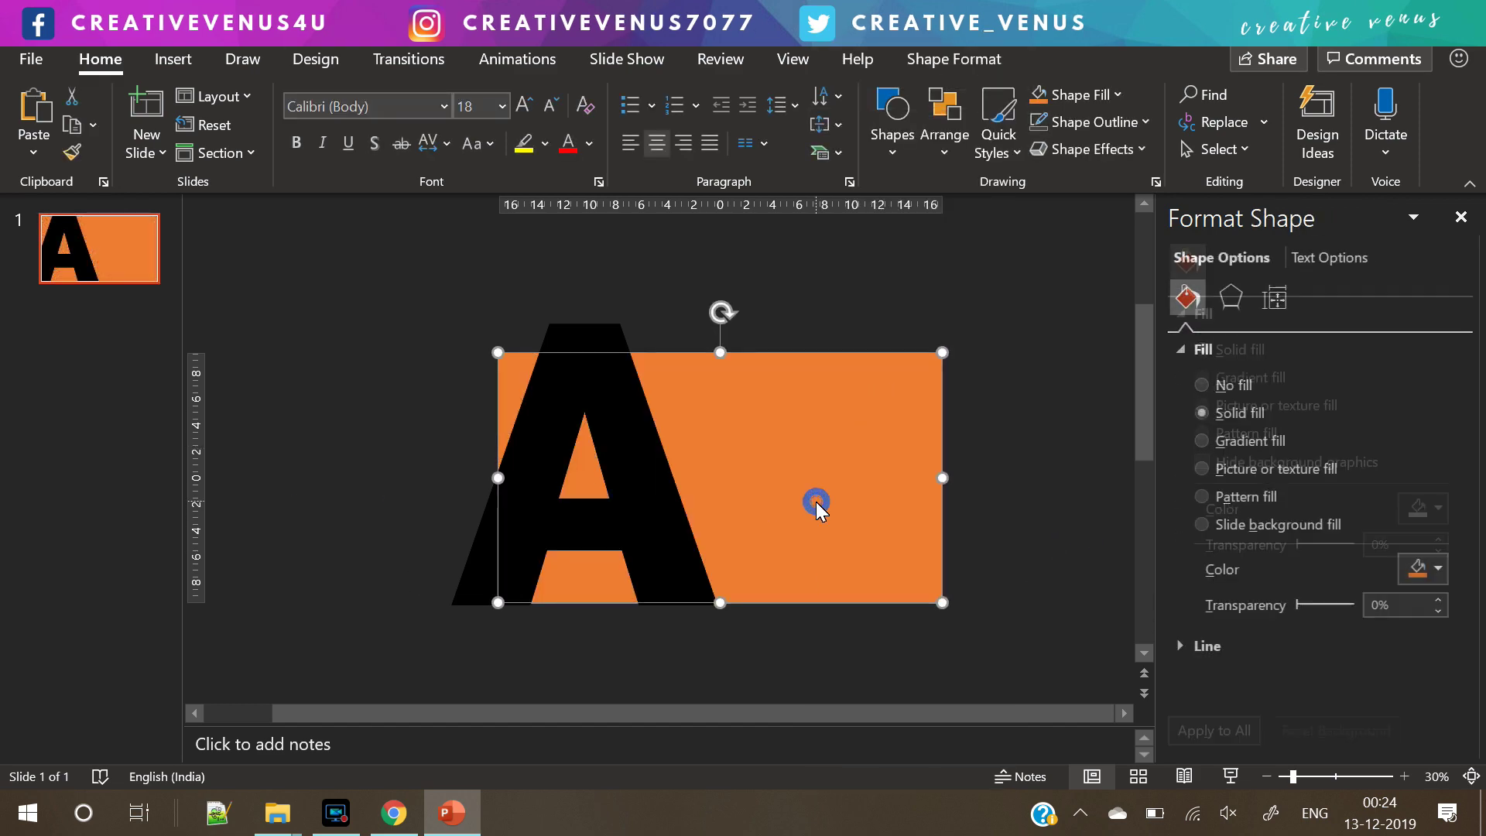
shift+click(615, 507)
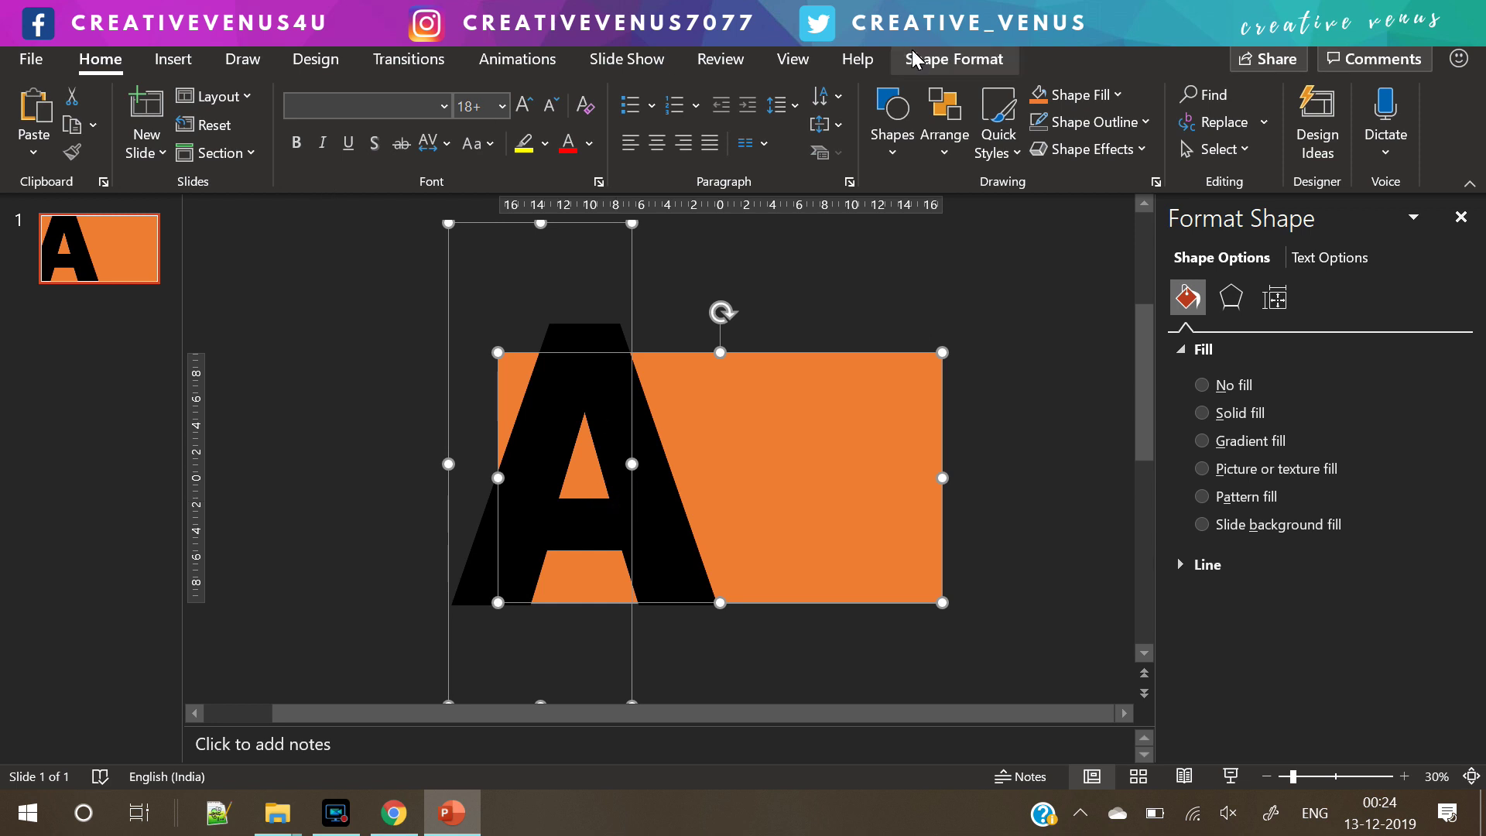
click(952, 58)
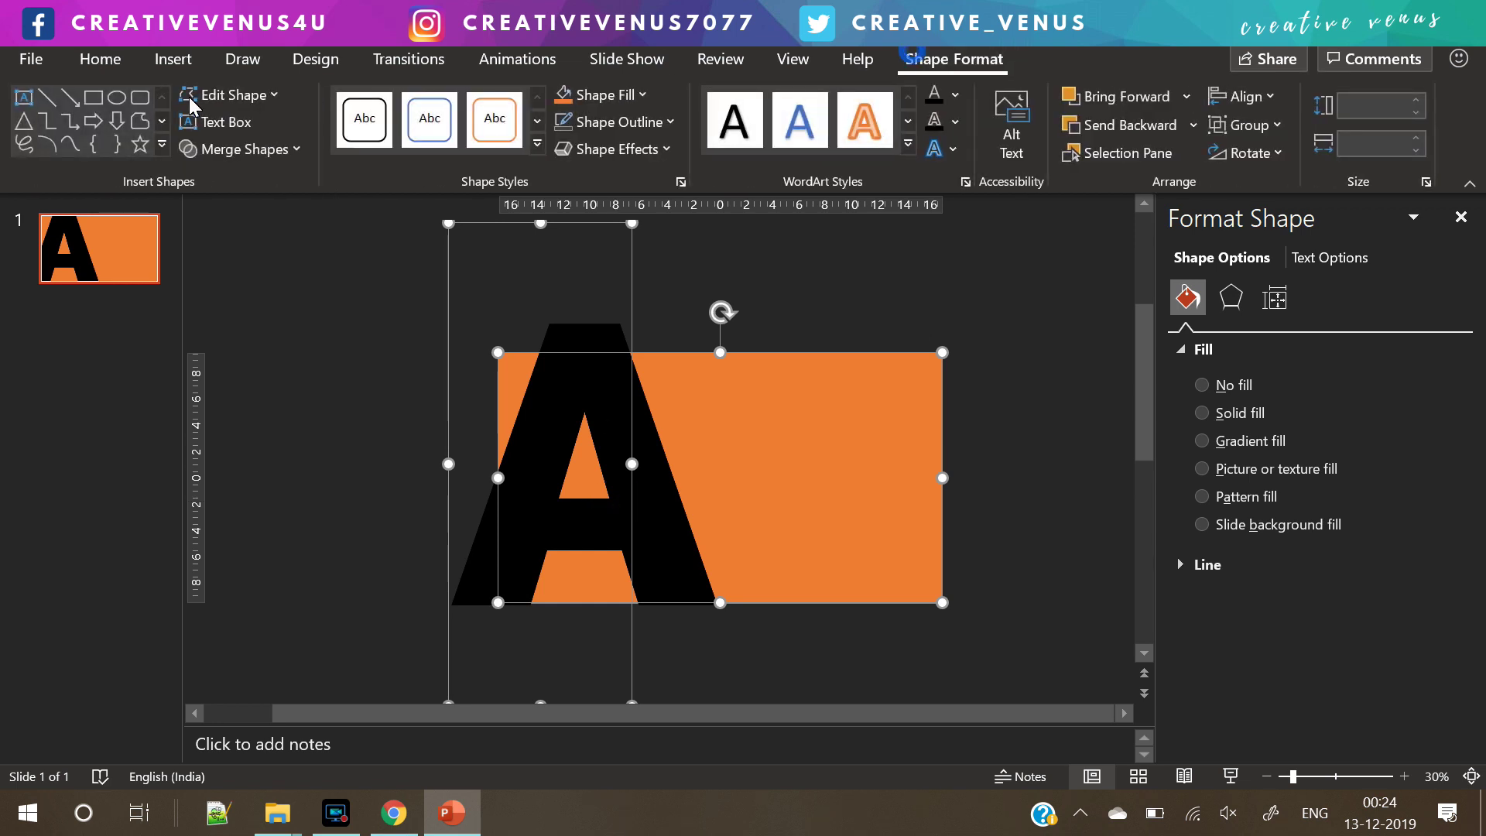
click(257, 97)
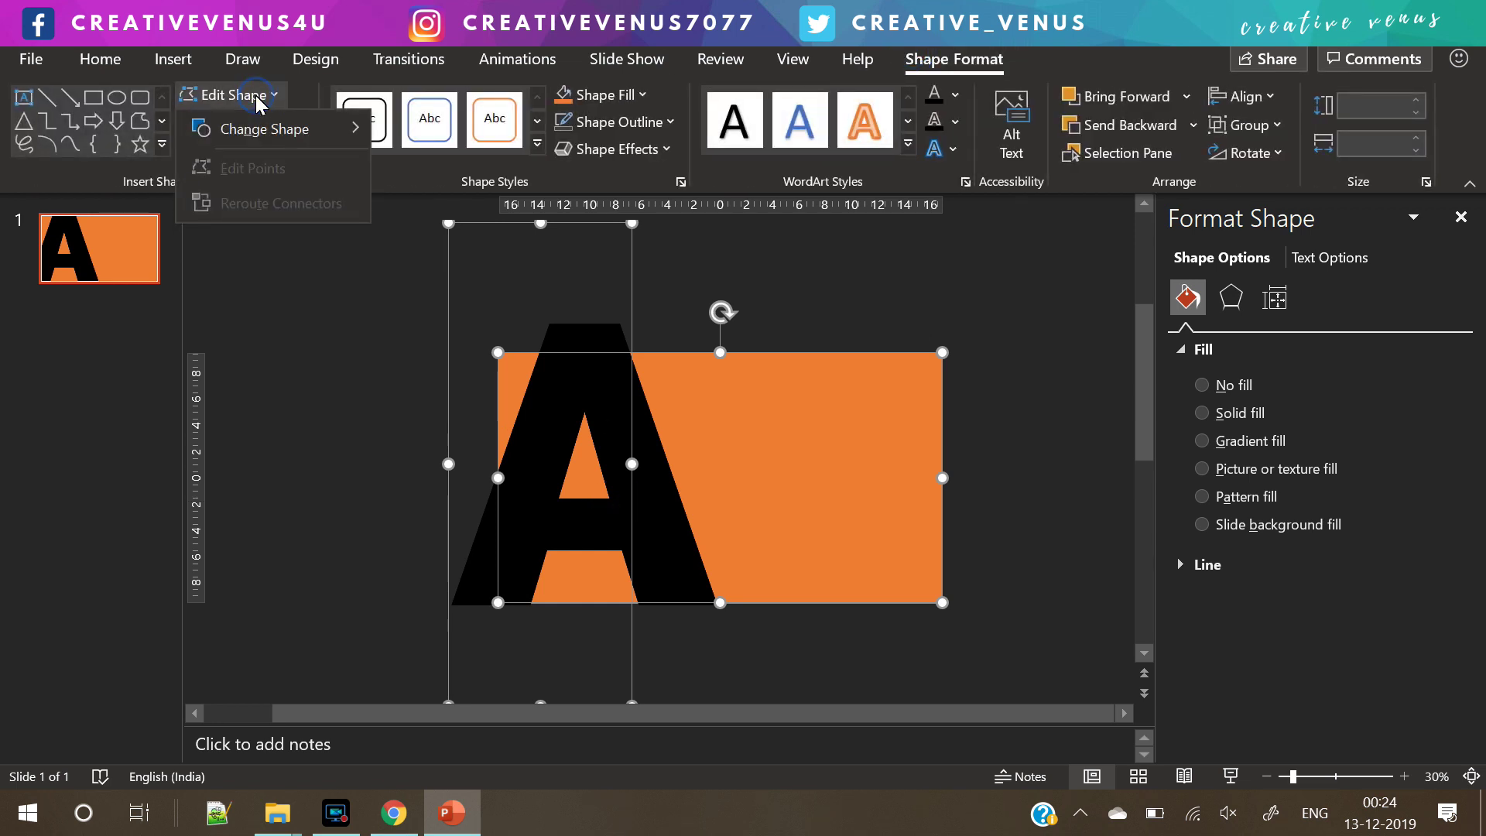
click(258, 97)
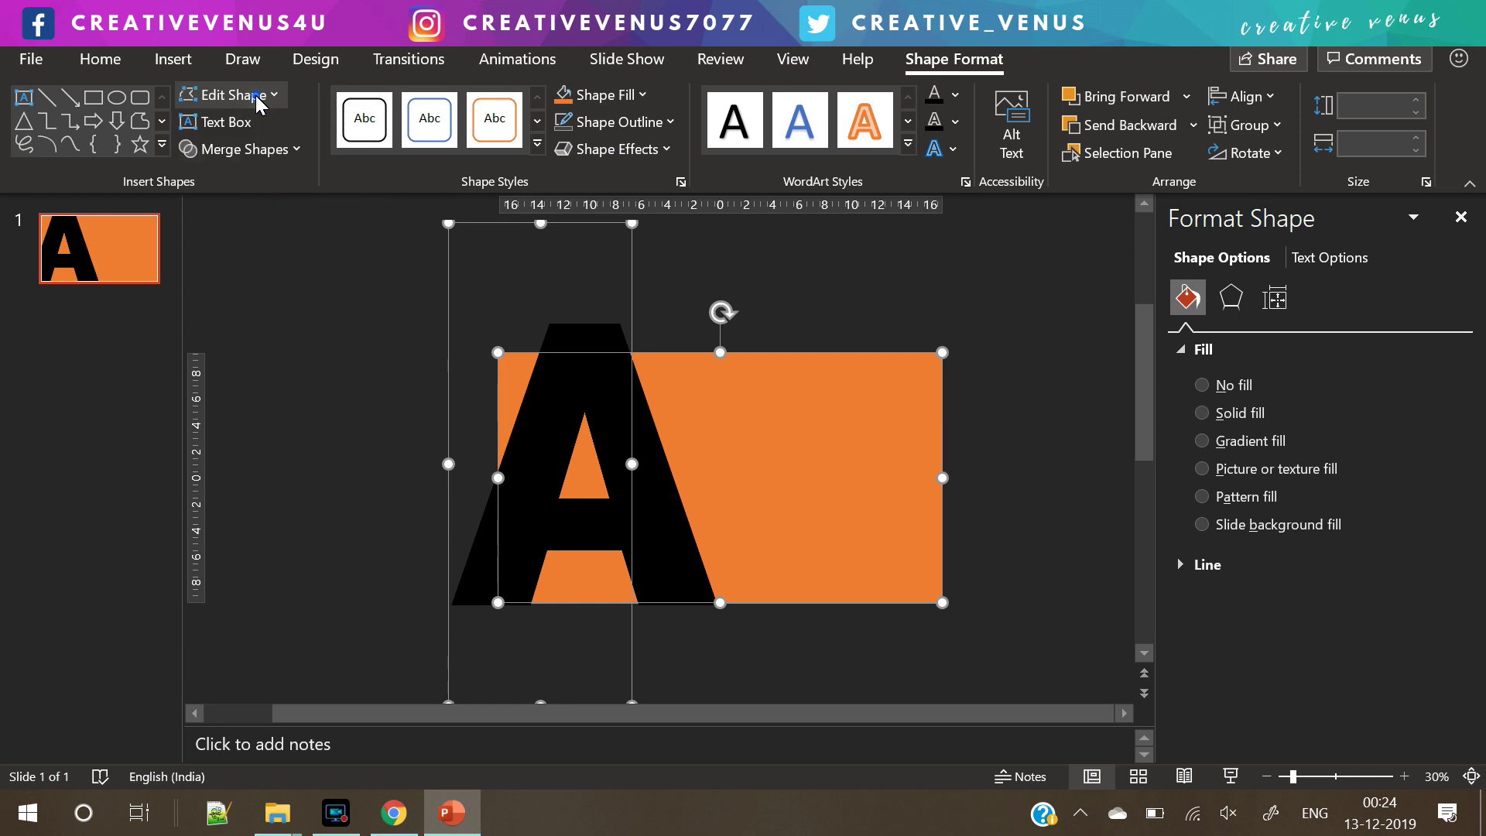
click(246, 150)
click(257, 320)
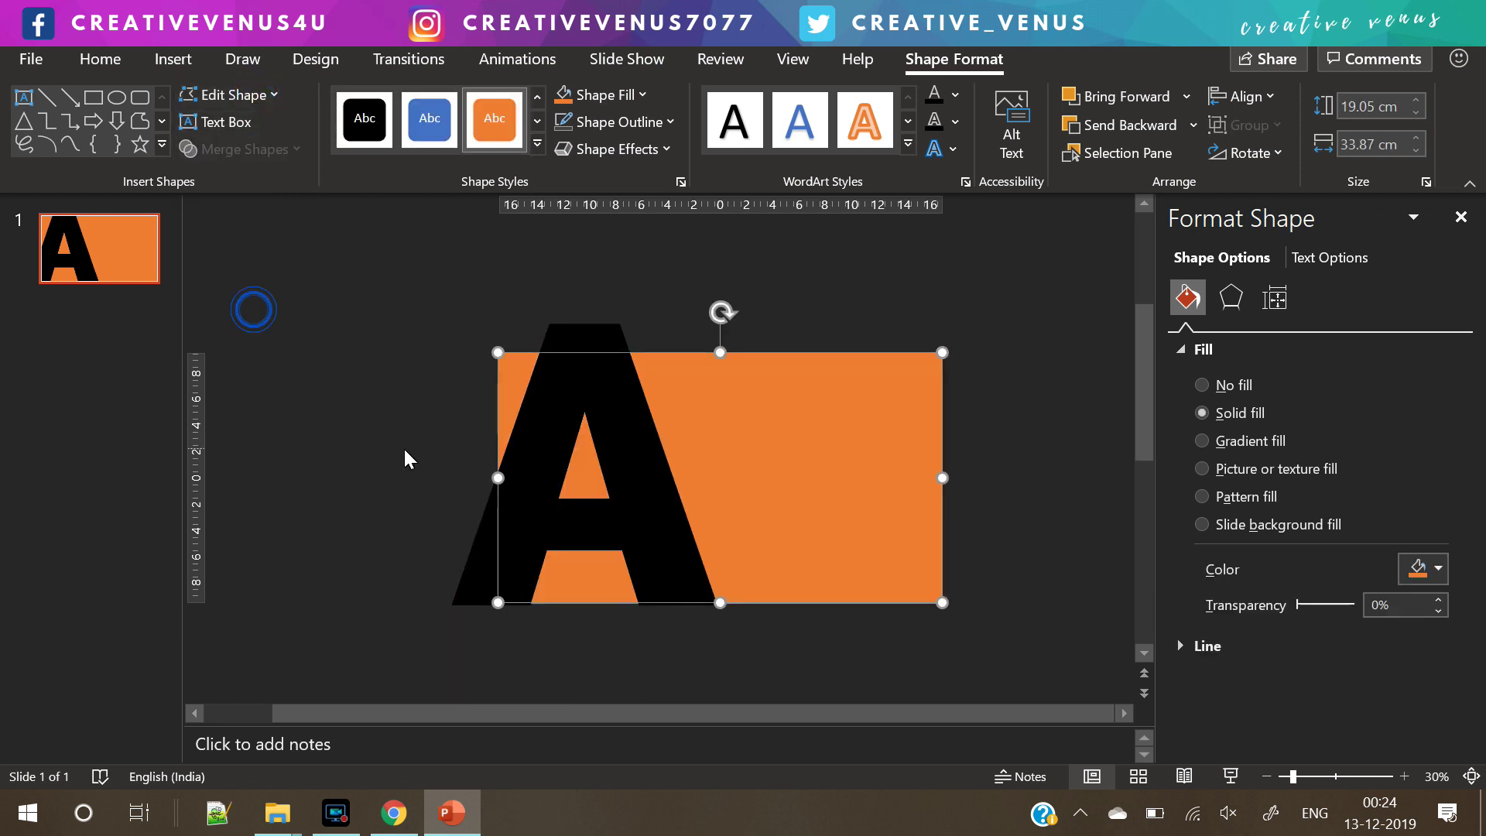
click(570, 437)
click(749, 408)
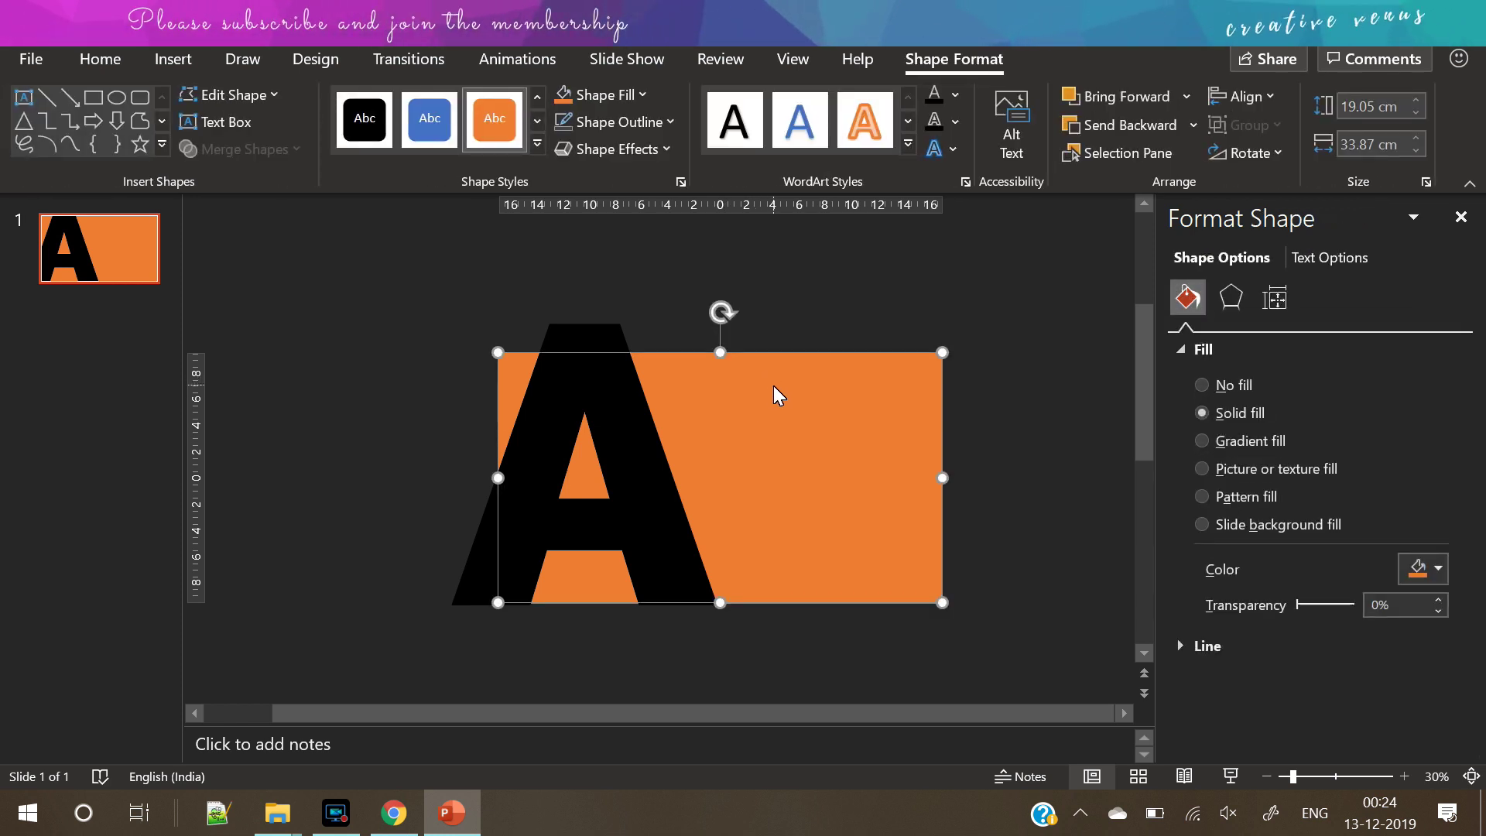
Hide Freeform: Shape 9 and intersect Rectangle 4 with TextBox 5
click(1137, 156)
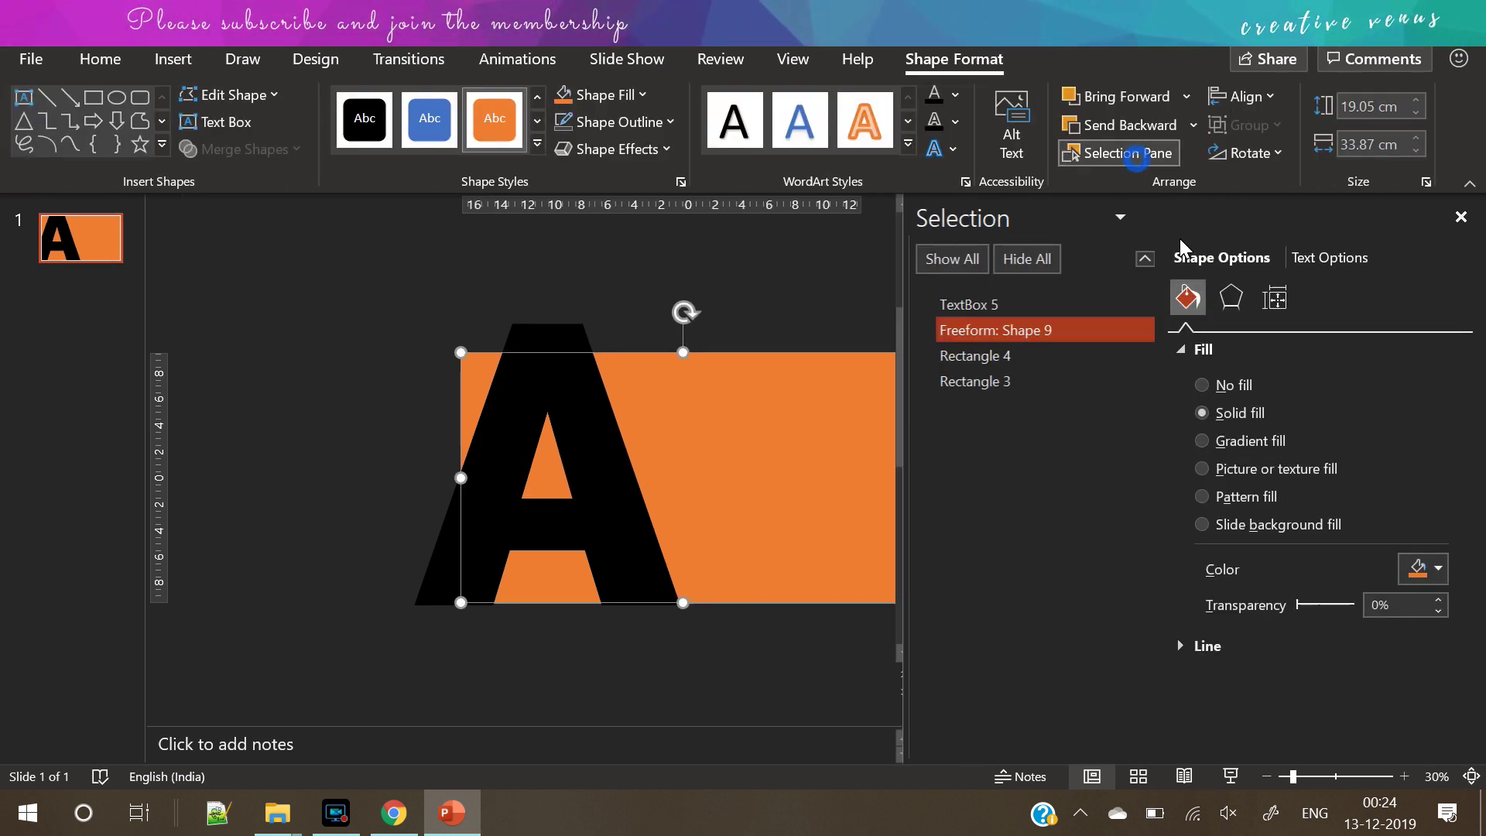
click(1129, 331)
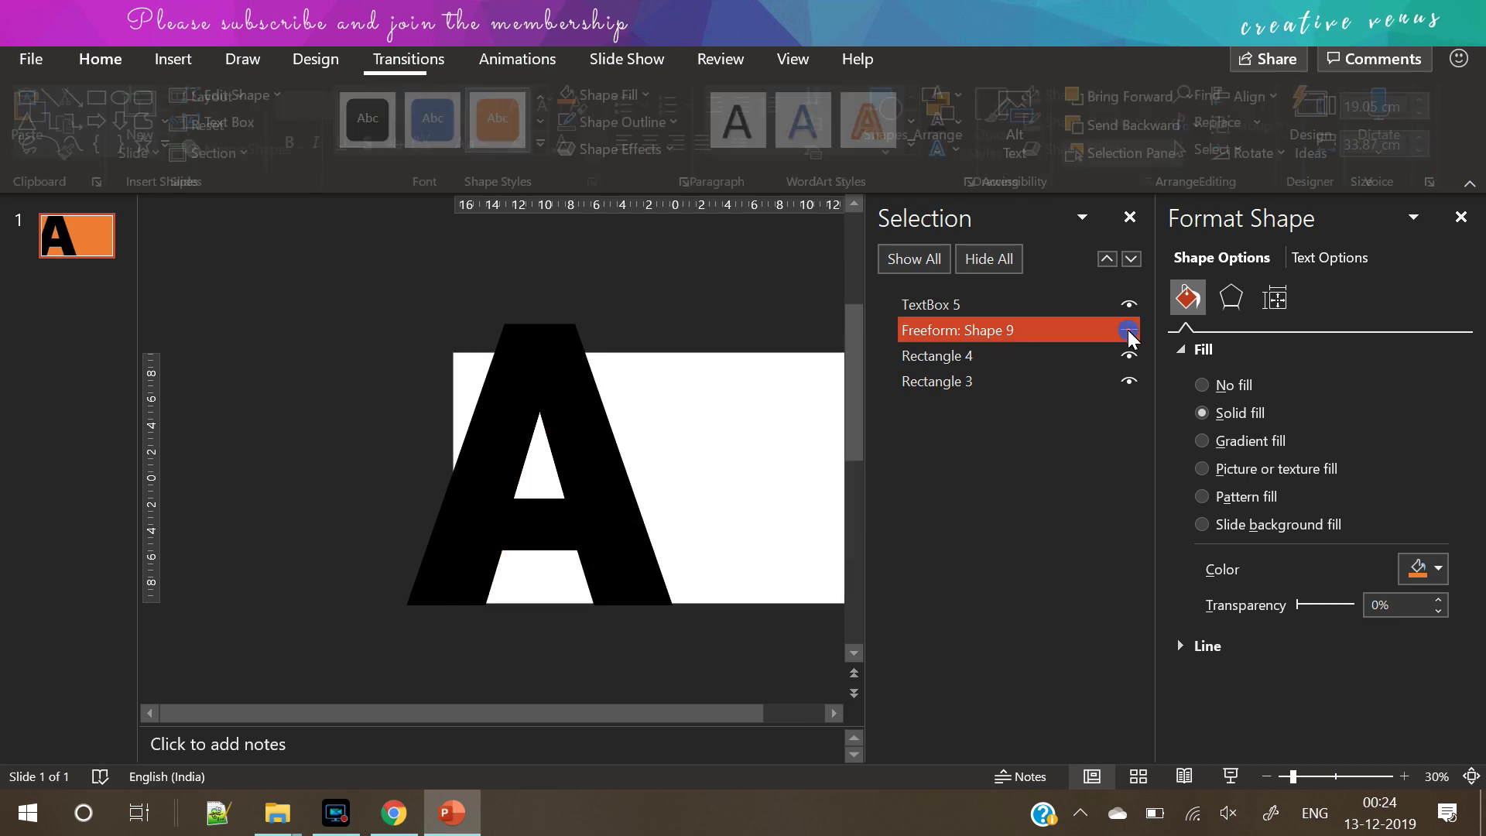
click(708, 439)
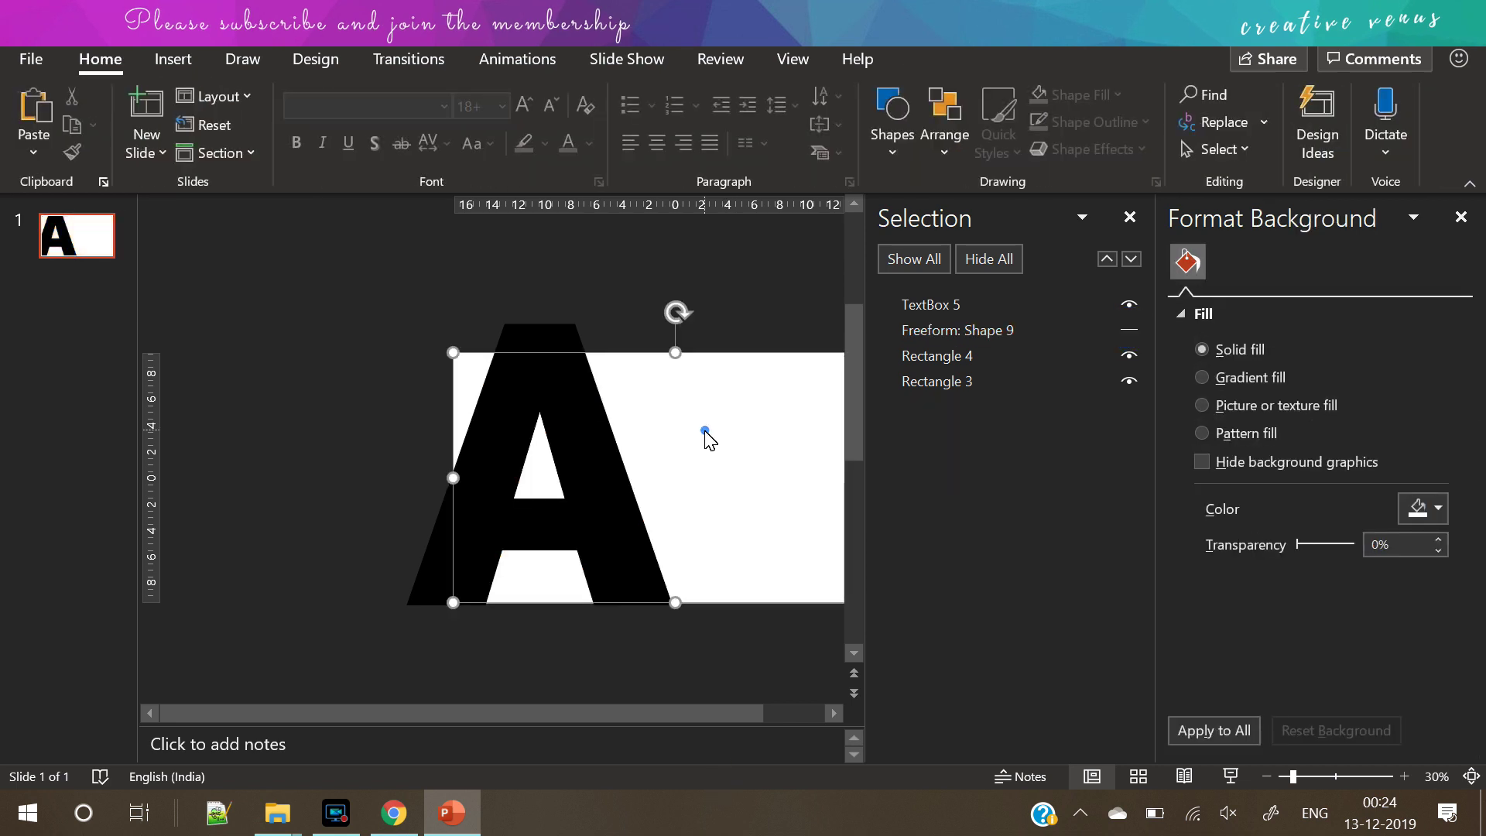
shift+click(586, 461)
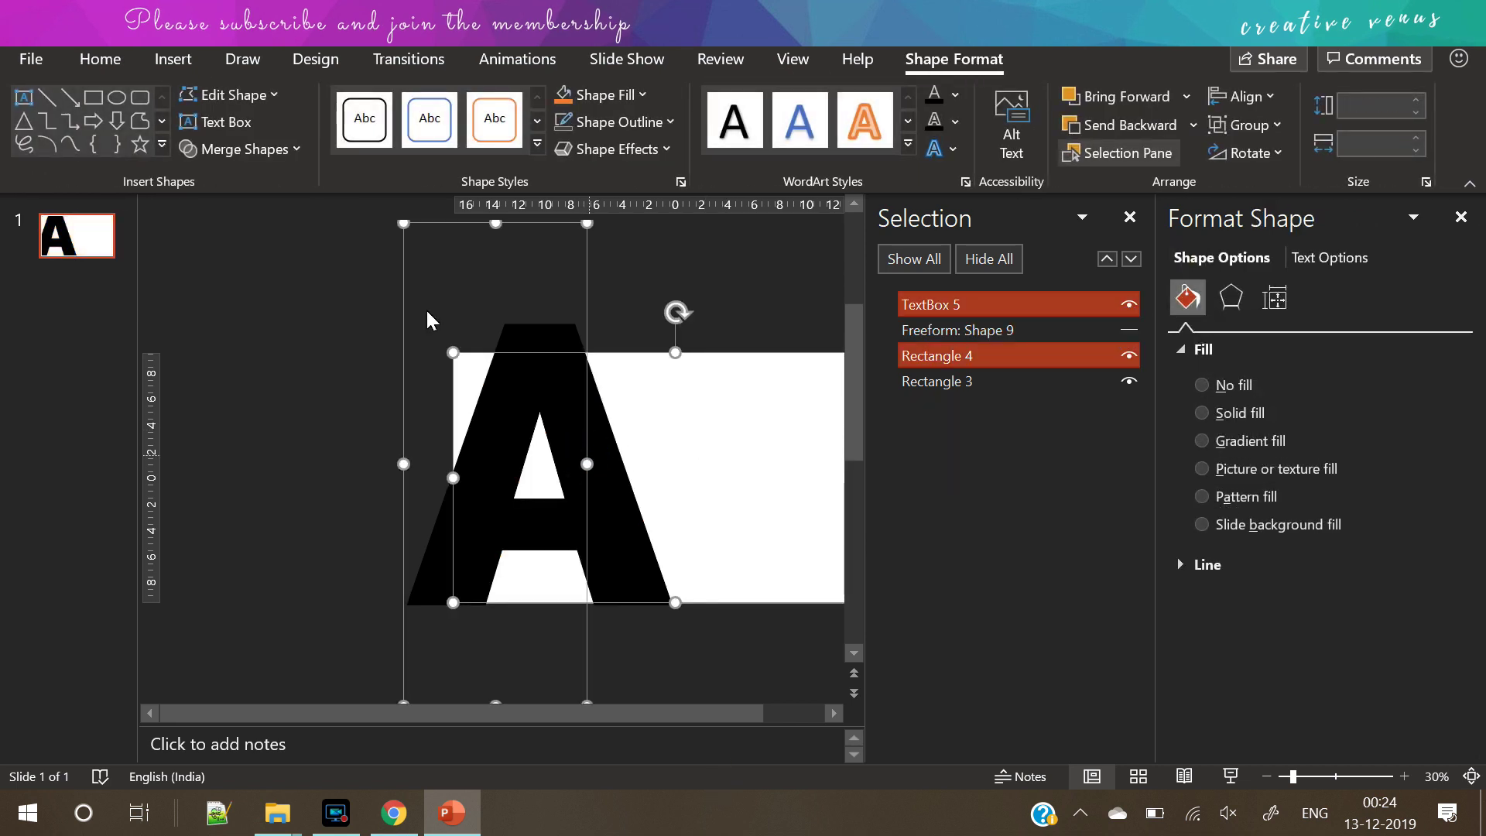
click(235, 150)
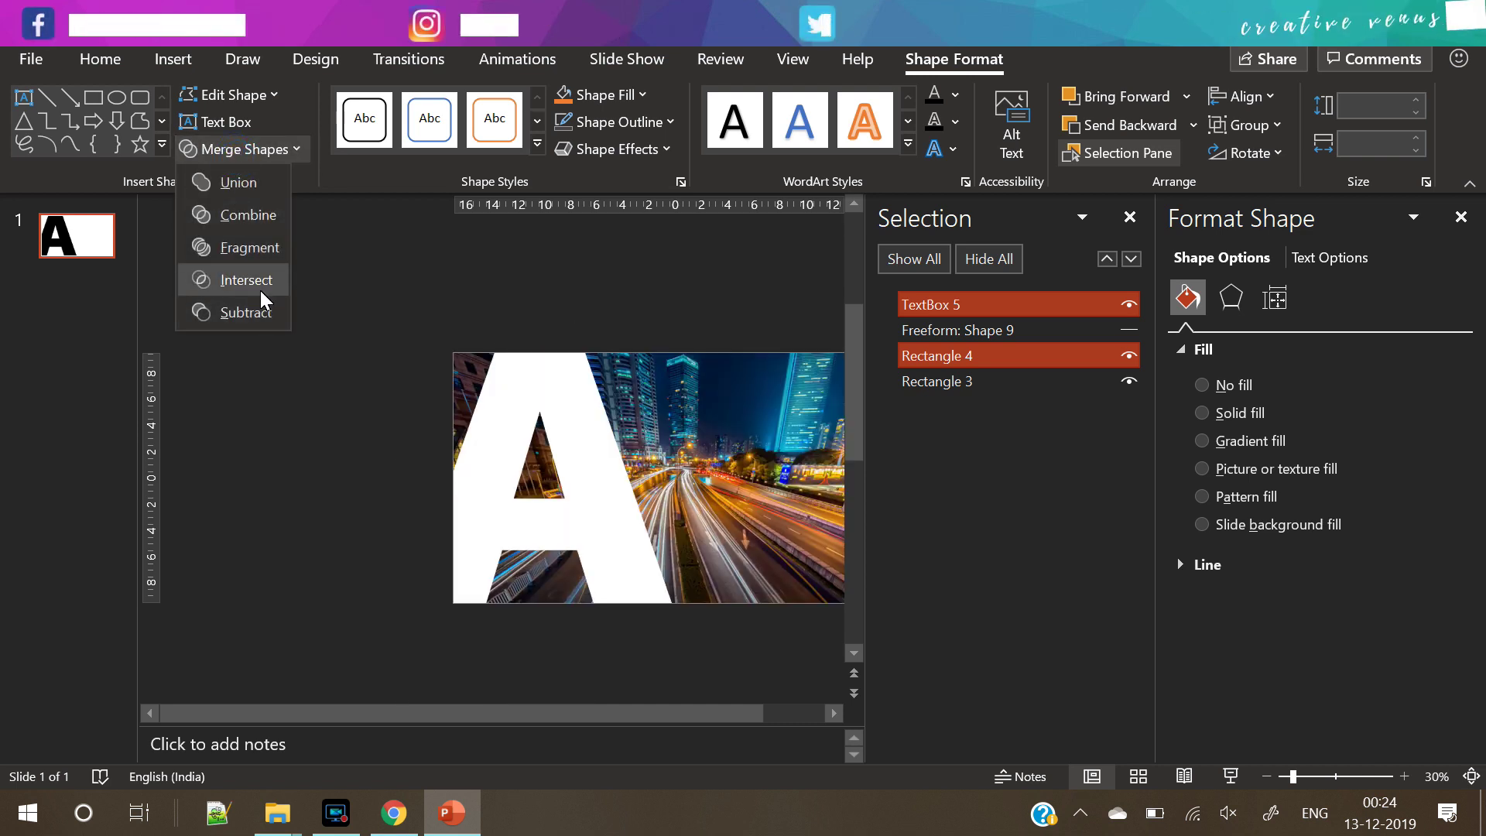
click(258, 285)
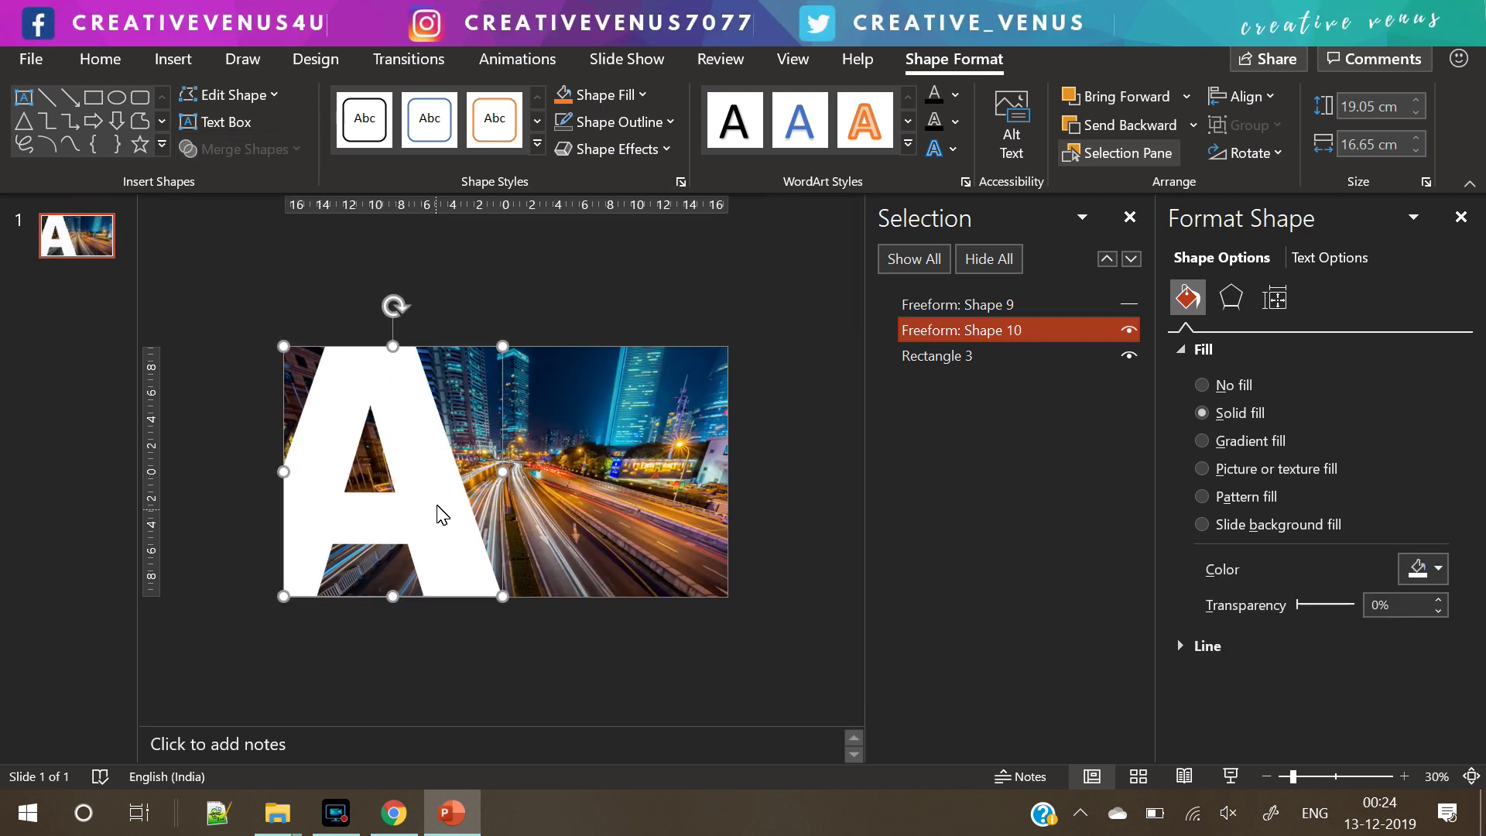
Undo a stray move of the new A, then unhide and select Shape 9
drag(439, 514, 522, 521)
key(ctrl+z)
click(786, 453)
click(1125, 311)
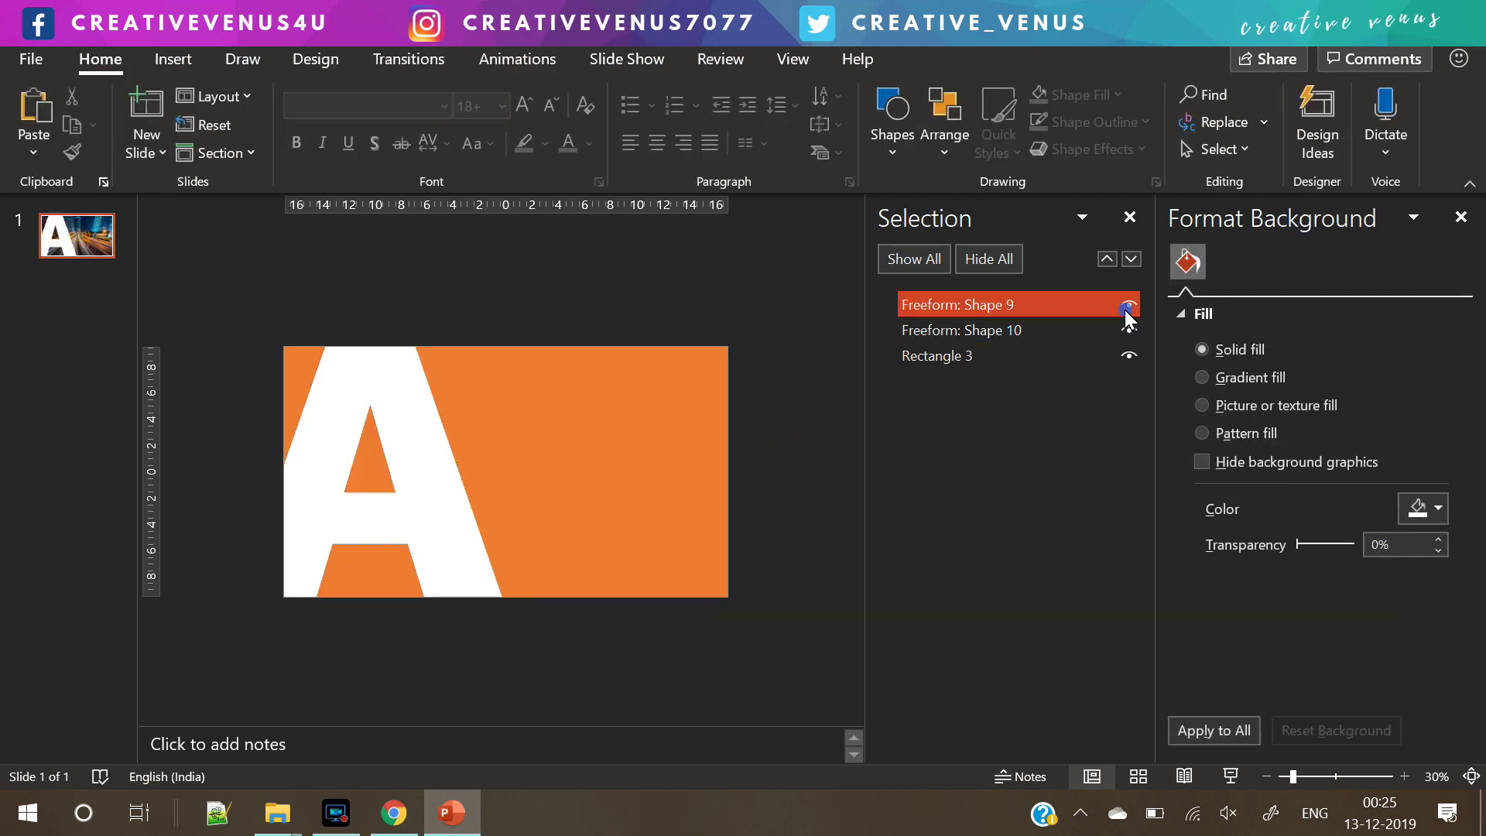
click(667, 429)
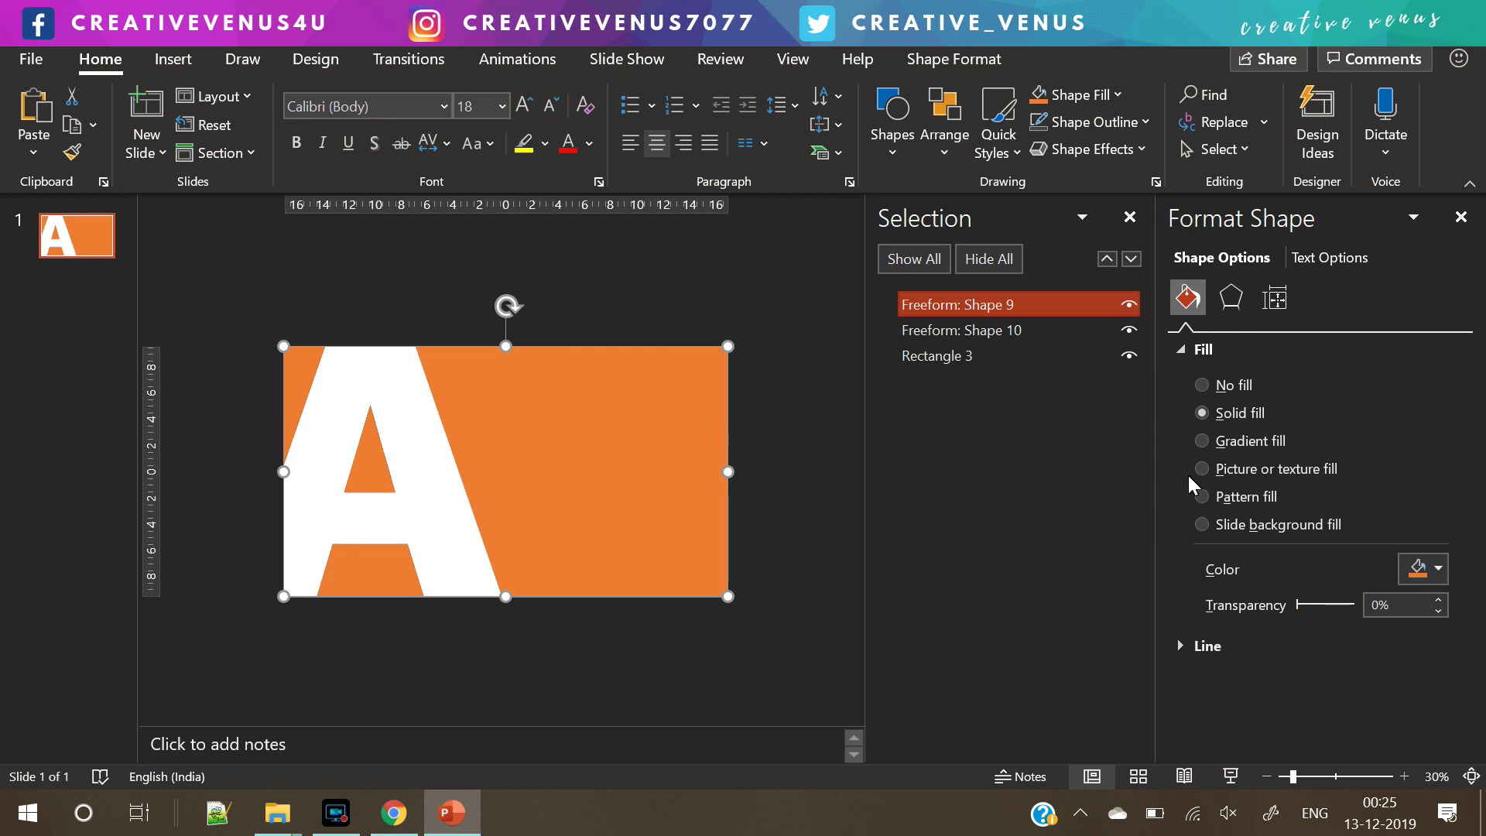
Recolour the orange rectangle white and select the A-shaped shape
click(1423, 568)
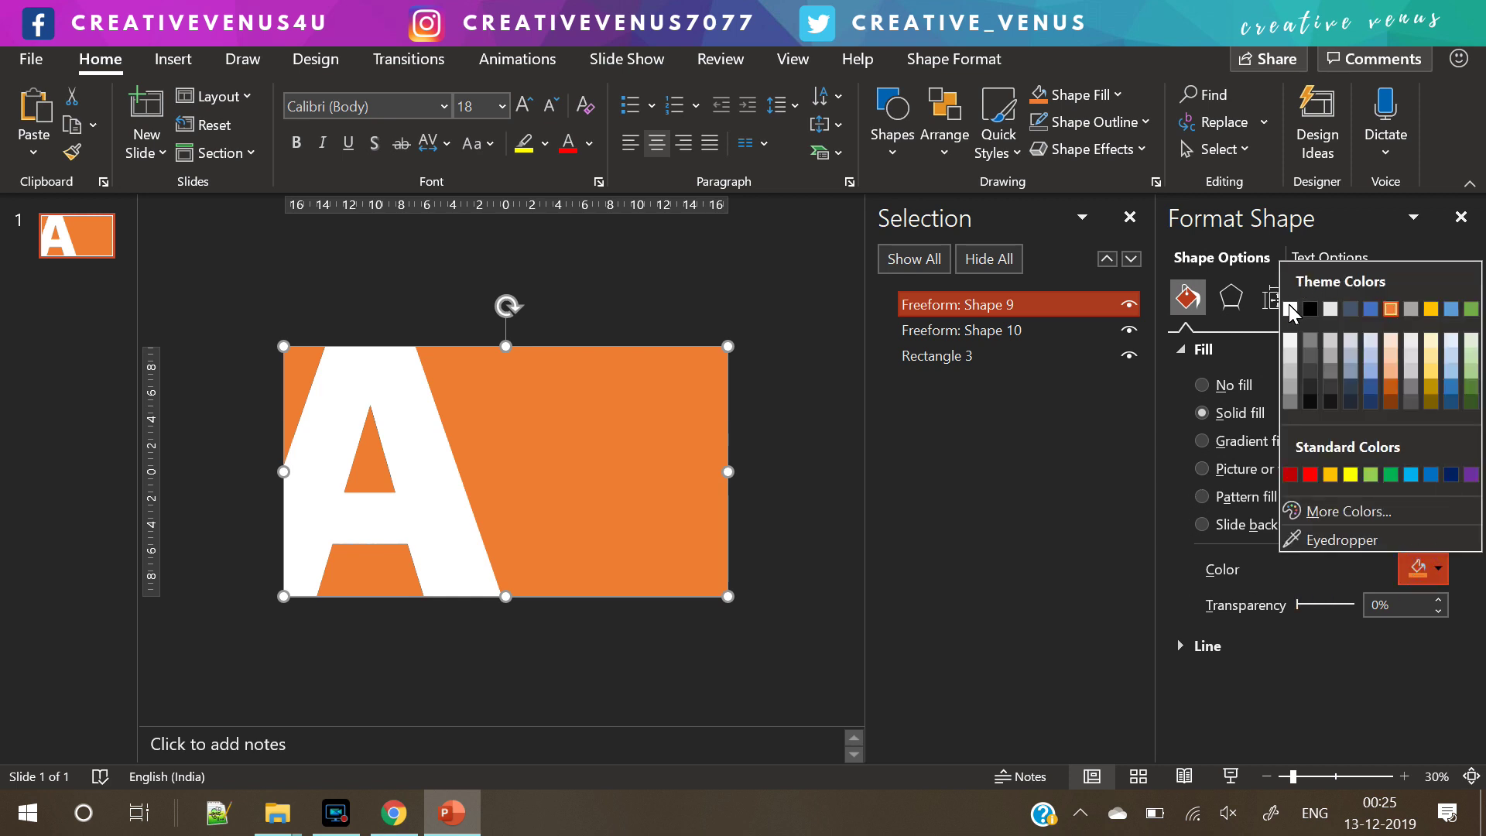
click(1289, 309)
click(794, 406)
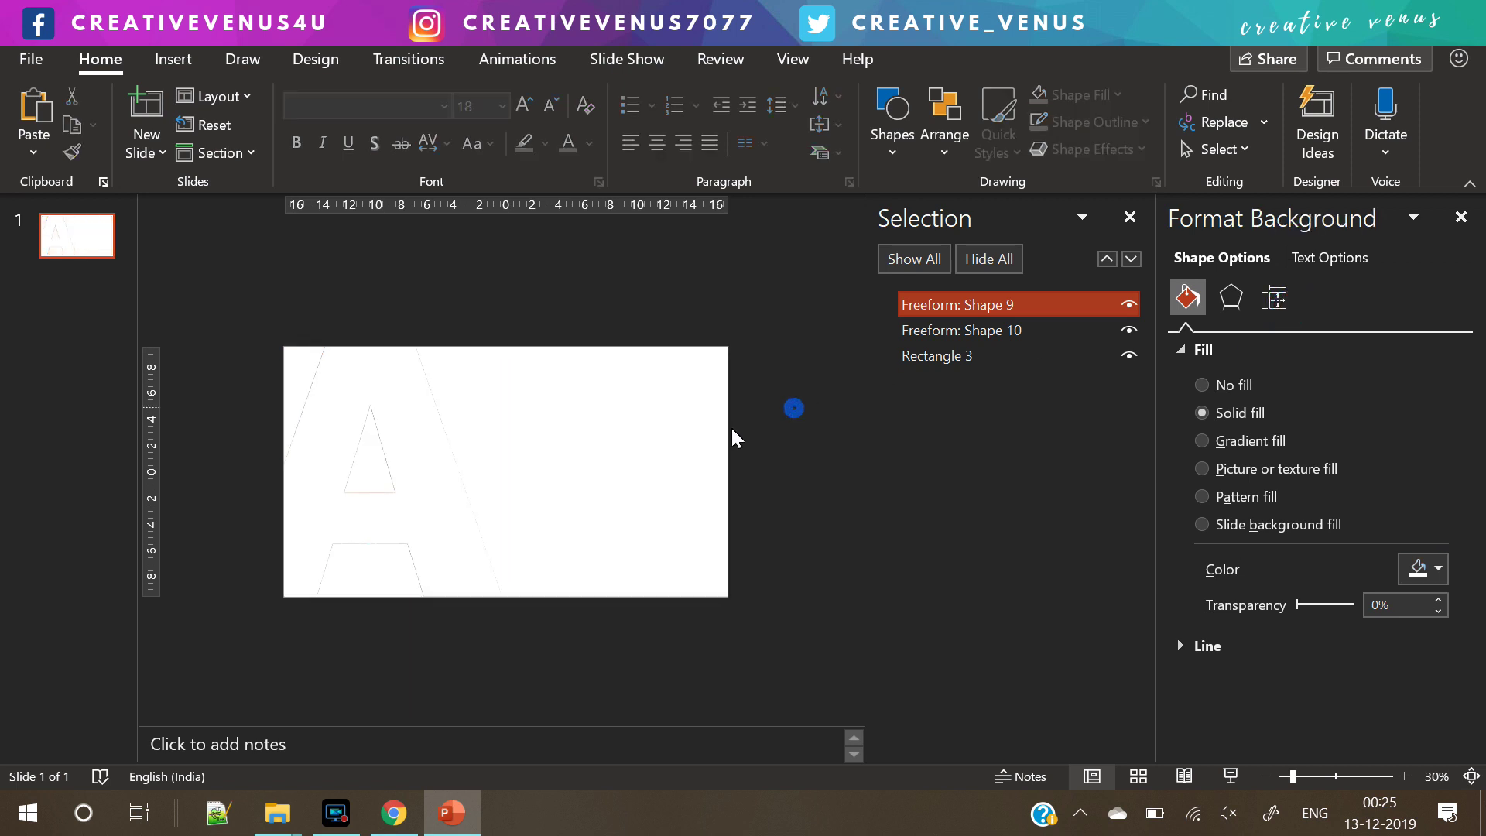
click(425, 469)
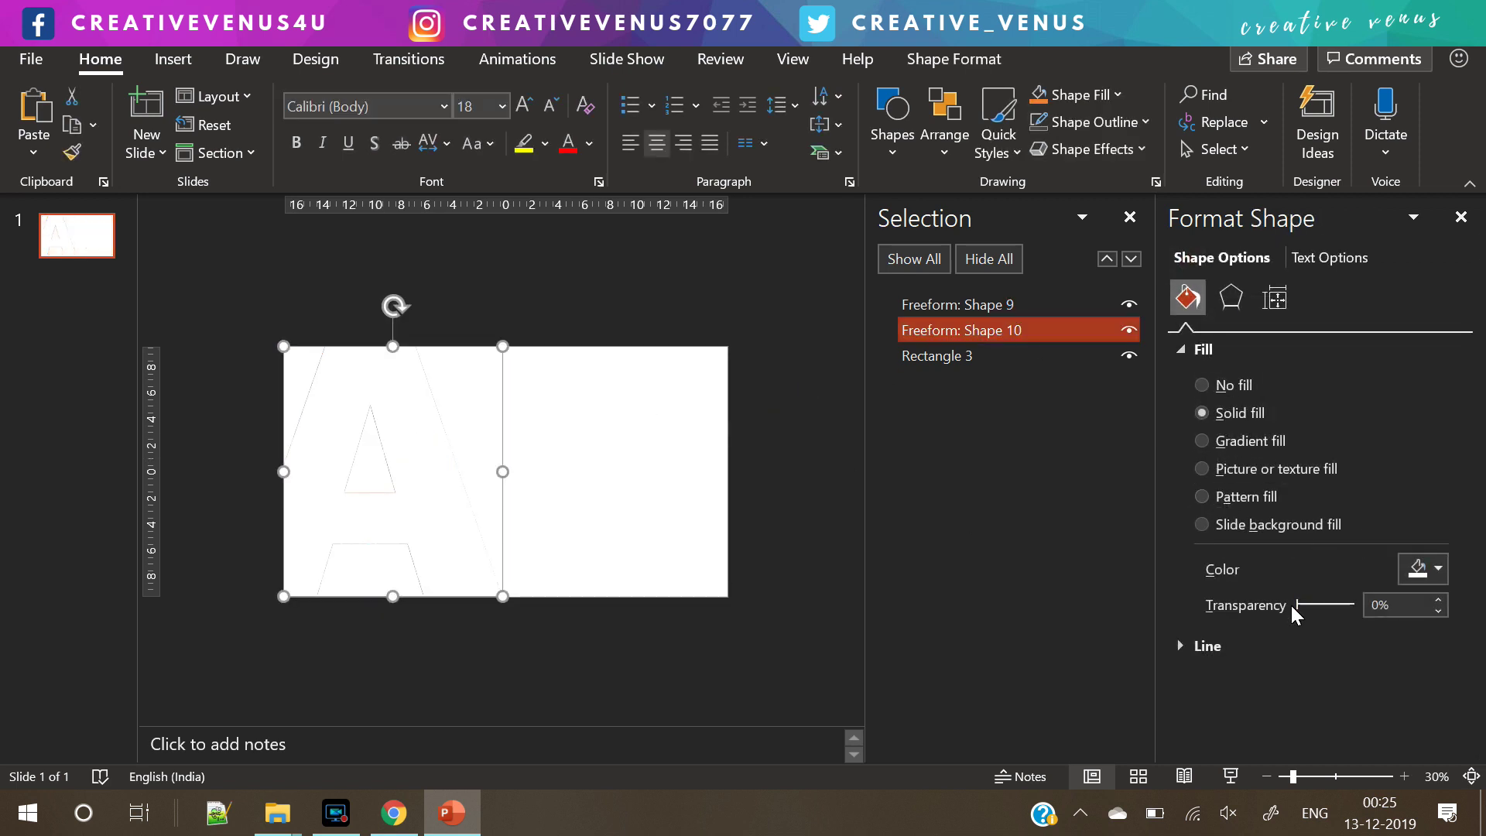
Give the A a gradient fill with a purple first stop
click(1202, 439)
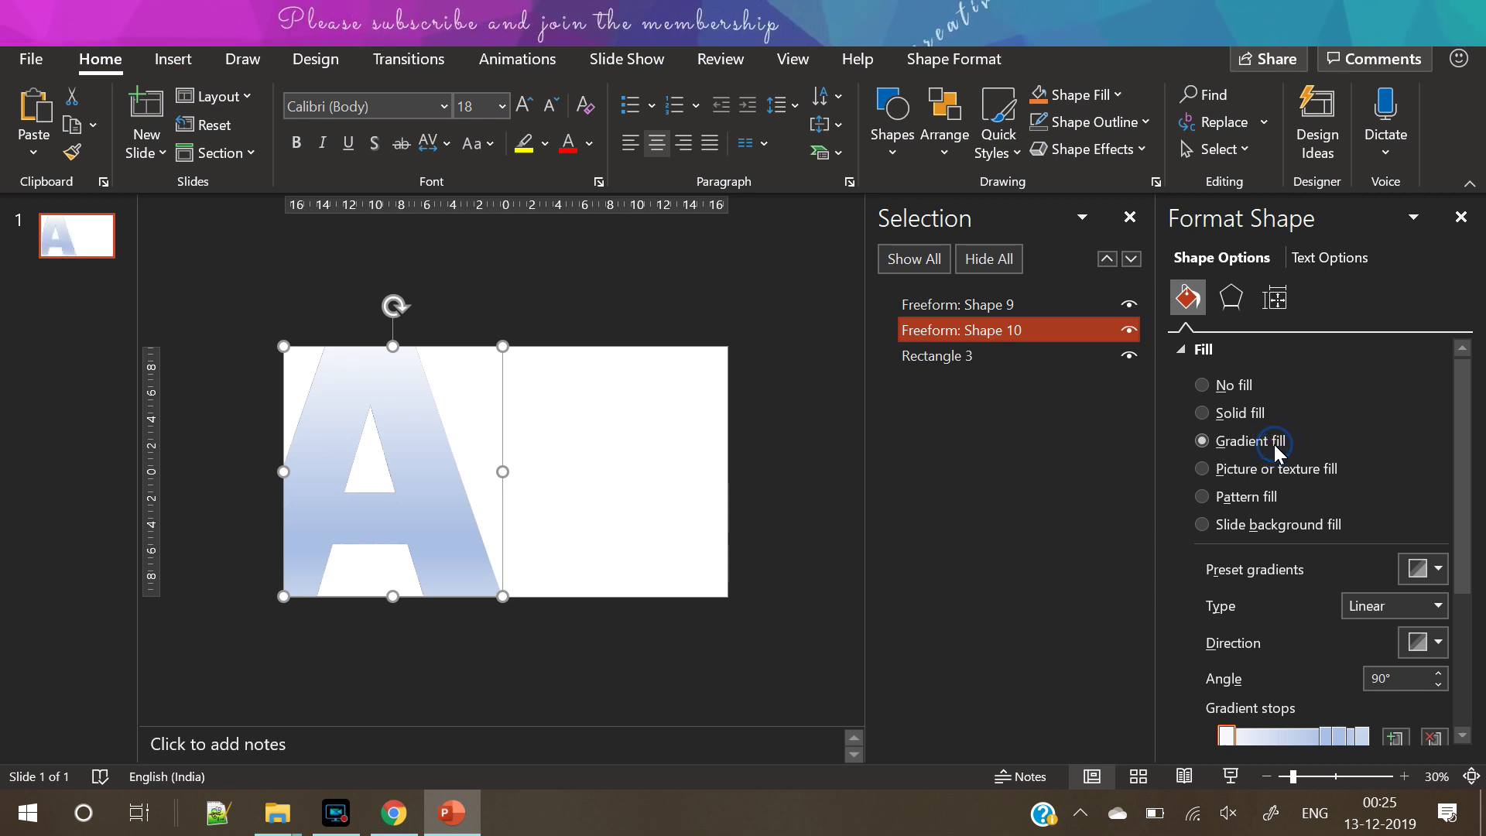
scroll(1470, 692, down, 3)
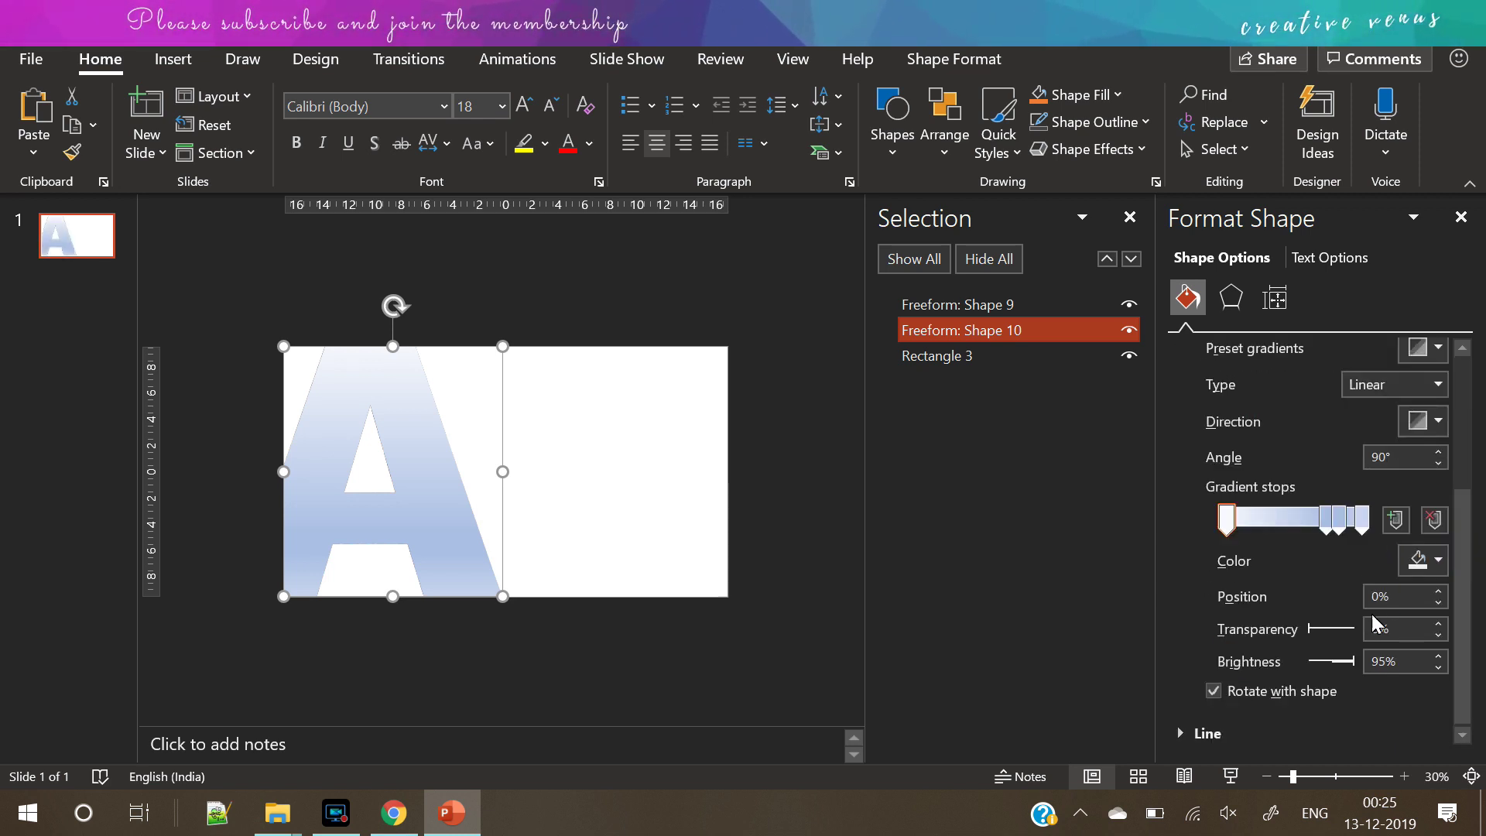
drag(1227, 520, 1339, 519)
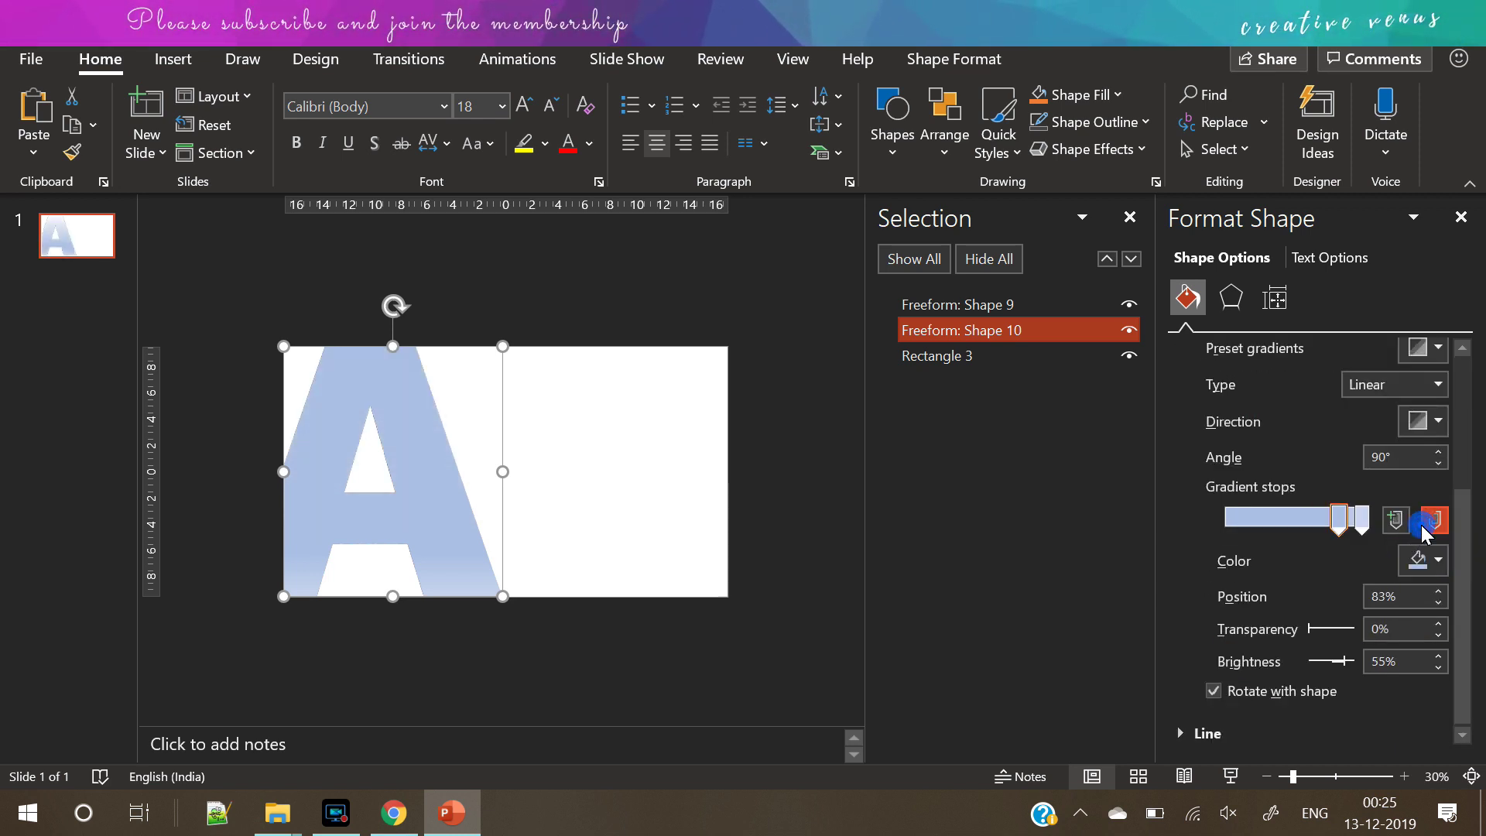
key(ctrl+z)
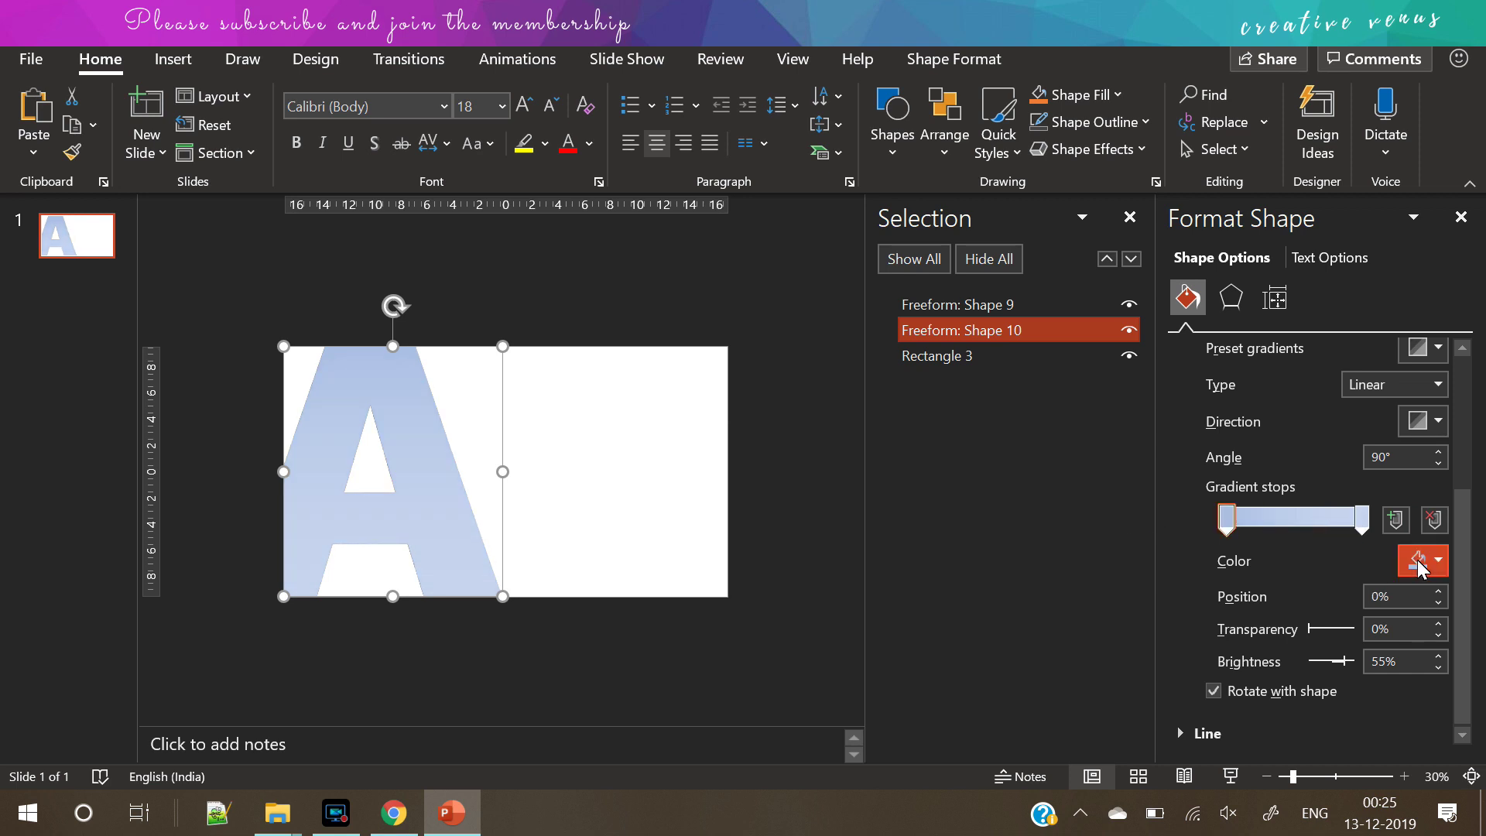
click(1419, 560)
click(1385, 507)
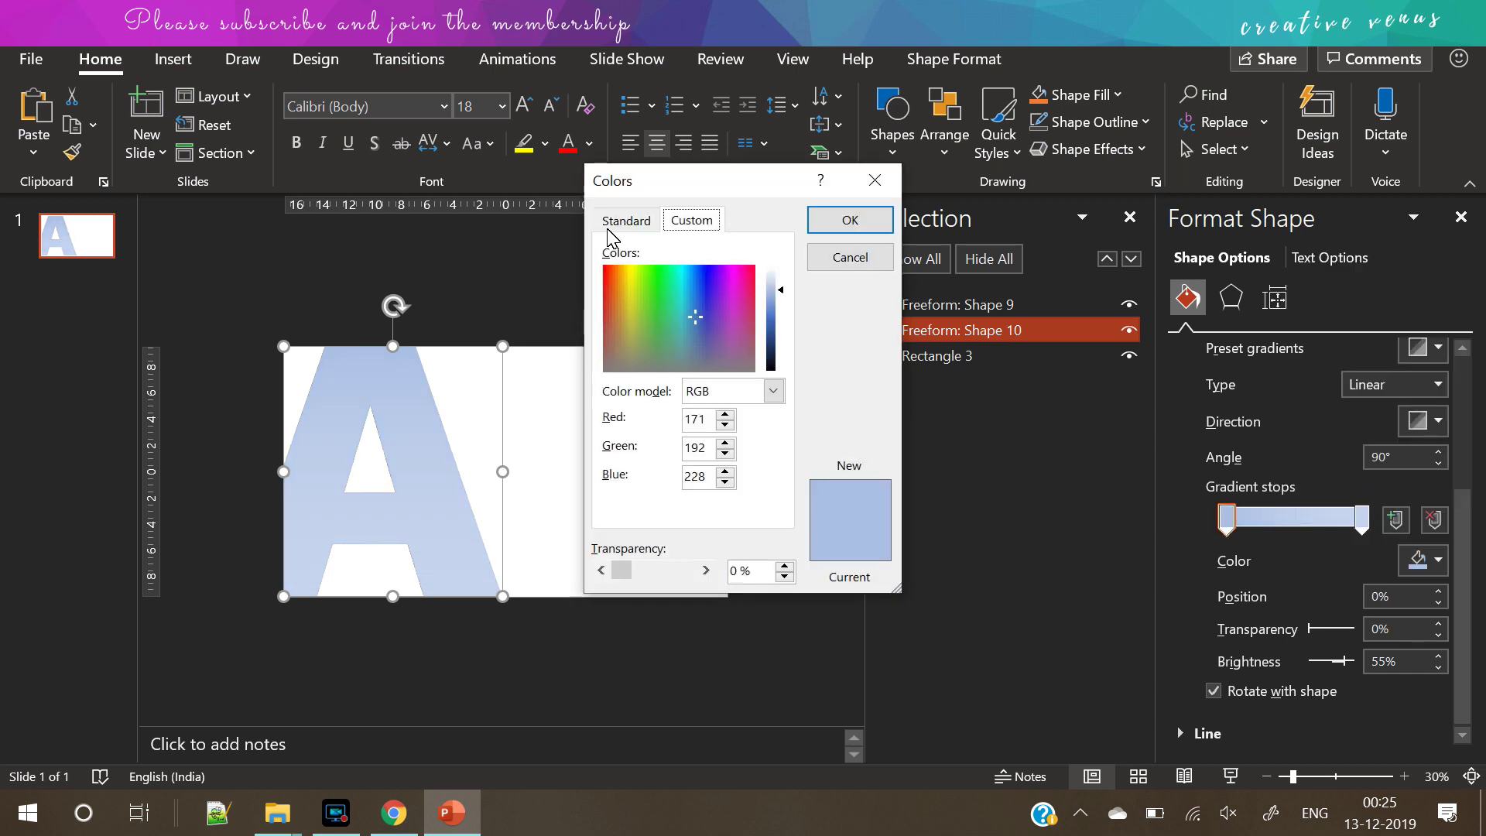
click(612, 221)
click(657, 294)
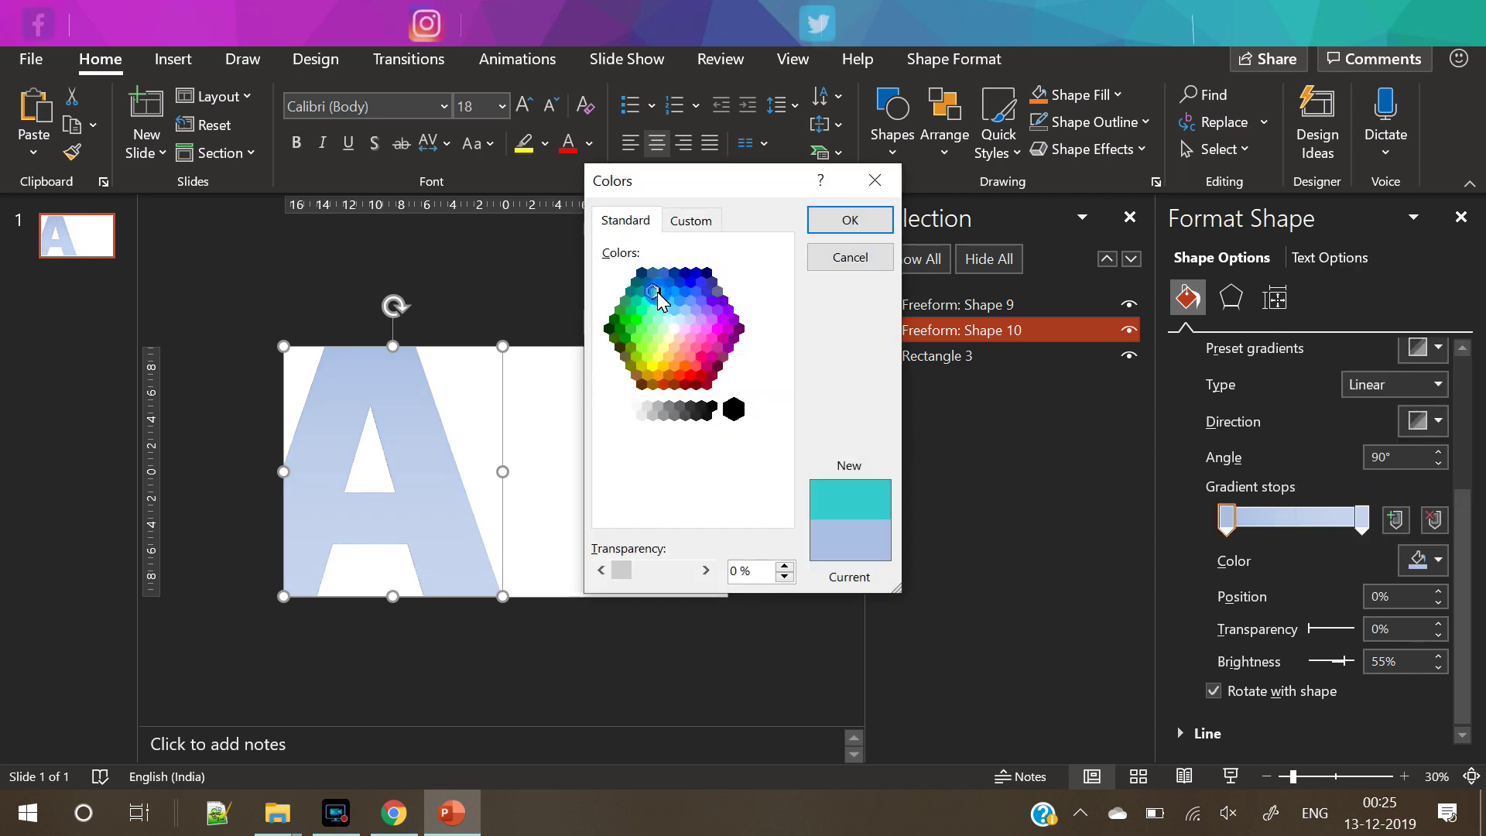
click(725, 307)
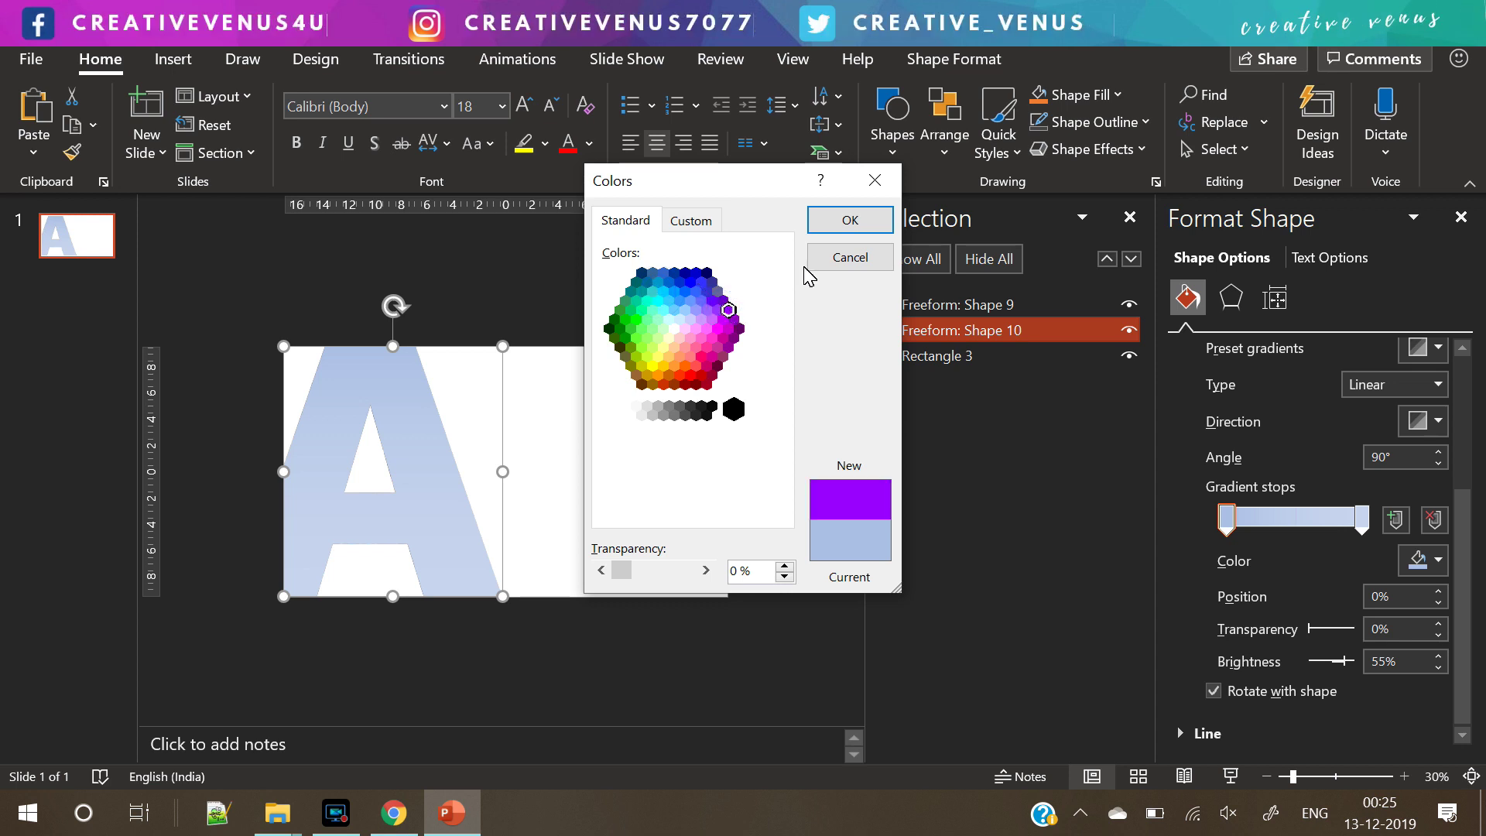
click(848, 223)
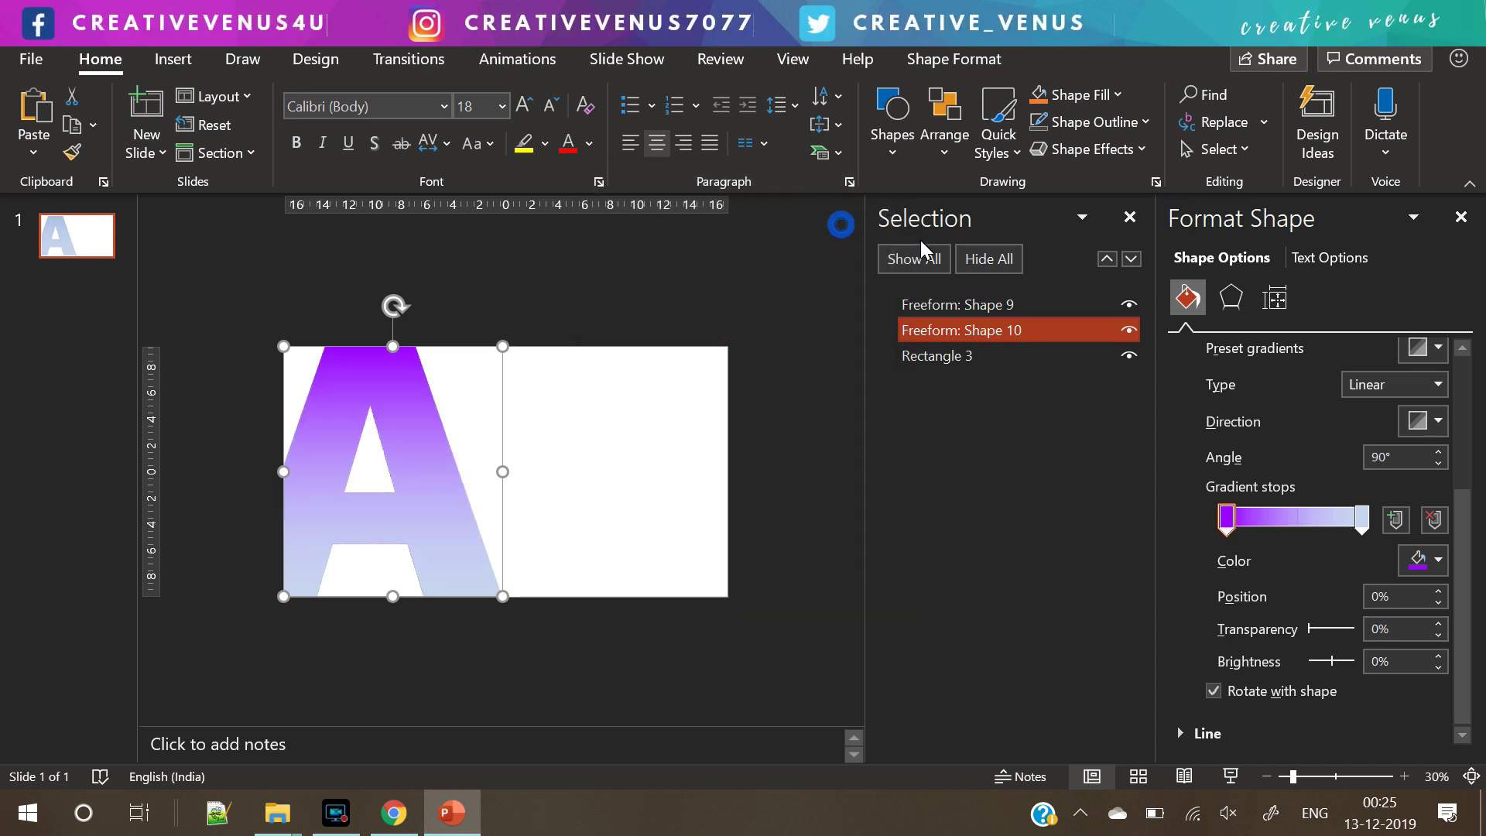
Set the gradient's last stop to red using More Colors
click(1360, 518)
click(1435, 560)
click(1334, 501)
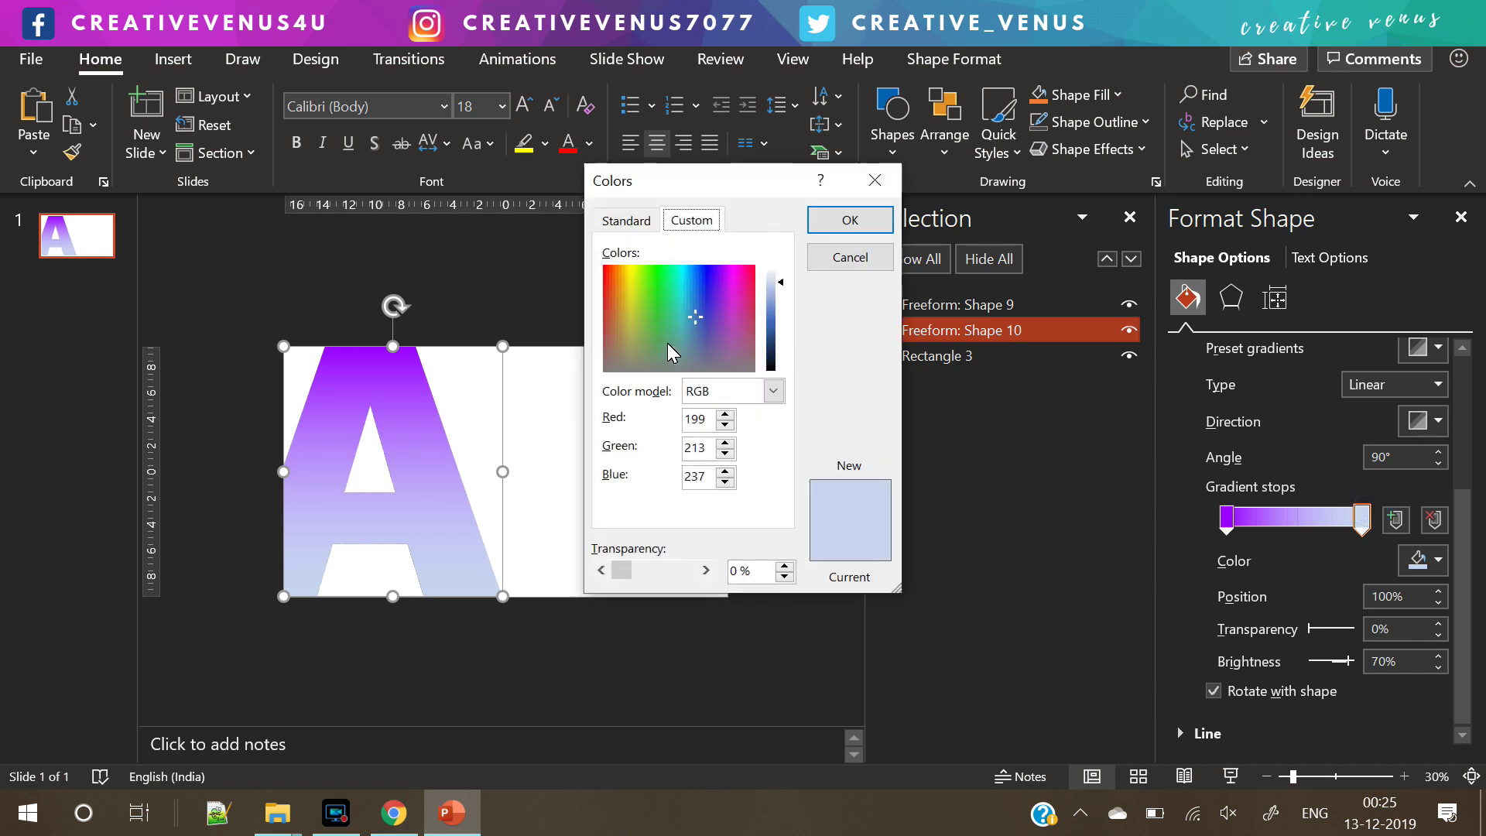
click(625, 221)
click(678, 374)
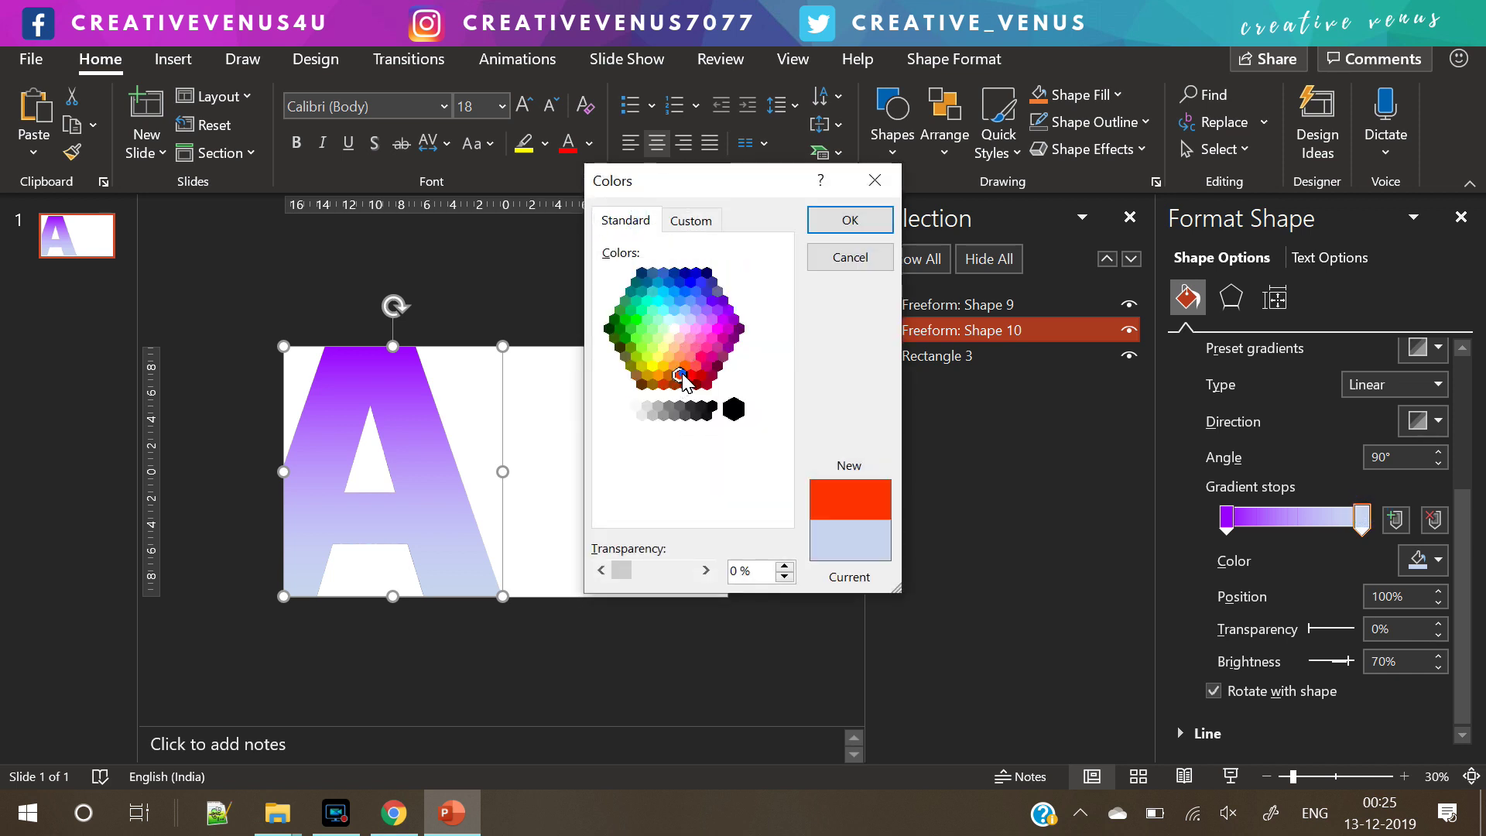
click(849, 221)
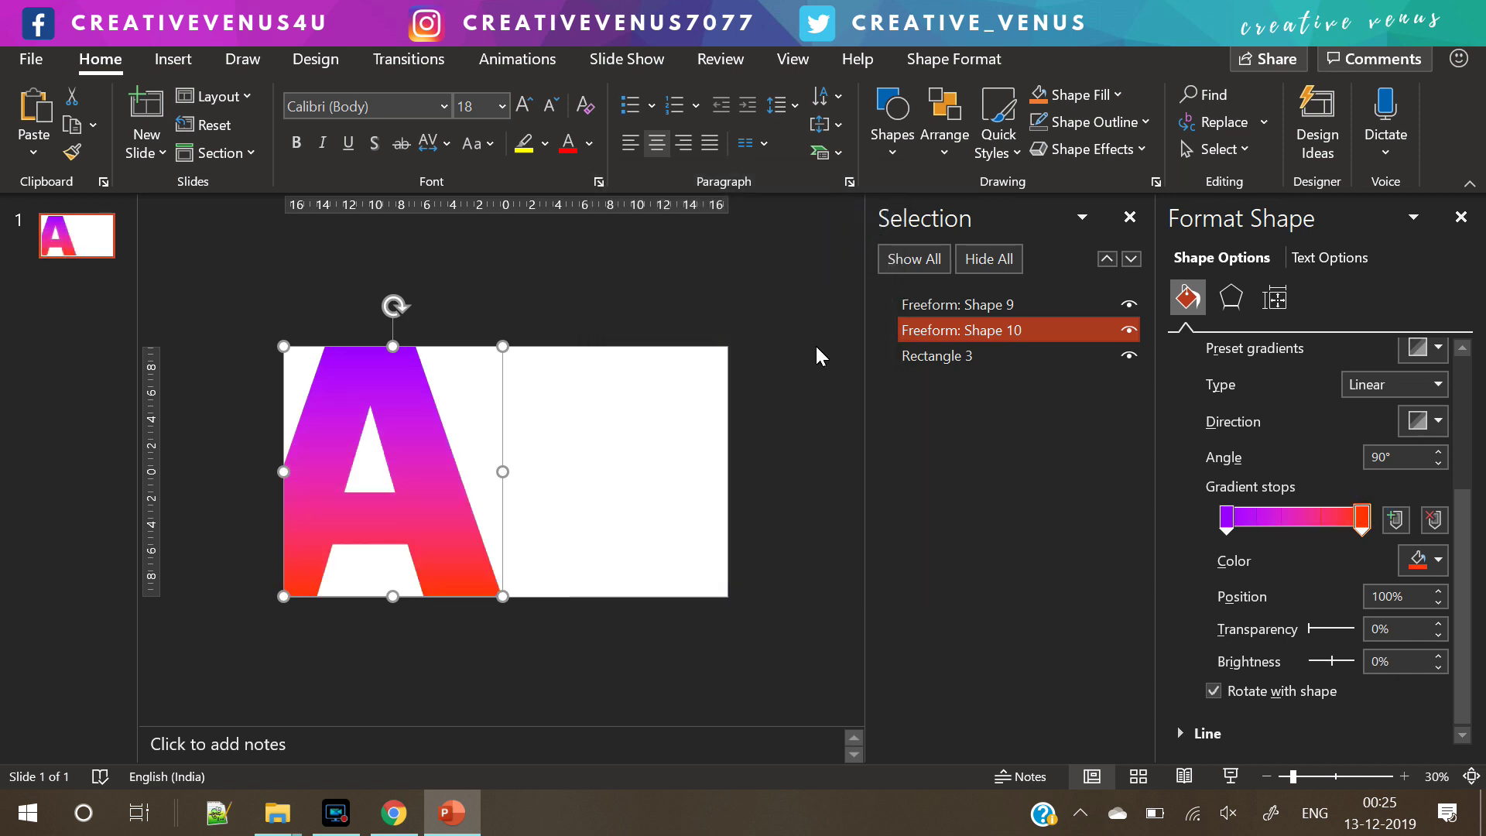
click(1435, 561)
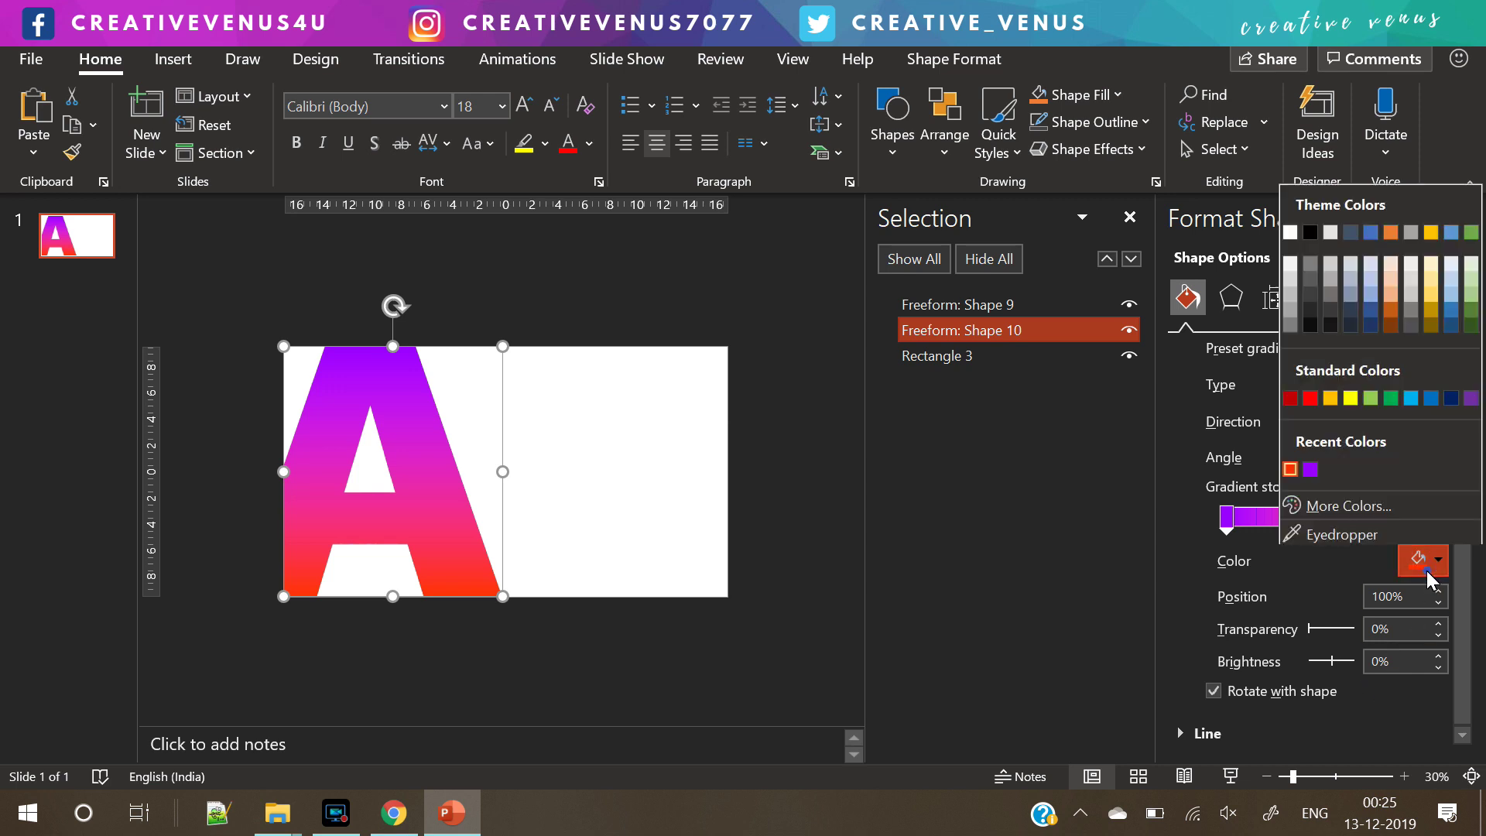
click(1354, 504)
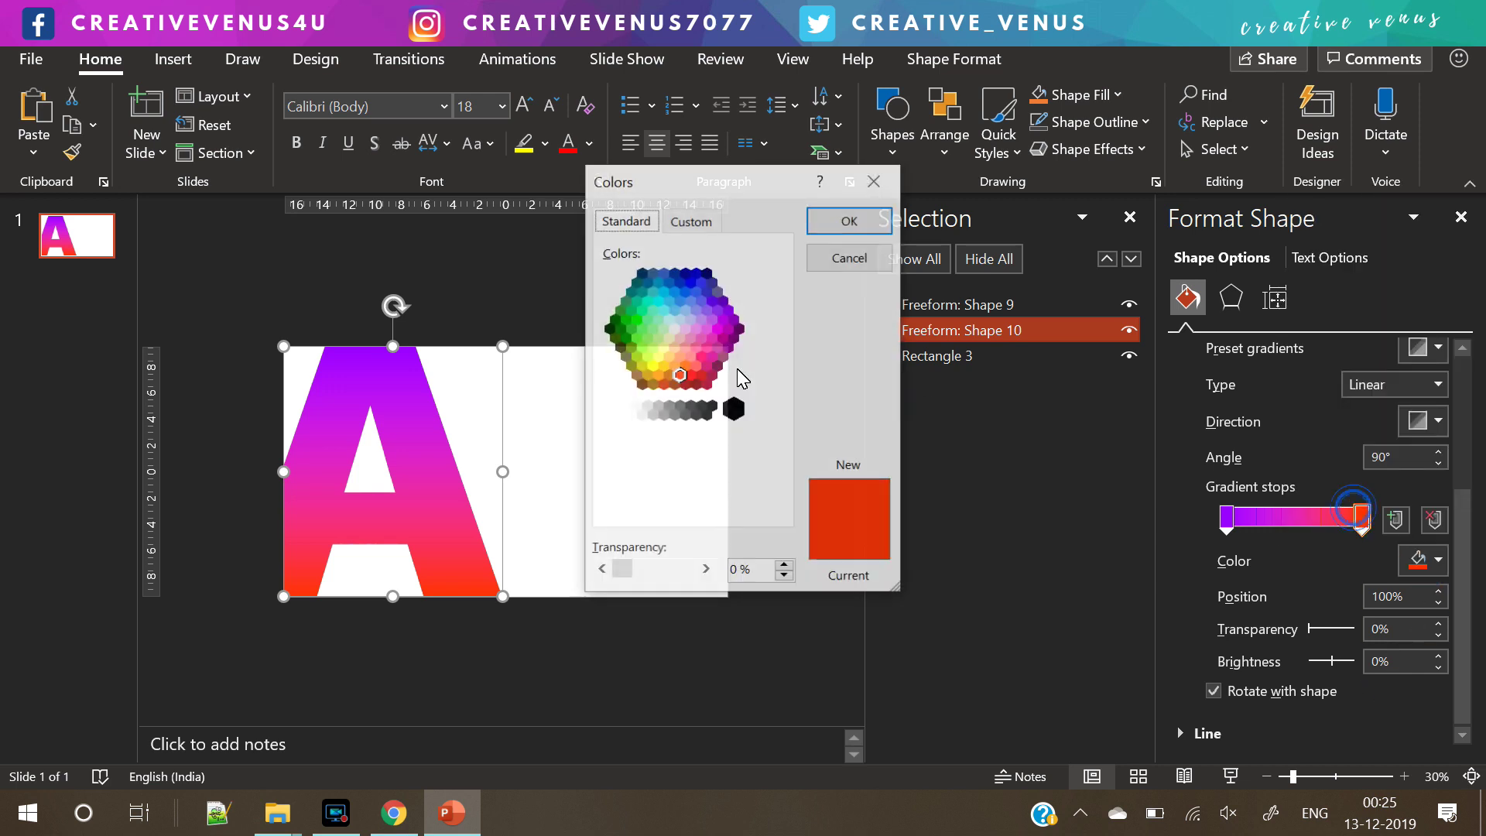
click(686, 364)
click(691, 375)
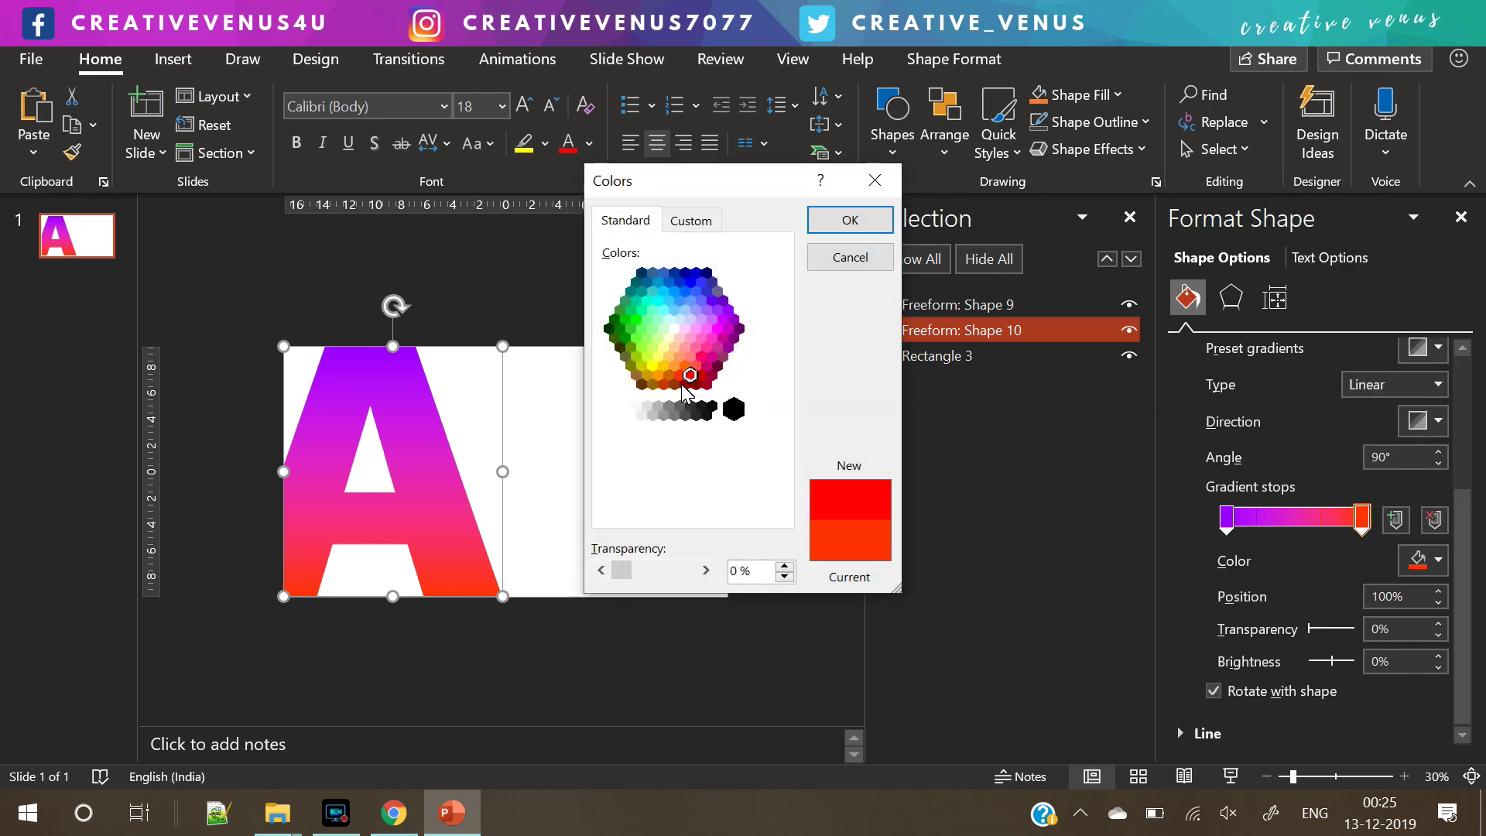
click(825, 220)
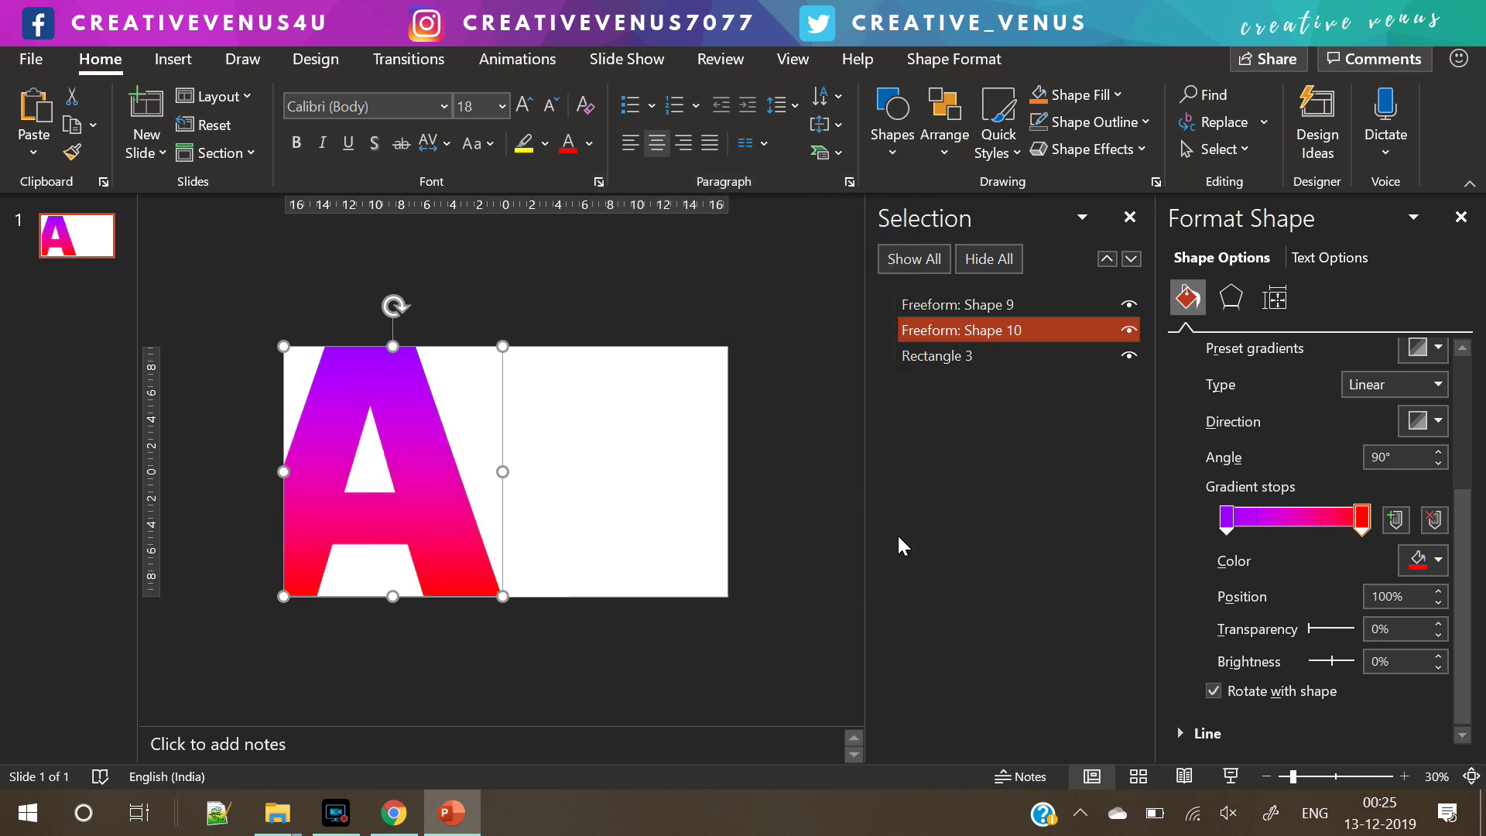
Set a 45° diagonal gradient direction and raise the stop's transparency
click(1422, 422)
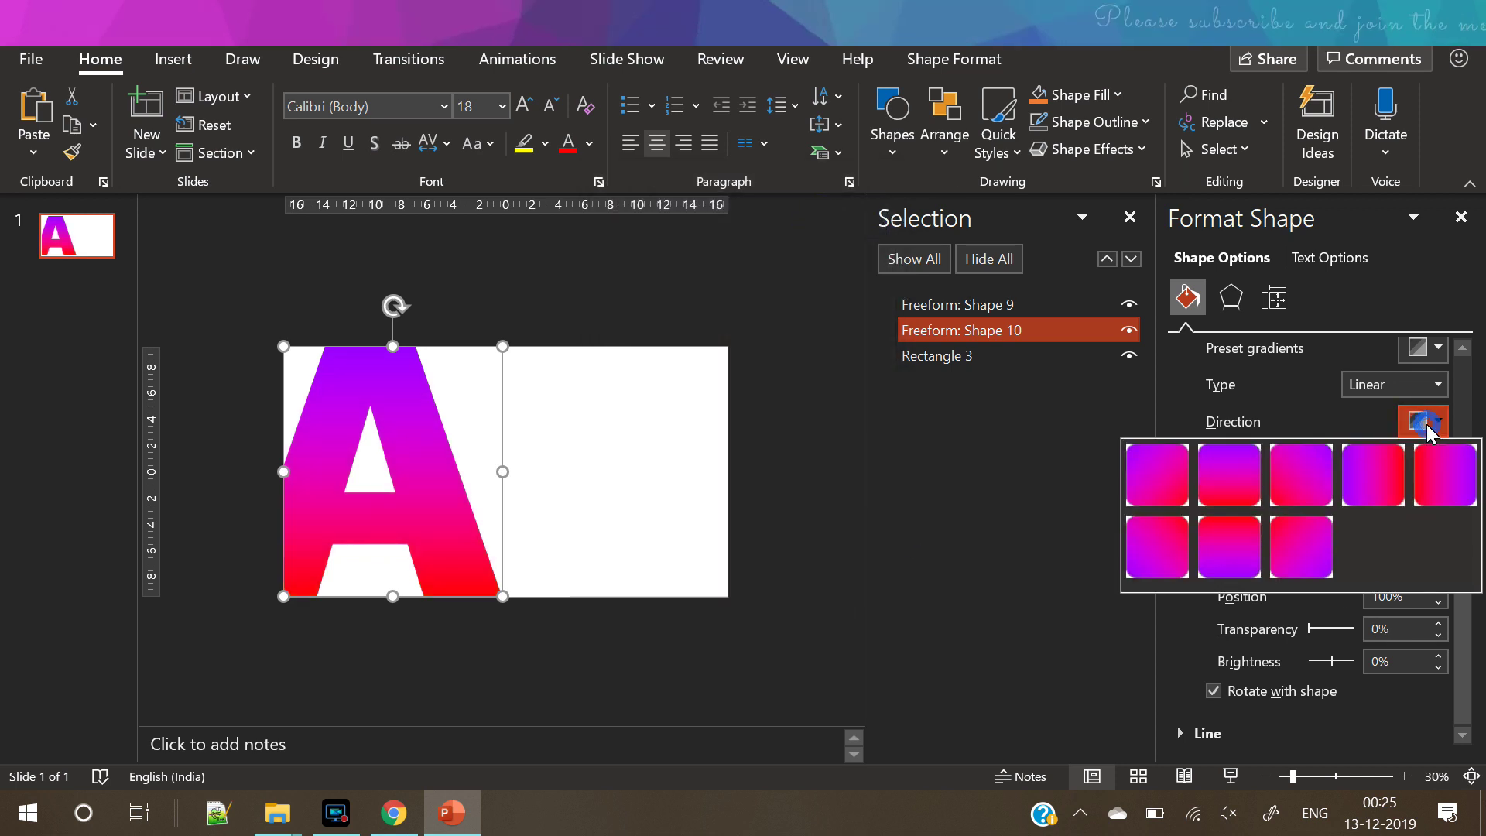
click(1298, 546)
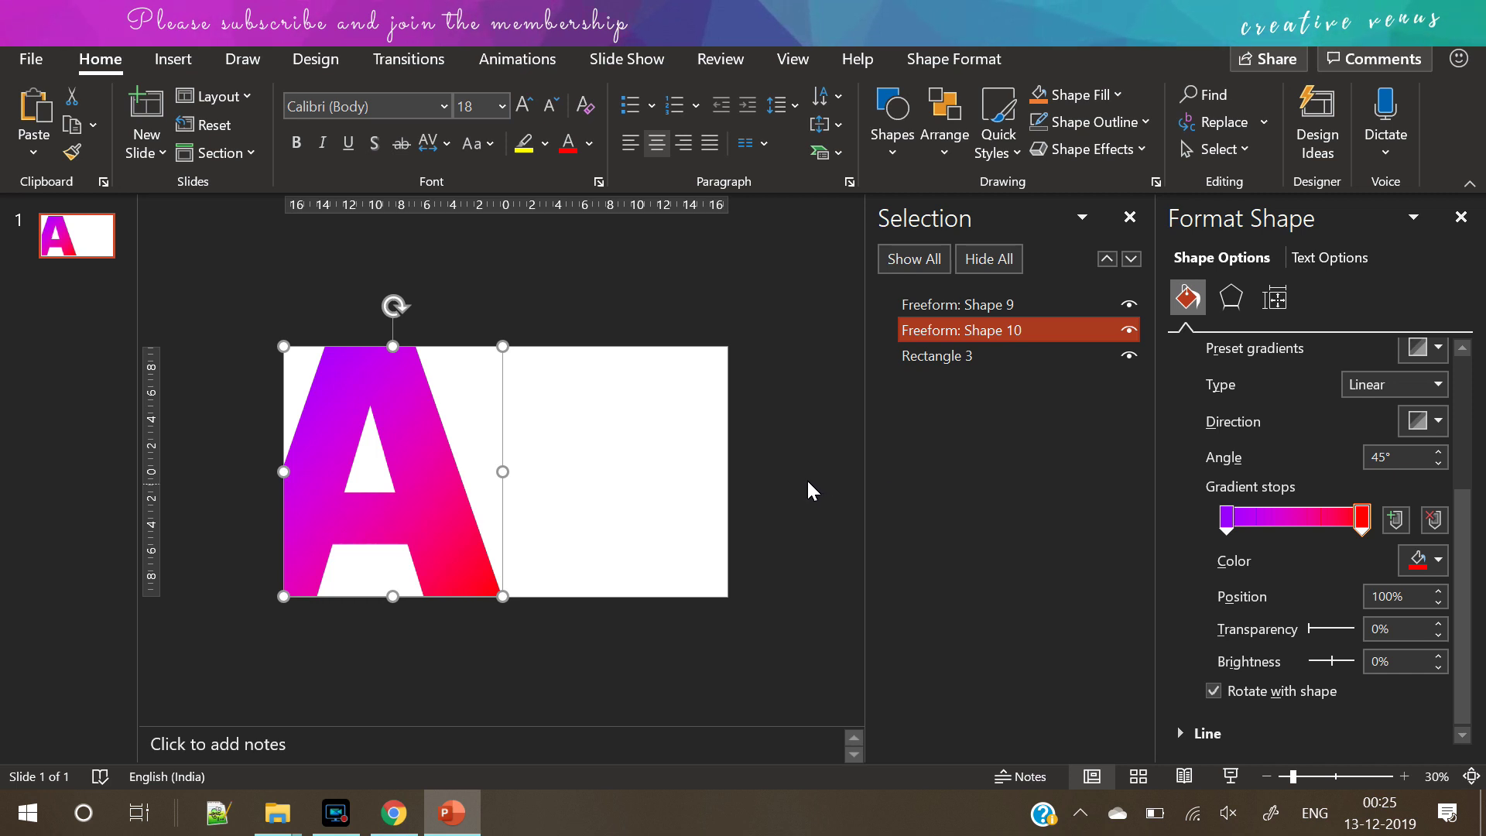
mouse_move(1310, 628)
mouse_down()
mouse_move(1350, 629)
mouse_move(1336, 629)
mouse_up()
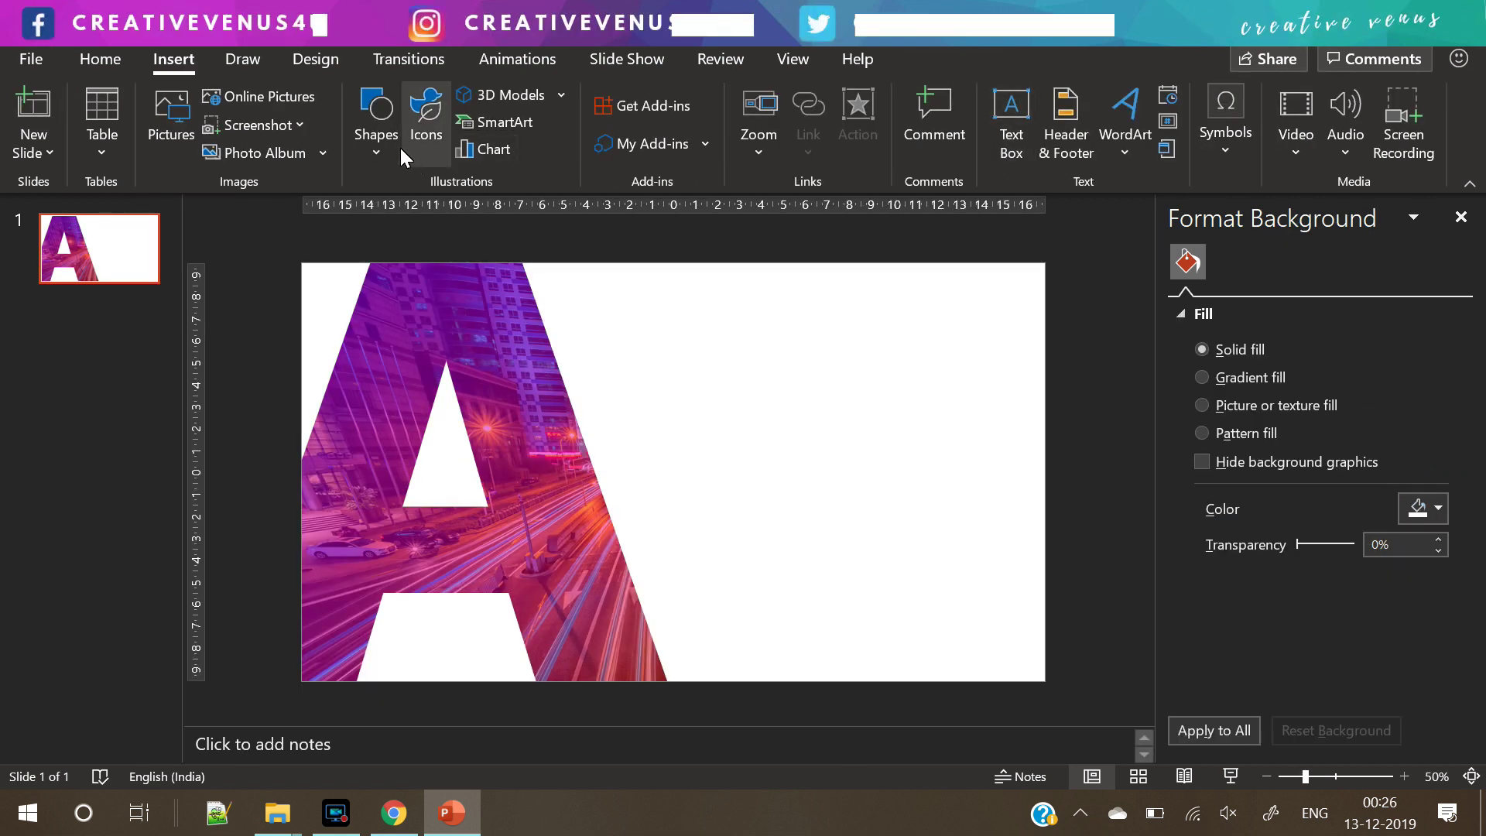
click(393, 144)
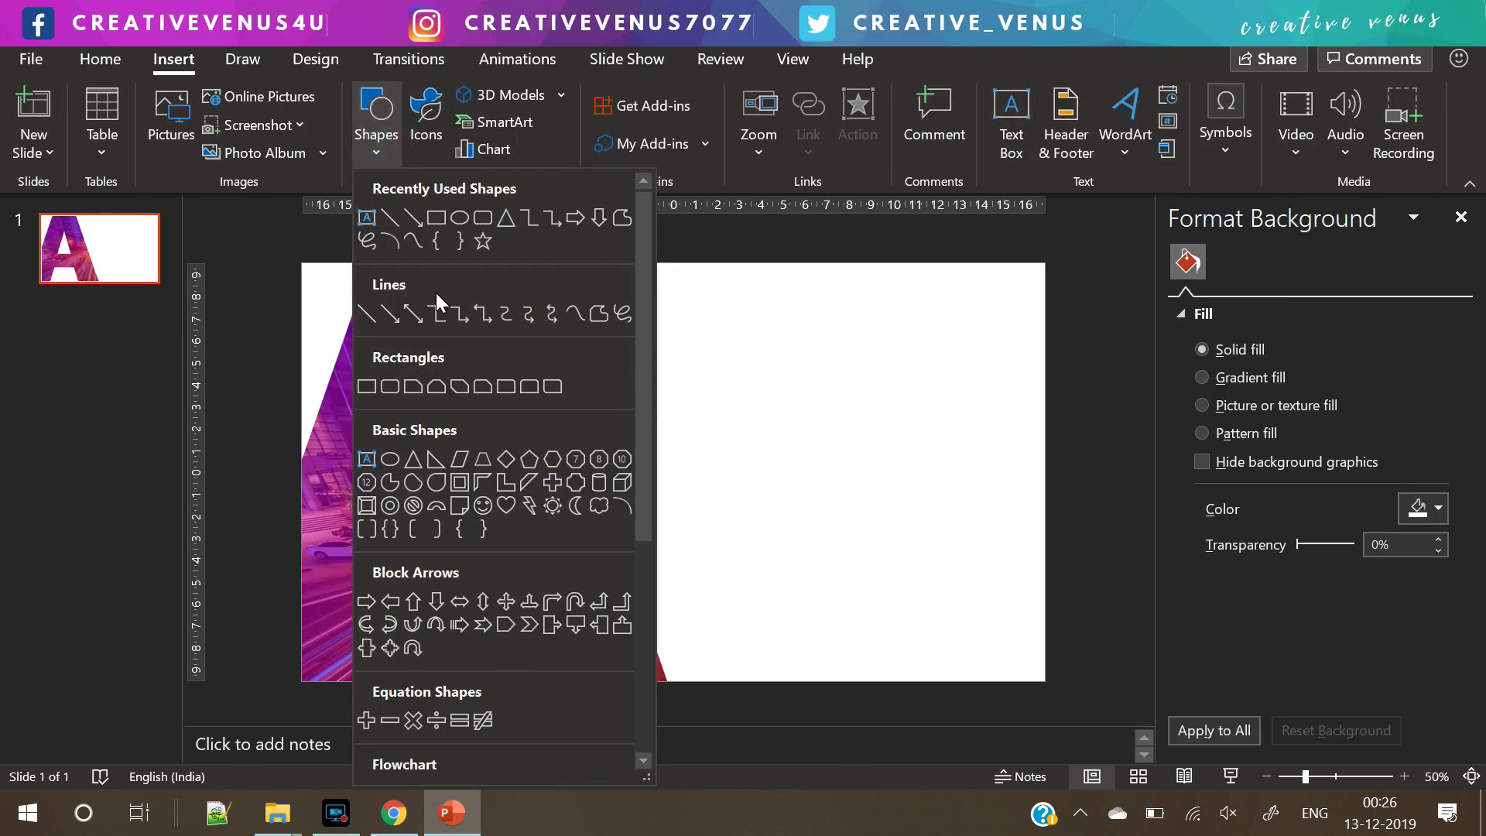
Draw a parallelogram right of the A, steepen its slant, and widen it
click(459, 482)
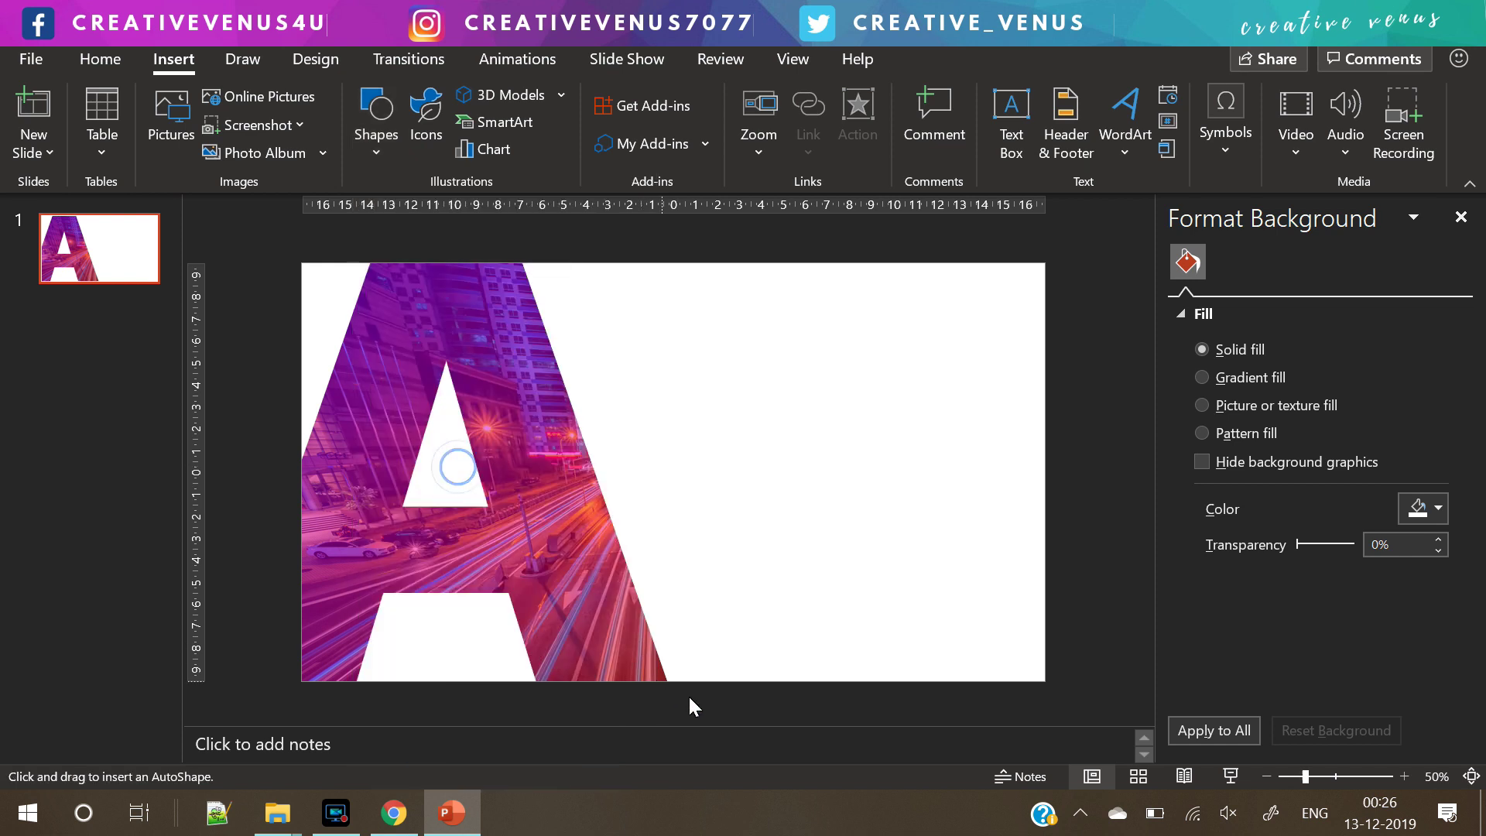
mouse_move(670, 680)
mouse_down()
mouse_move(1034, 277)
mouse_move(905, 271)
mouse_up()
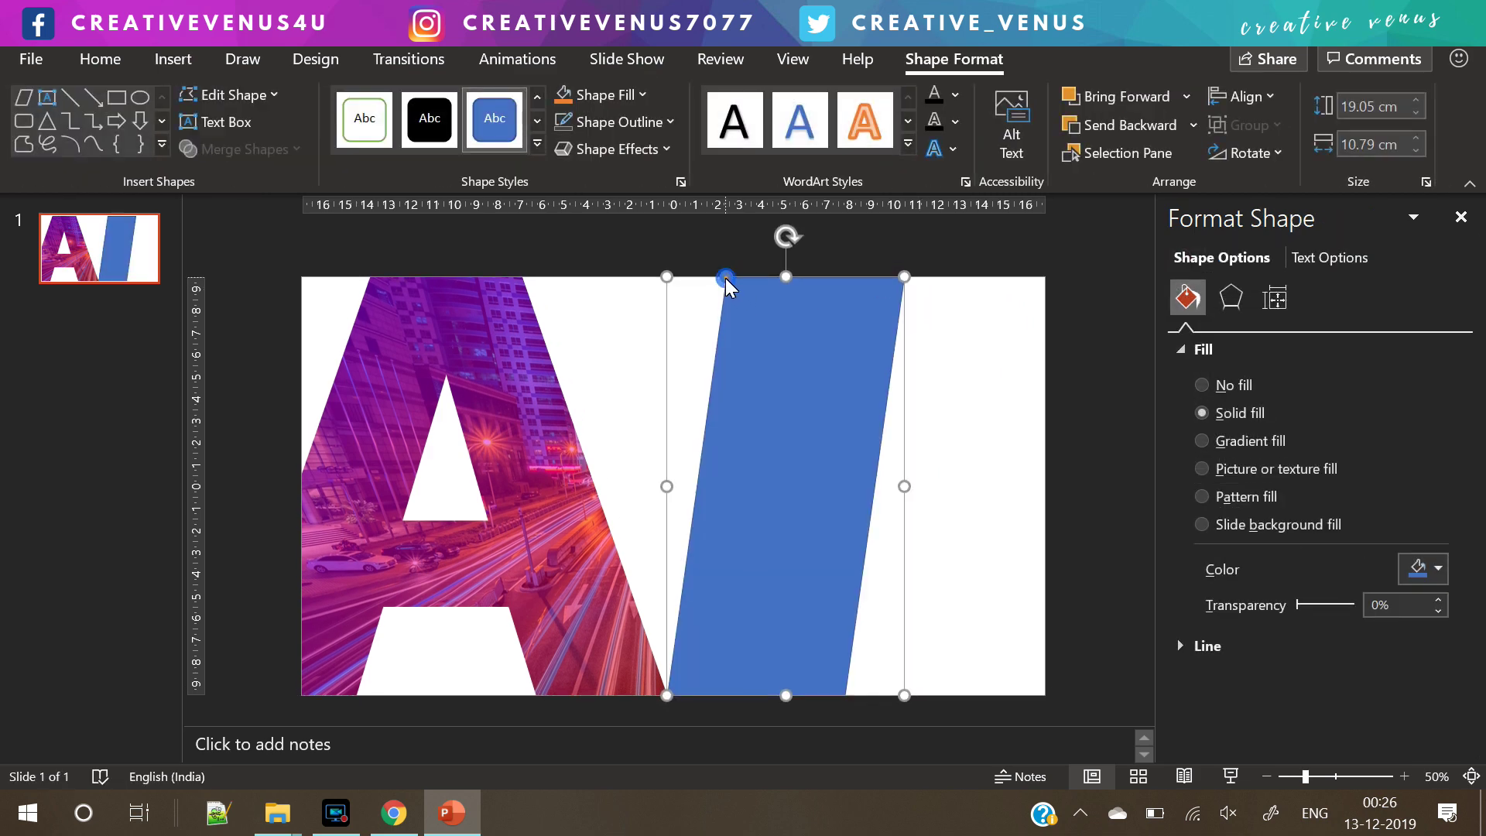
drag(725, 277, 826, 296)
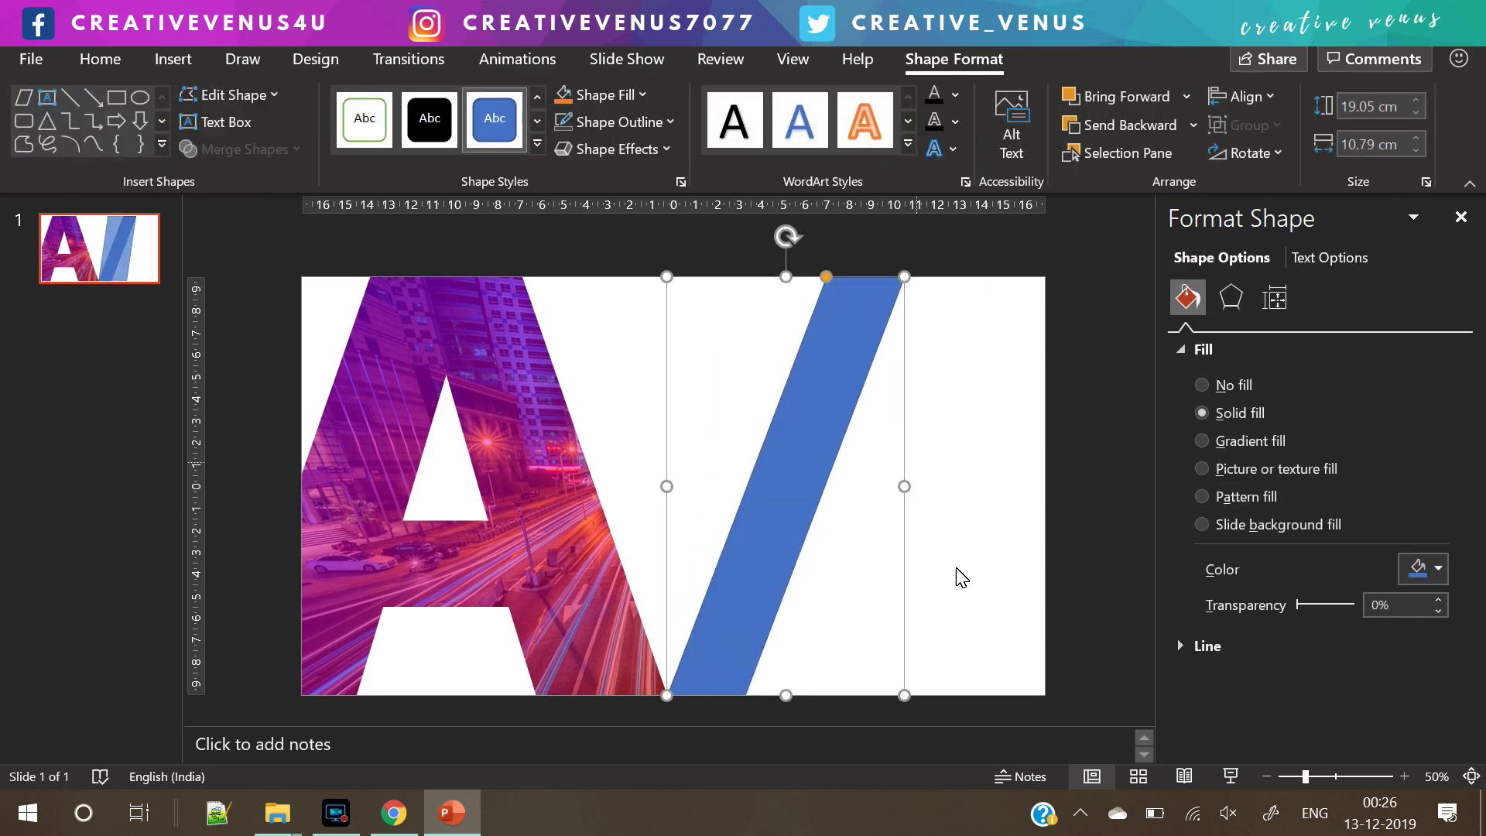
drag(906, 493, 971, 496)
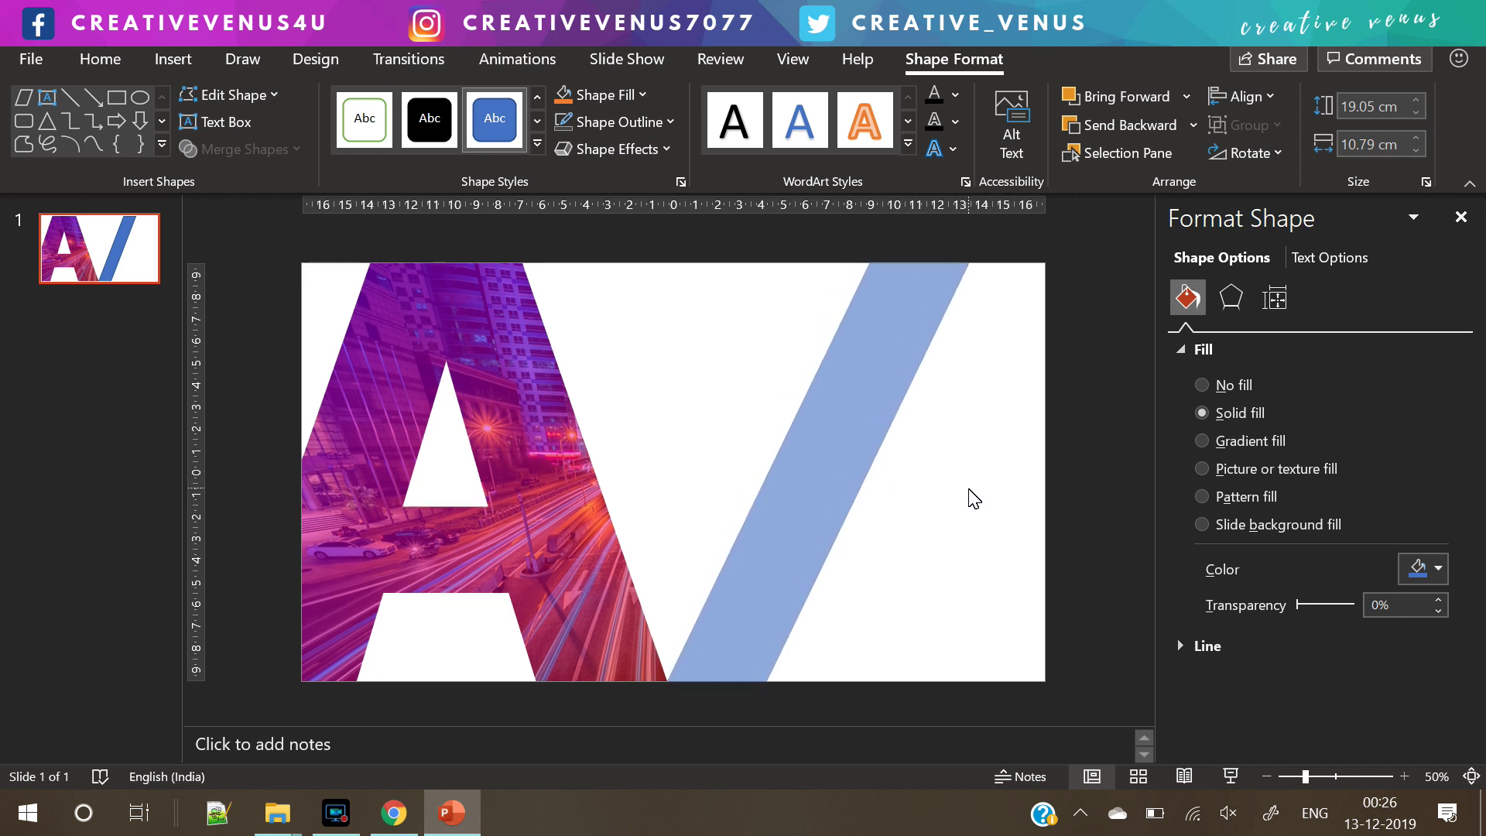
Remove the blue stripe's outline and widen it toward the letter A
click(1213, 649)
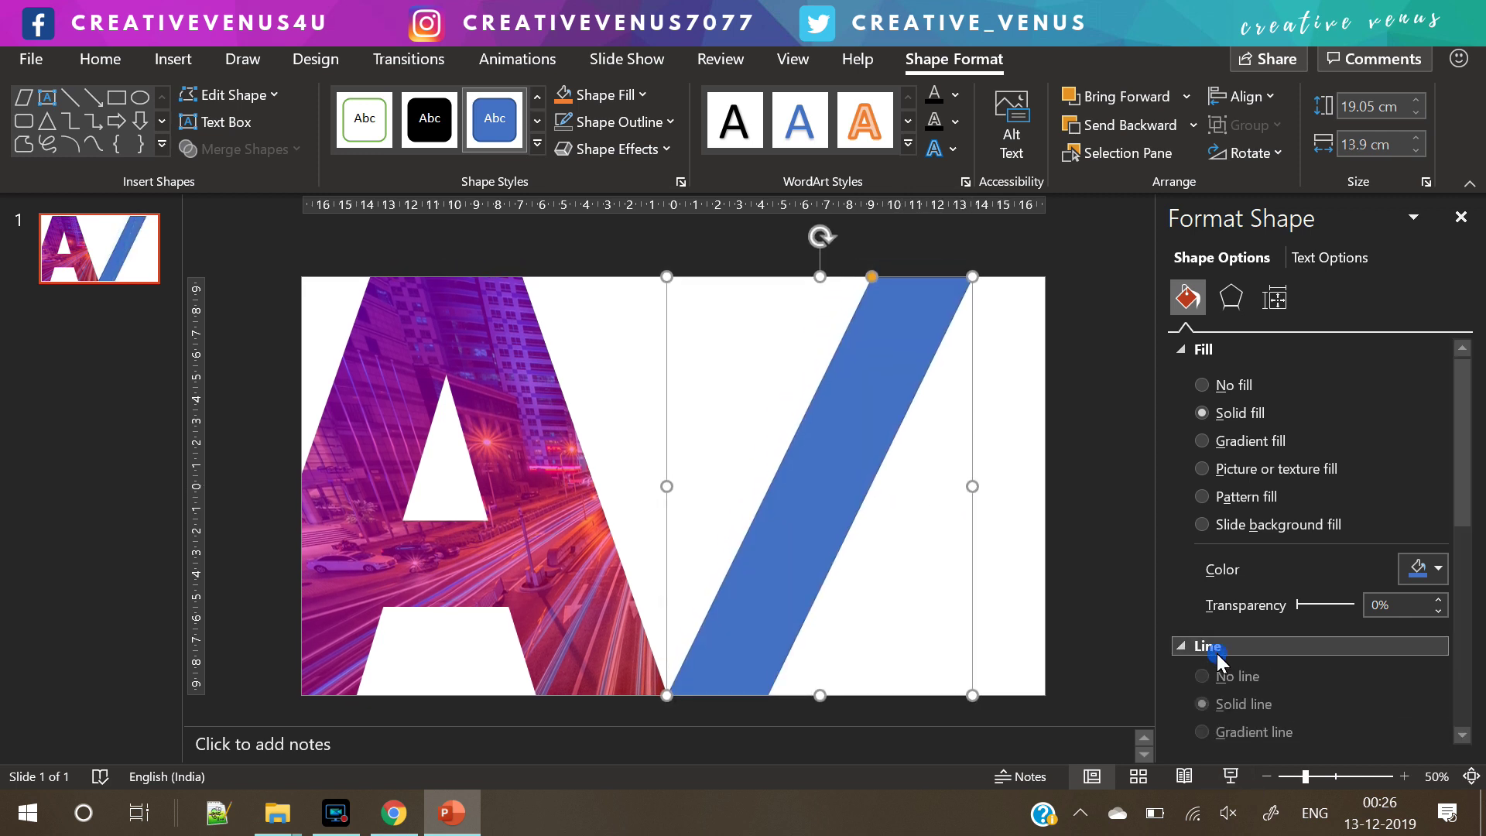
click(1218, 682)
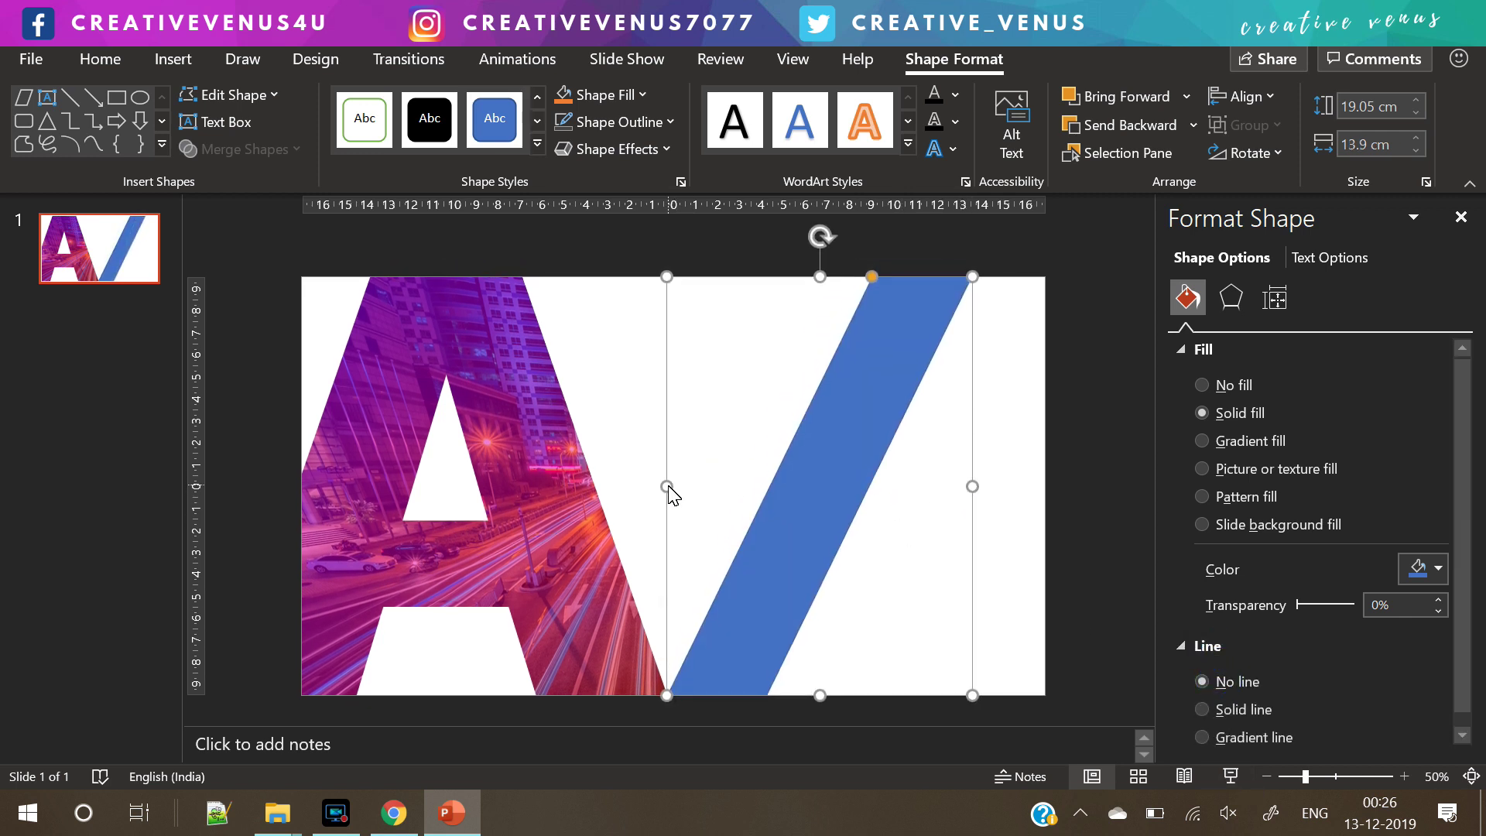
drag(666, 487, 594, 488)
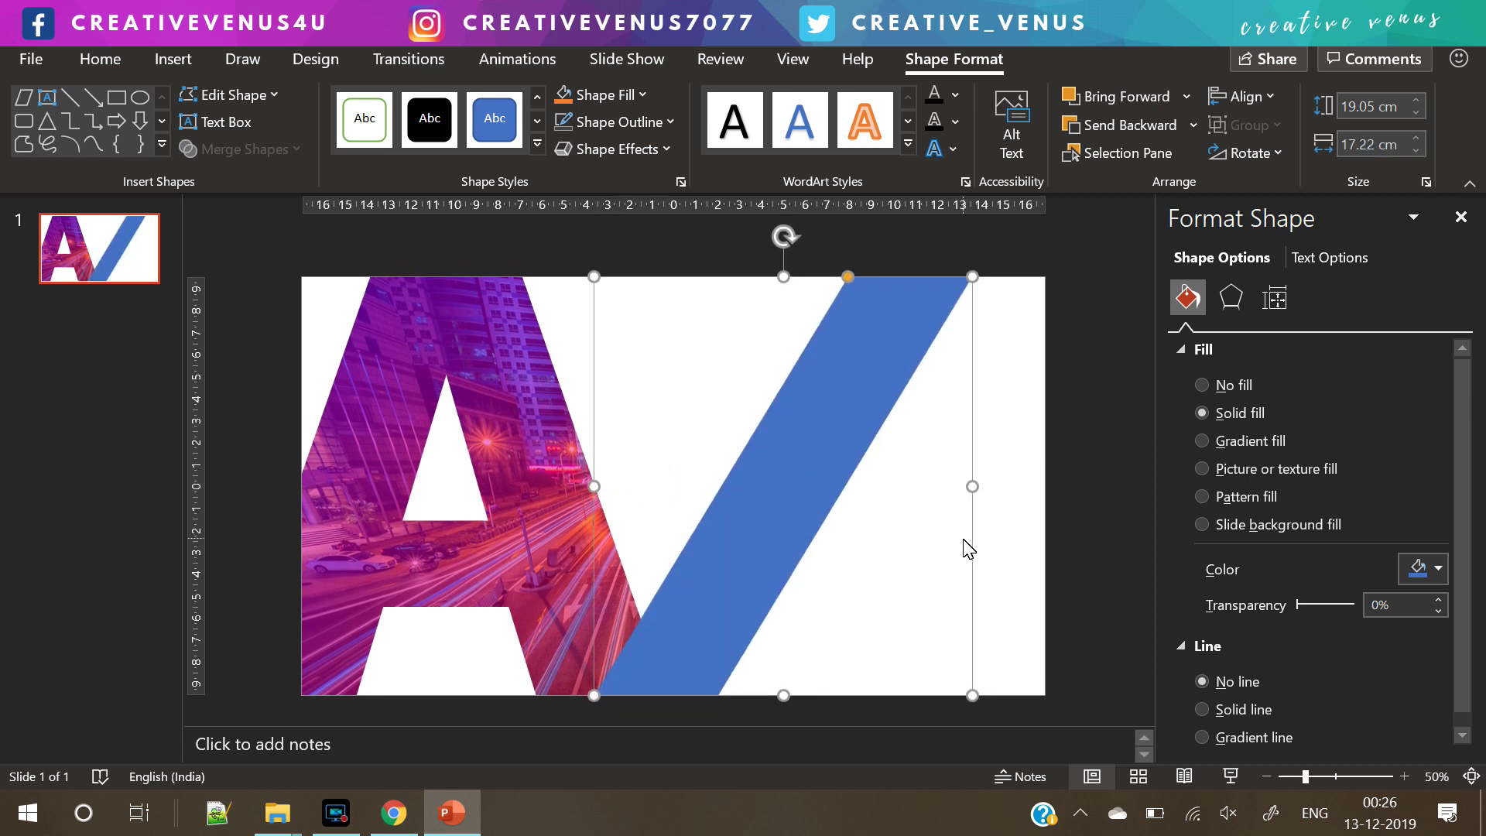
drag(972, 486, 947, 488)
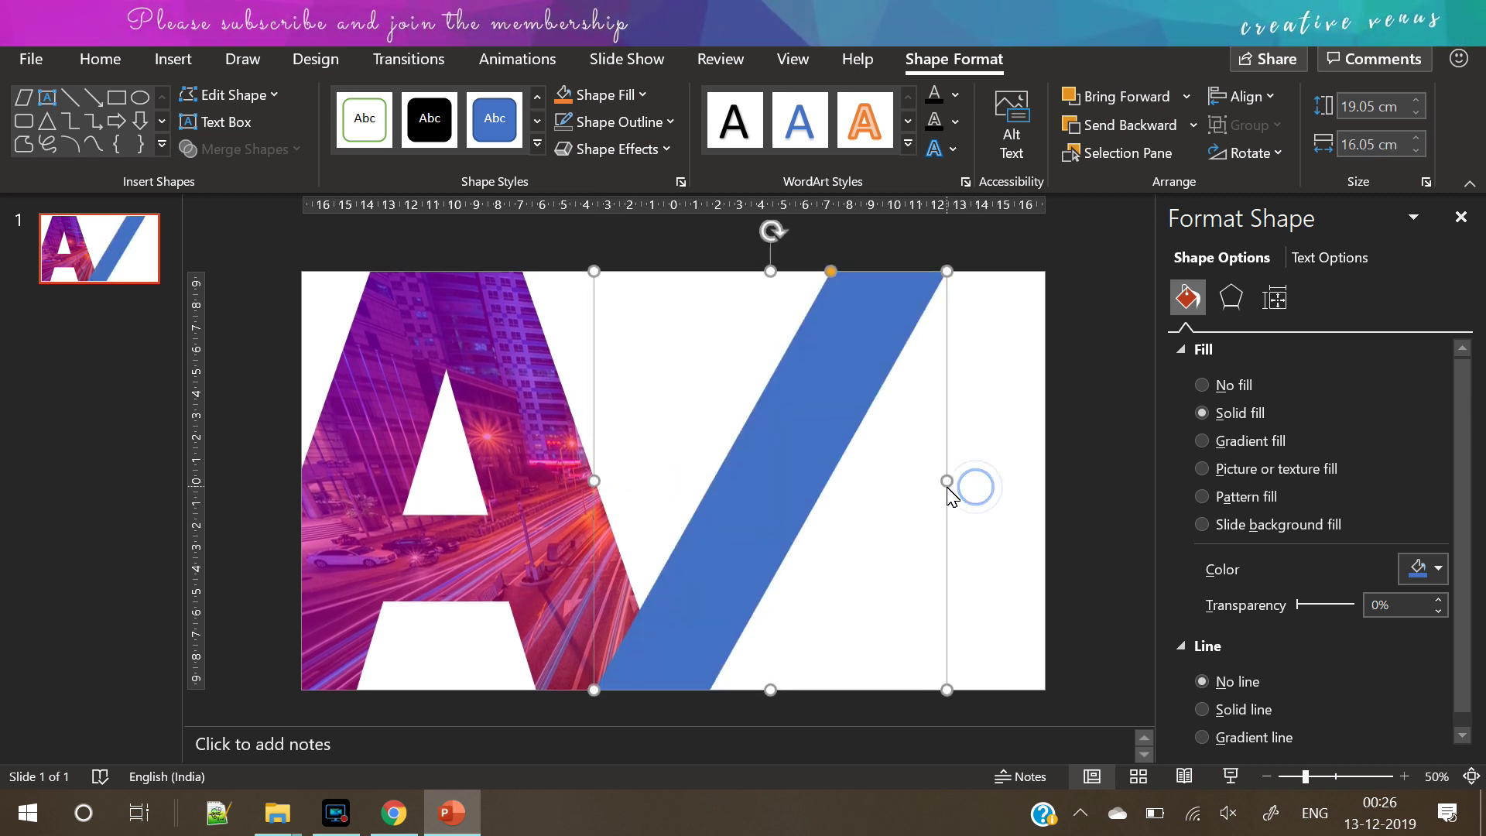
Place a semi-transparent orange copy of the stripe just right of the blue one
key(ctrl+v)
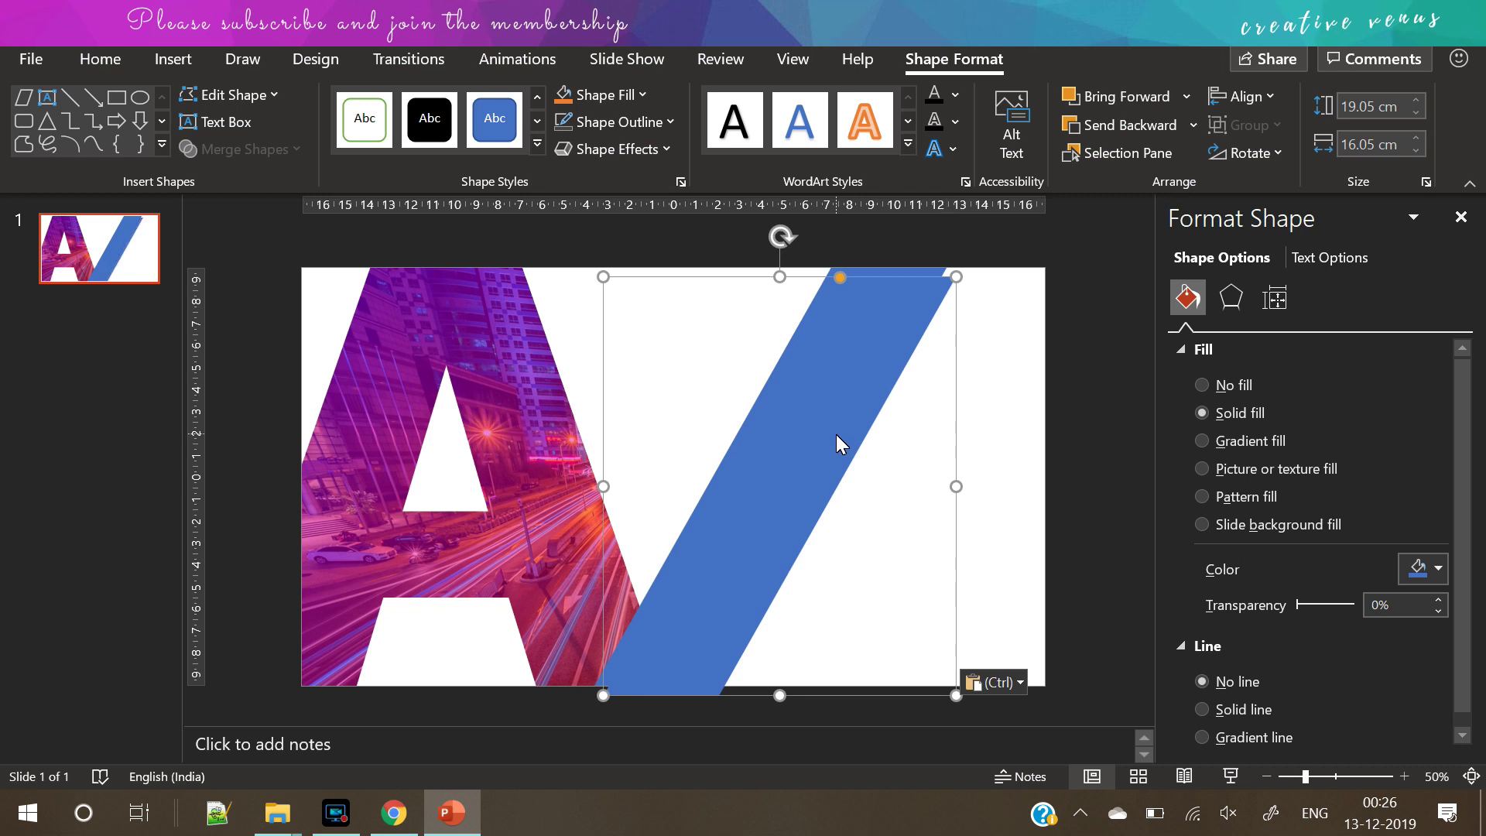
drag(836, 434, 927, 423)
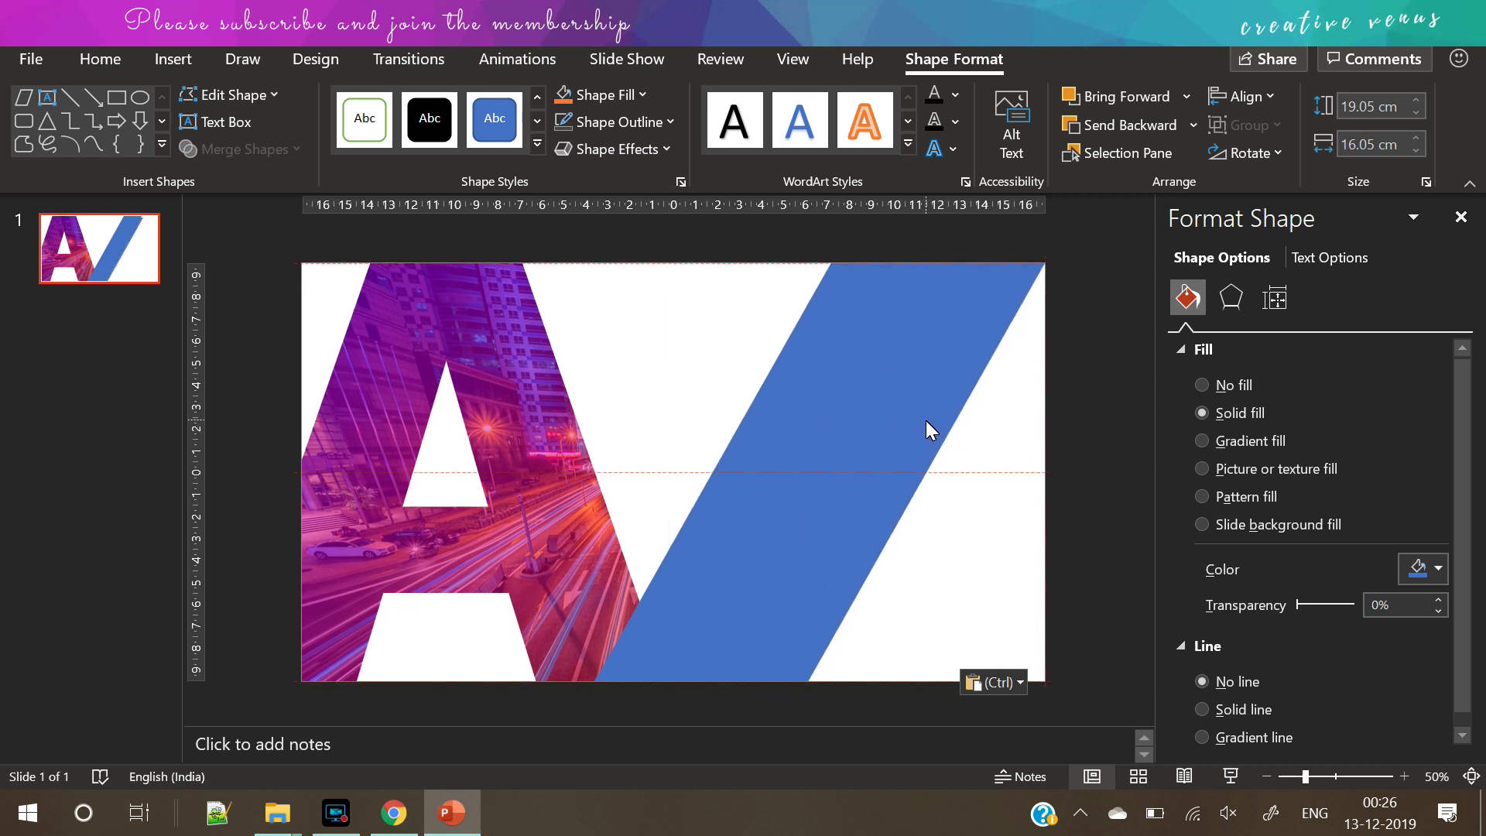
click(565, 106)
drag(1297, 605, 1314, 610)
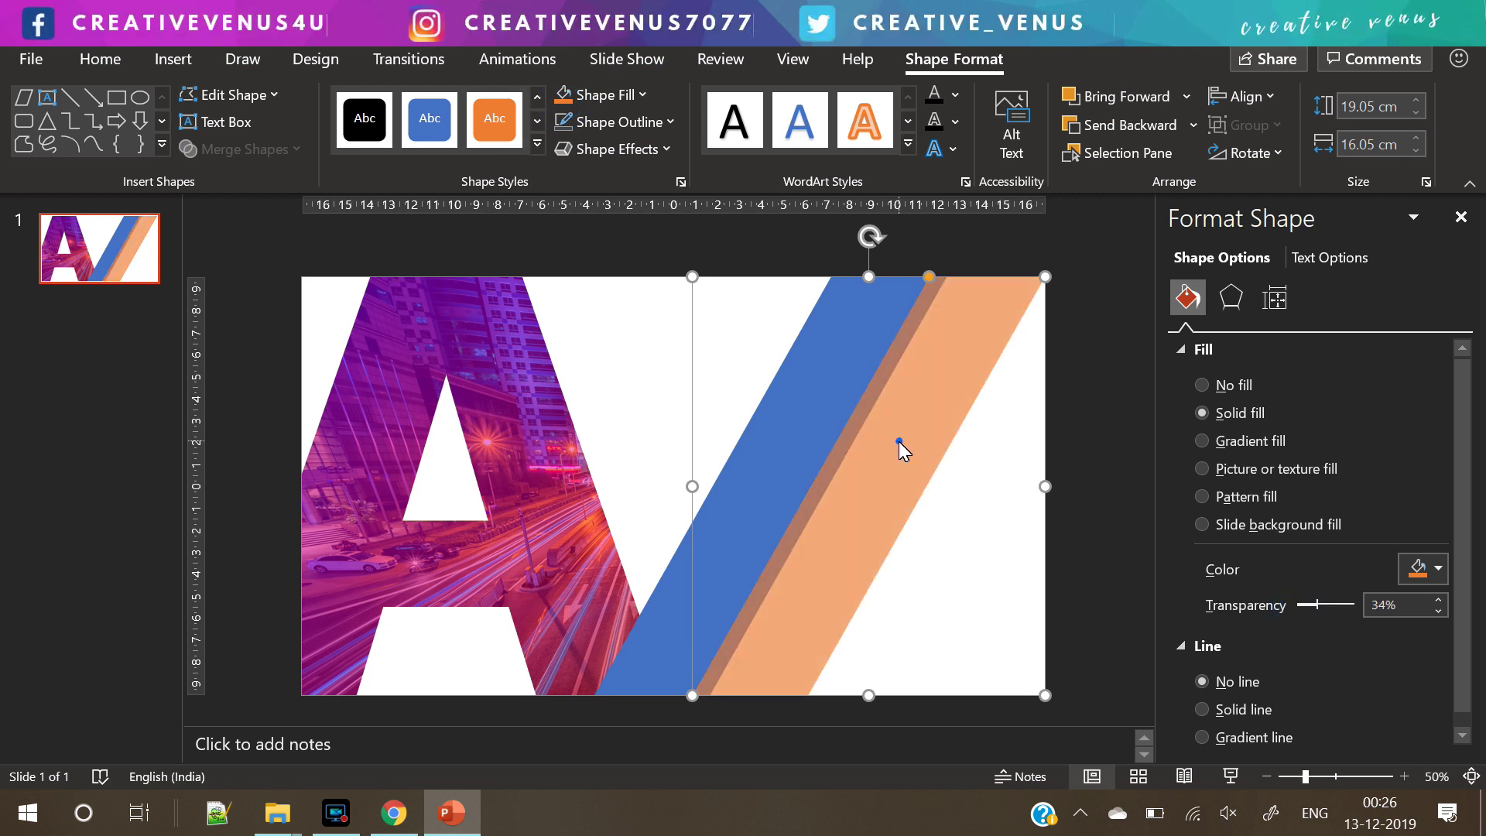
drag(898, 441, 874, 428)
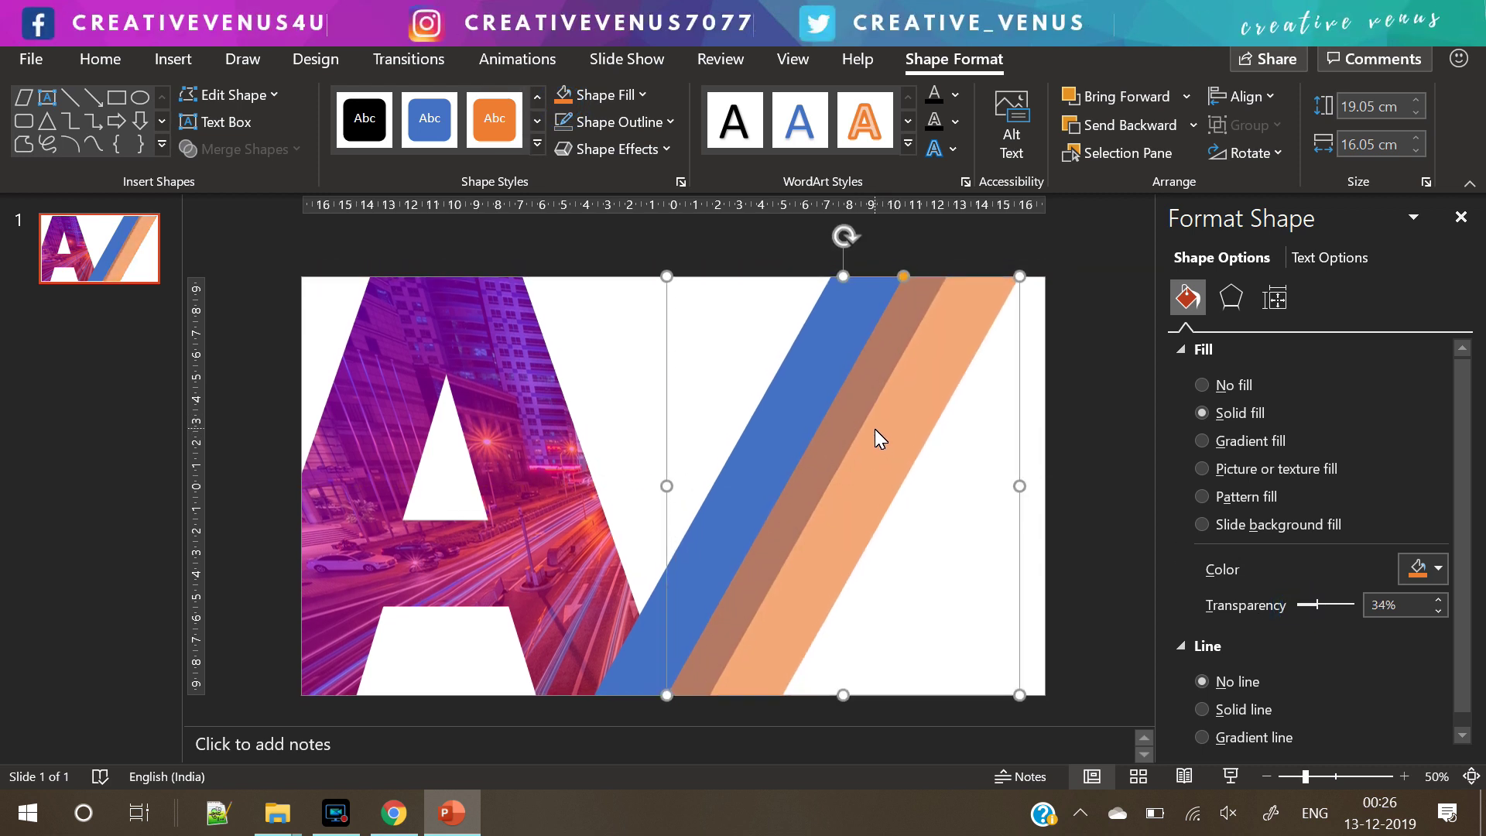
shift+click(650, 656)
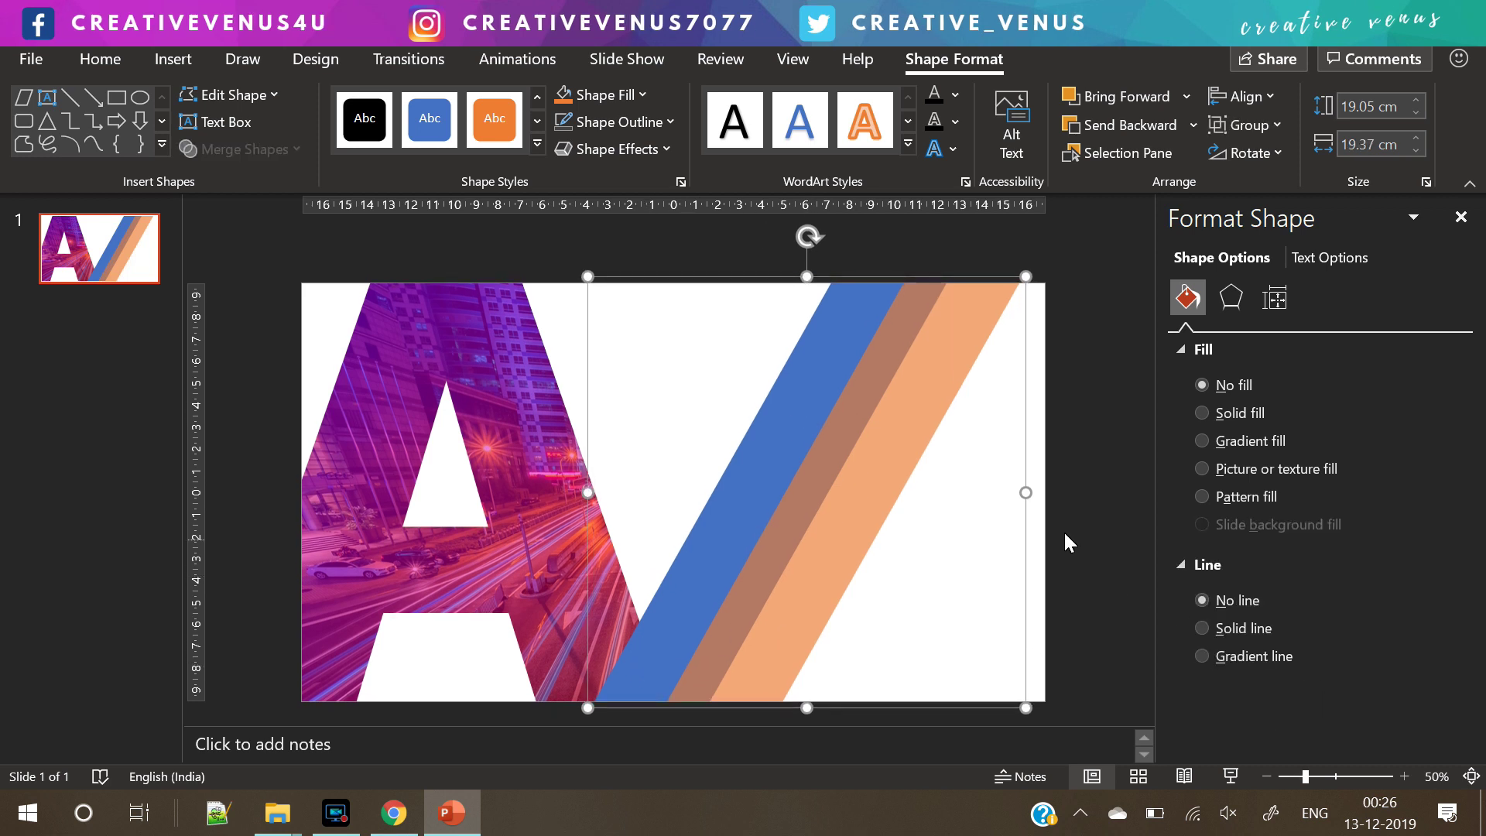
Make the stripes taller to fill the slide and stack an exact duplicate over them
mouse_move(1061, 526)
mouse_down()
mouse_move(1029, 497)
mouse_move(1051, 492)
mouse_up()
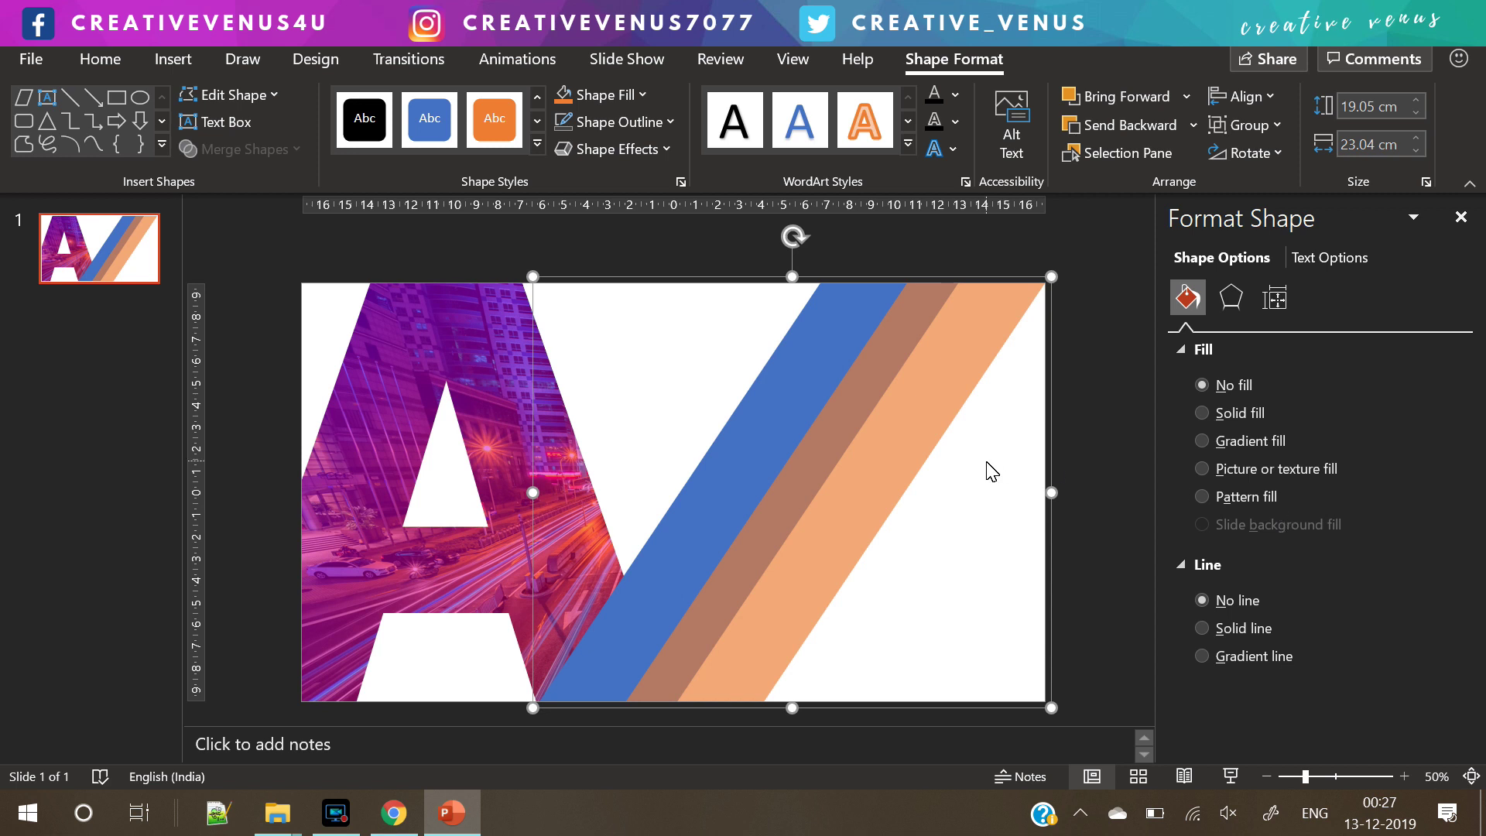
key(ctrl+v)
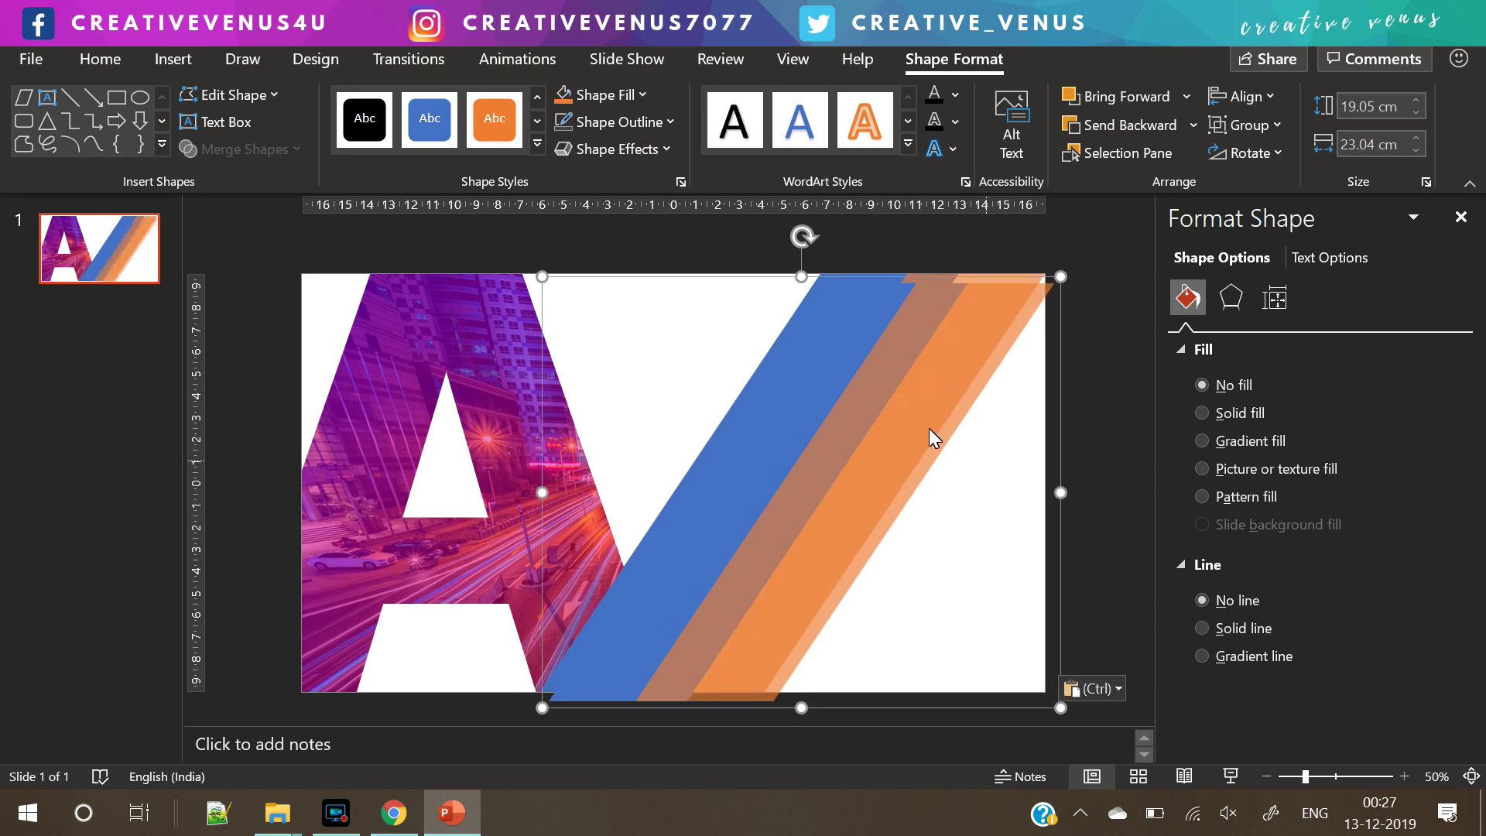
drag(852, 405, 842, 381)
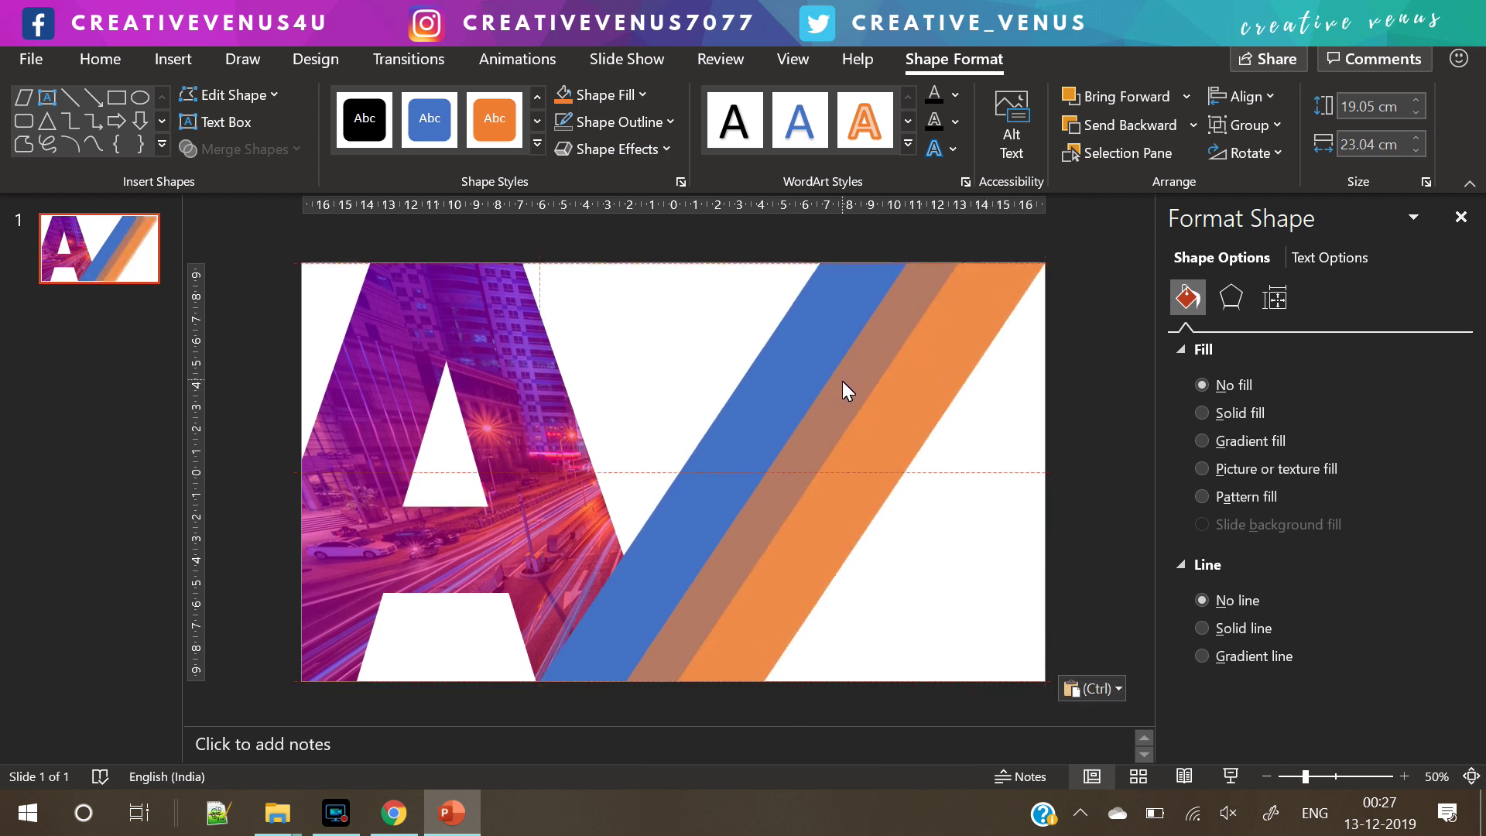
drag(842, 383, 842, 383)
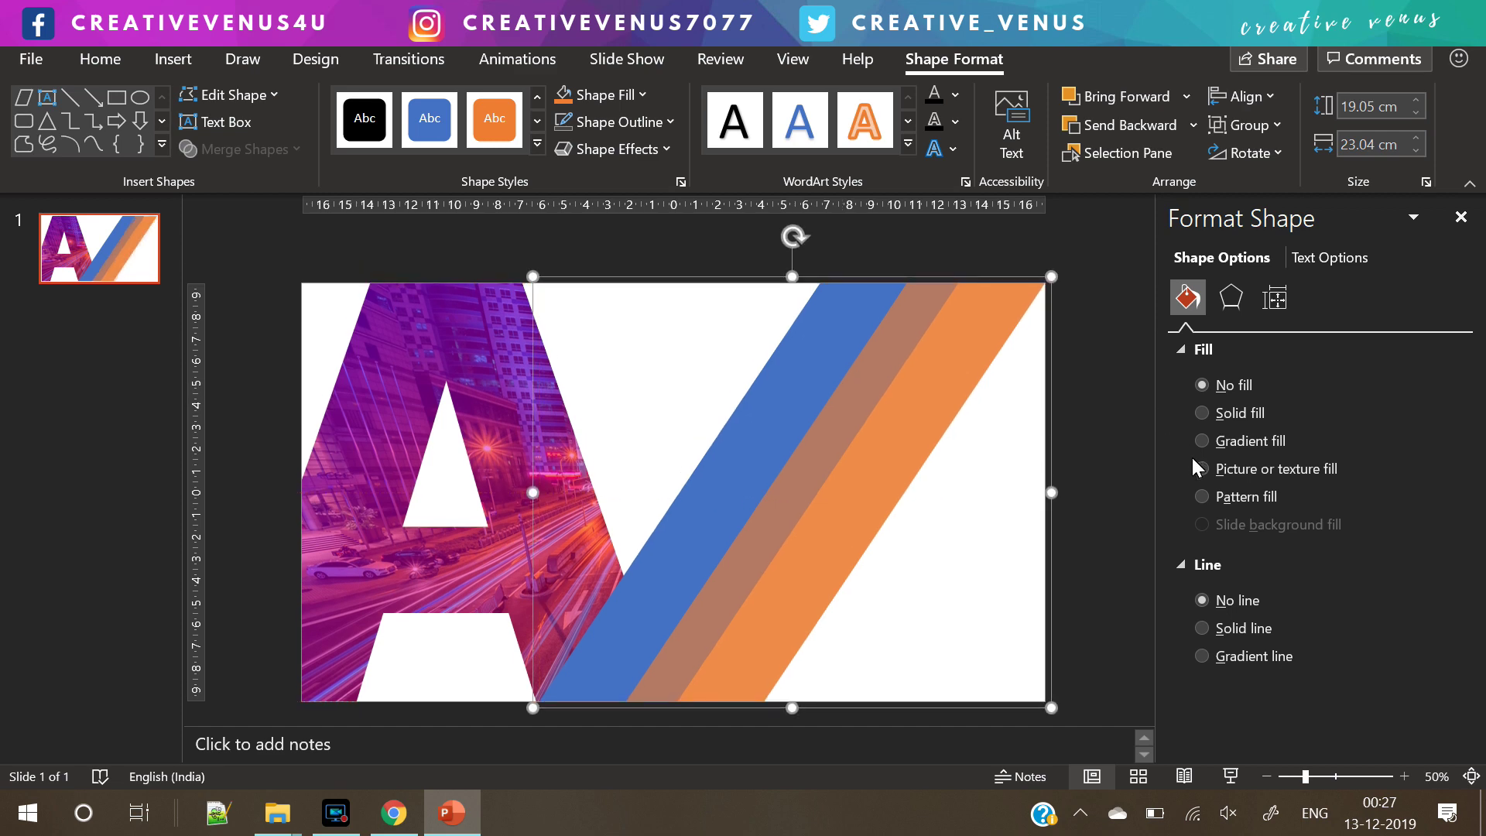
Fill the stripes with the books-business laptop photo from a file
click(1245, 466)
click(1237, 594)
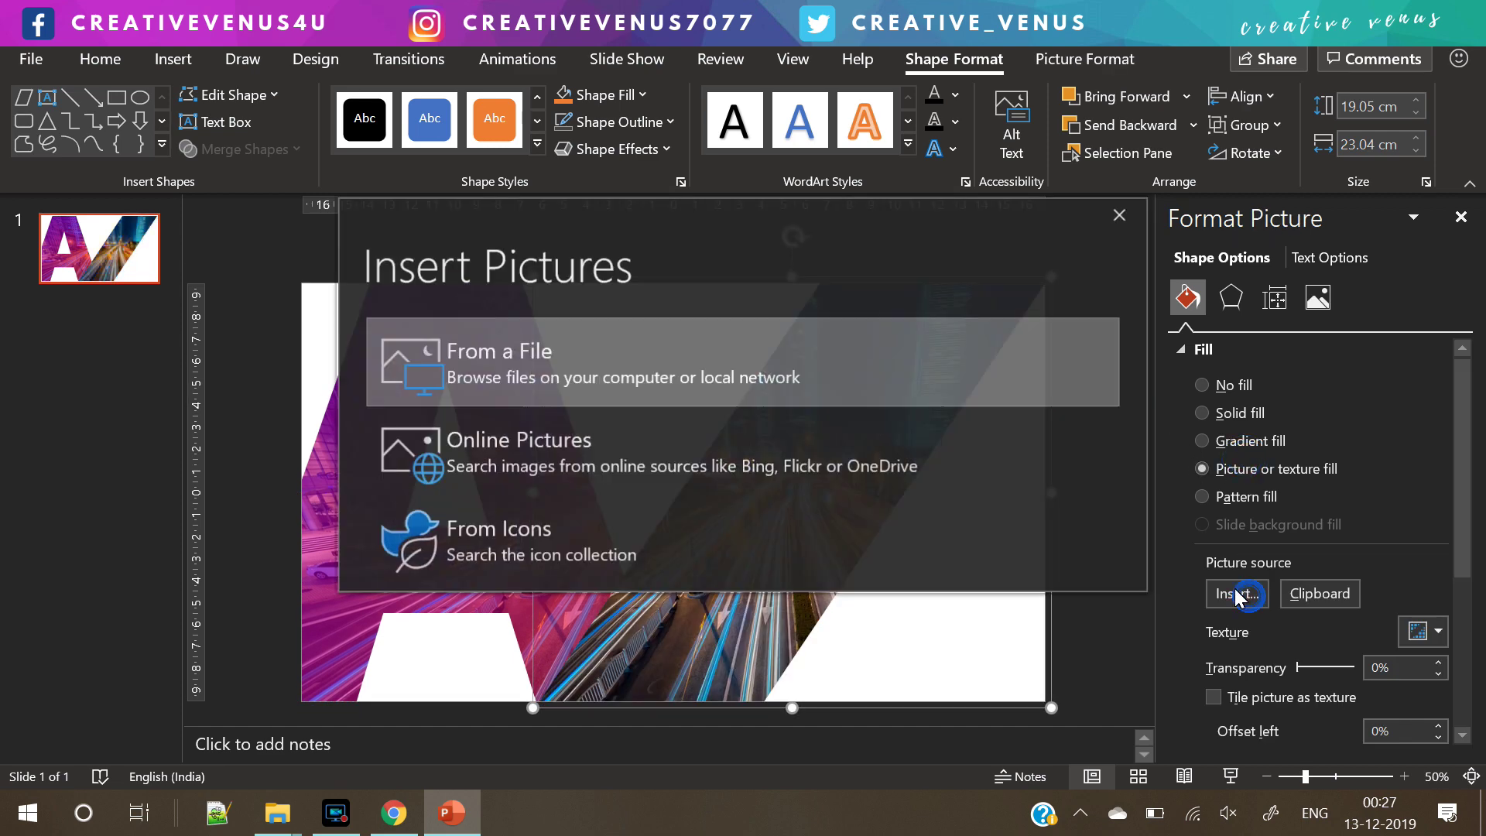
click(570, 345)
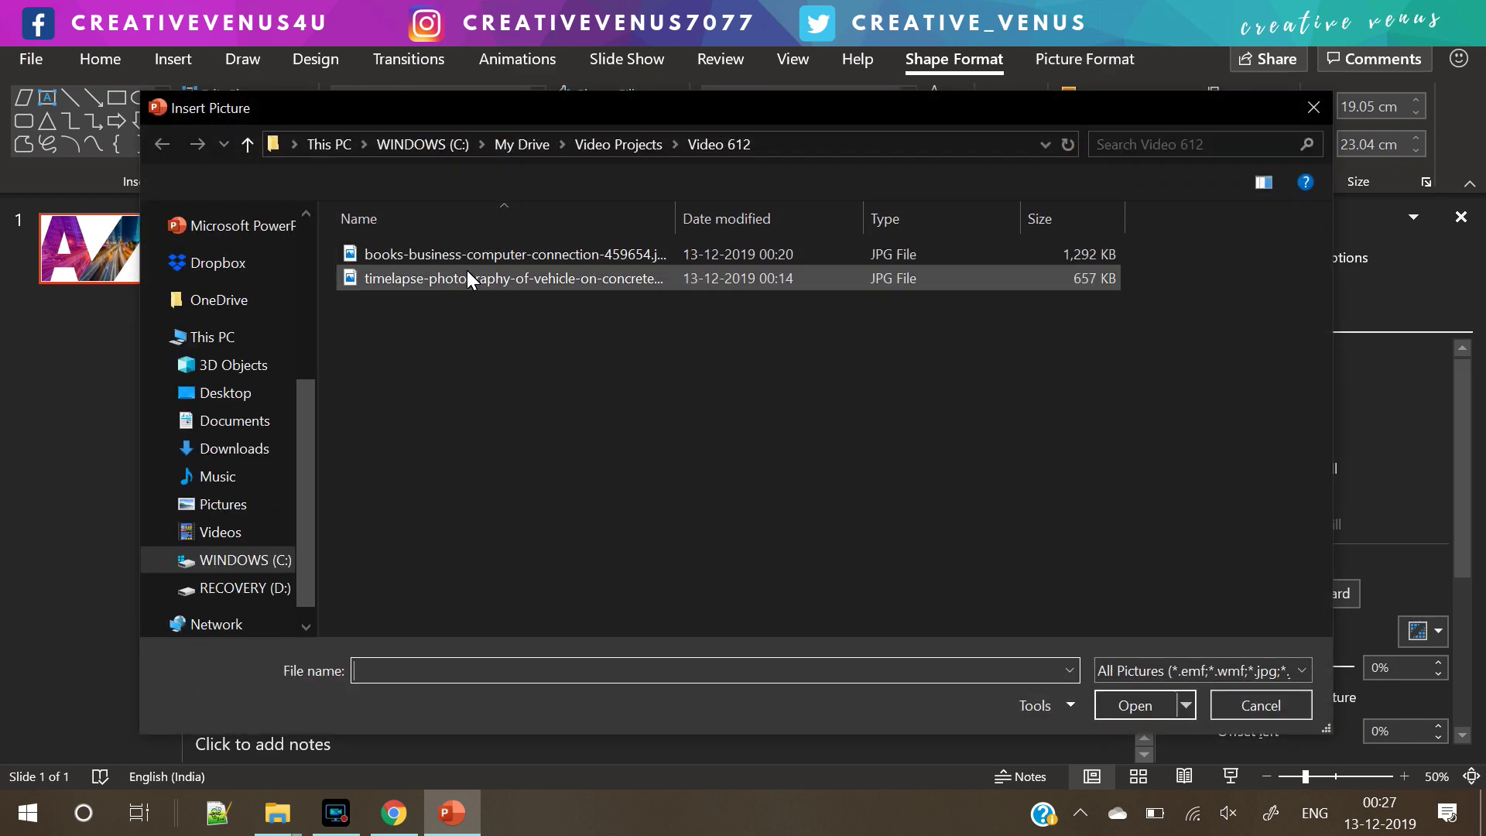
click(474, 254)
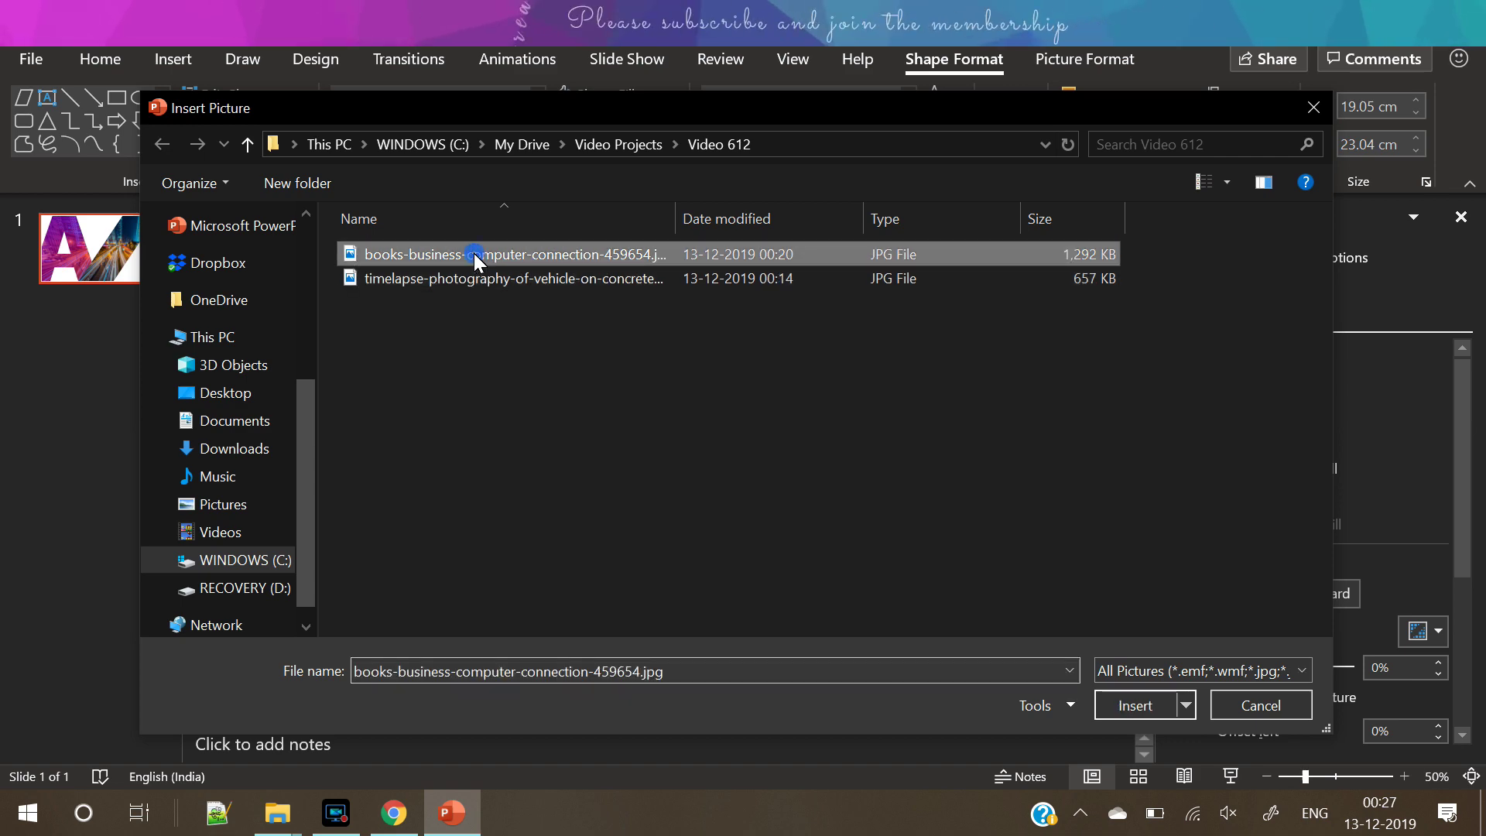
click(1155, 715)
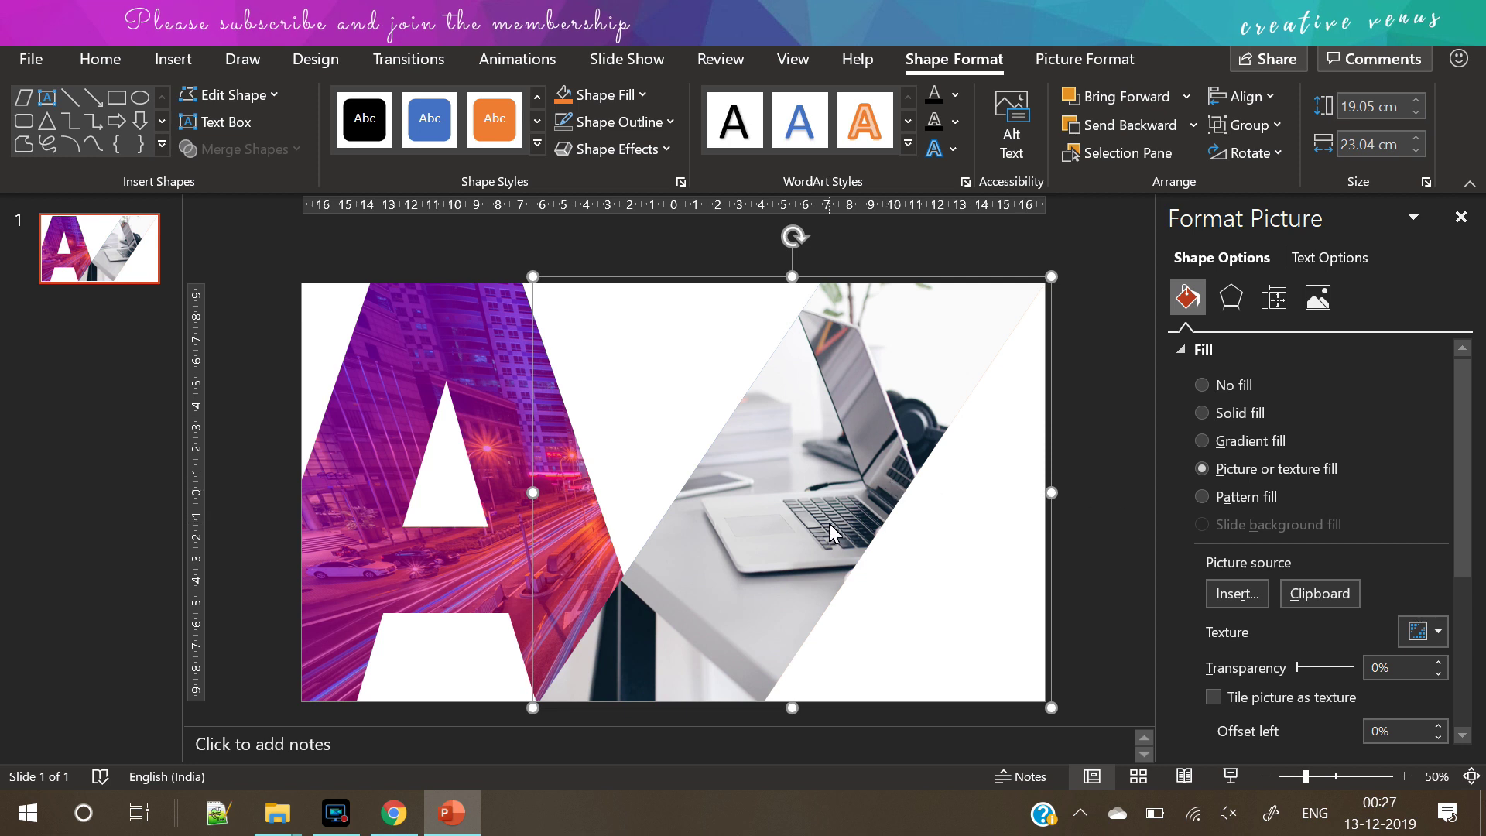
Send the laptop picture behind the stripes and reselect the slanted photo shapes
right_click(889, 322)
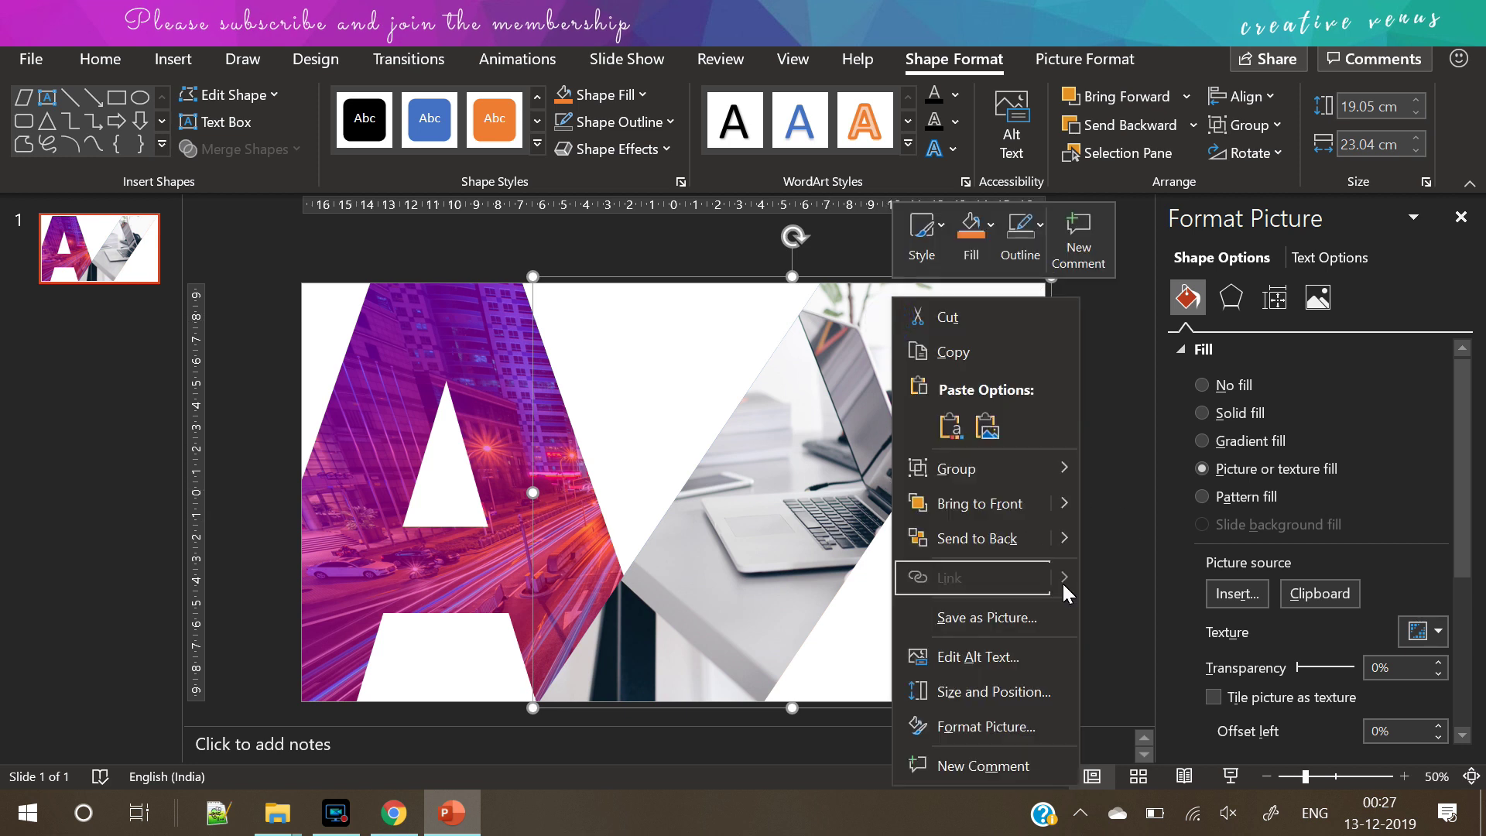
click(1022, 538)
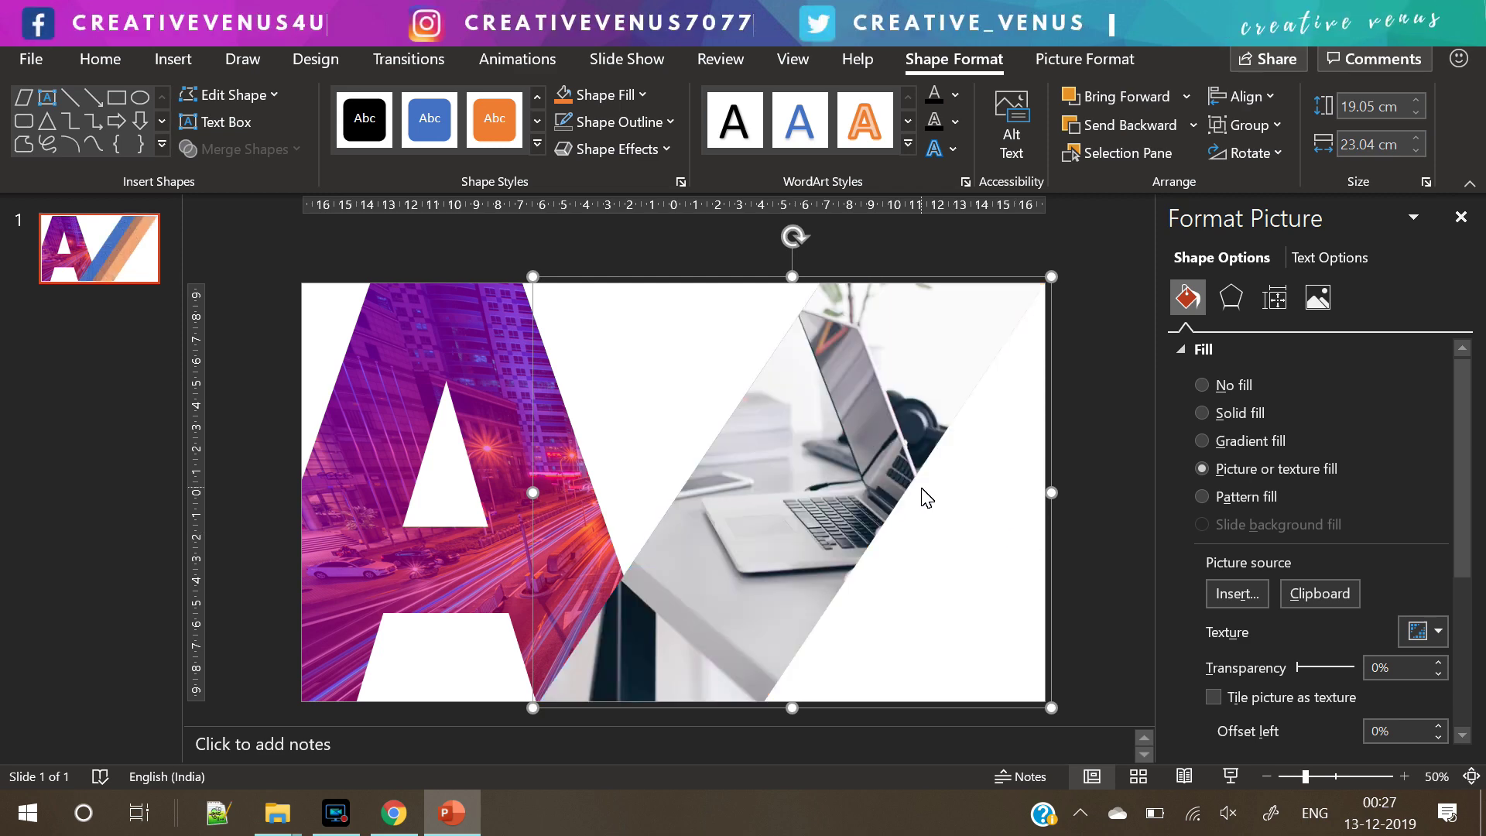
click(1101, 495)
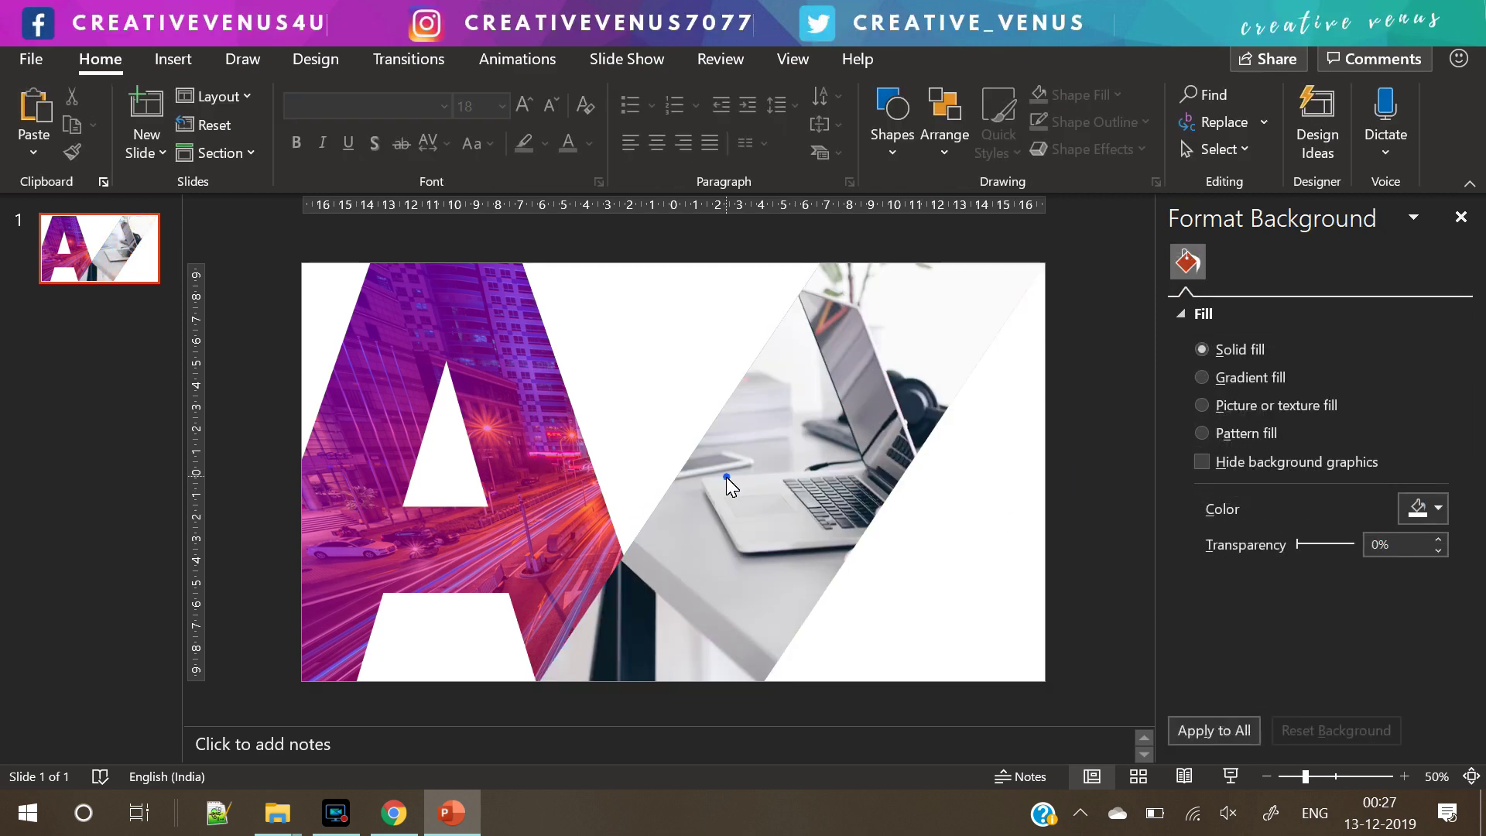
click(722, 484)
shift+click(718, 472)
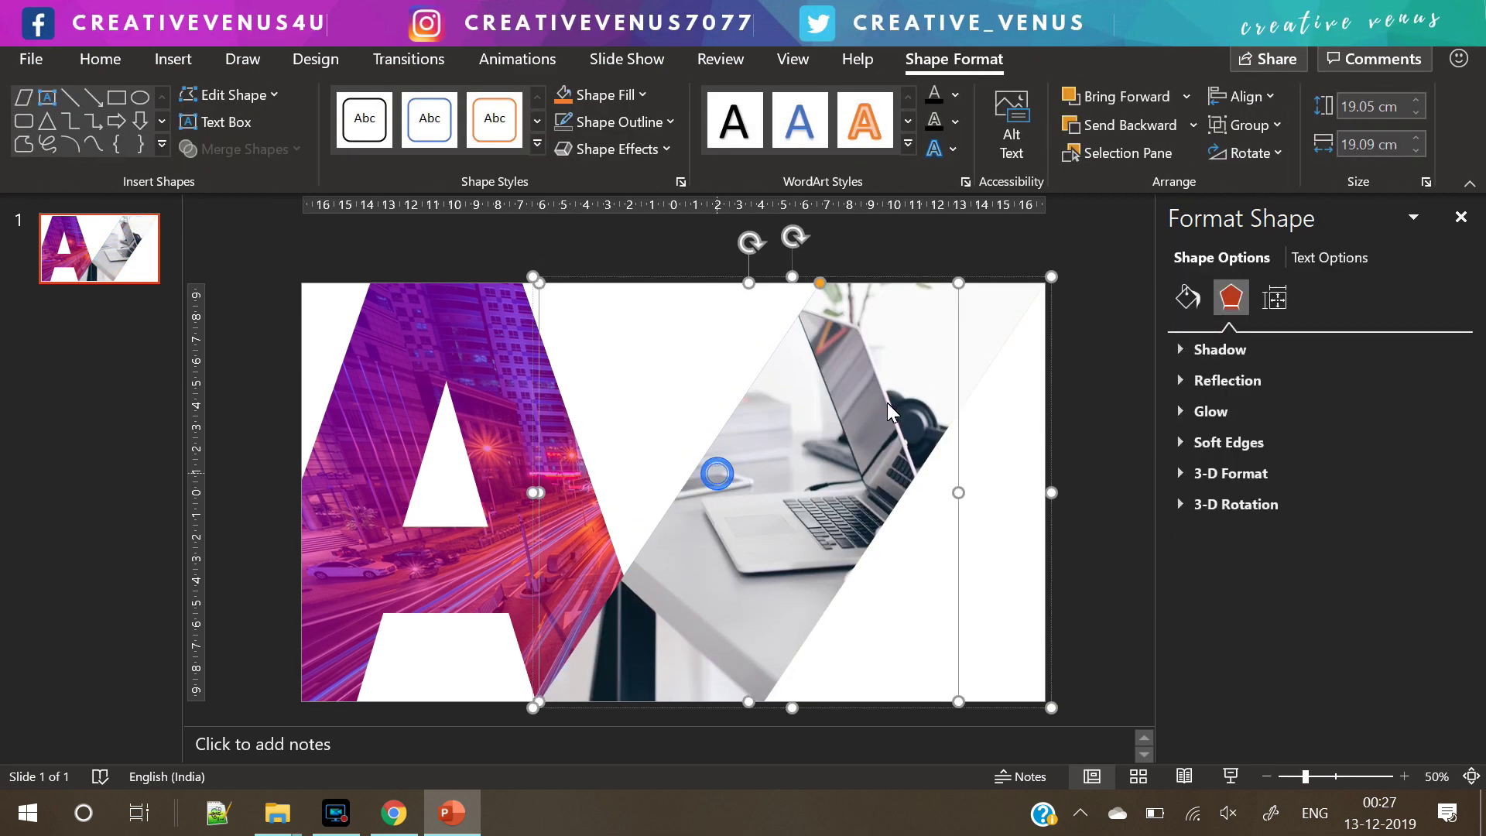
Apply an outer shadow with 21 pt blur to the slanted shapes and laptop parallelogram
click(1220, 351)
click(1421, 387)
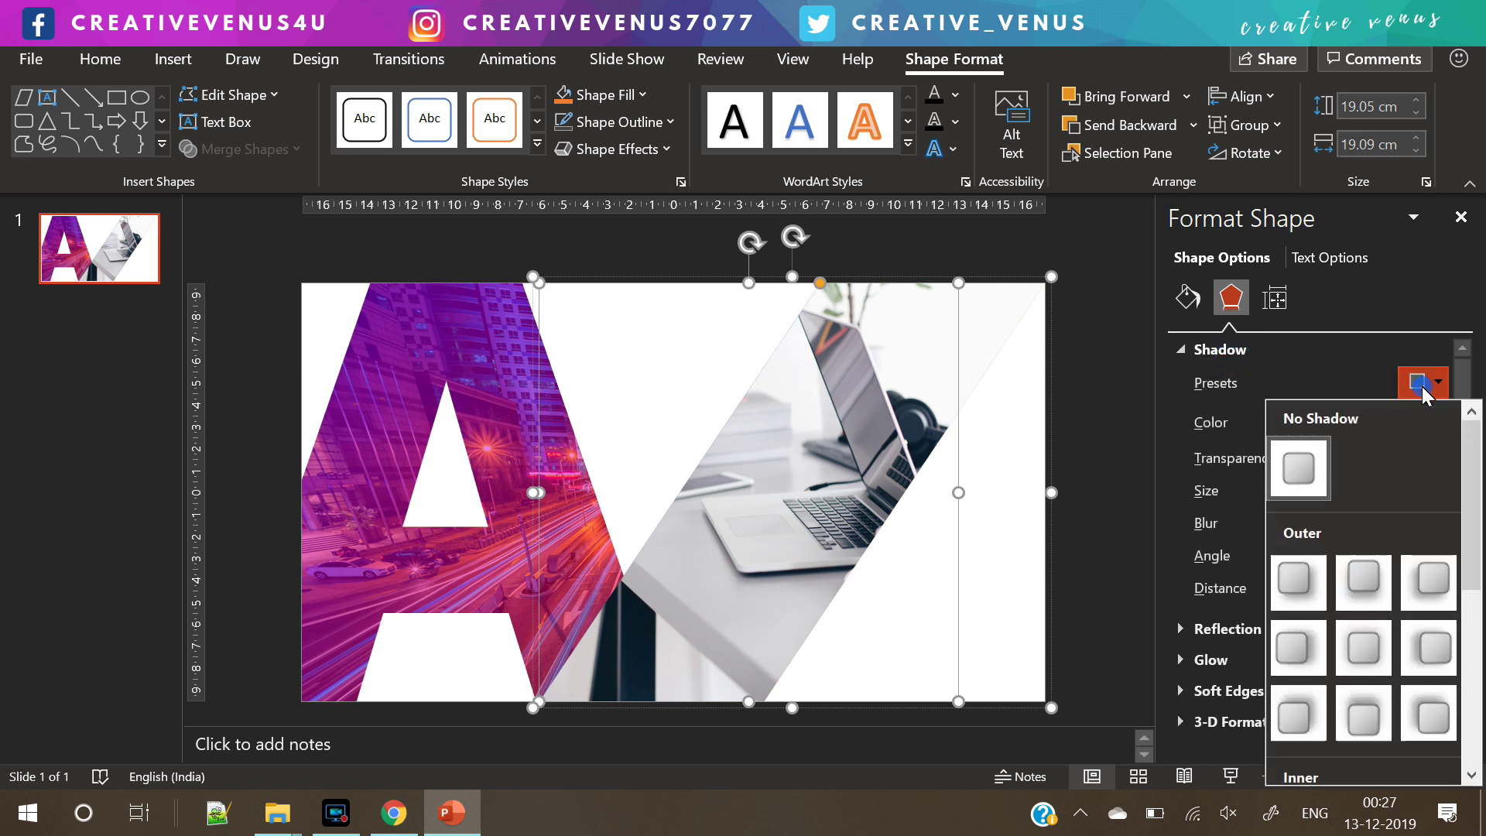
click(1297, 569)
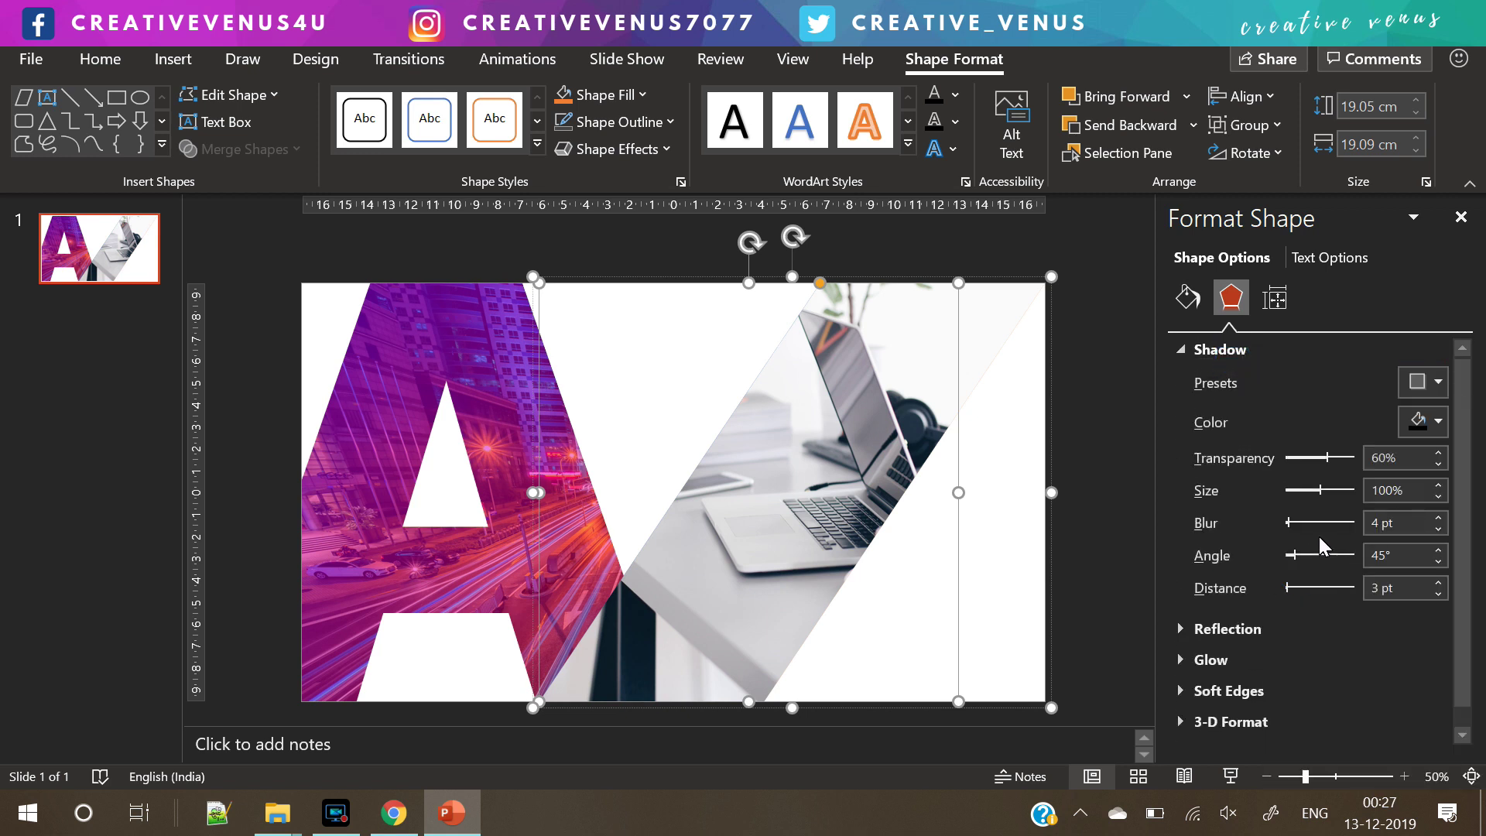
click(1292, 523)
click(889, 503)
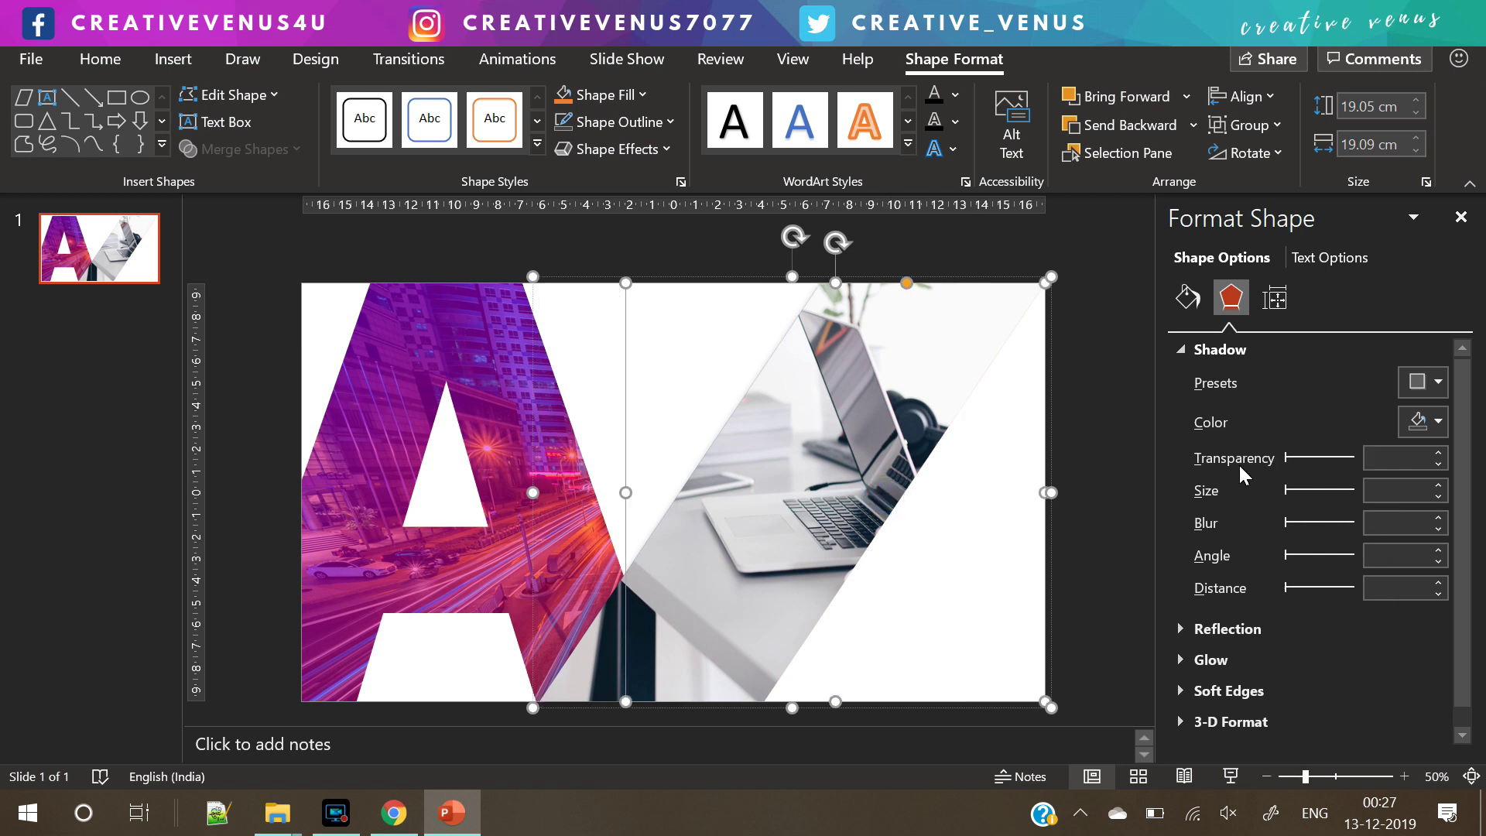
click(925, 412)
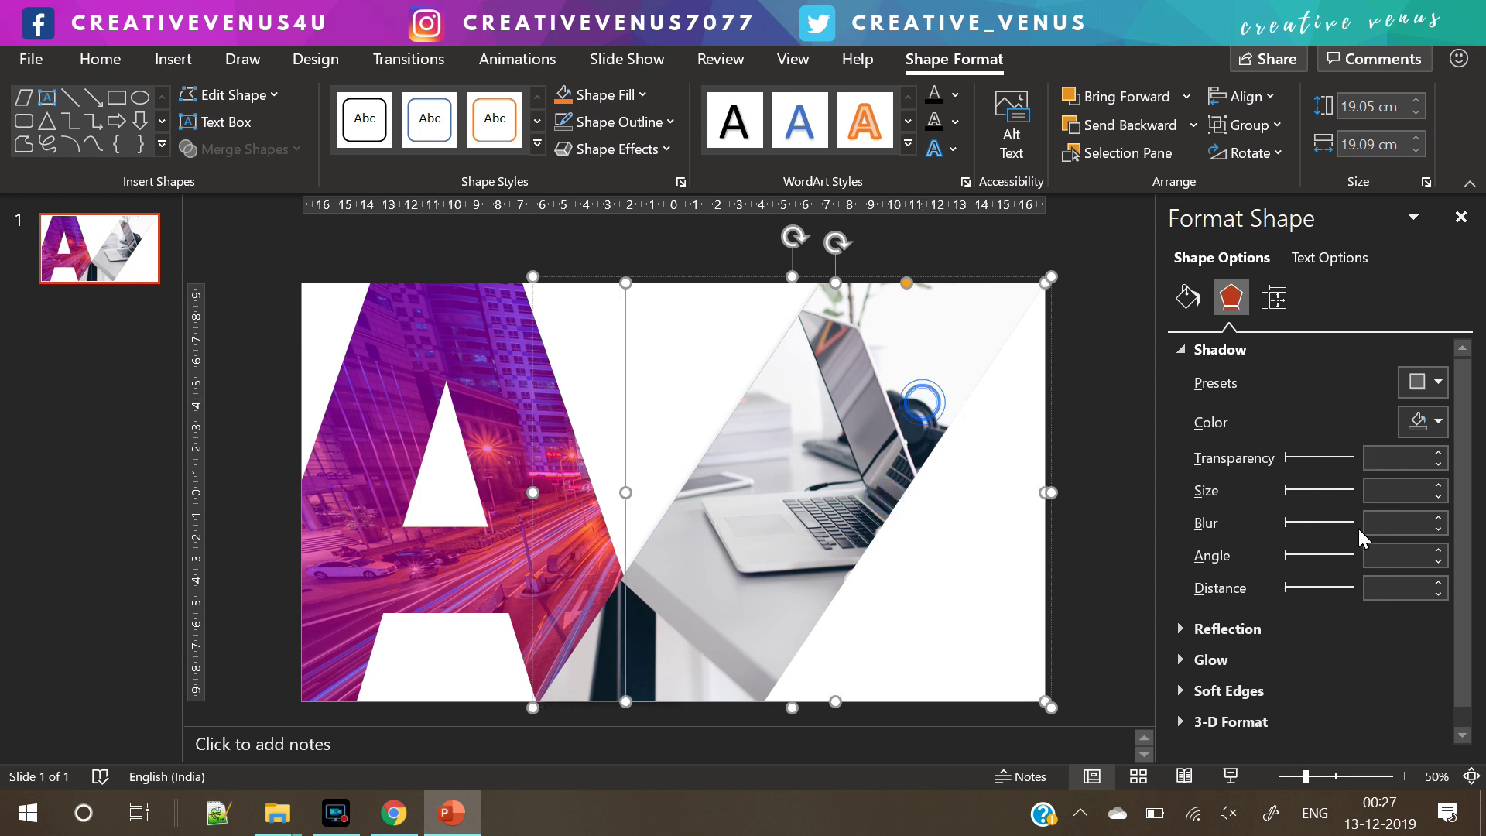
click(1437, 382)
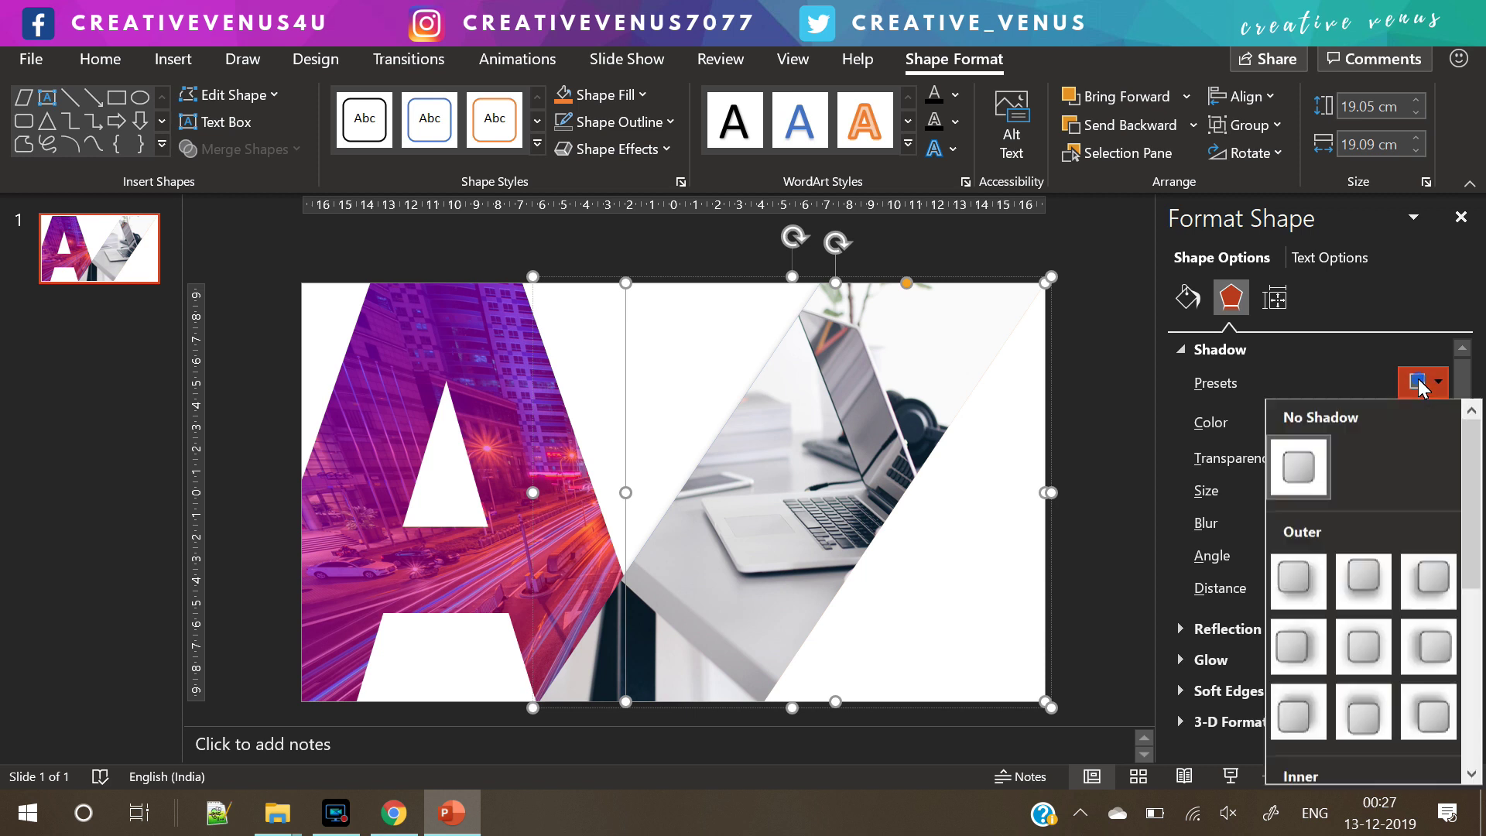
click(1293, 581)
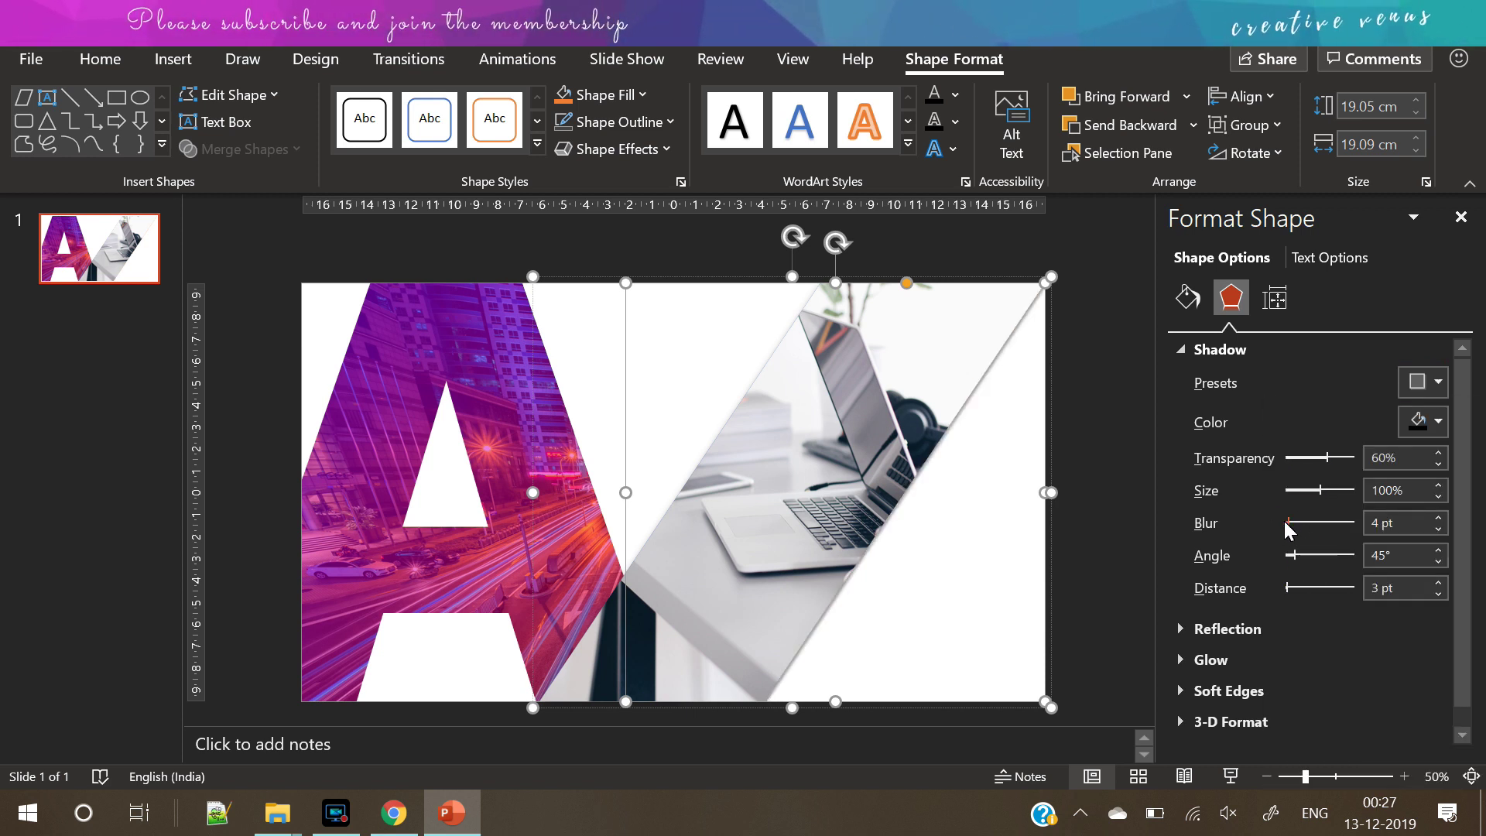
drag(1288, 523, 1297, 522)
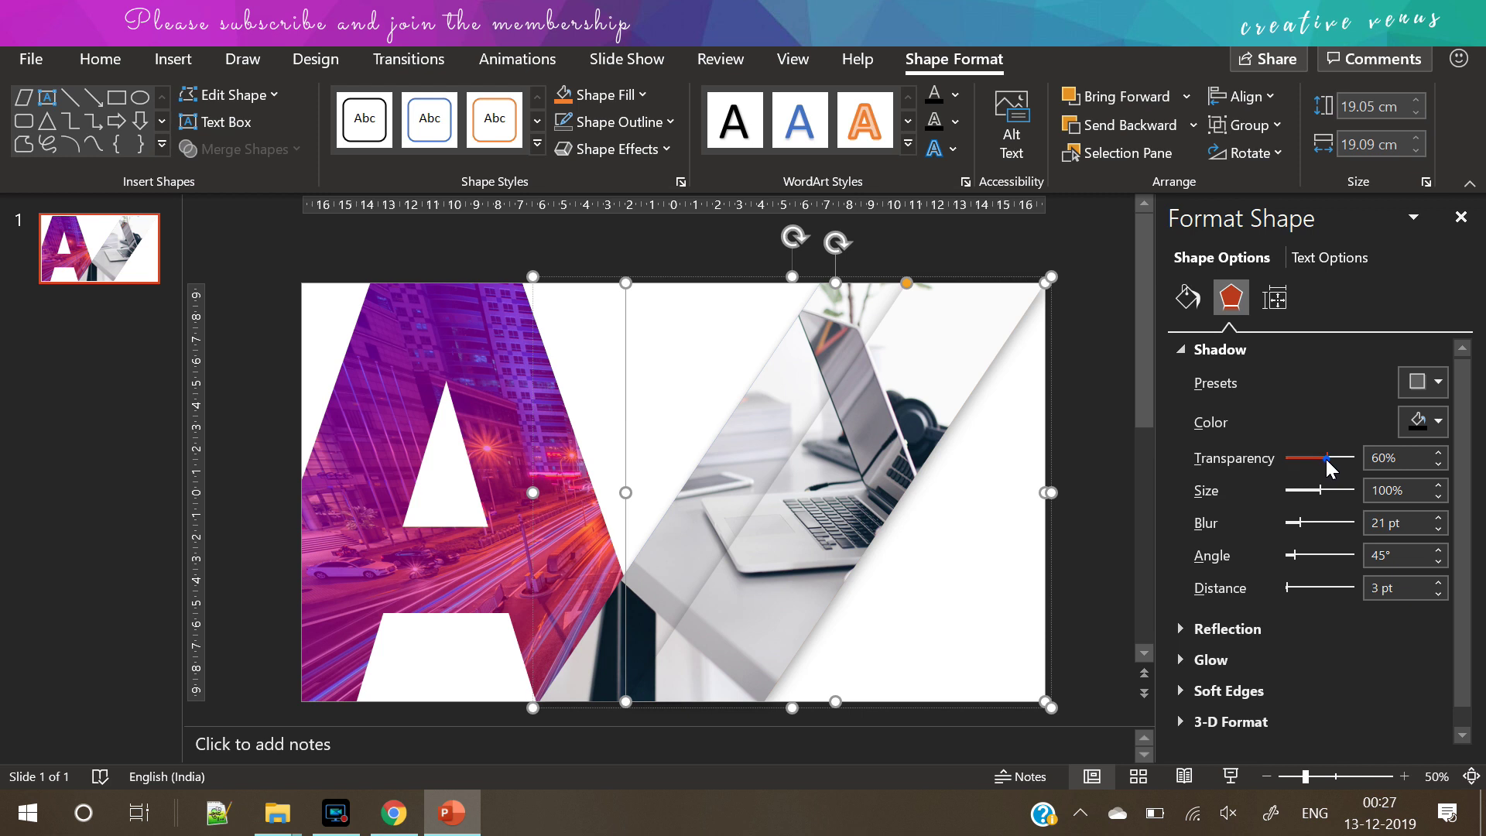
Set the shadow transparency to 42% and give it a dark colour
mouse_move(1329, 460)
mouse_down()
mouse_move(1301, 461)
mouse_move(1315, 460)
mouse_up()
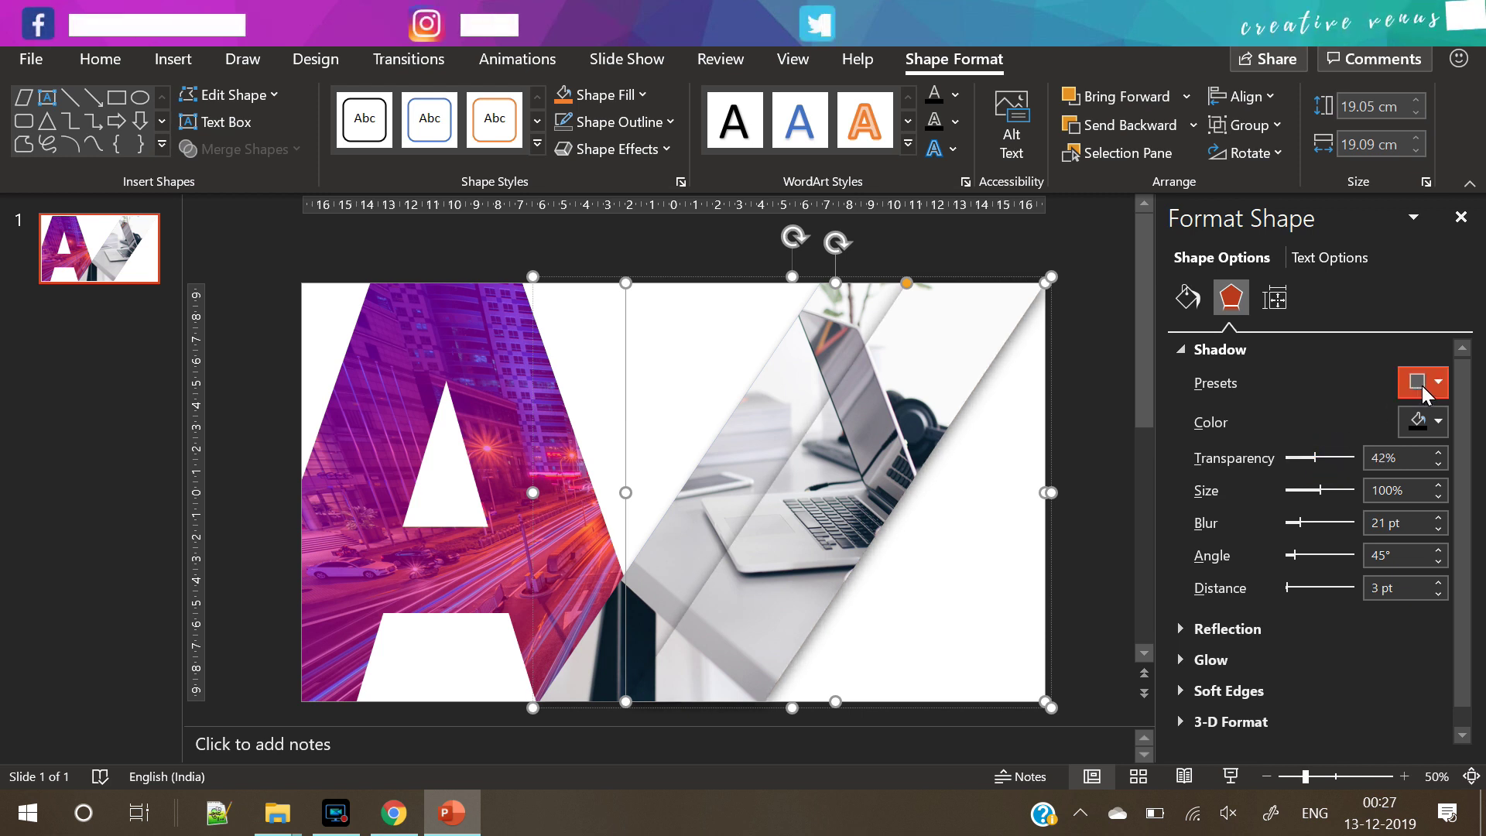
click(1427, 423)
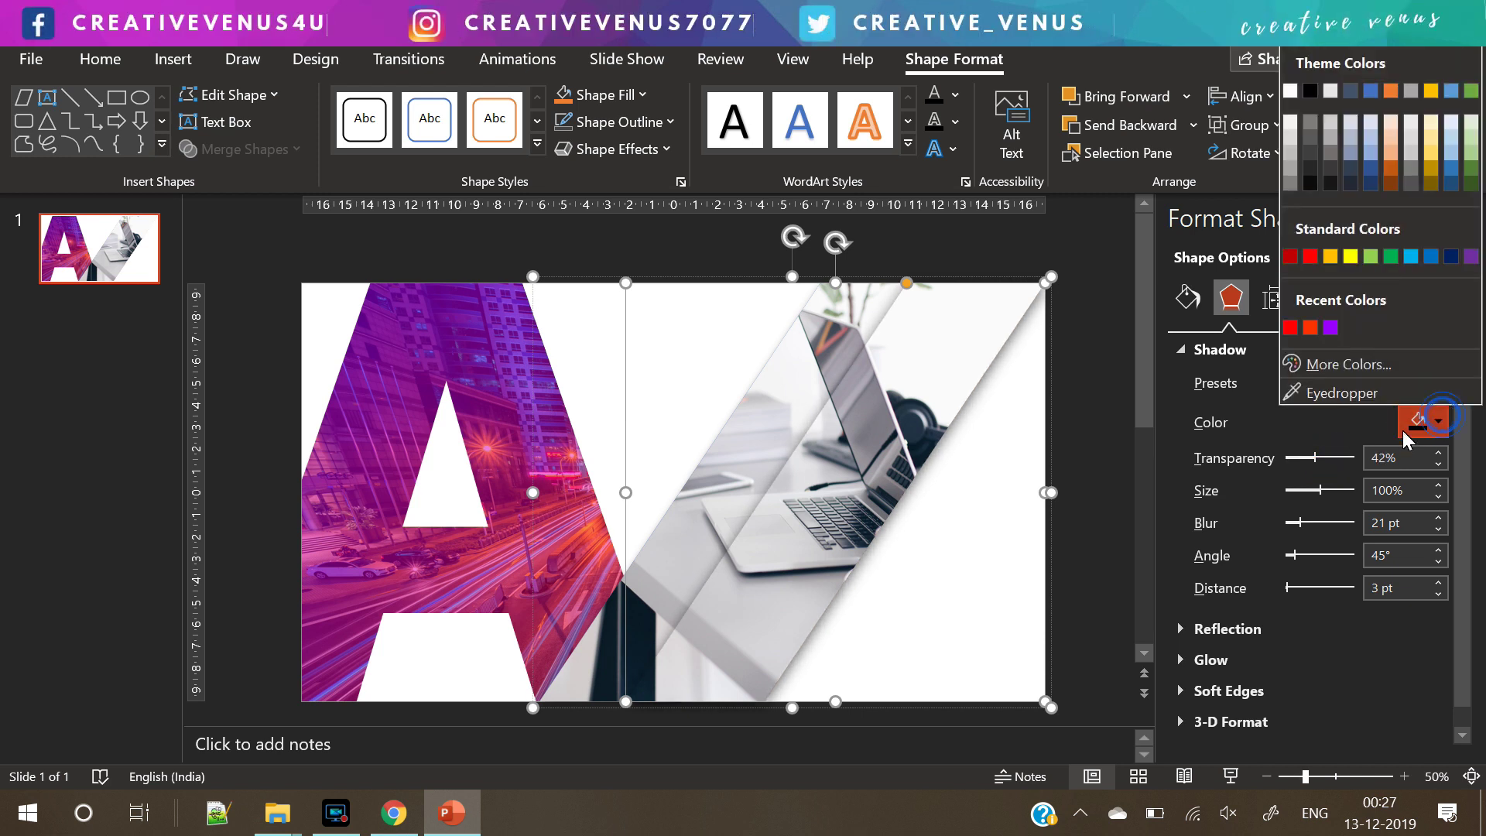
click(1331, 169)
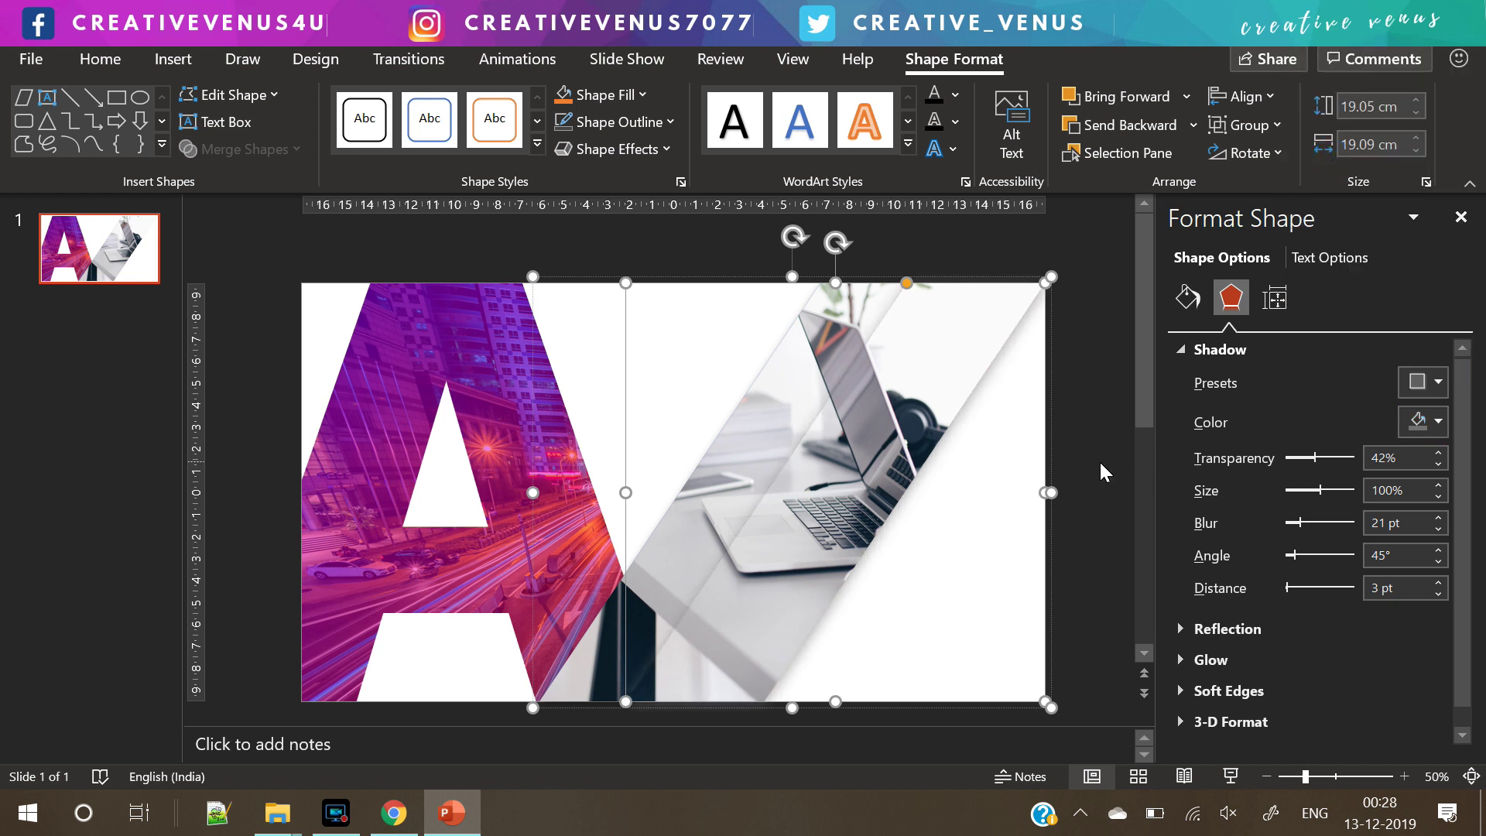
click(1418, 425)
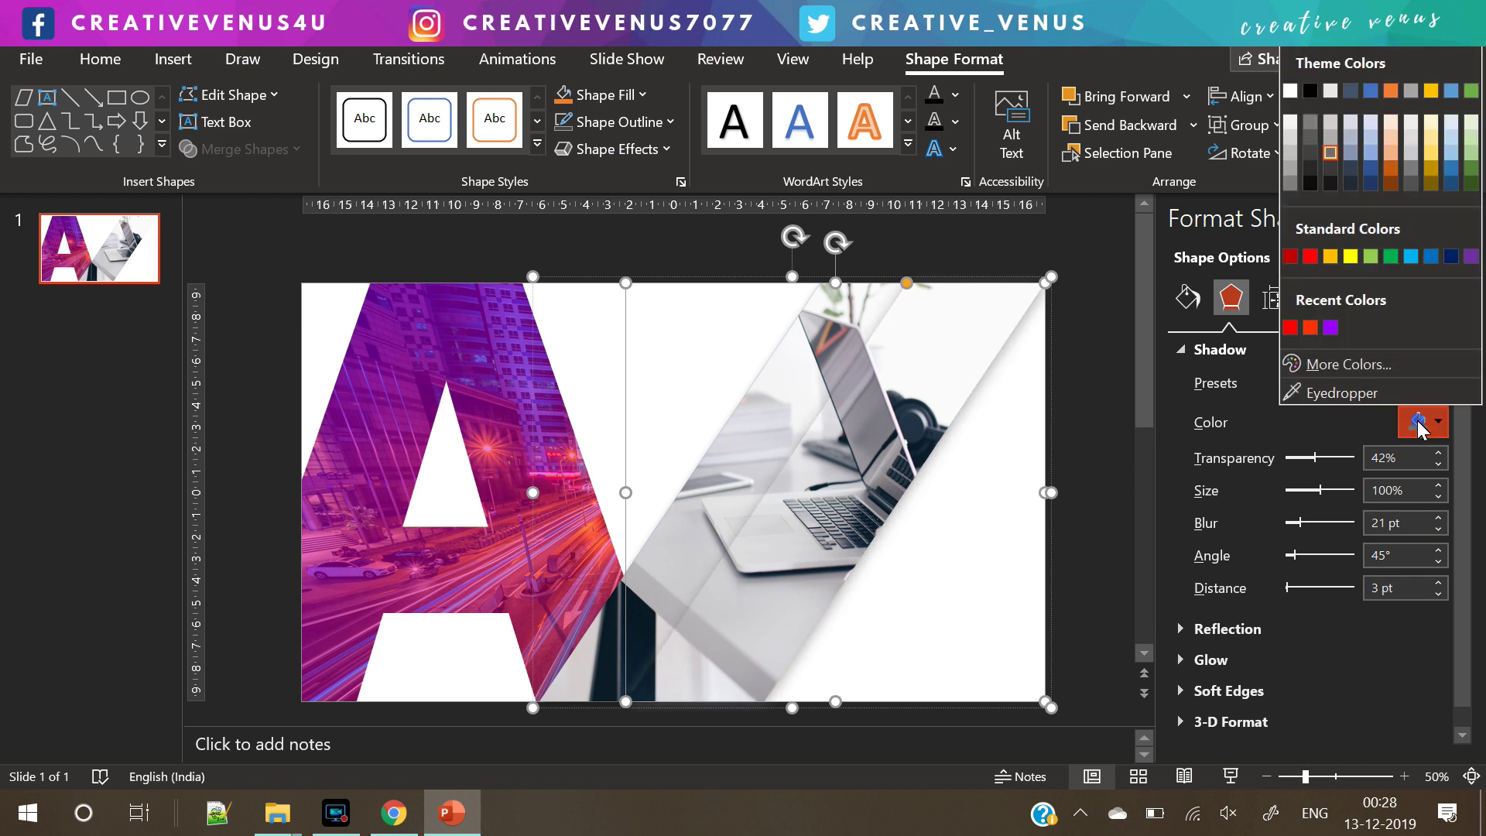
click(1330, 171)
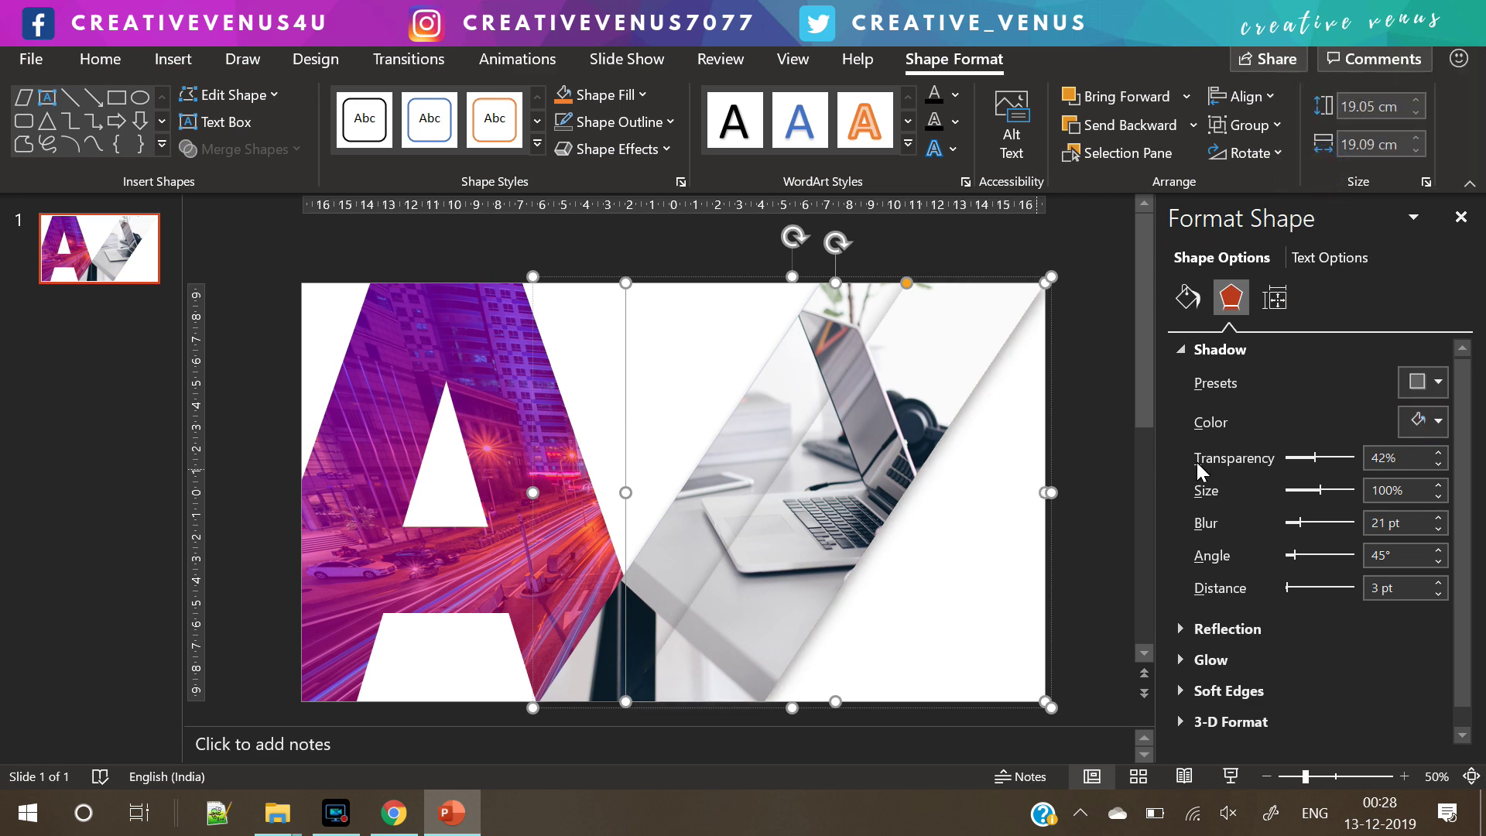
click(1085, 507)
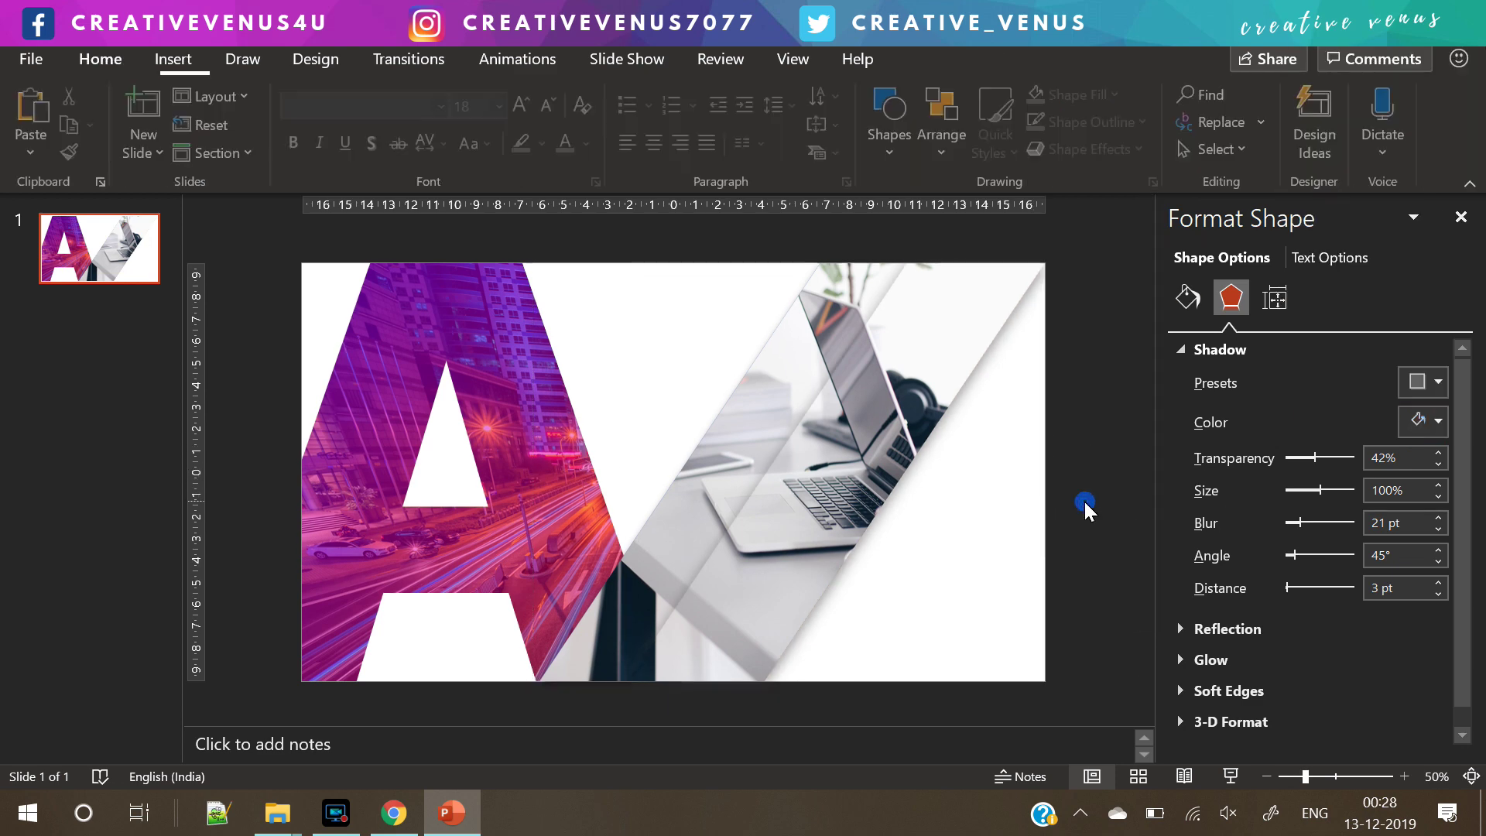
click(842, 507)
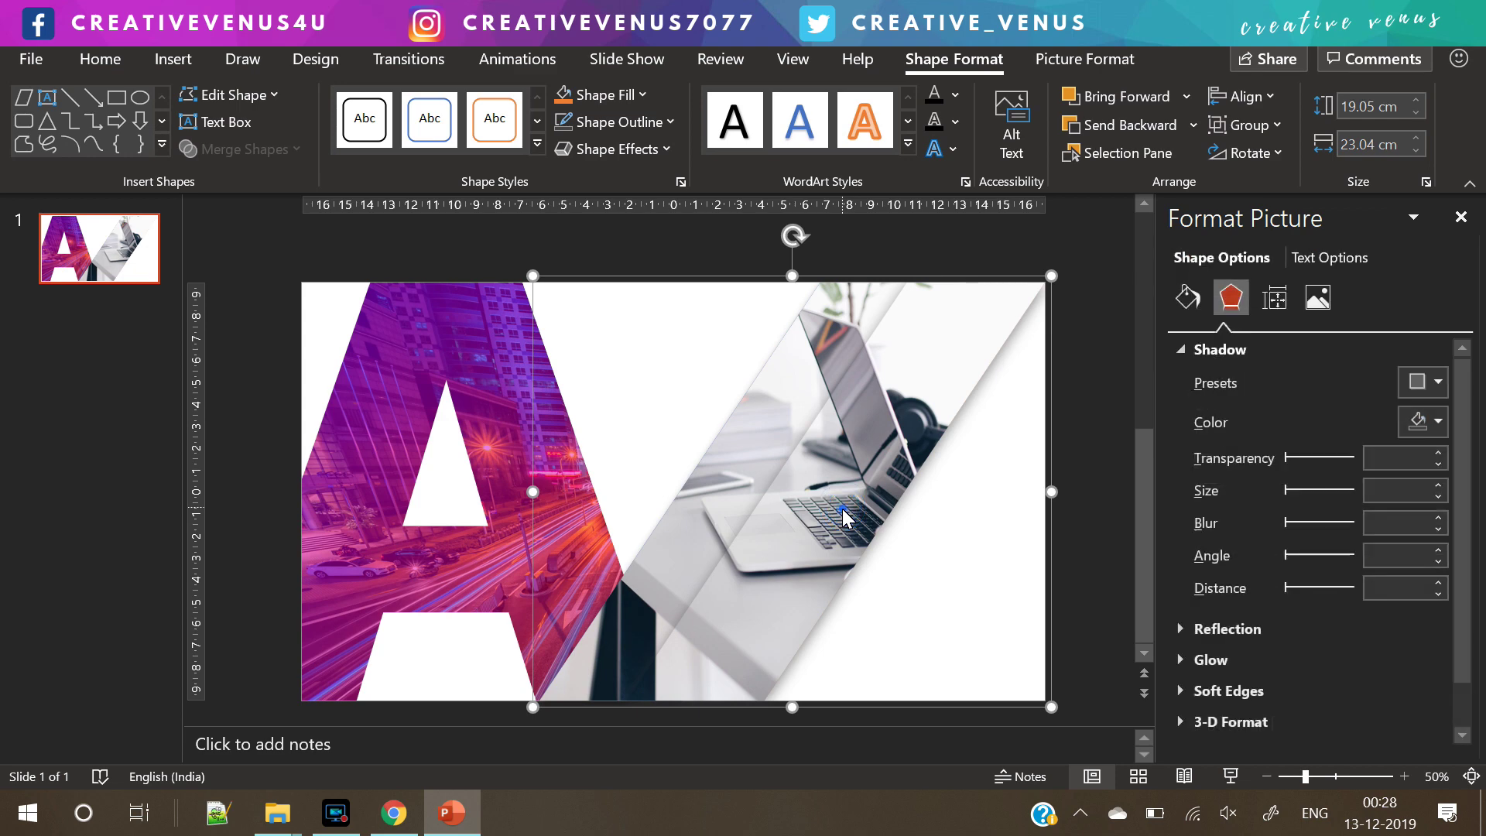
Send the laptop picture to the back
right_click(842, 508)
click(929, 260)
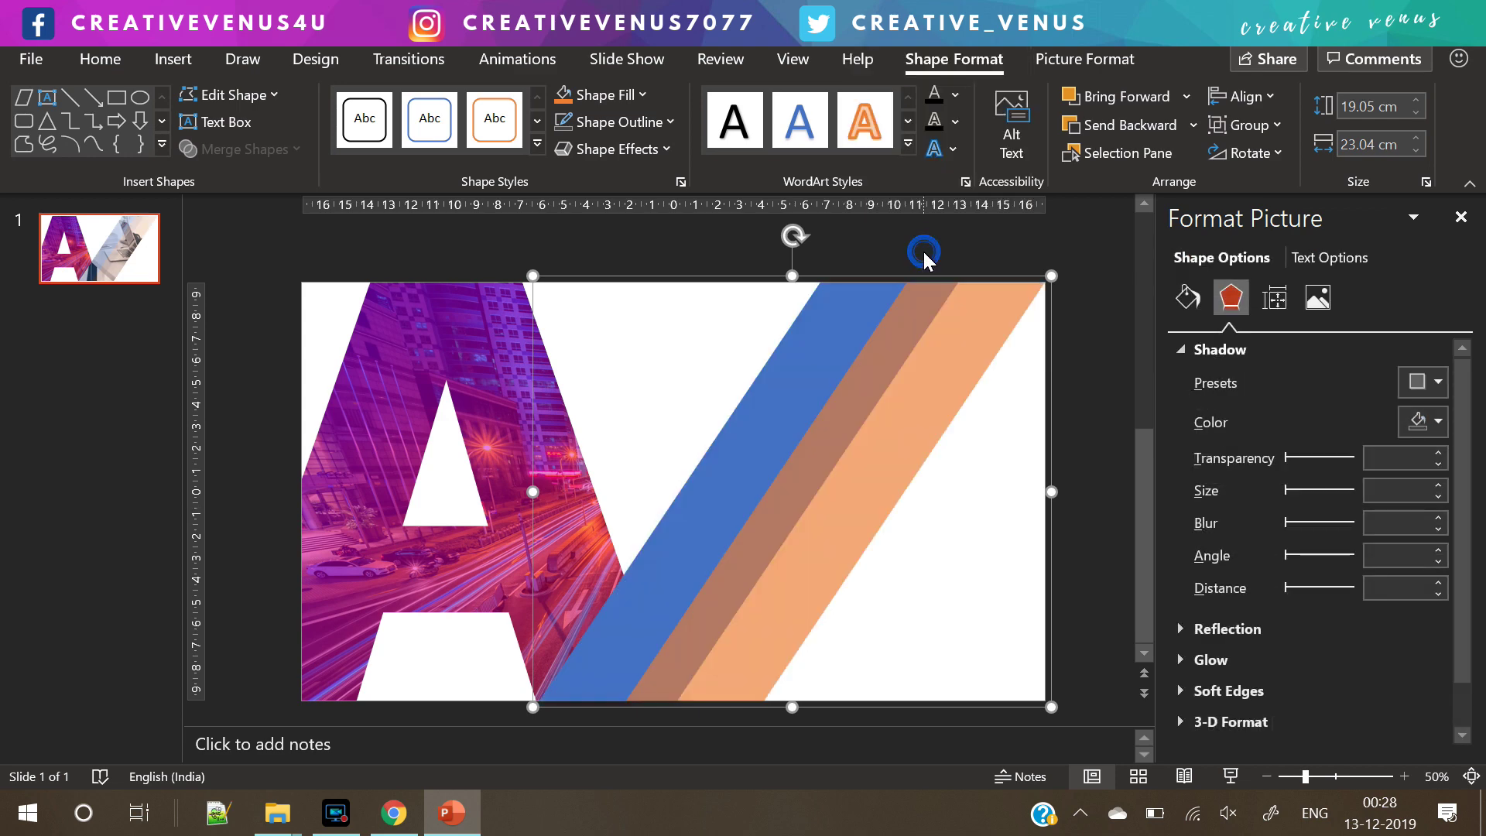
click(1066, 416)
Give the blue stripe a semi-transparent black-to-white gradient darkening toward the bottom-left
click(778, 417)
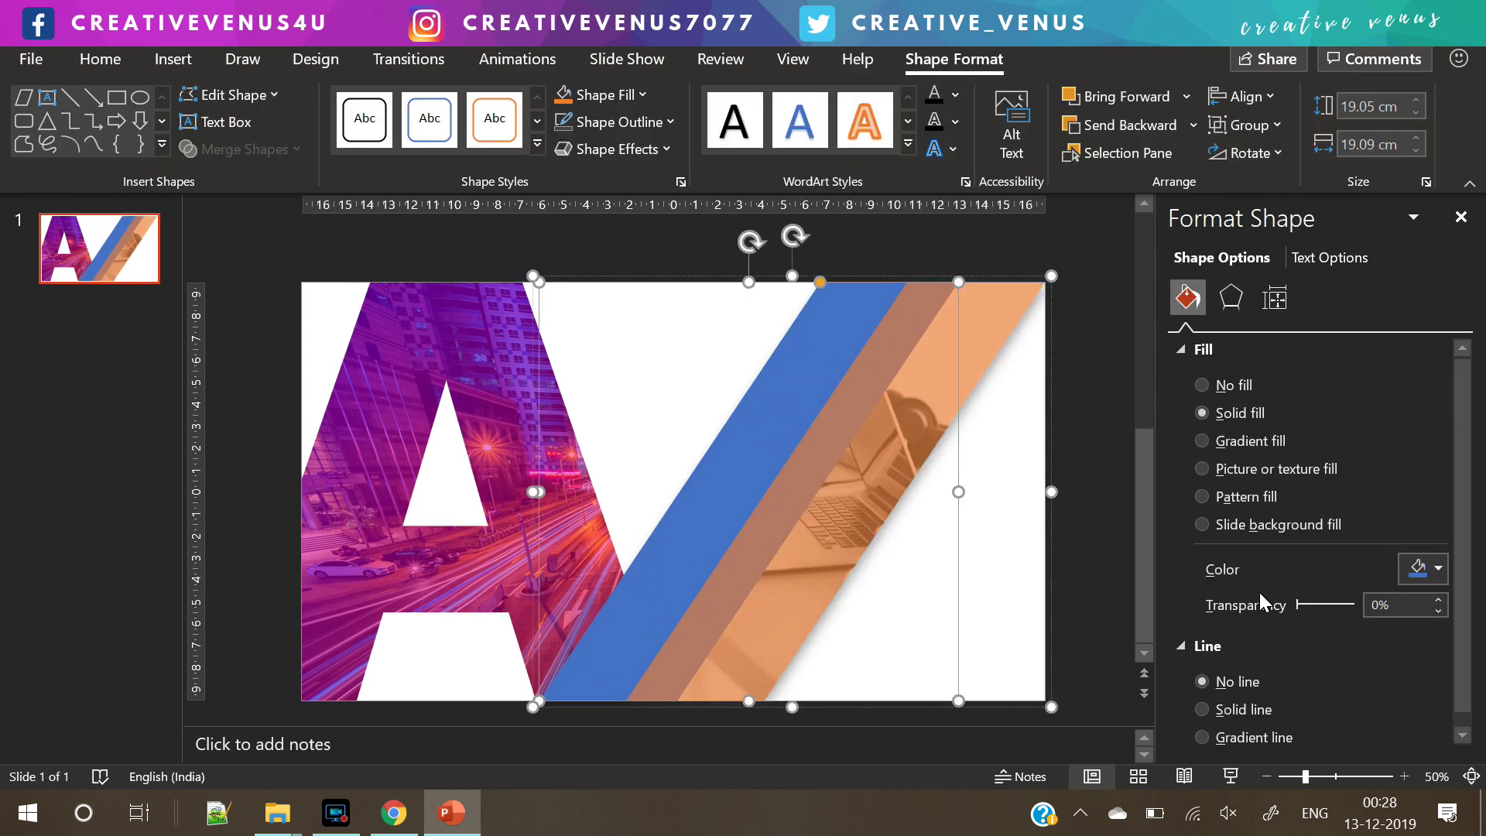
click(1272, 444)
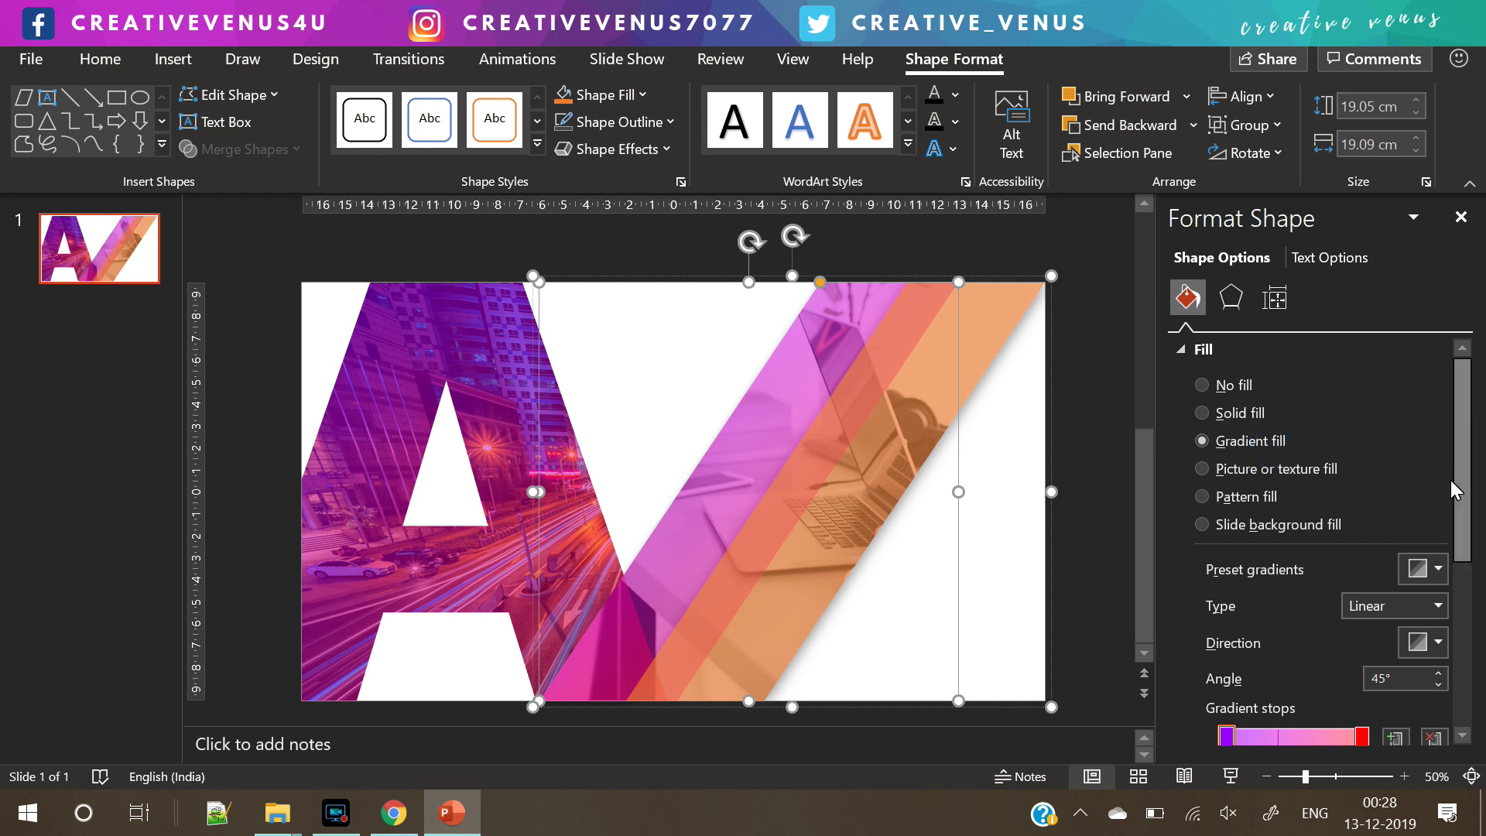
drag(1462, 497, 1470, 615)
click(1428, 564)
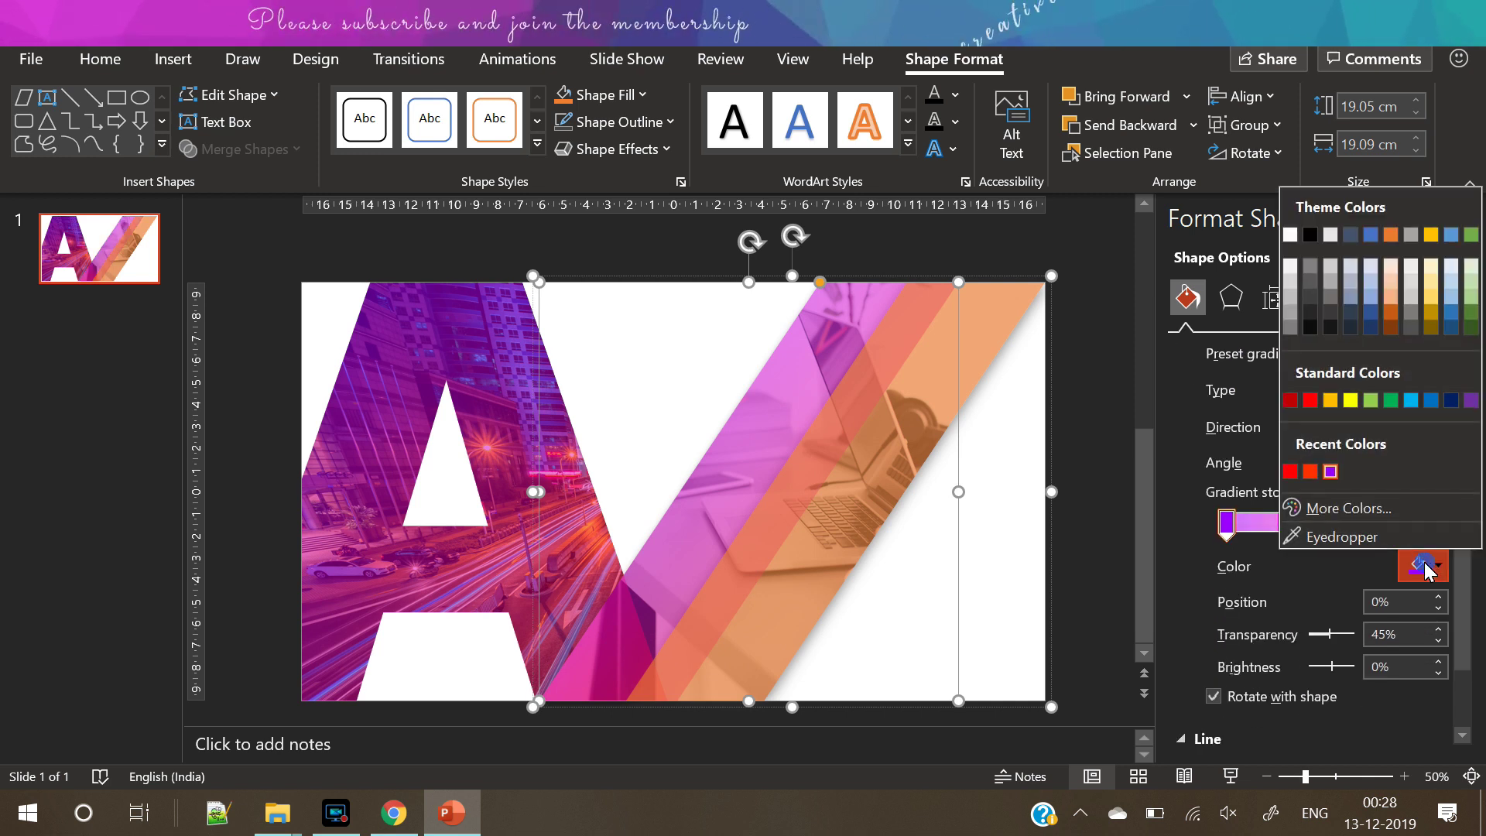
click(1308, 235)
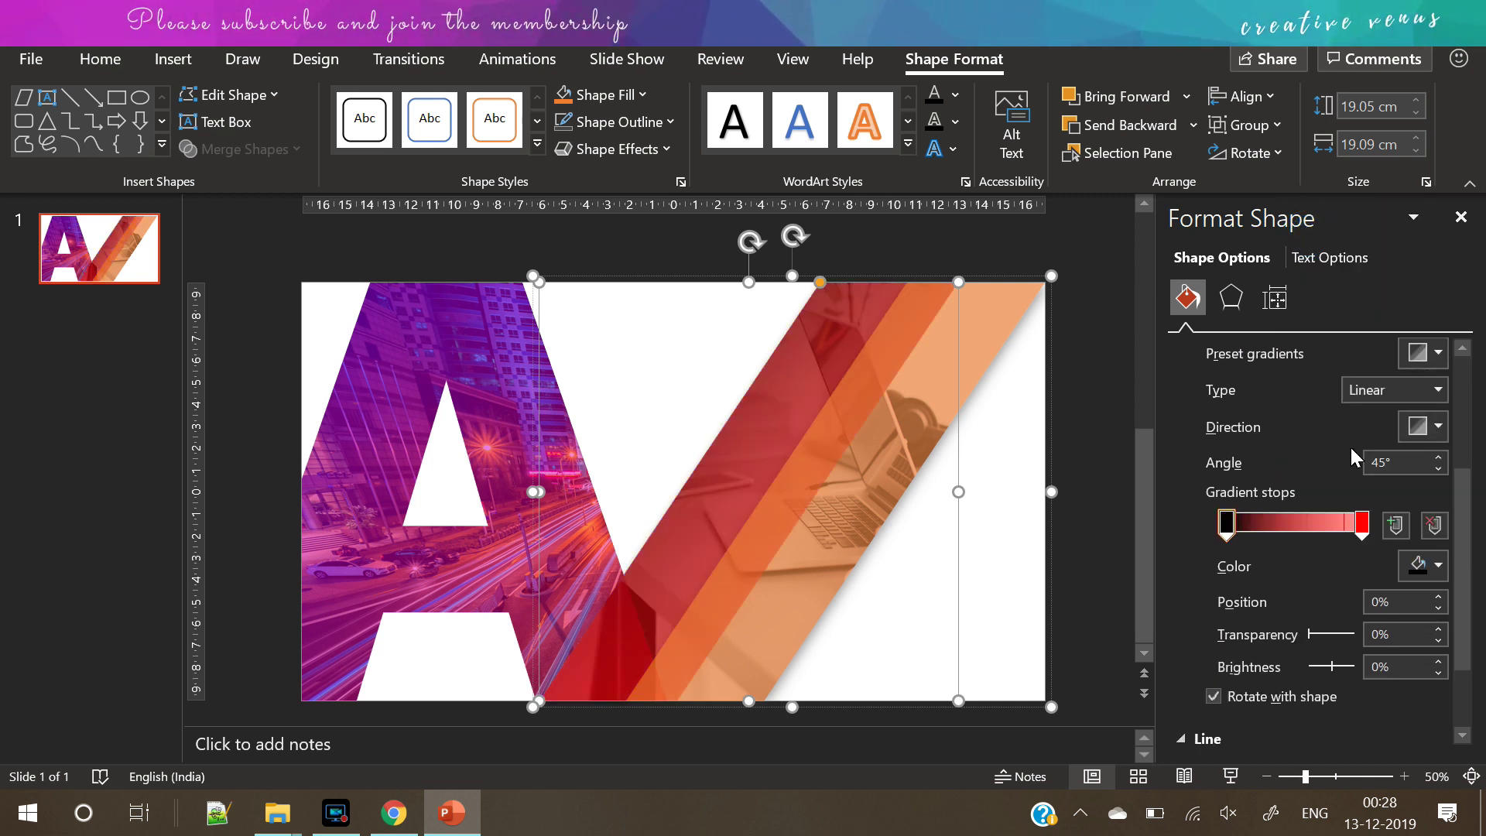
click(1363, 524)
click(1436, 566)
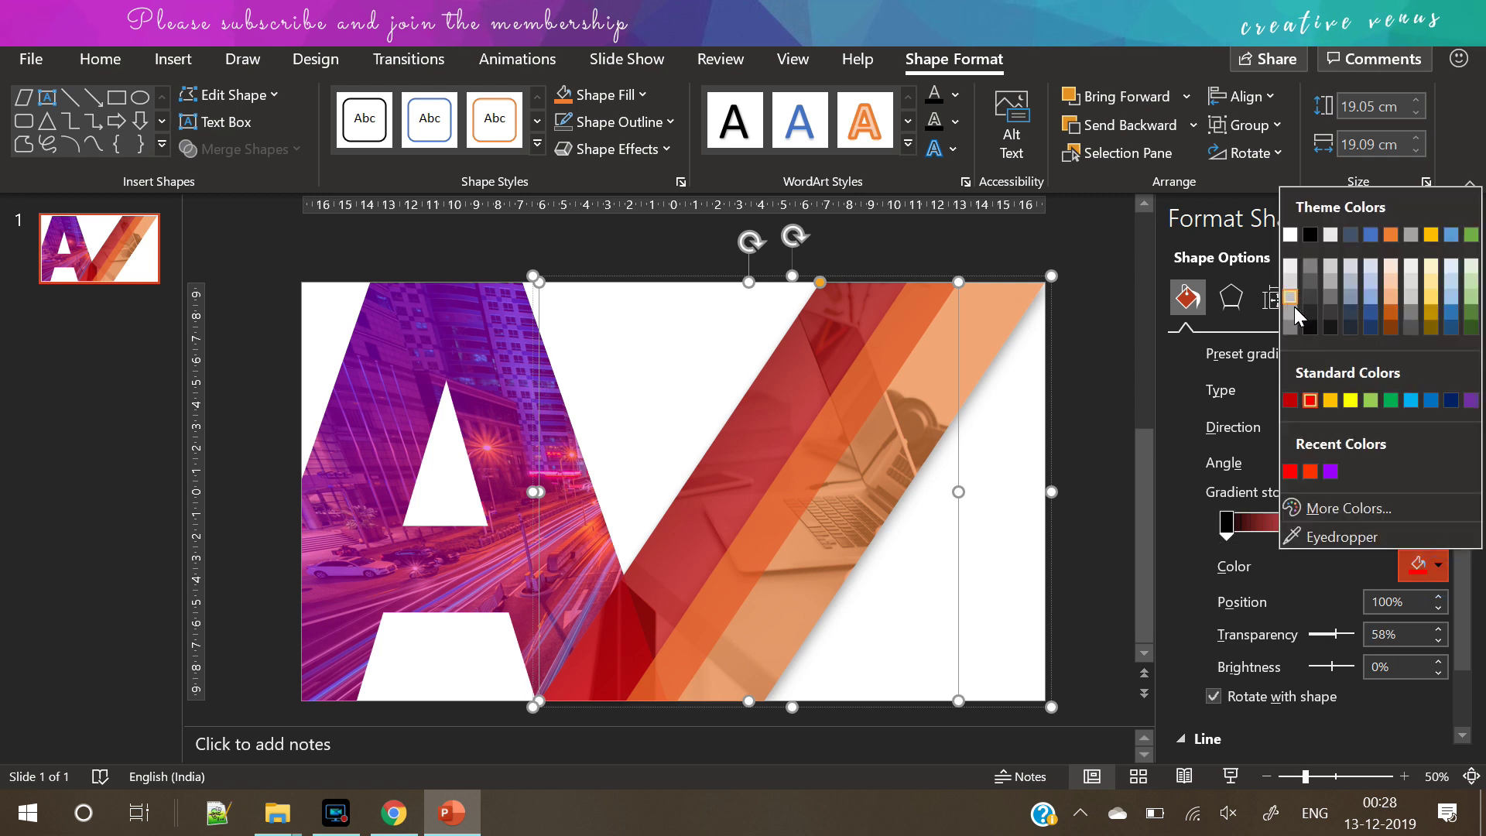
click(1289, 234)
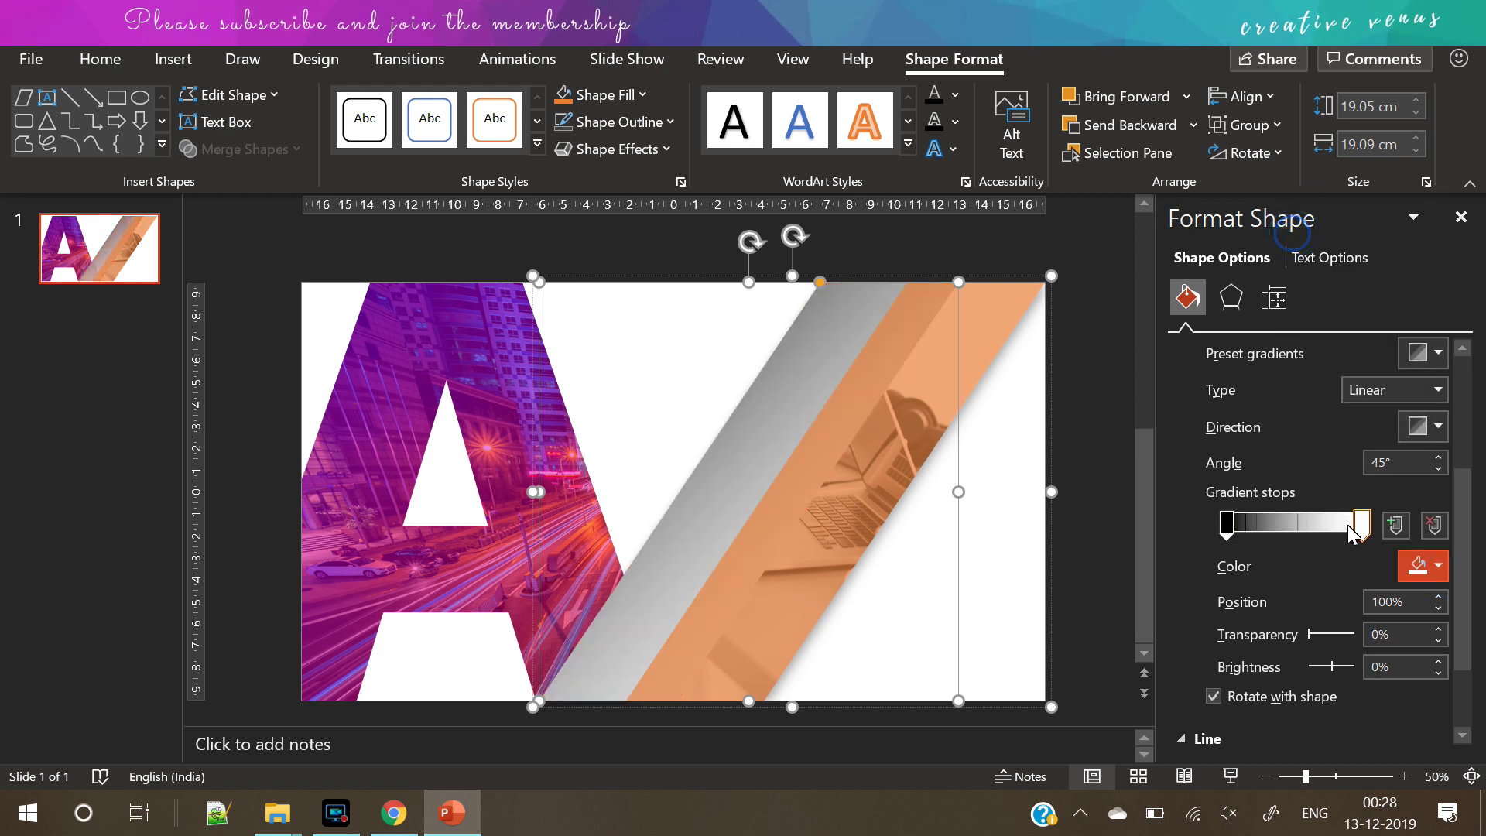
click(1423, 425)
click(1231, 558)
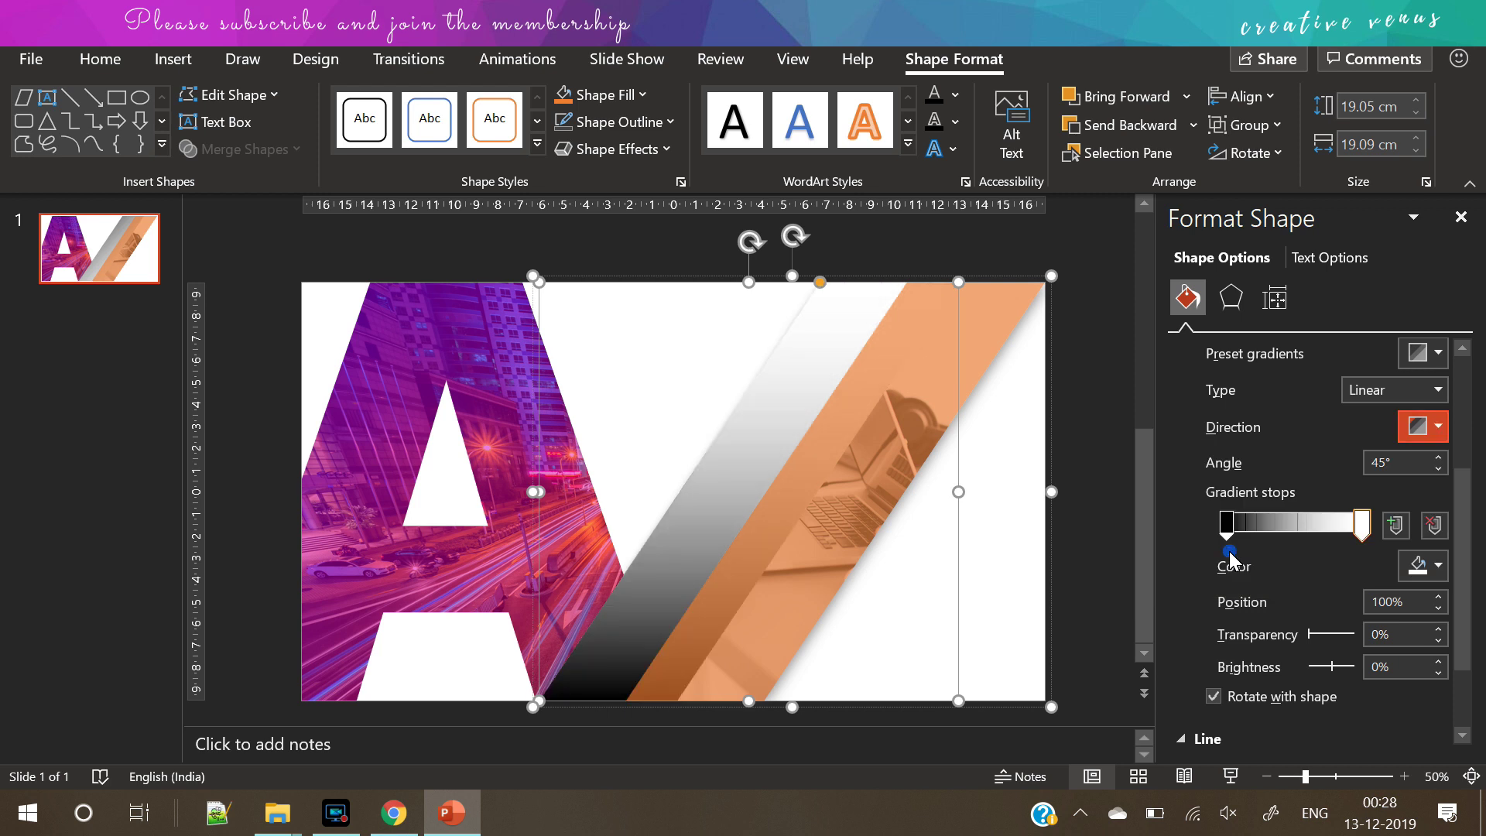
drag(1309, 636, 1336, 634)
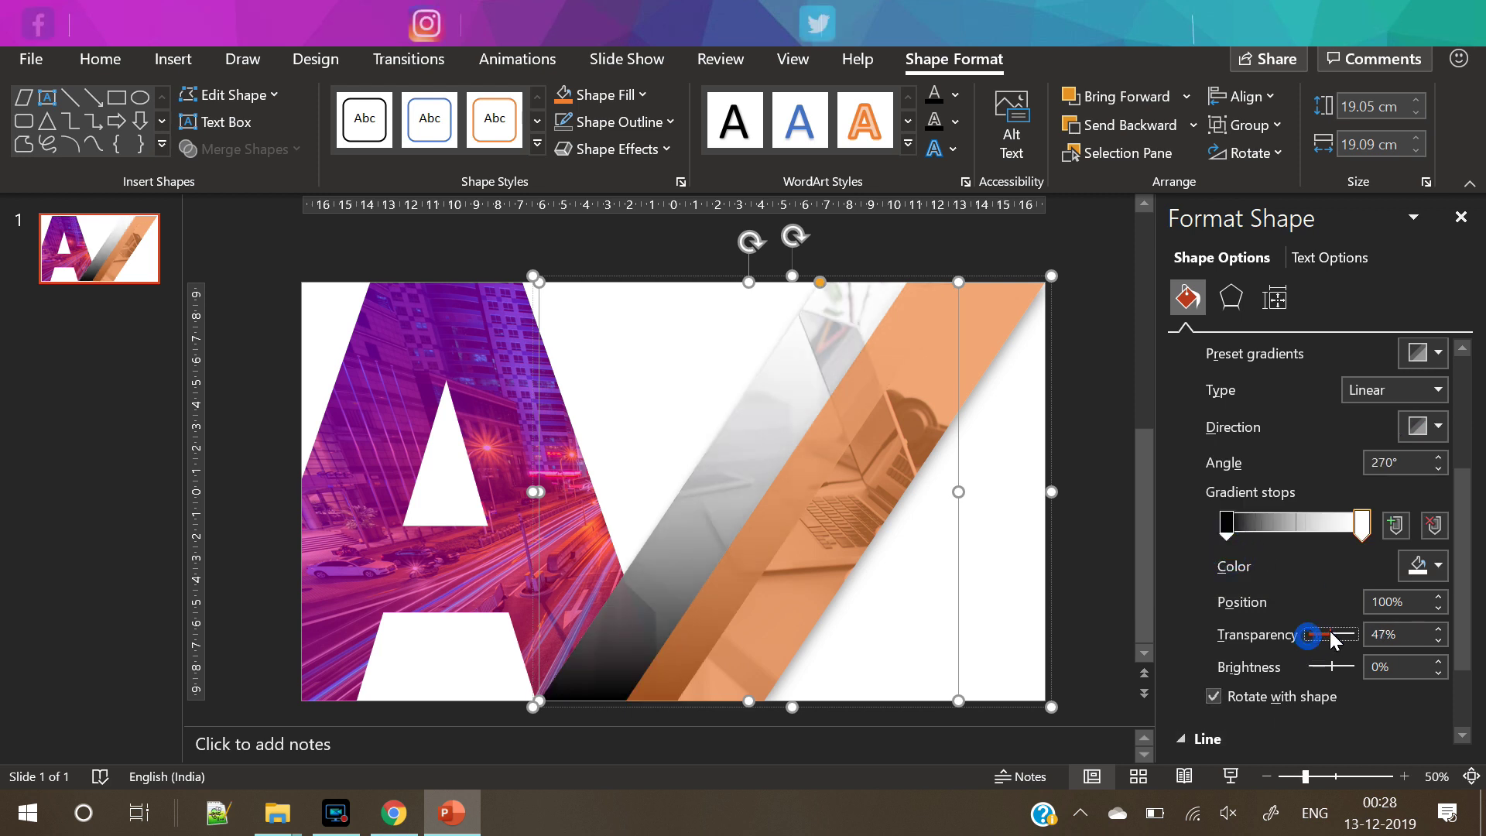
Make the blue stripe's left gradient stop white and fade both stops' transparency
click(1227, 525)
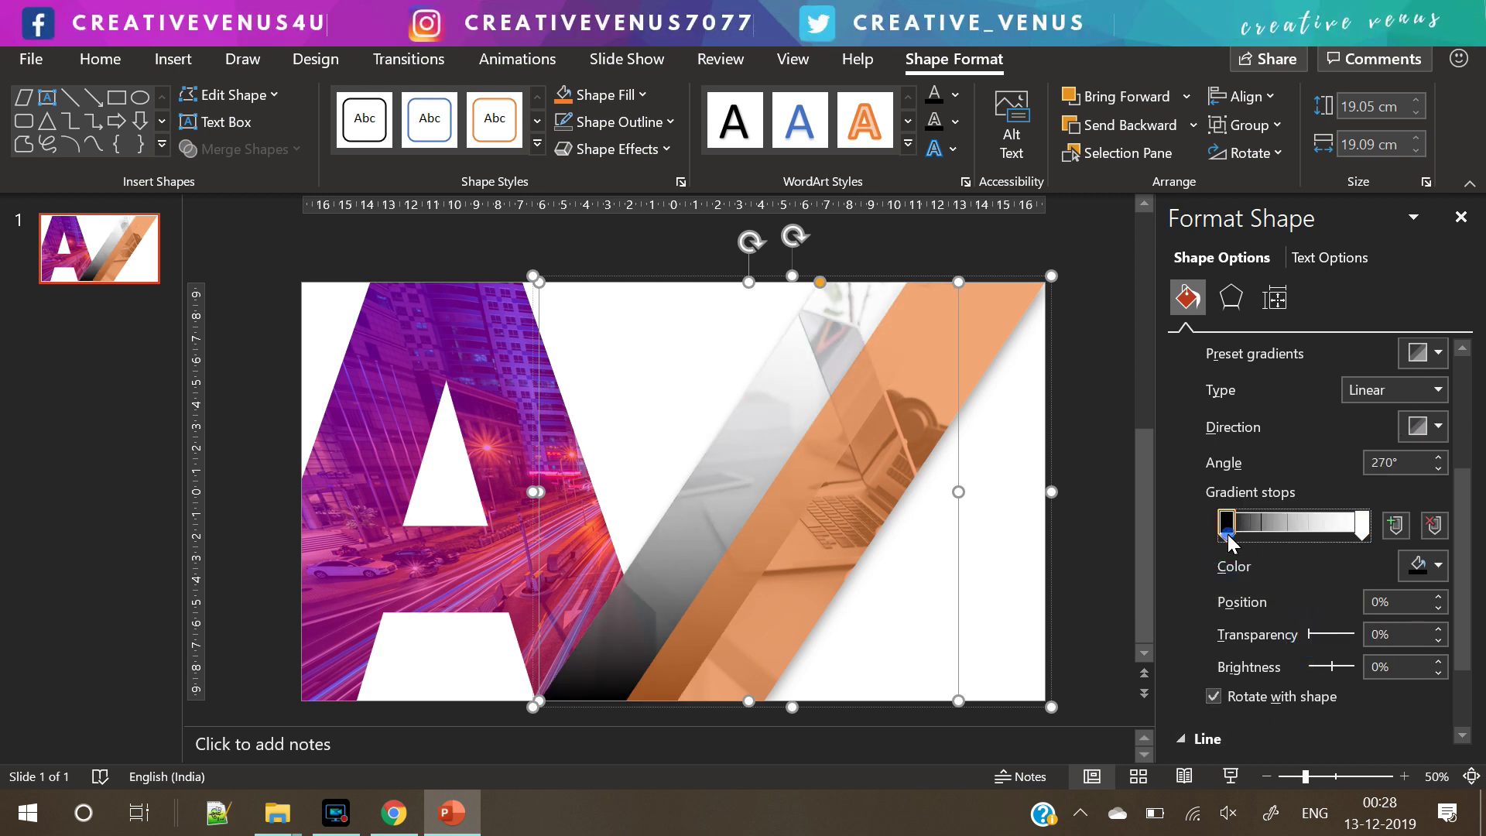
click(1423, 566)
click(1290, 235)
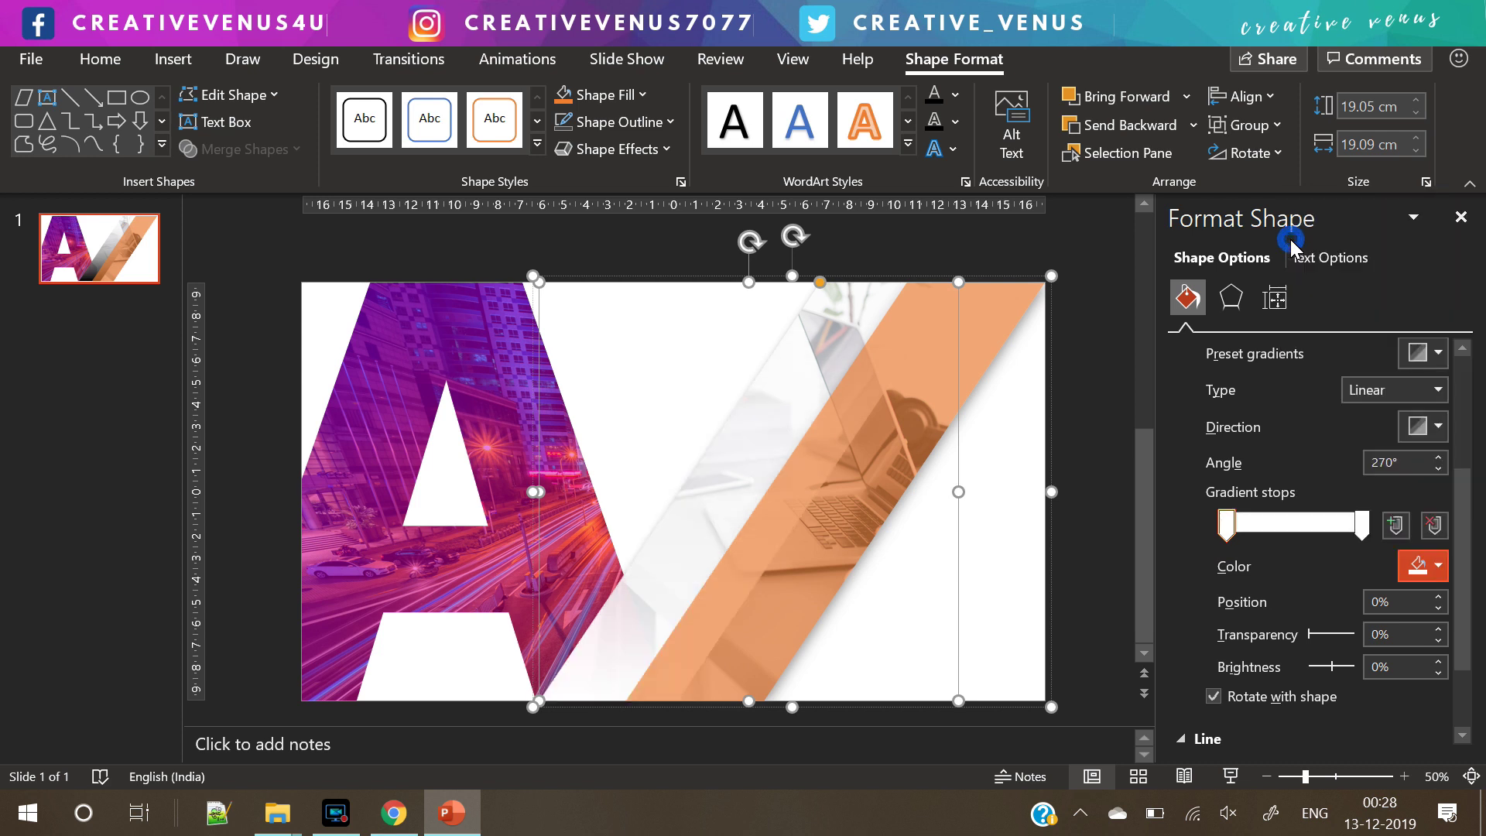
drag(1310, 634, 1315, 634)
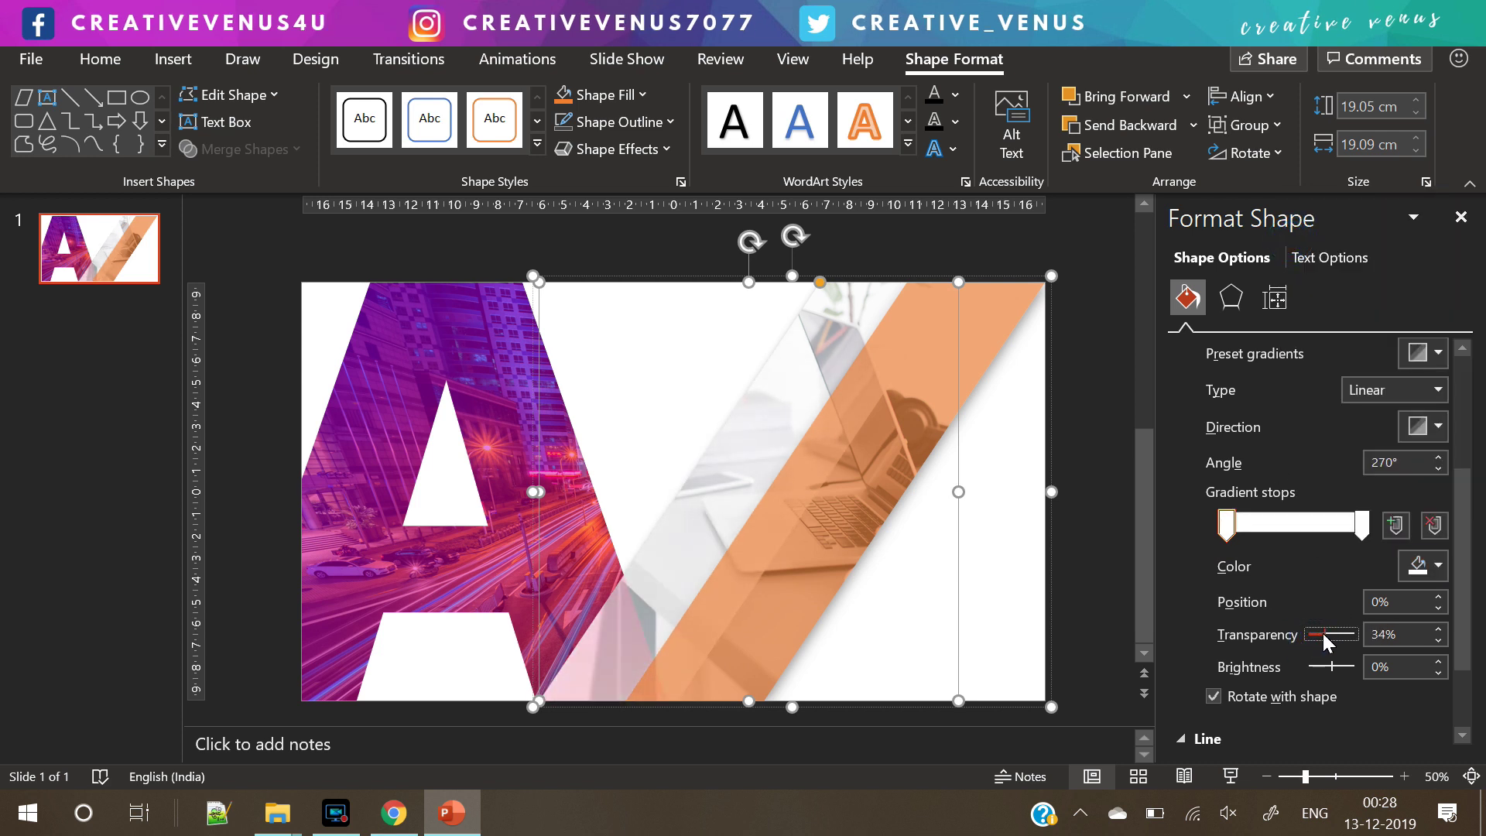
click(1362, 523)
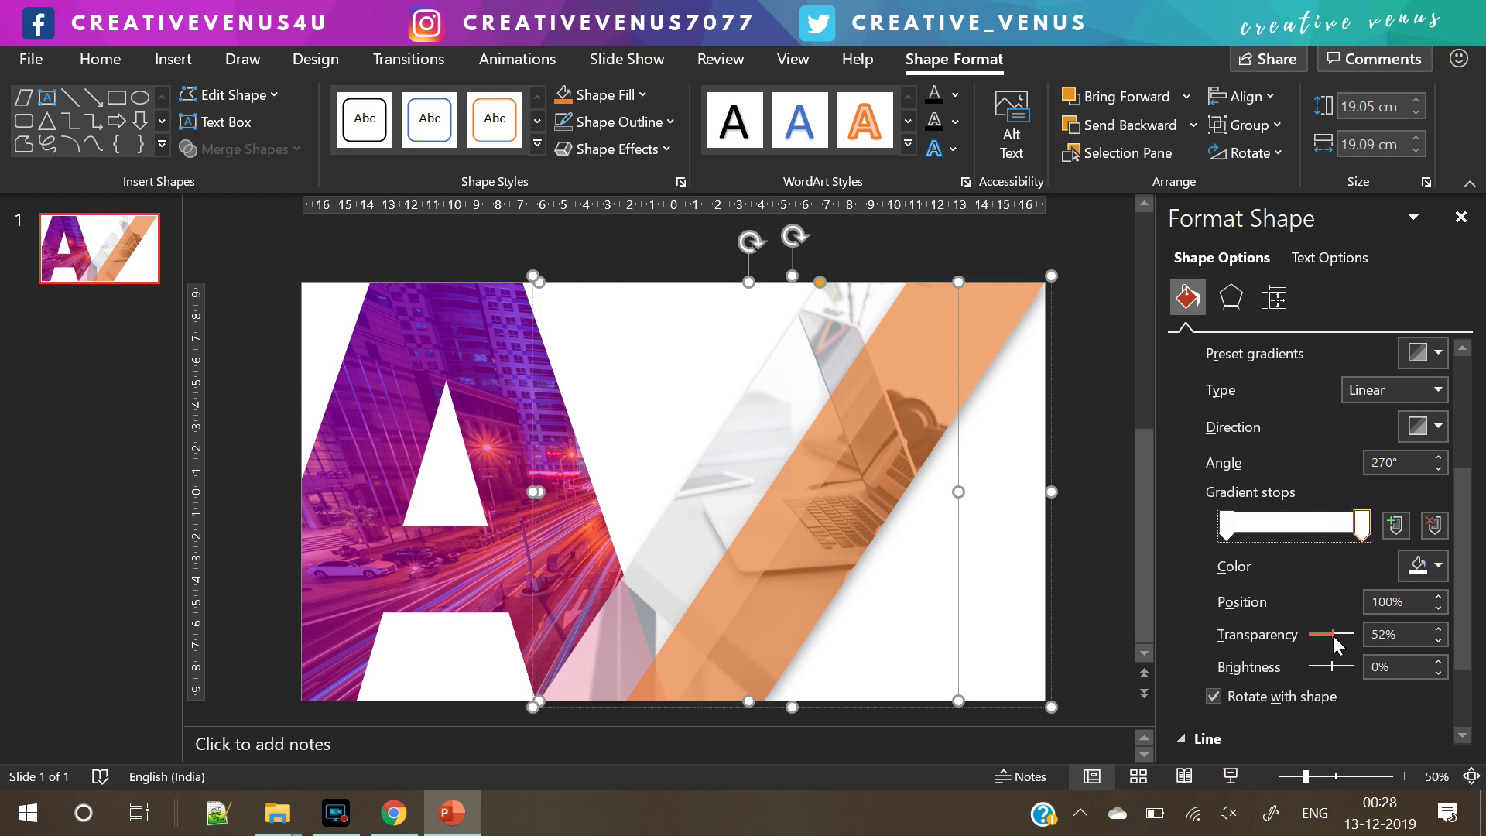
mouse_move(1329, 636)
mouse_down()
mouse_move(1362, 633)
mouse_move(1346, 633)
mouse_up()
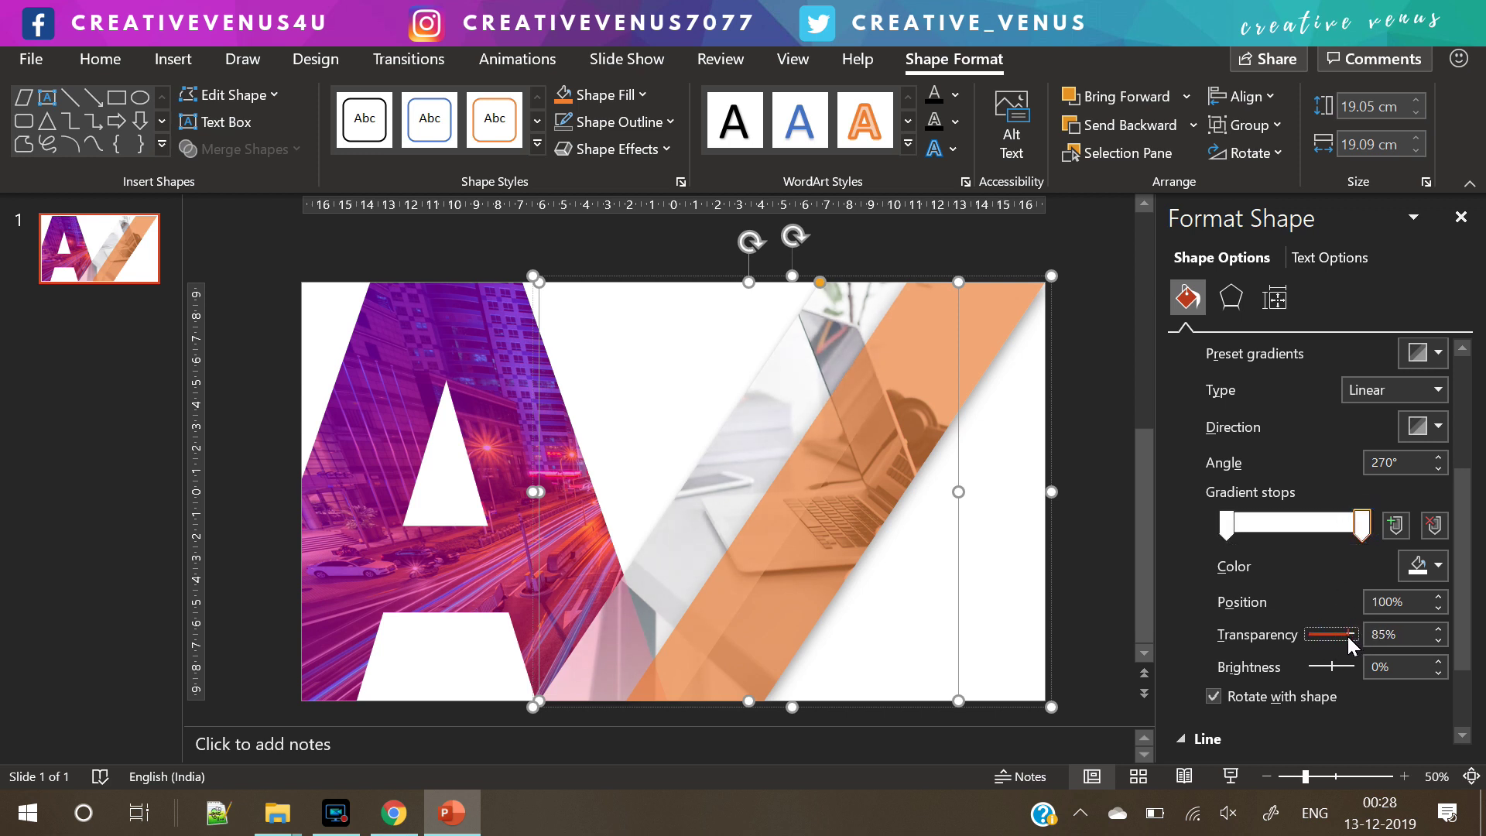
Switch the orange stripe to a gradient fill with a light, opaque stop colour
click(976, 355)
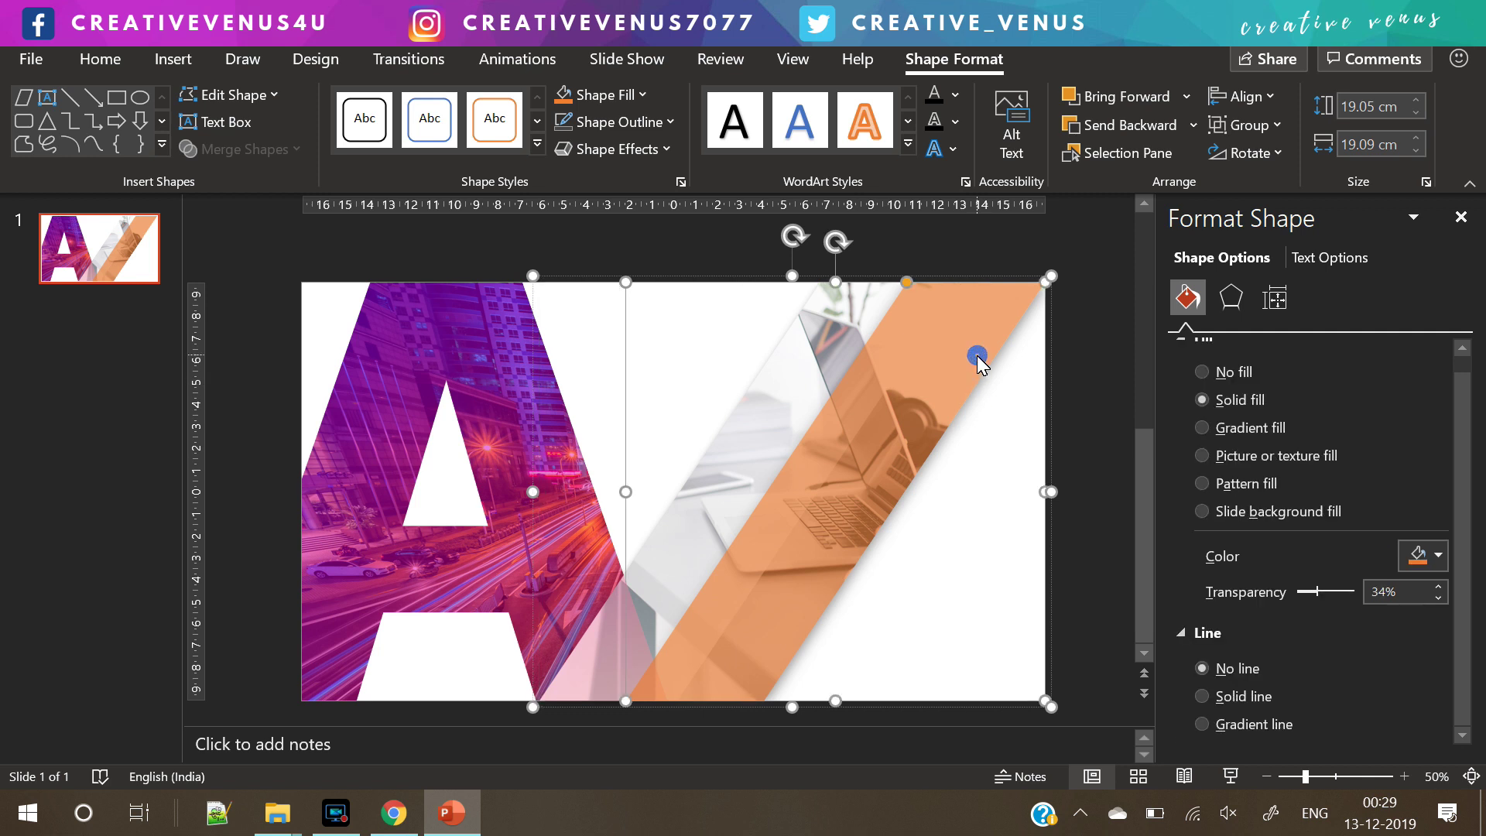
click(1239, 427)
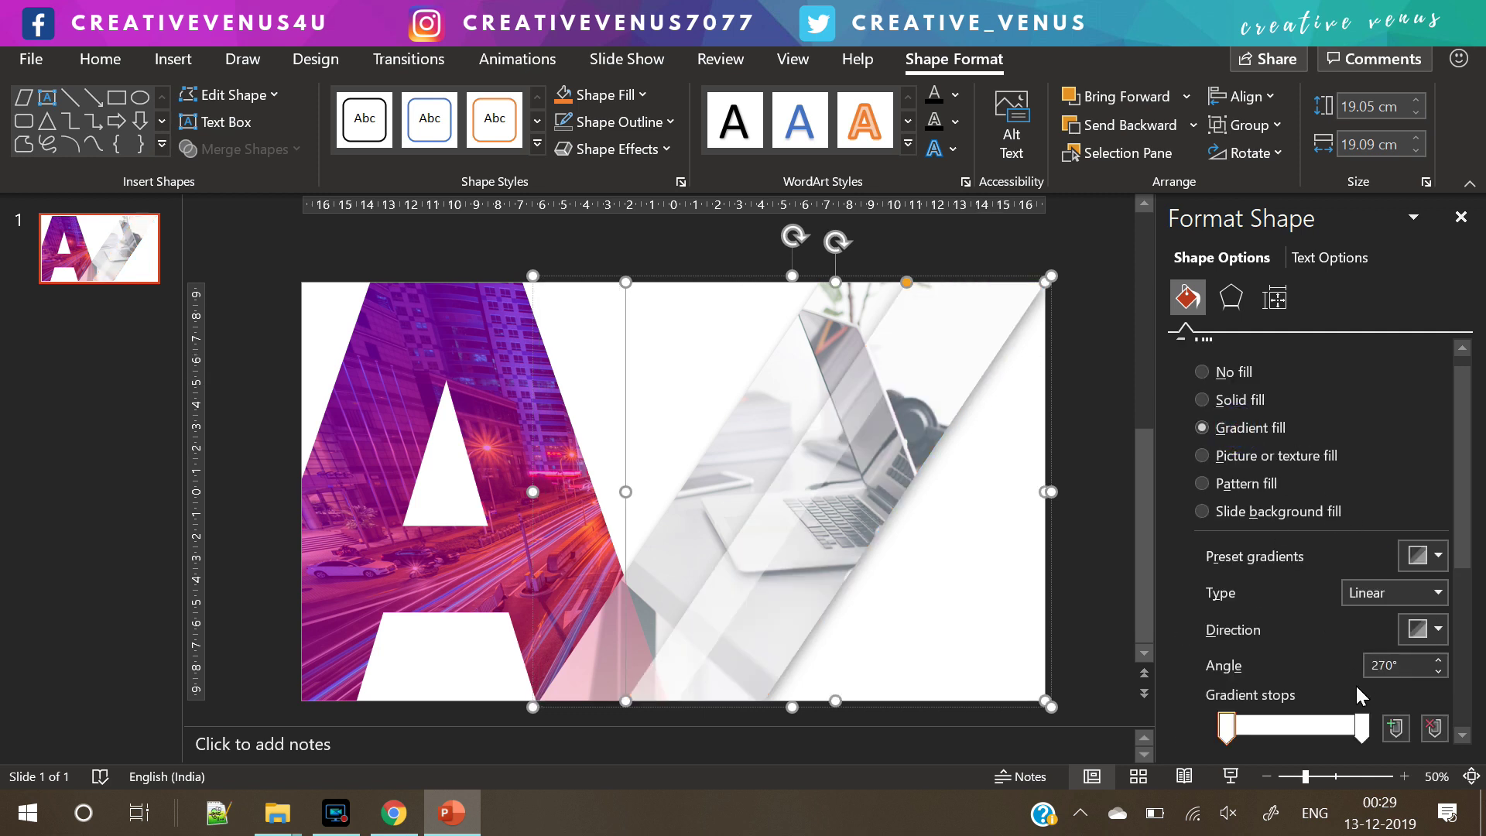
drag(1466, 476, 1465, 556)
click(1420, 615)
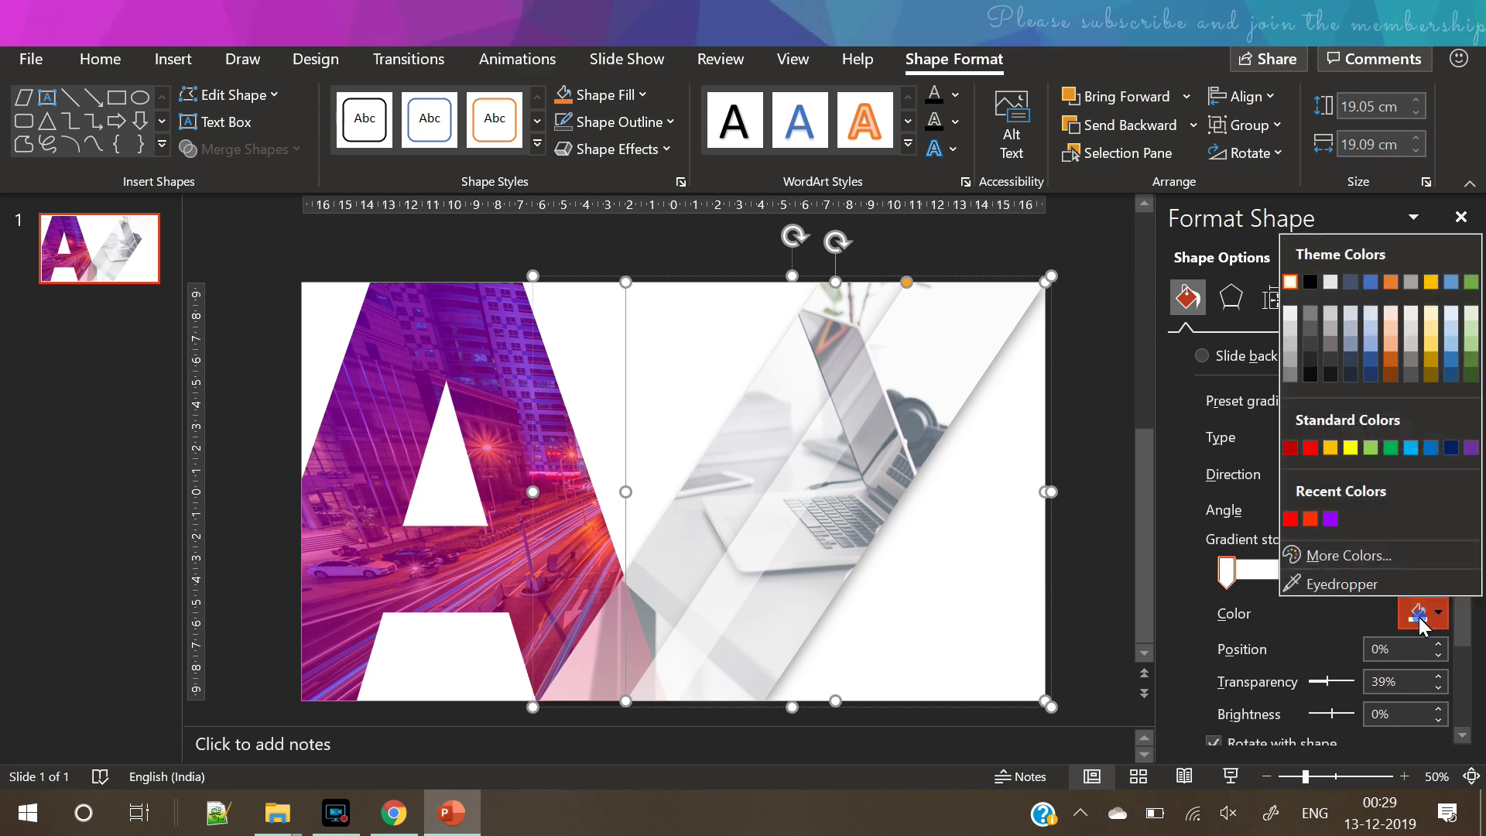
click(1355, 312)
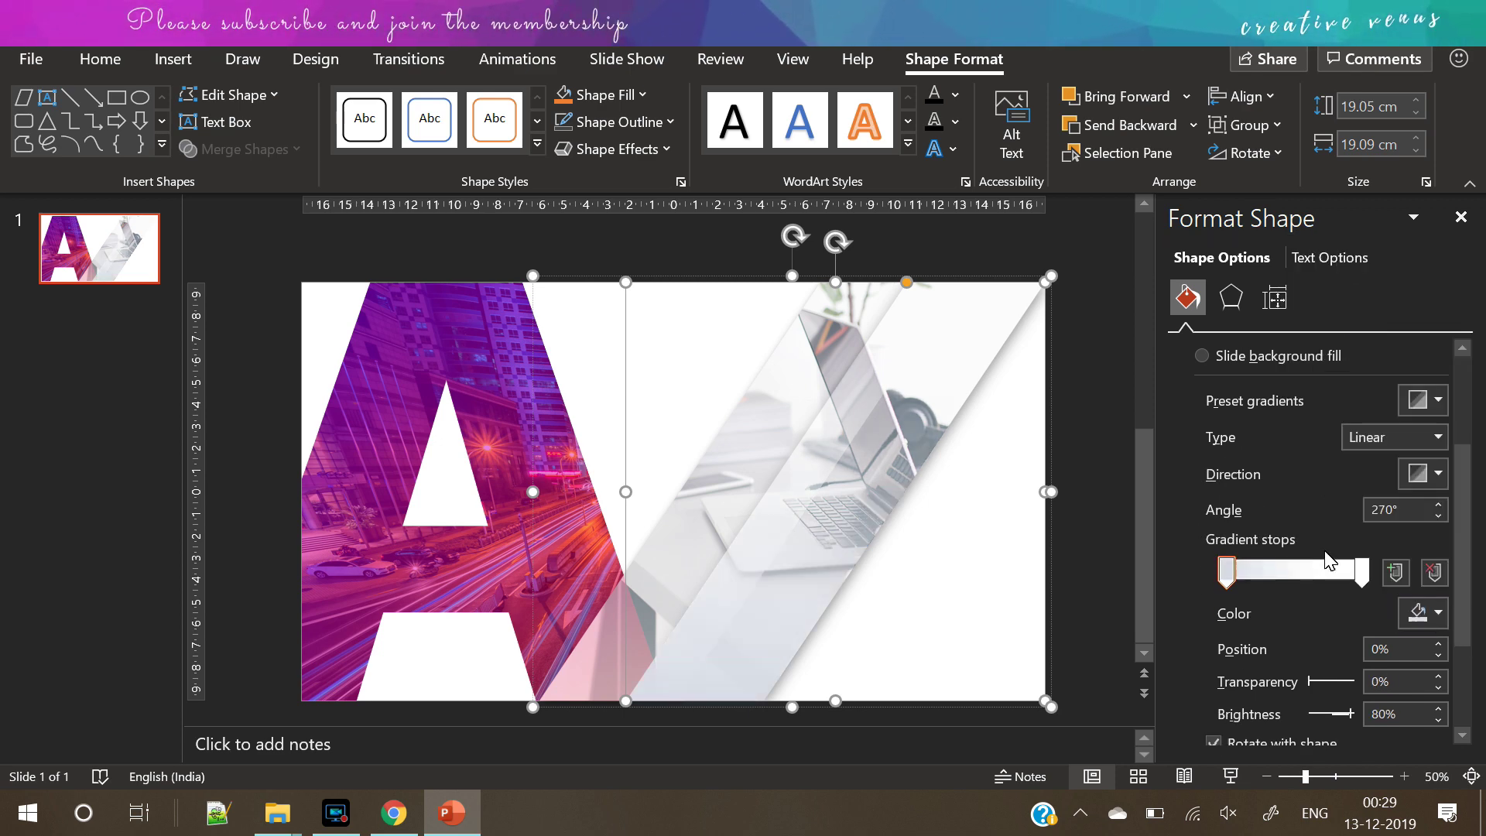
mouse_move(1099, 227)
mouse_down()
mouse_move(791, 415)
mouse_move(415, 726)
mouse_up()
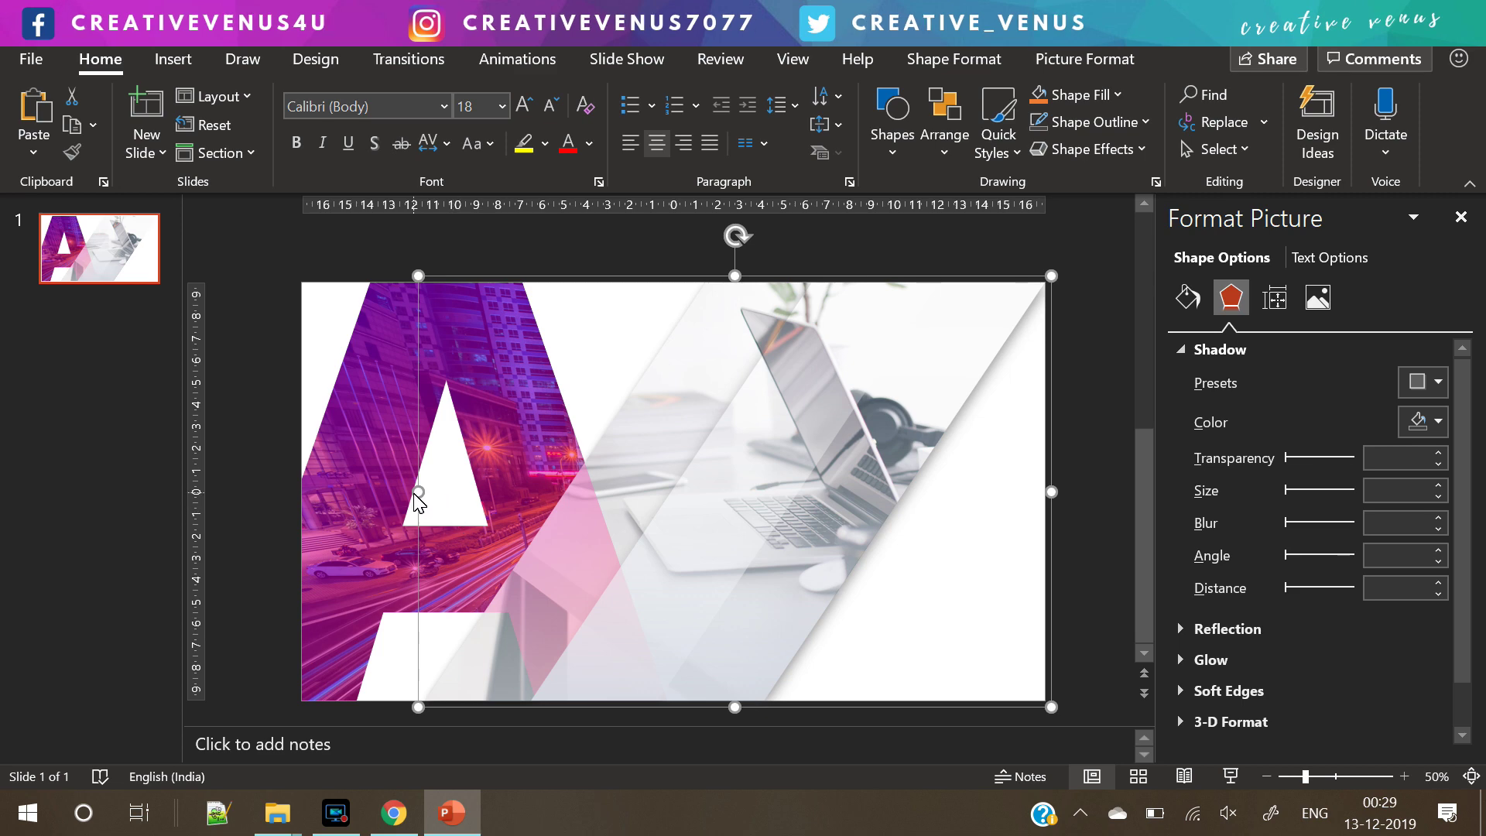
Trim the laptop photo's left edge, stretch it past the right slide edge, and draw a text box
drag(423, 504, 447, 503)
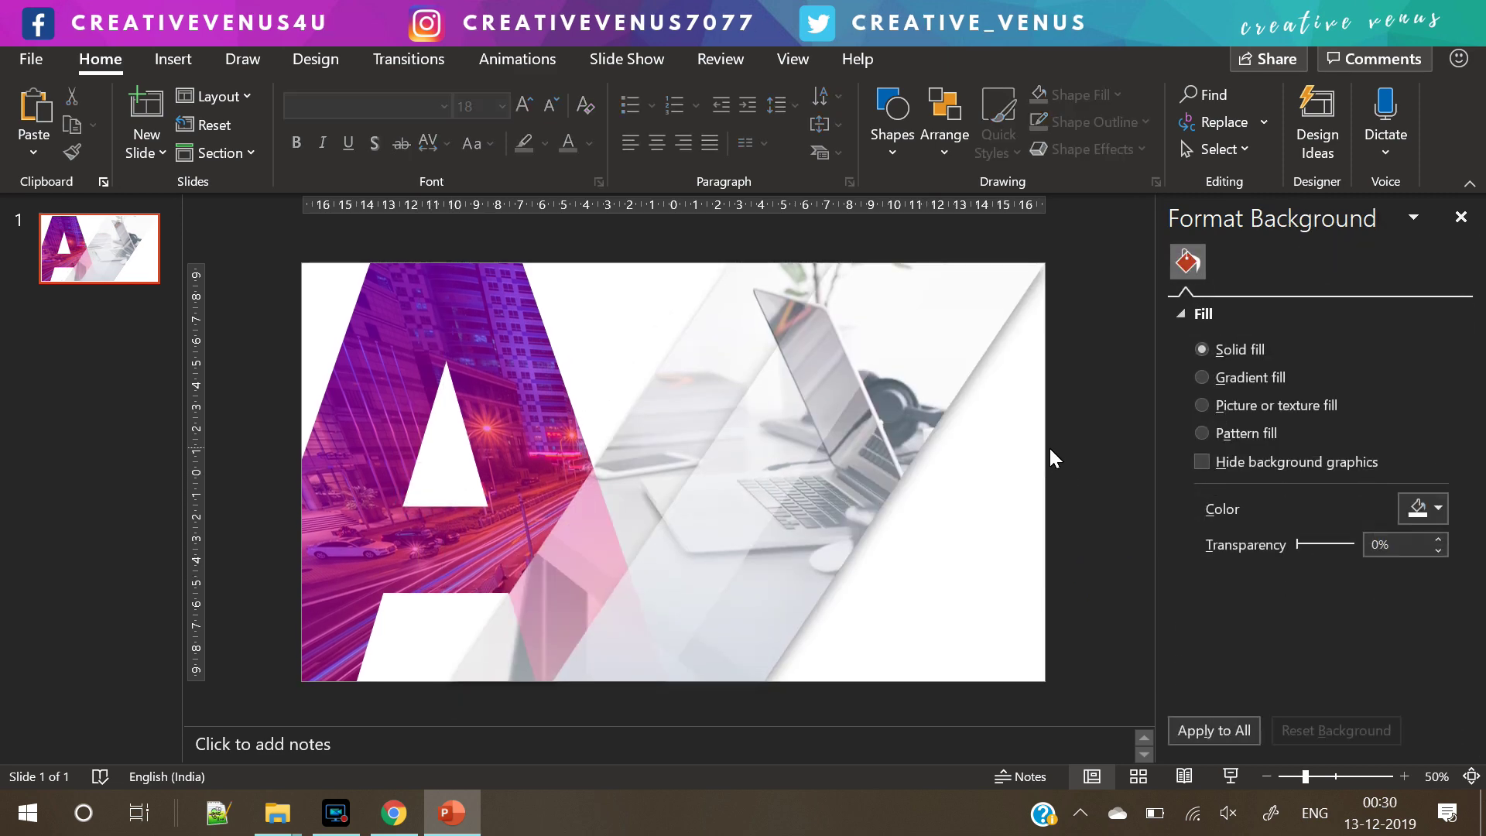
drag(1051, 491, 1128, 501)
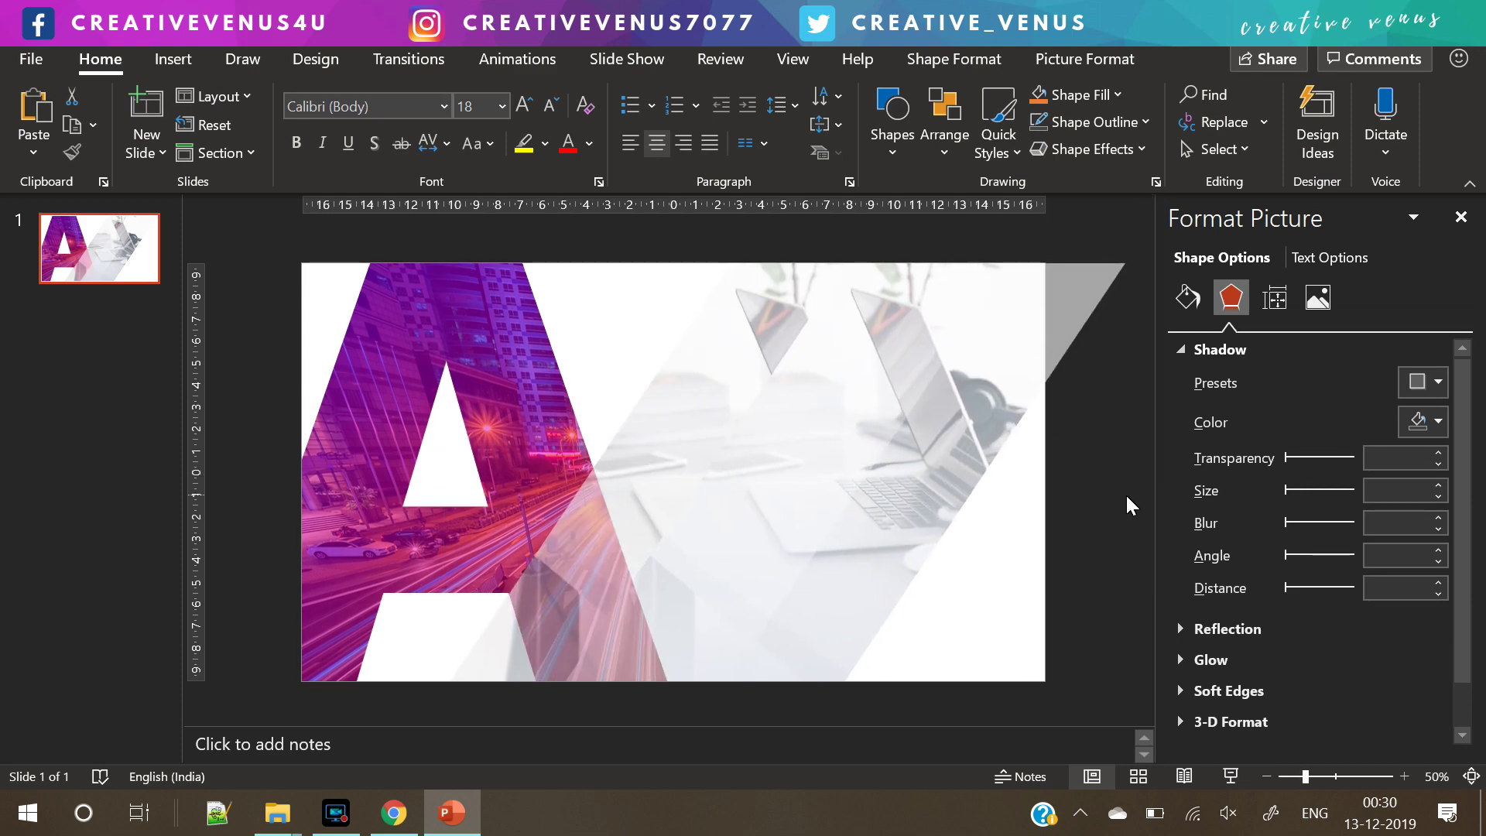
click(1126, 522)
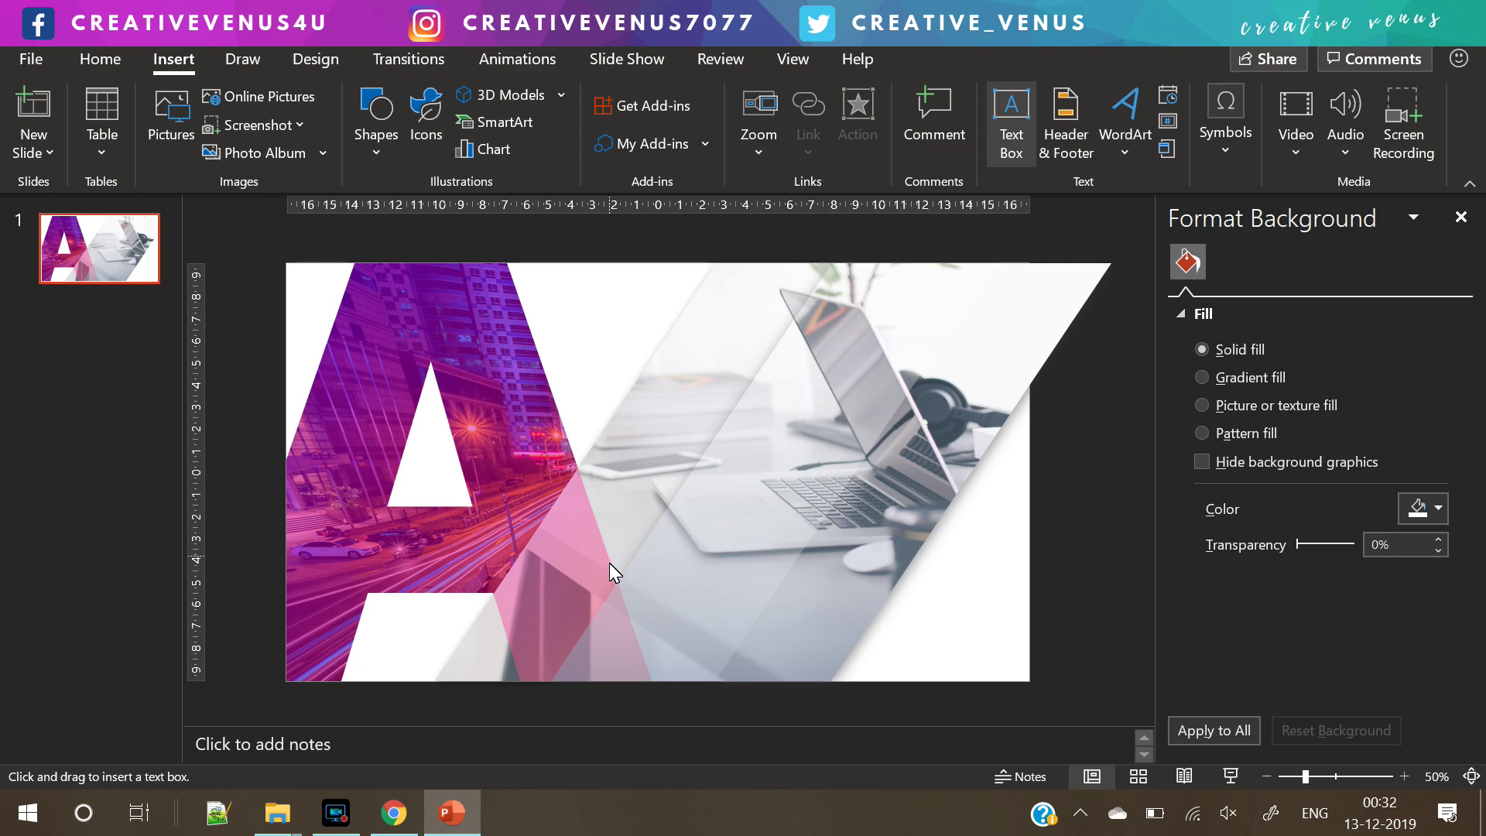
drag(593, 542, 828, 597)
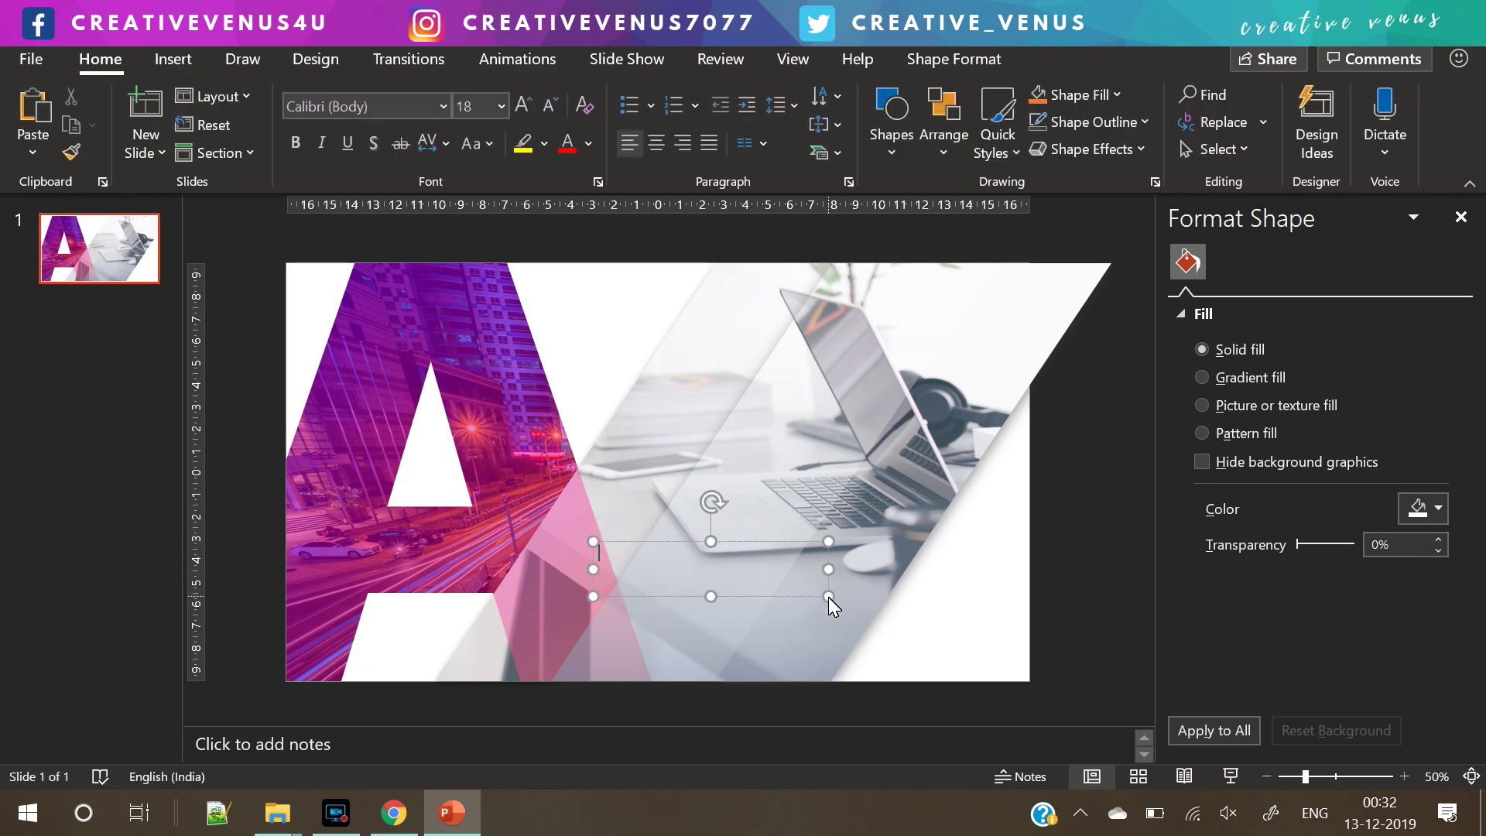
text(agenda)
Set the agenda text to Raleway Black in all uppercase
key(ctrl+a)
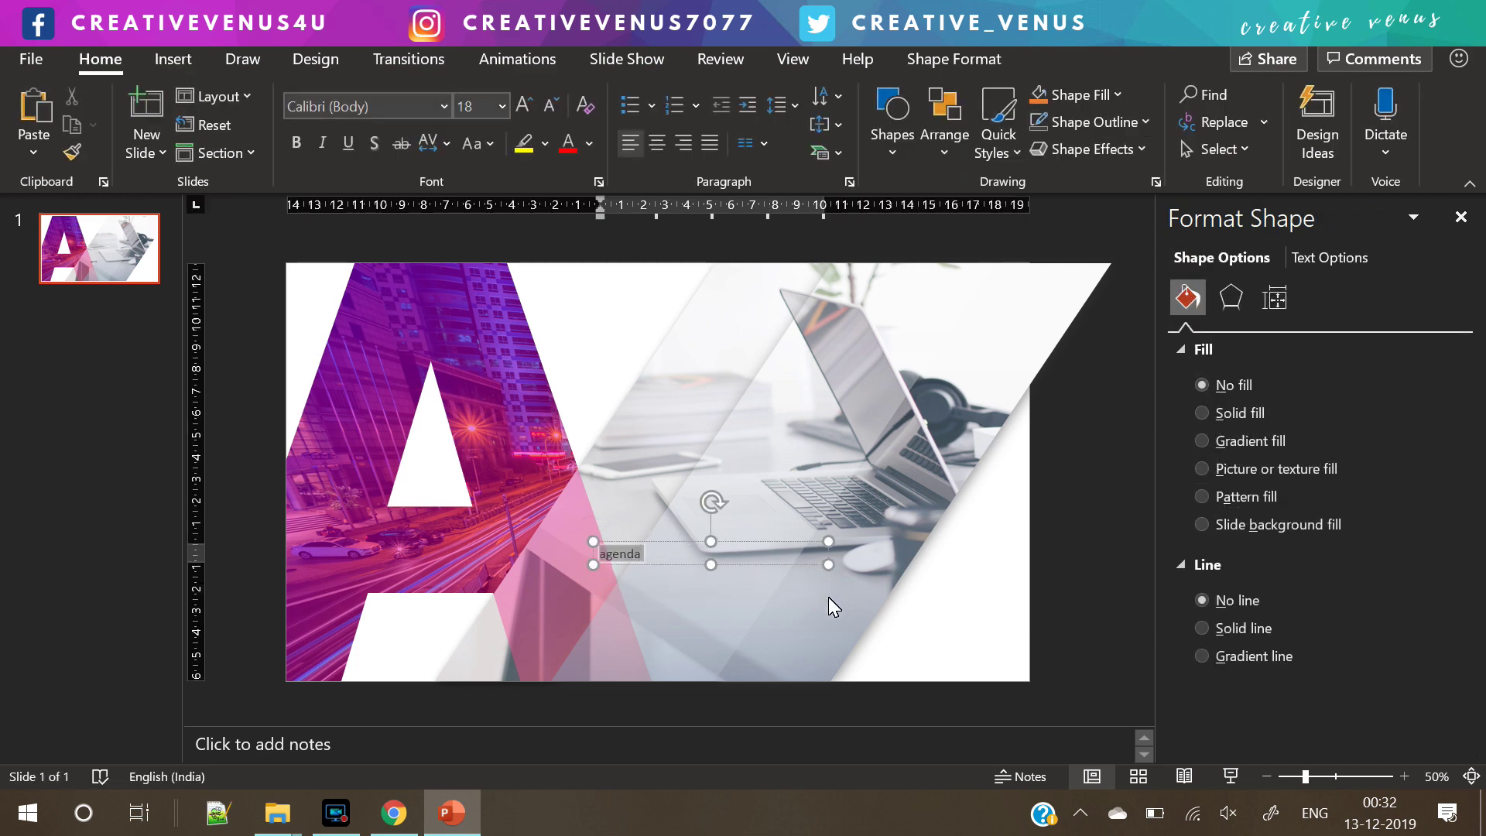
click(378, 107)
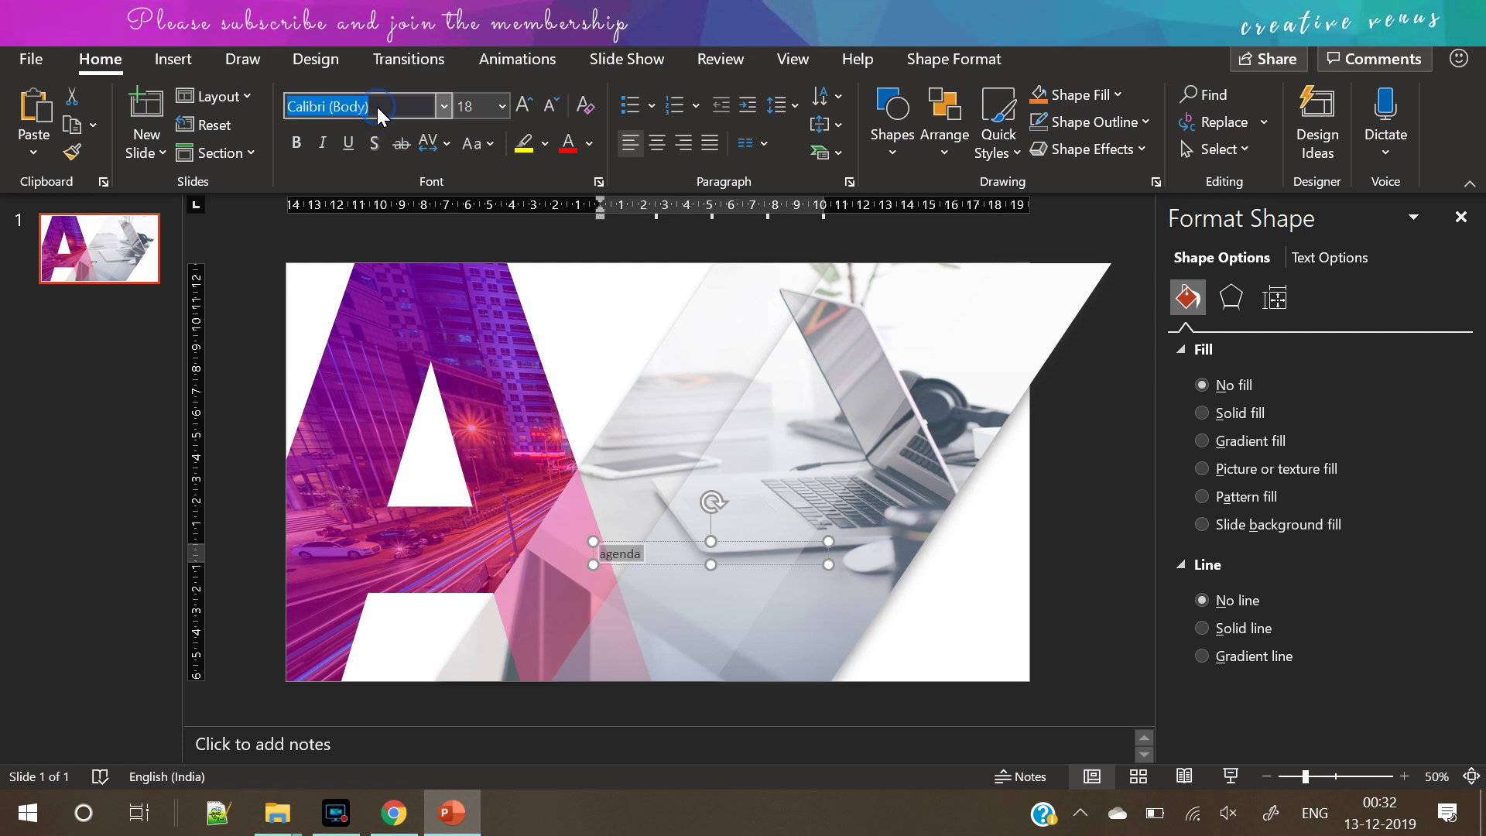
text(F)
key(BackSpace)
key(BackSpace)
text(Raleway Black)
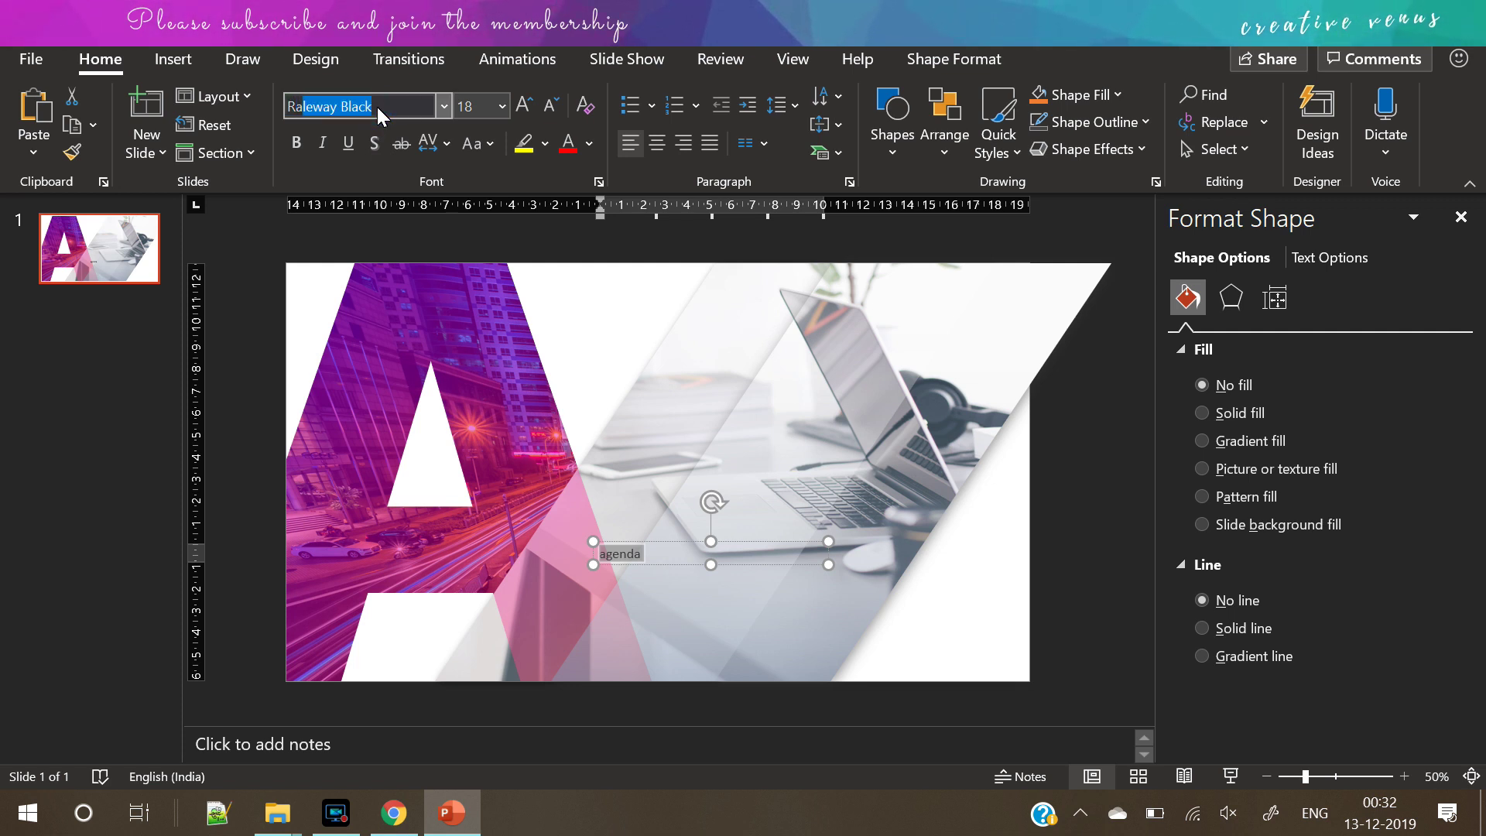
key(Return)
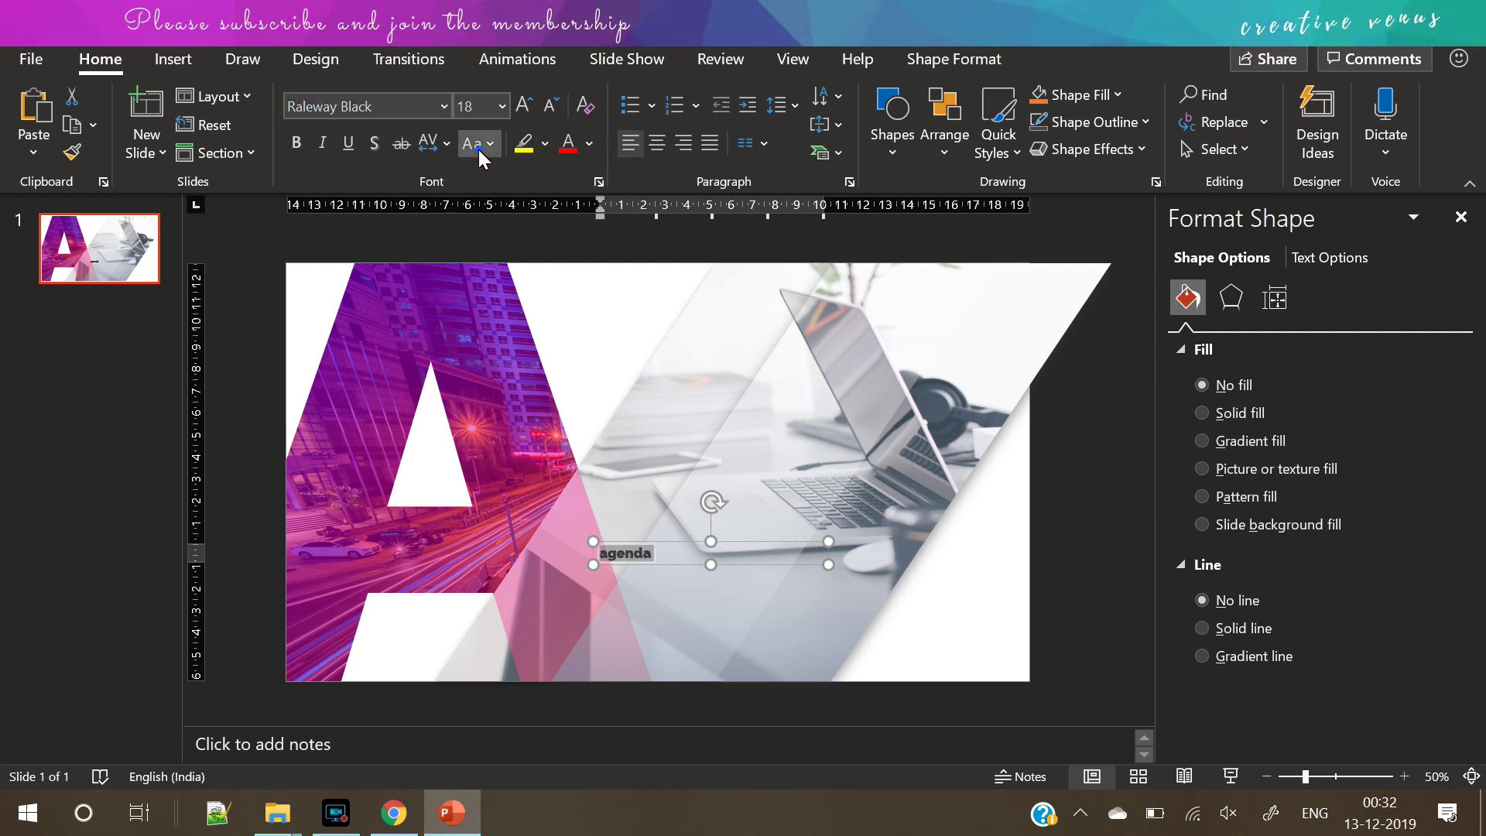
click(479, 150)
click(518, 247)
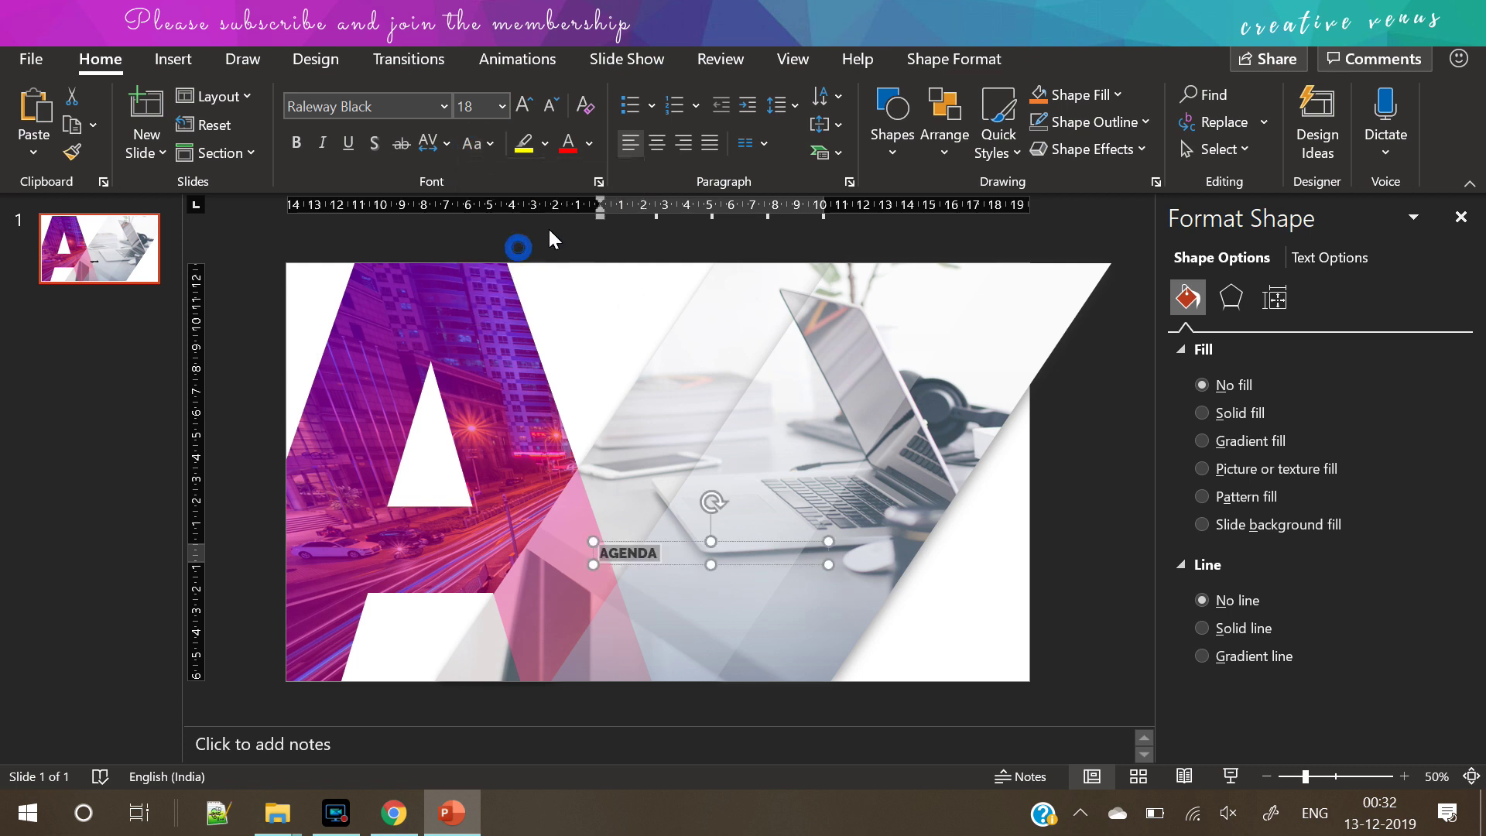
Loosen AGENDA's character spacing, enlarge it, and widen the box to one line
click(444, 144)
click(454, 269)
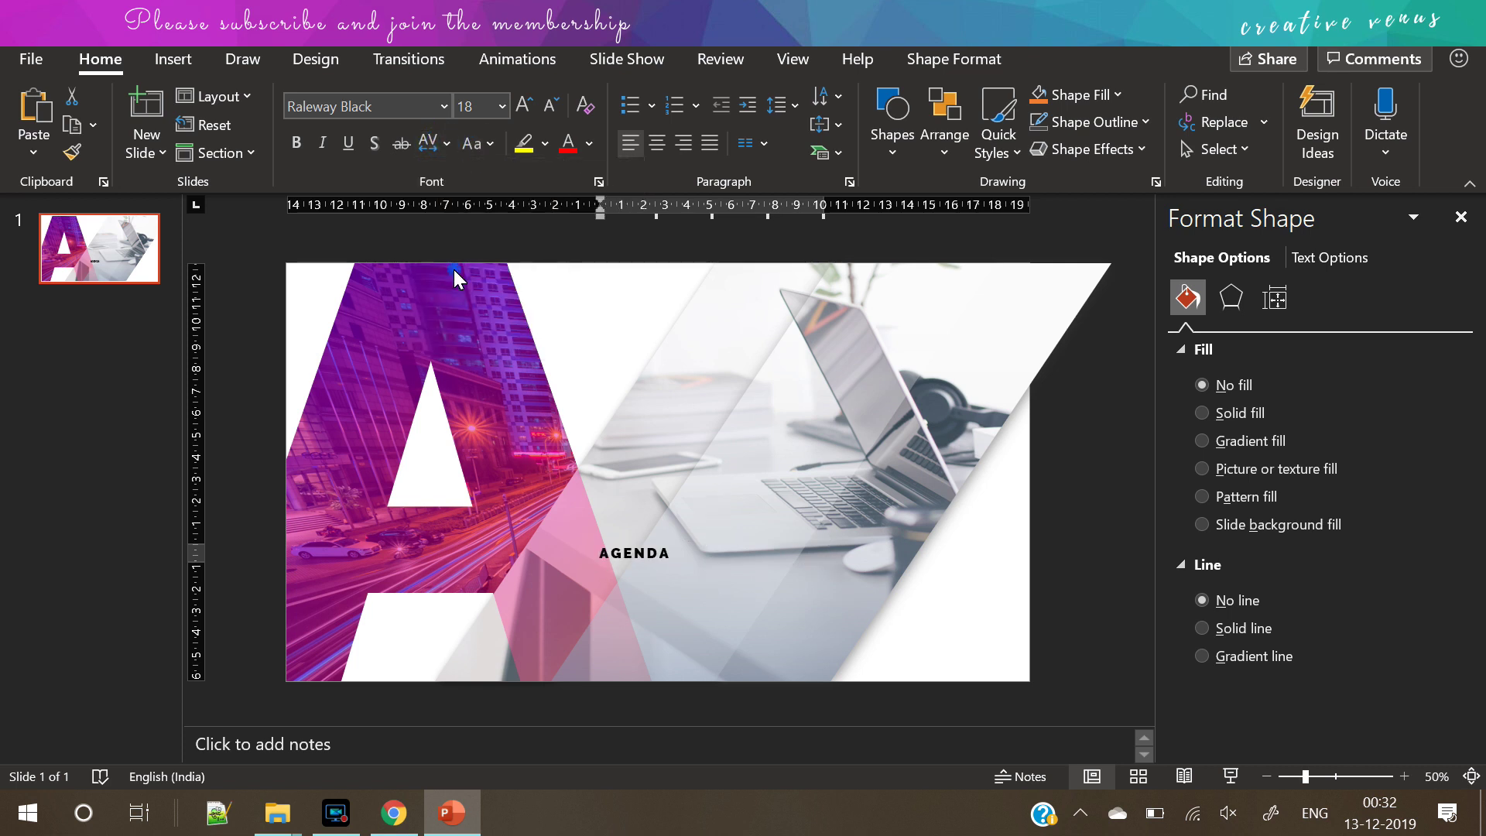
click(523, 107)
click(524, 107)
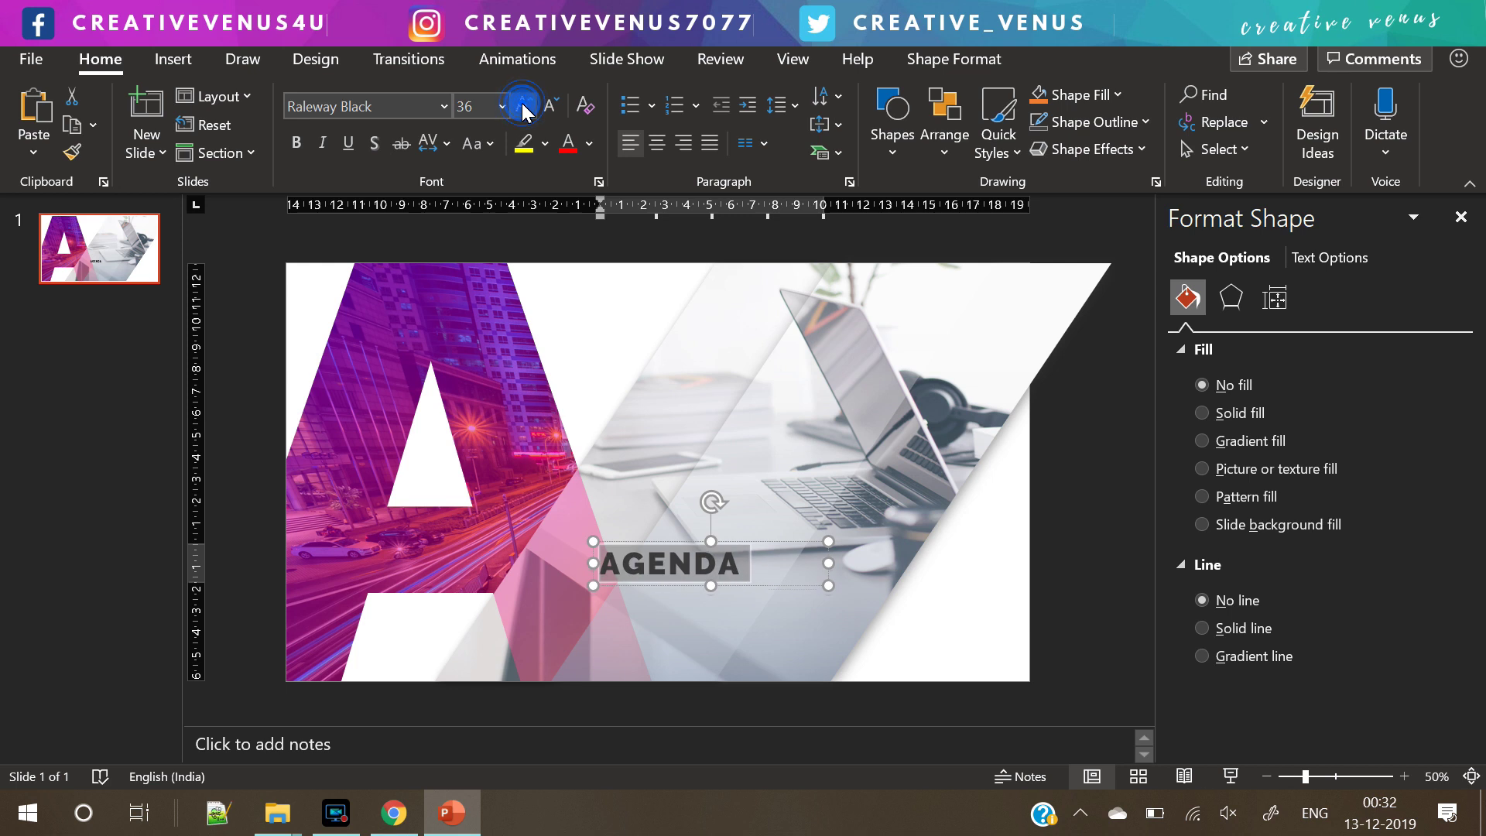
click(524, 108)
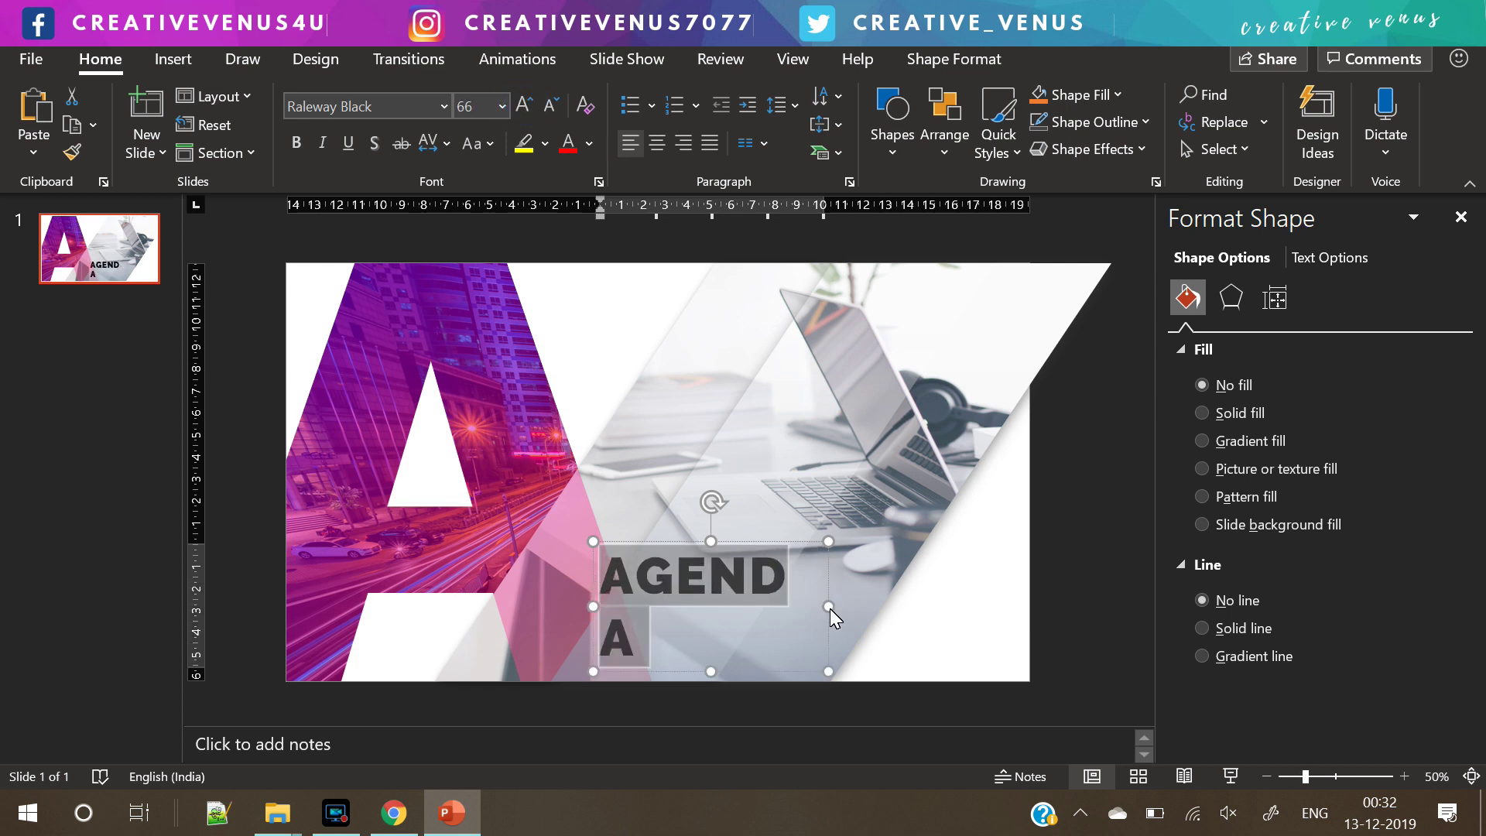
drag(830, 609, 885, 592)
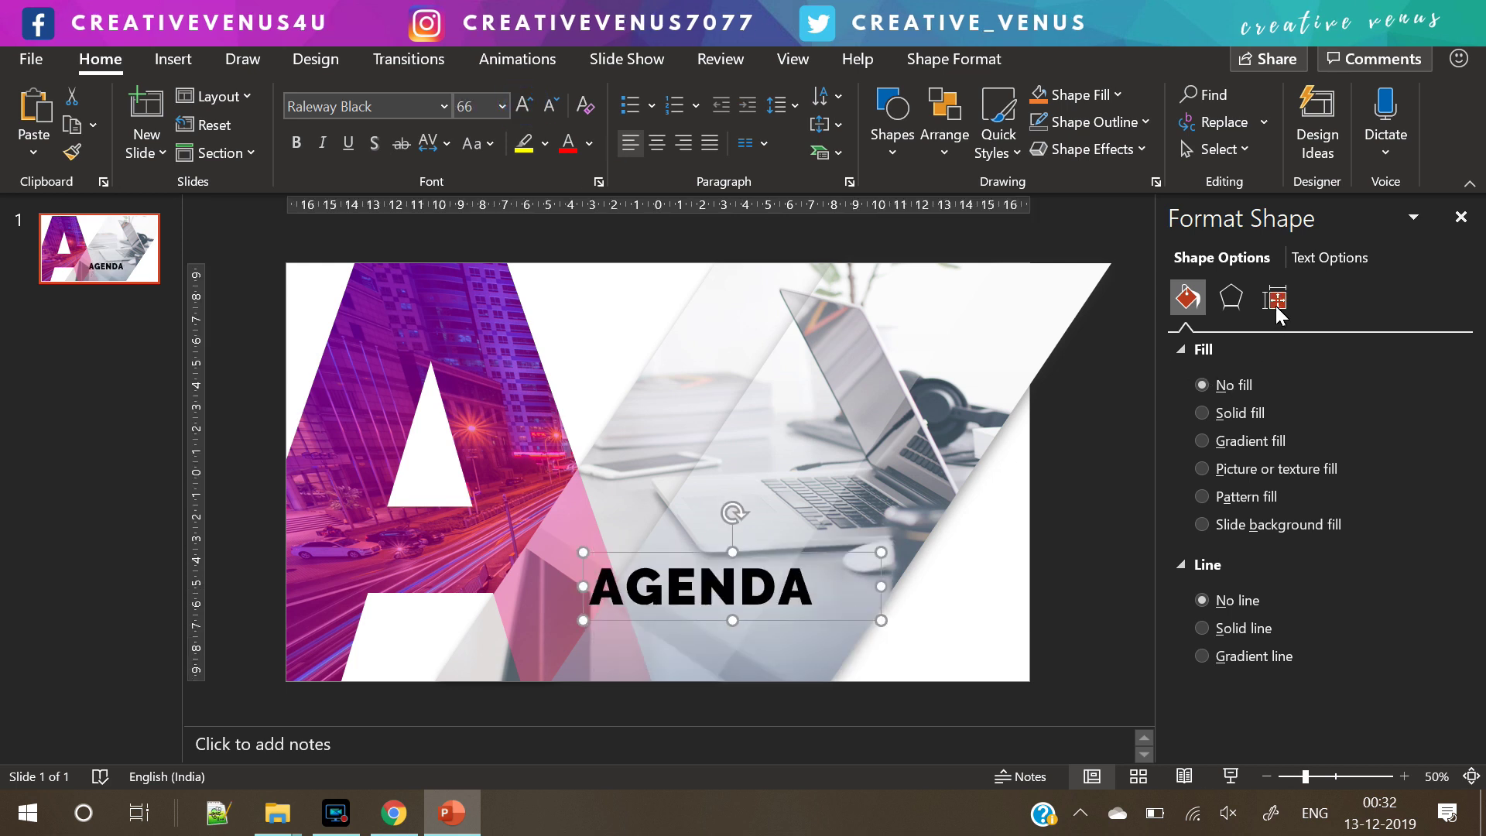
Fill the AGENDA text with a black-to-dark-blue-grey gradient
click(1325, 257)
click(1235, 444)
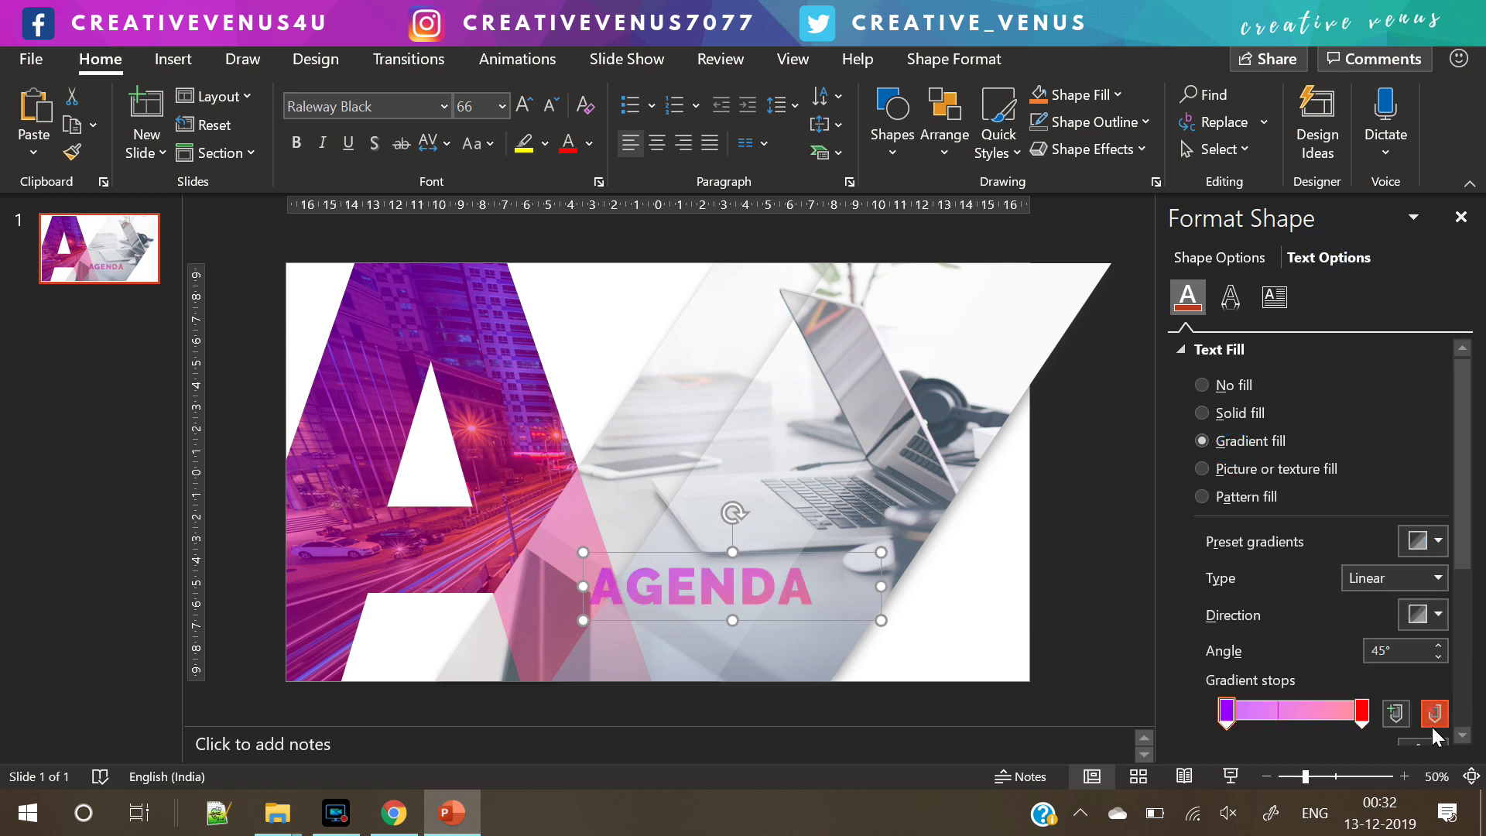
drag(1468, 537, 1474, 624)
click(1428, 577)
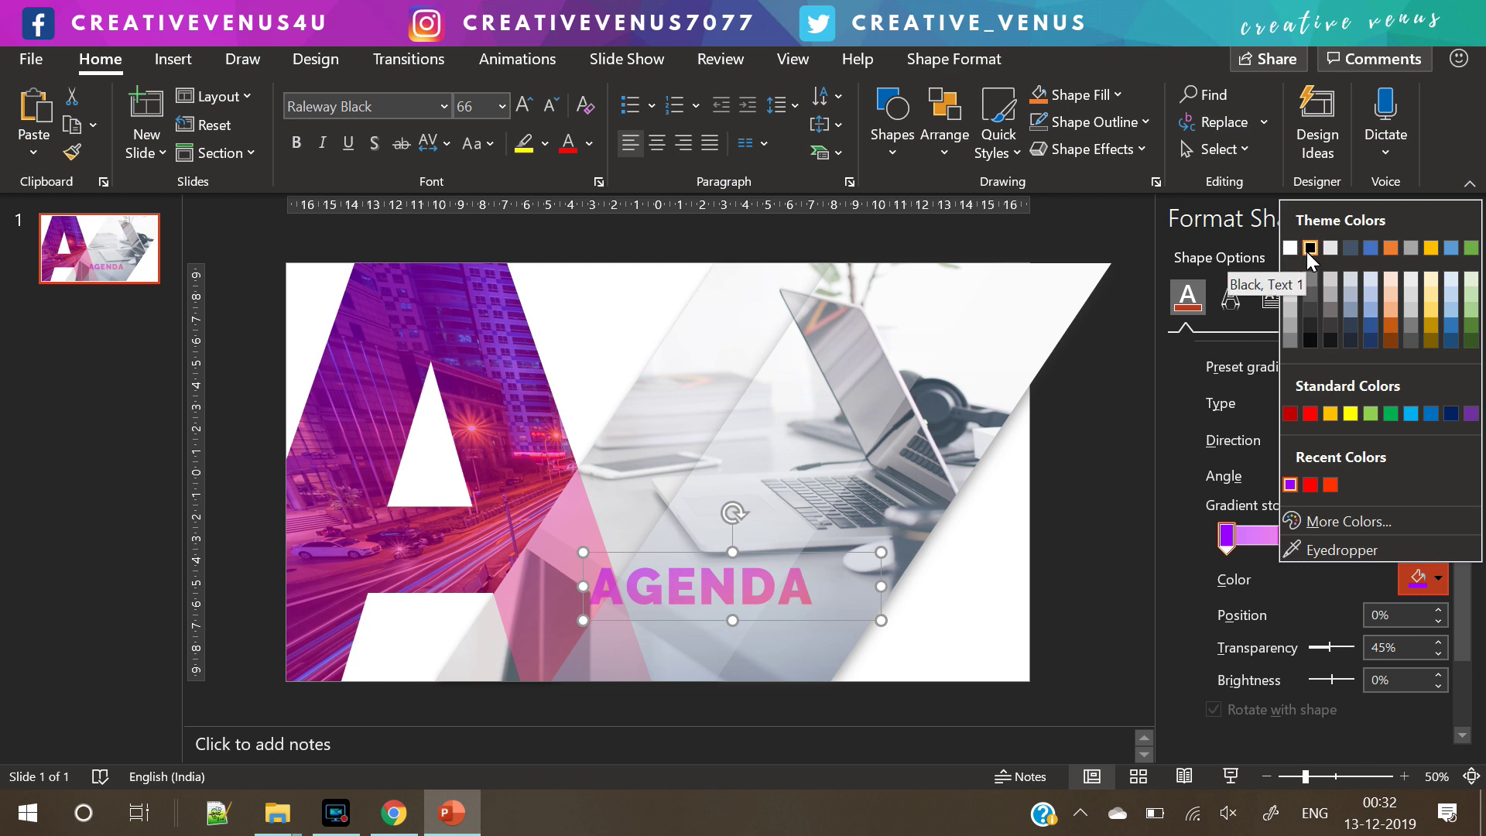
click(1310, 246)
click(1362, 537)
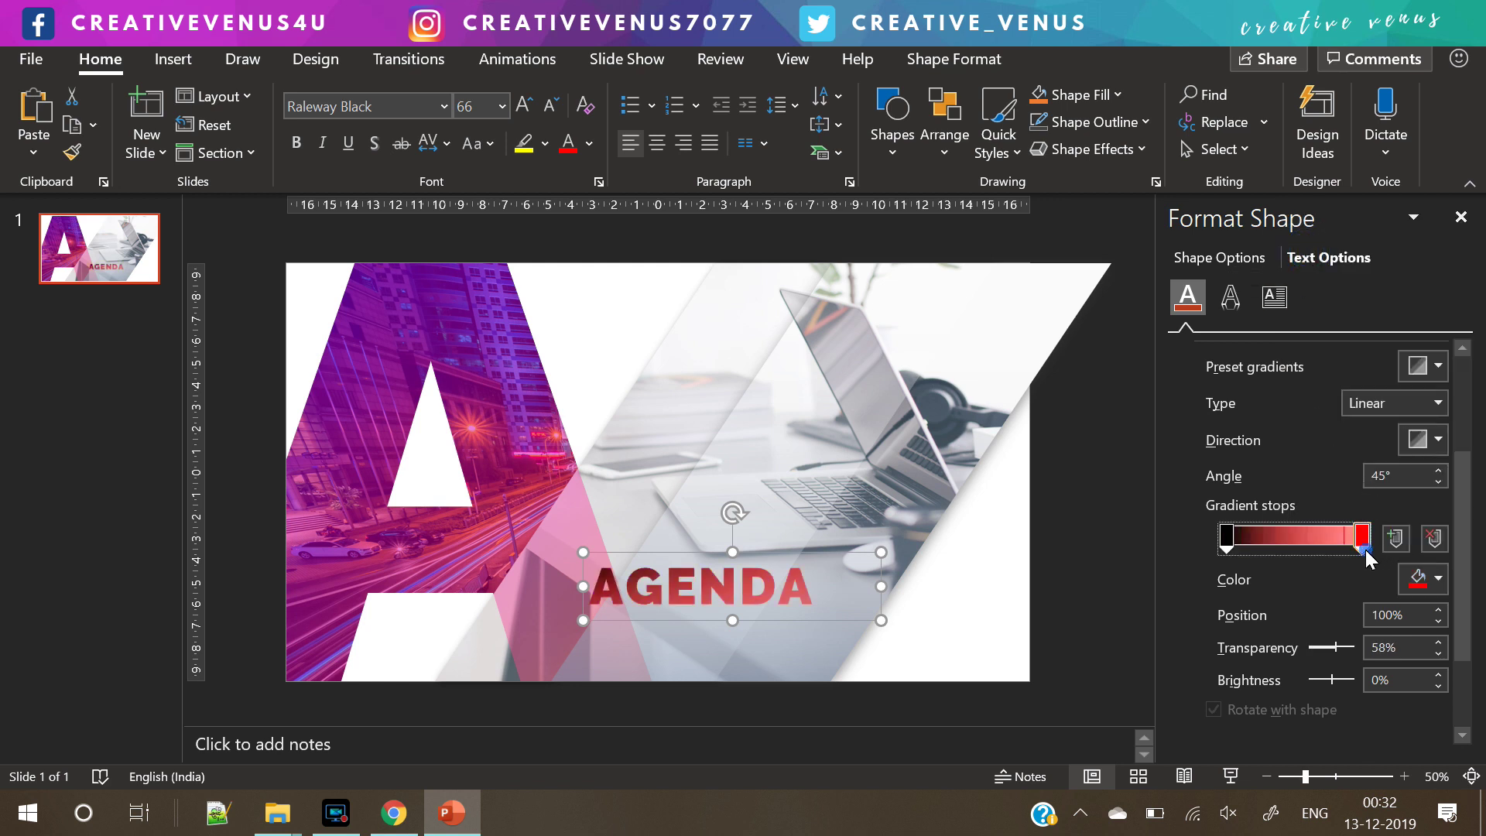
click(1437, 579)
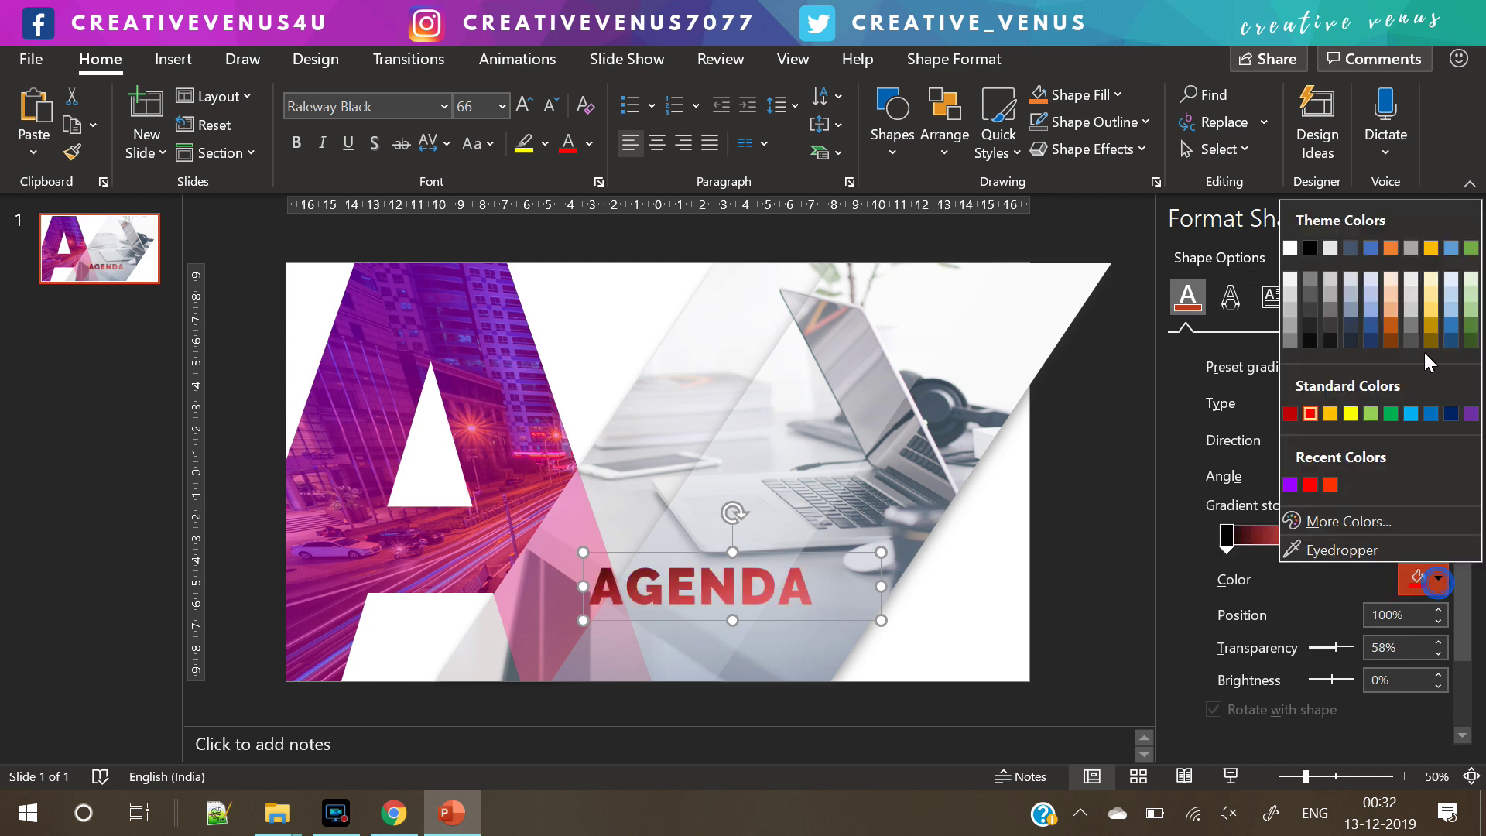
click(1351, 326)
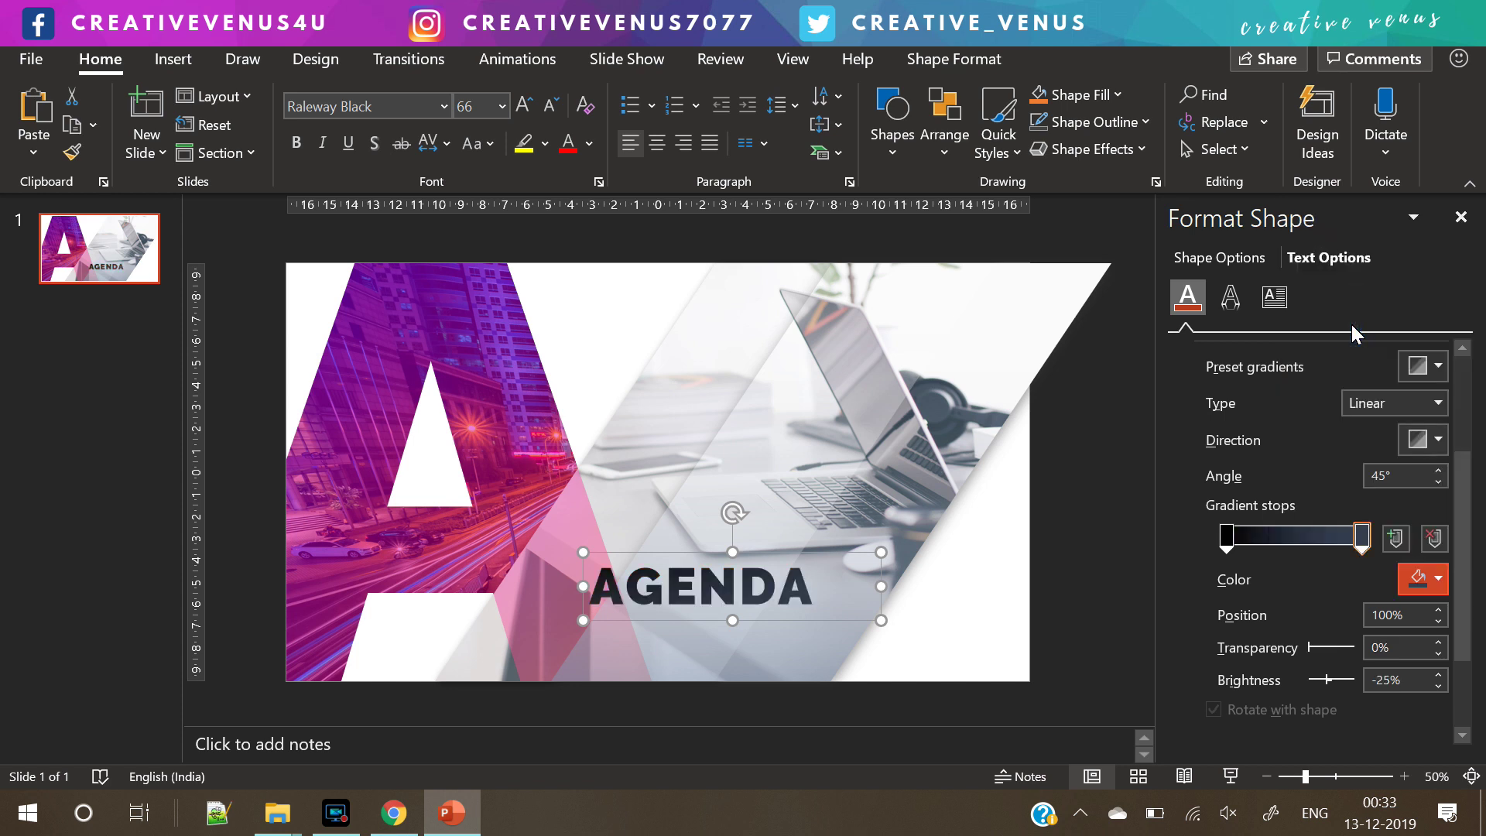
click(1423, 582)
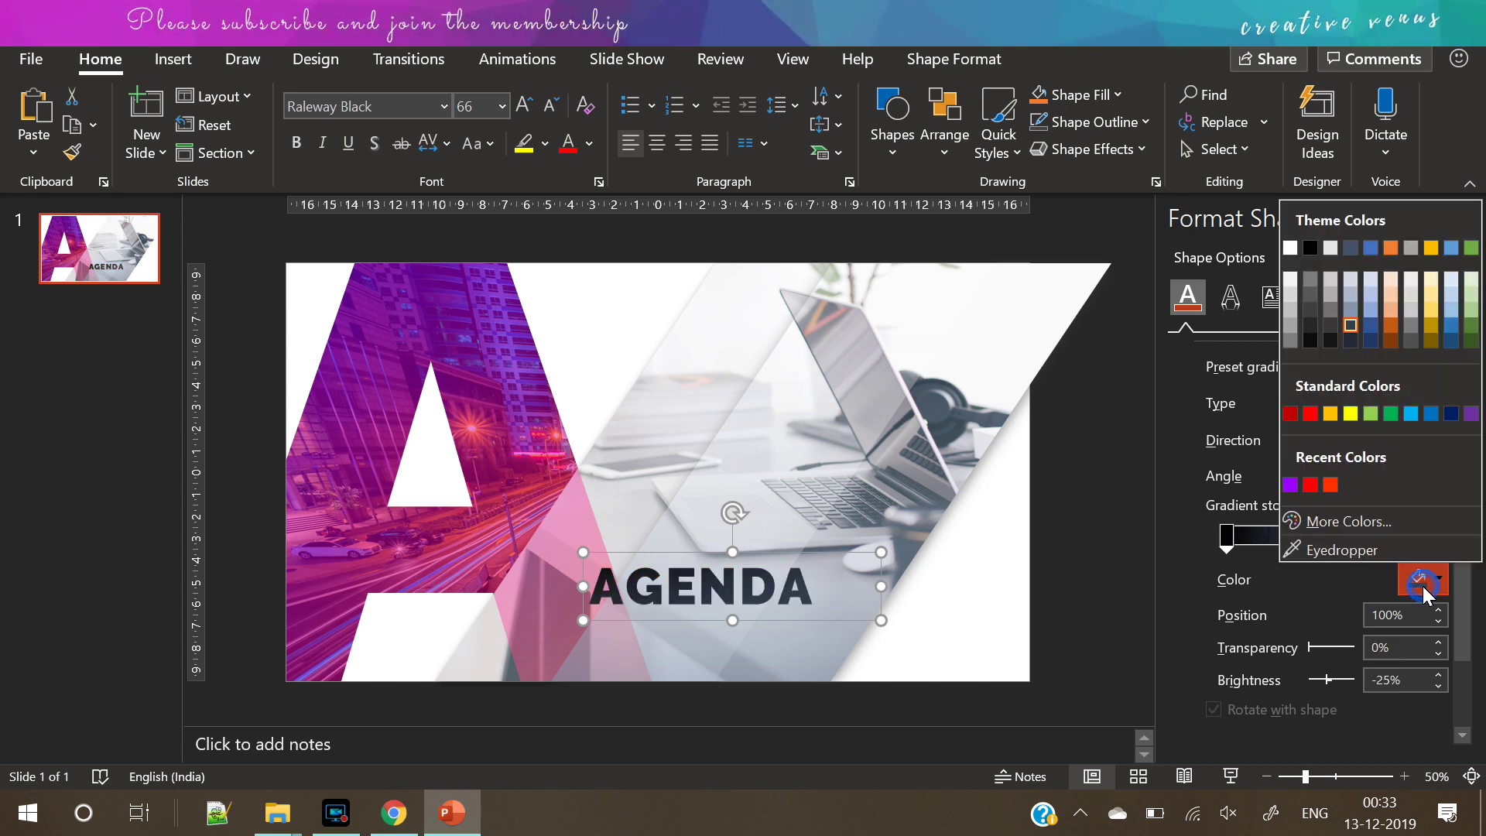
click(1059, 594)
Enlarge AGENDA to size 80 and paste a duplicate of it
key(ctrl+shift+period)
key(ctrl+shift+period)
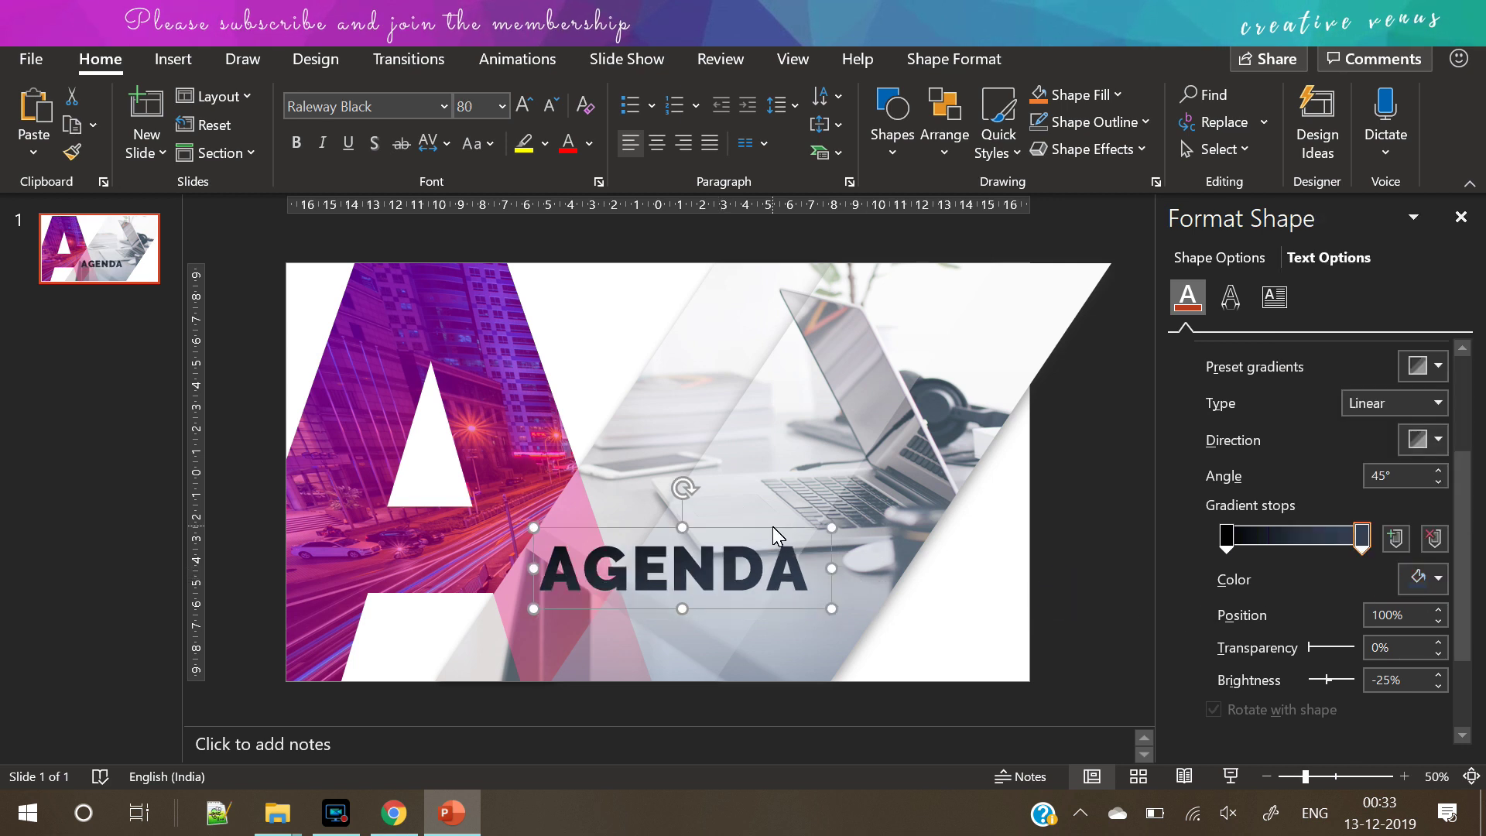
key(ctrl+c)
key(ctrl+v)
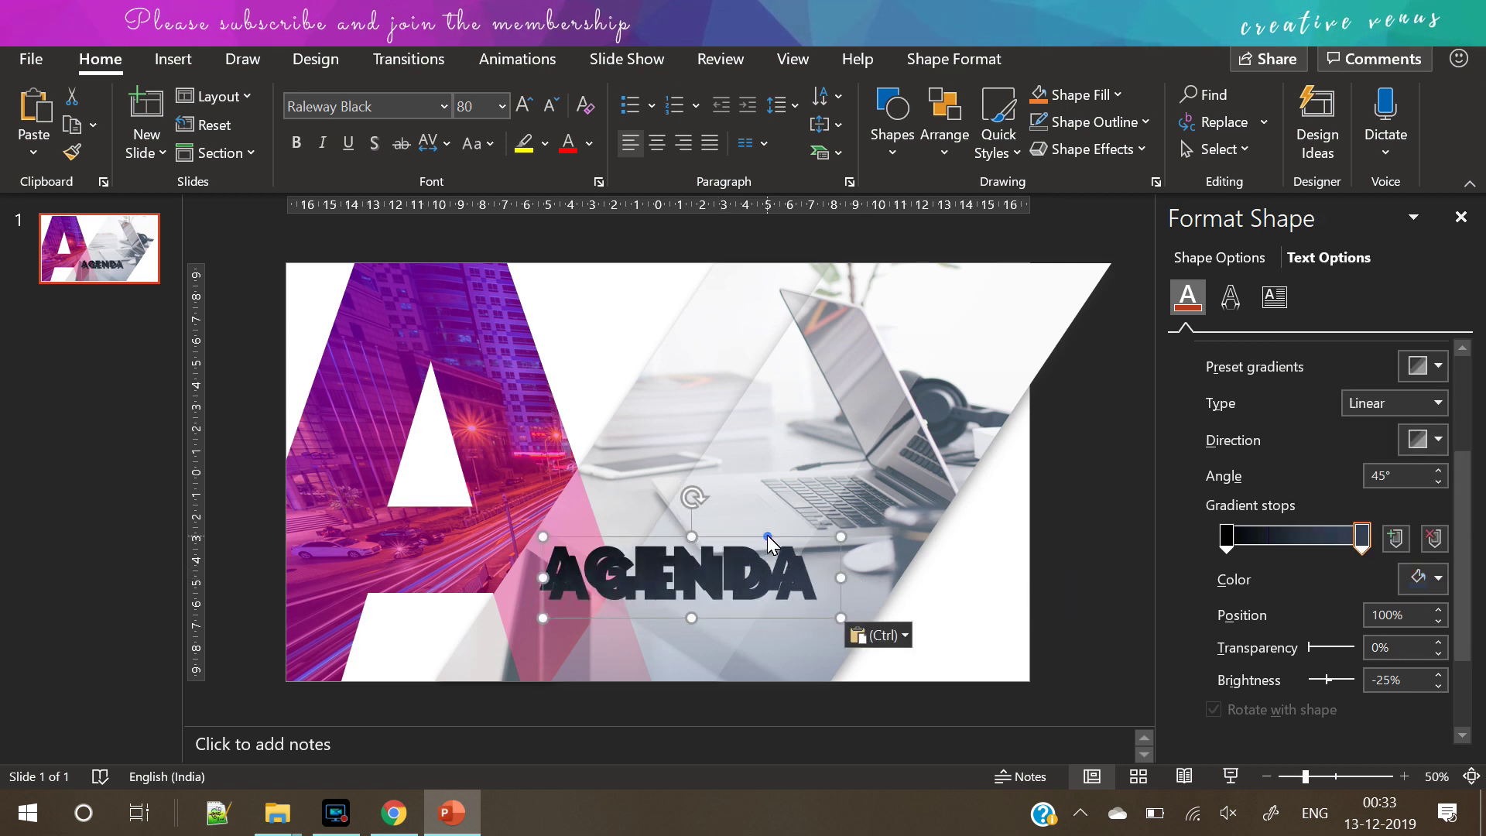
Move the AGENDA copy above the original and draw a rectangle over it
drag(767, 536, 798, 376)
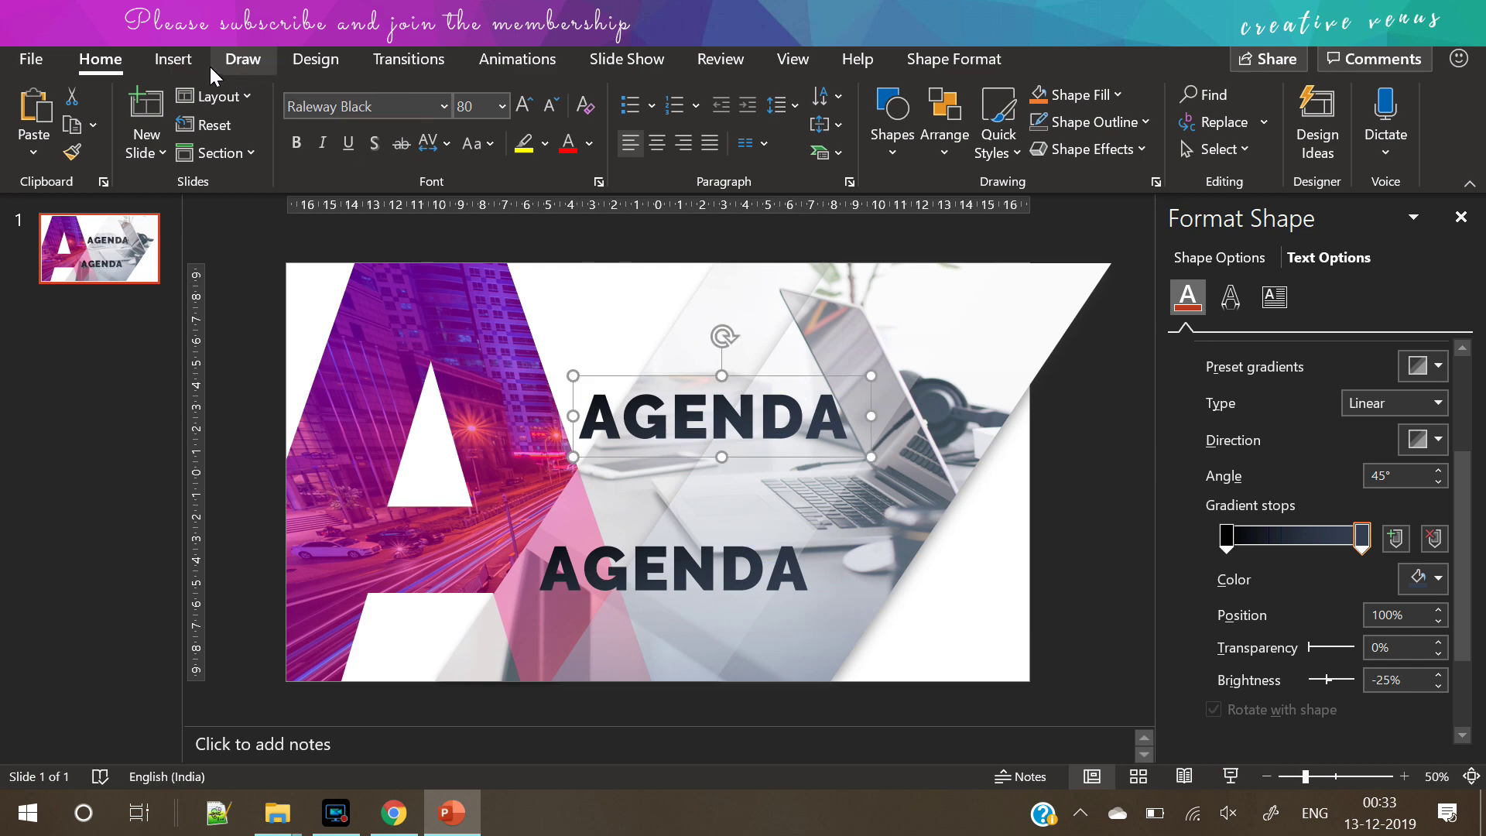
click(174, 58)
click(375, 145)
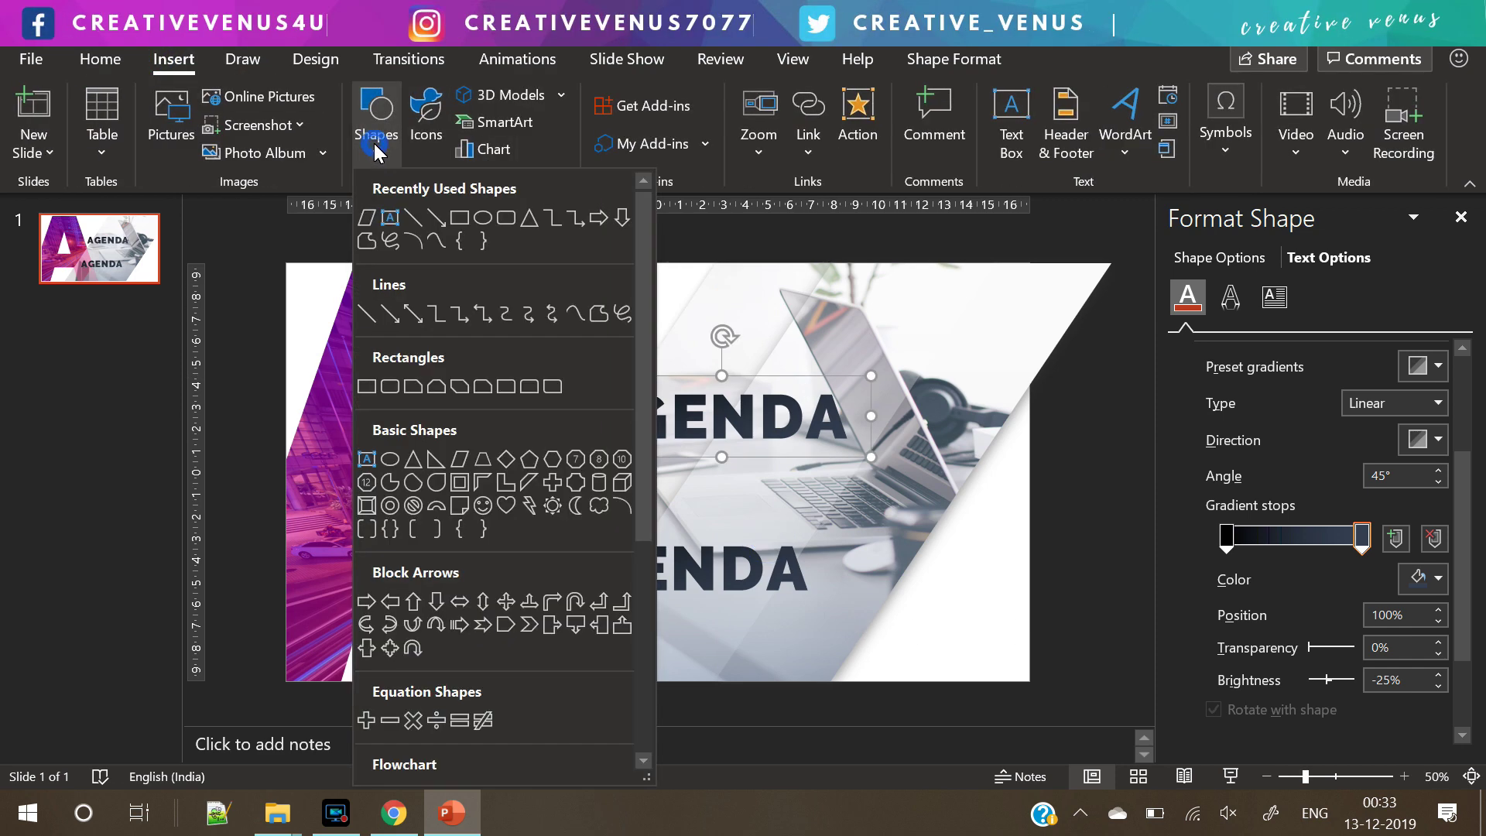
click(455, 221)
mouse_move(500, 387)
mouse_down()
mouse_move(742, 477)
mouse_move(899, 476)
mouse_up()
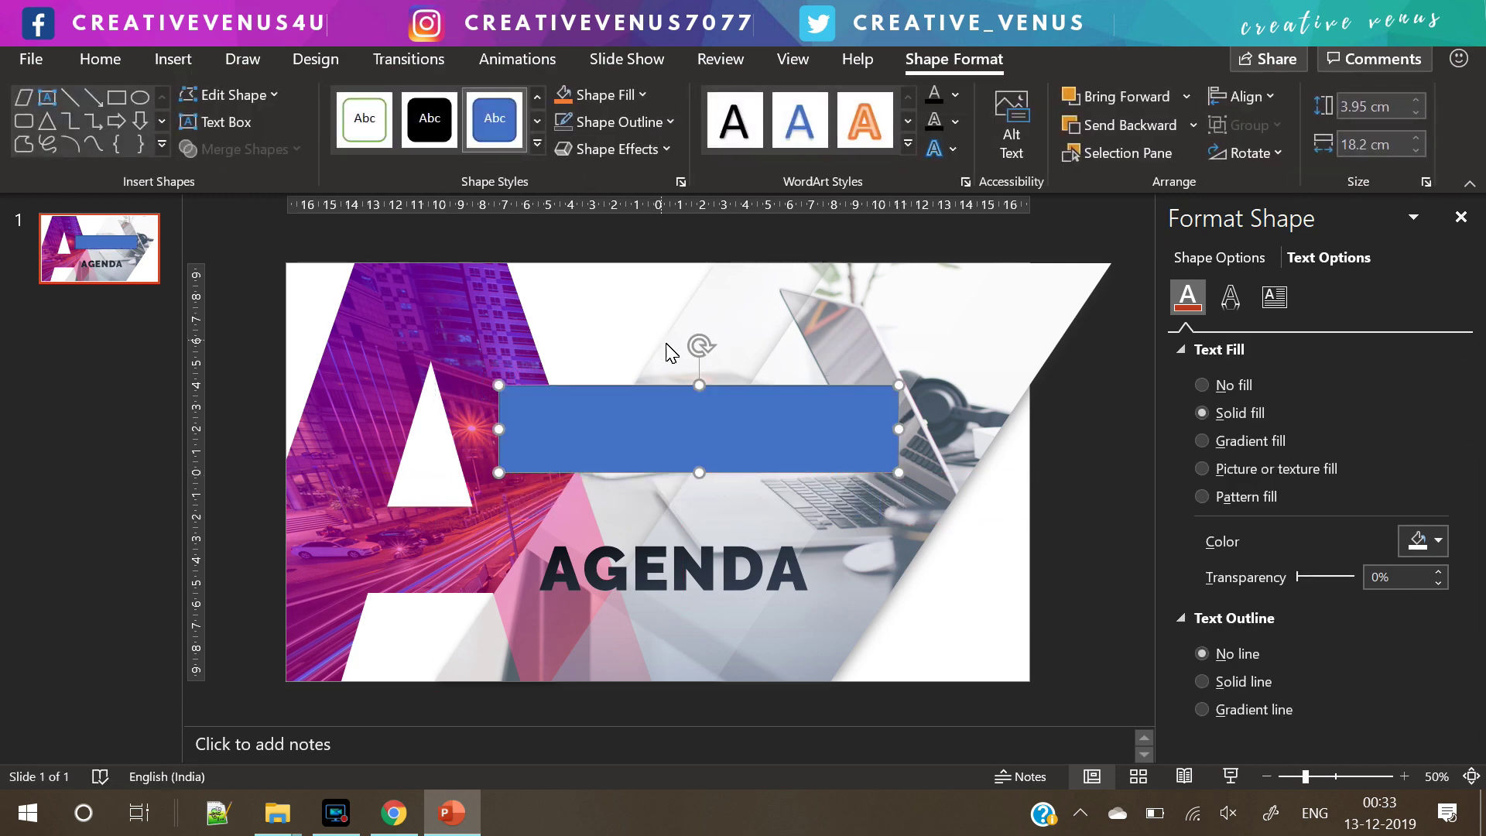
Slant and enlarge the blue bar over the upper AGENDA, then select both
drag(700, 345, 739, 373)
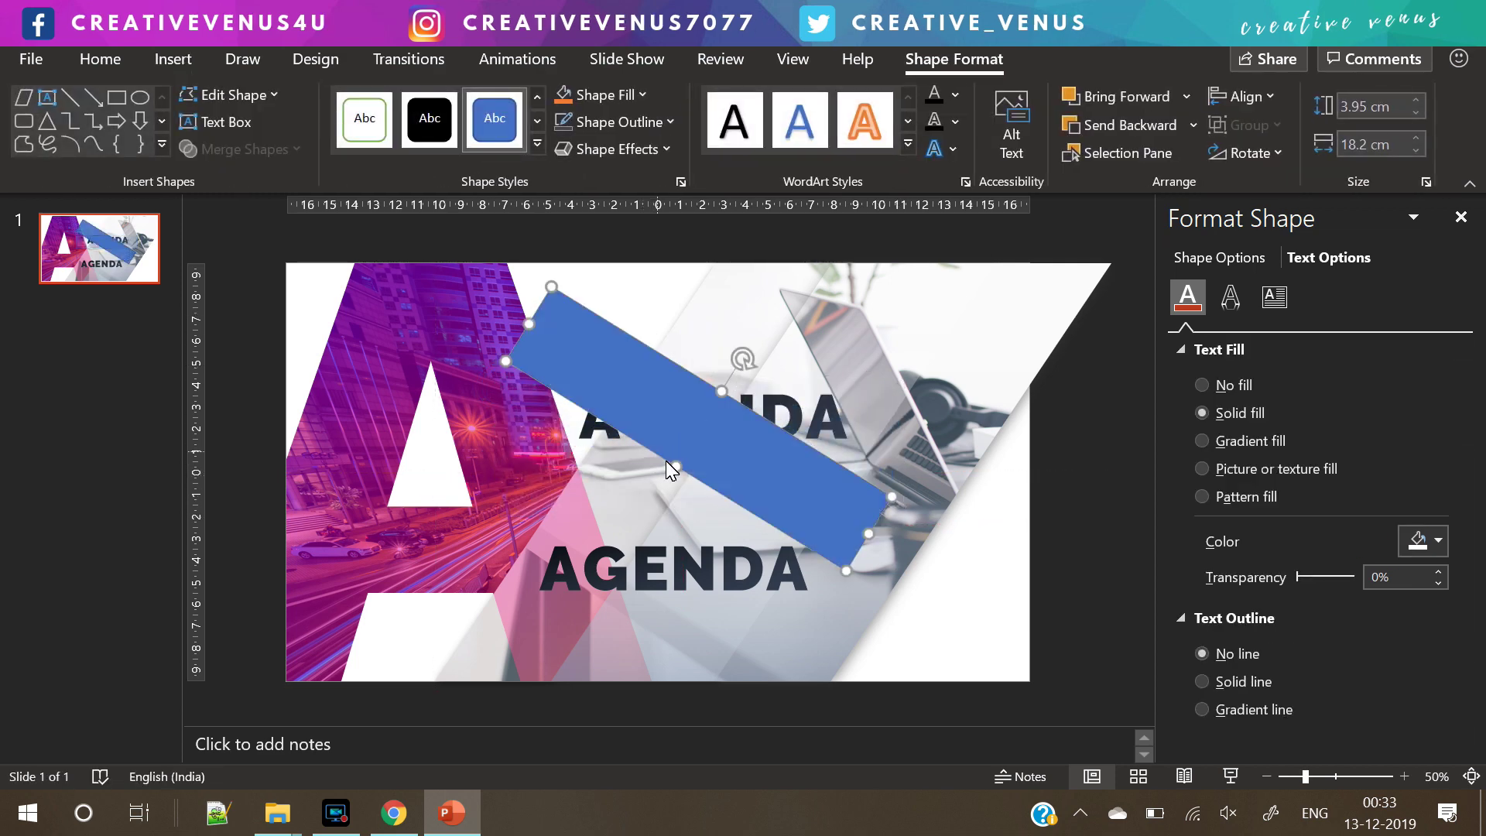
drag(677, 473, 620, 497)
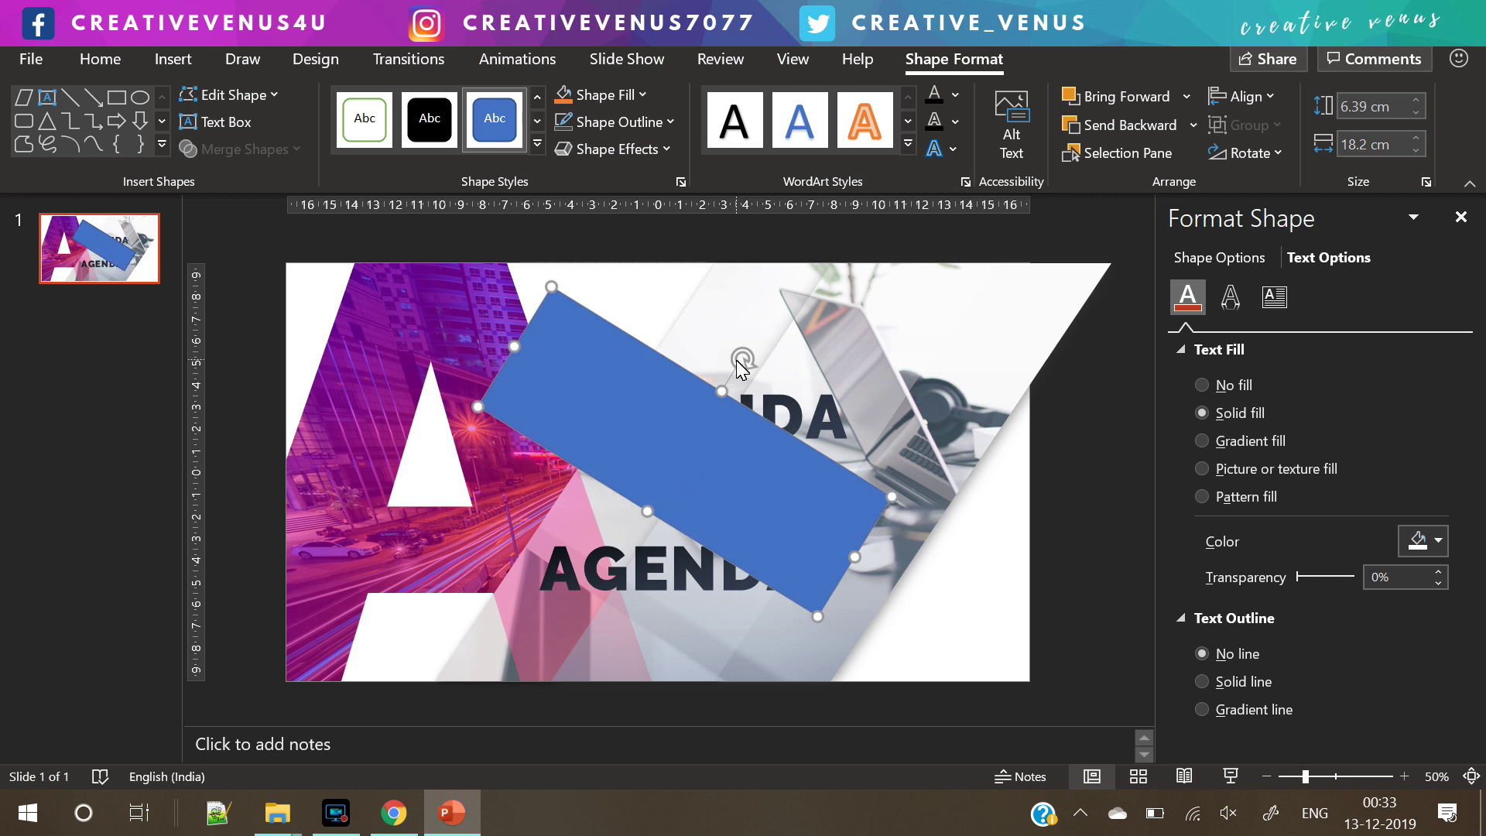
drag(738, 360, 694, 369)
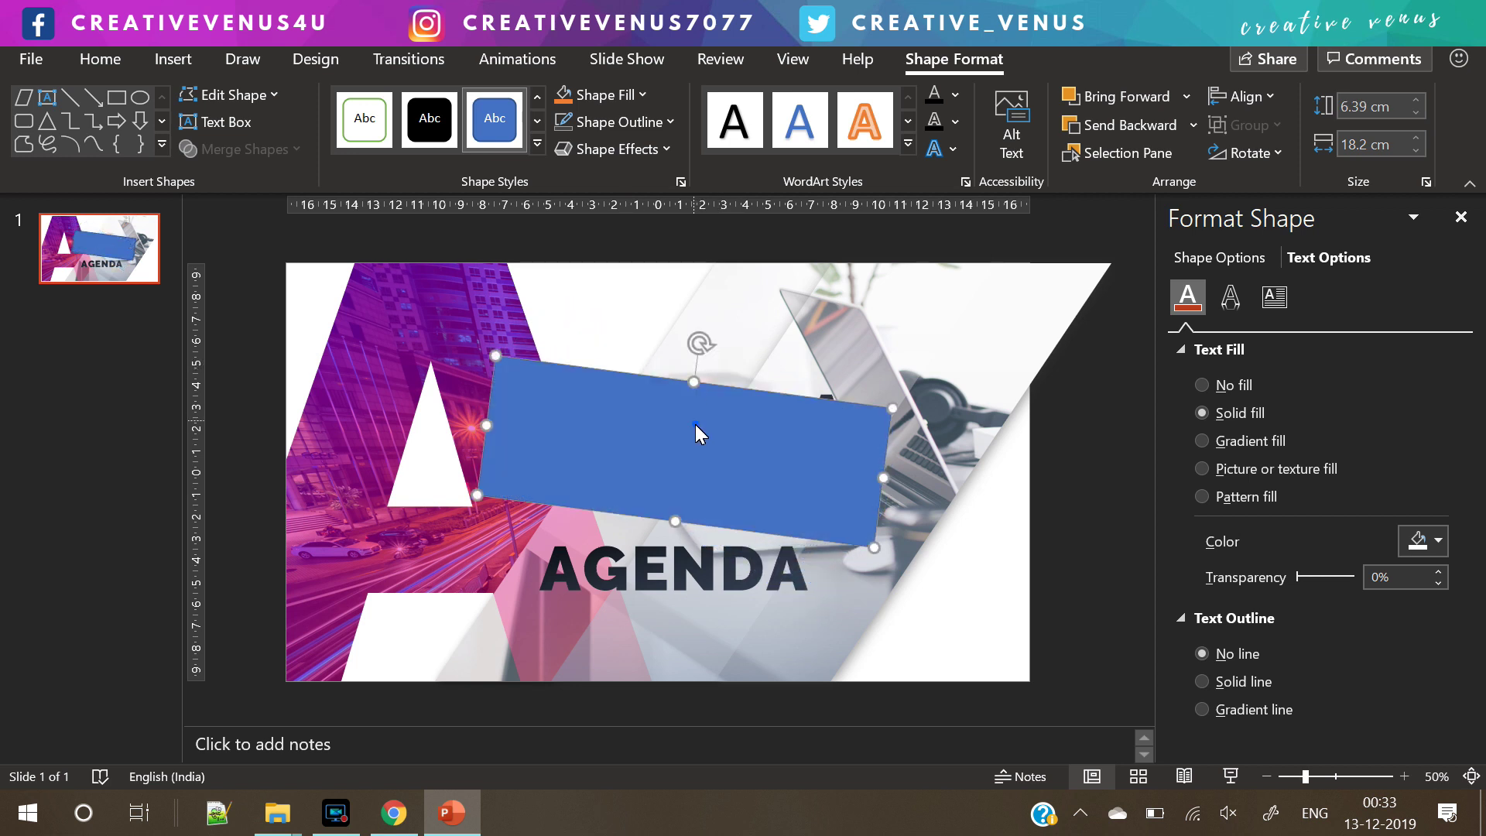
drag(696, 424, 696, 456)
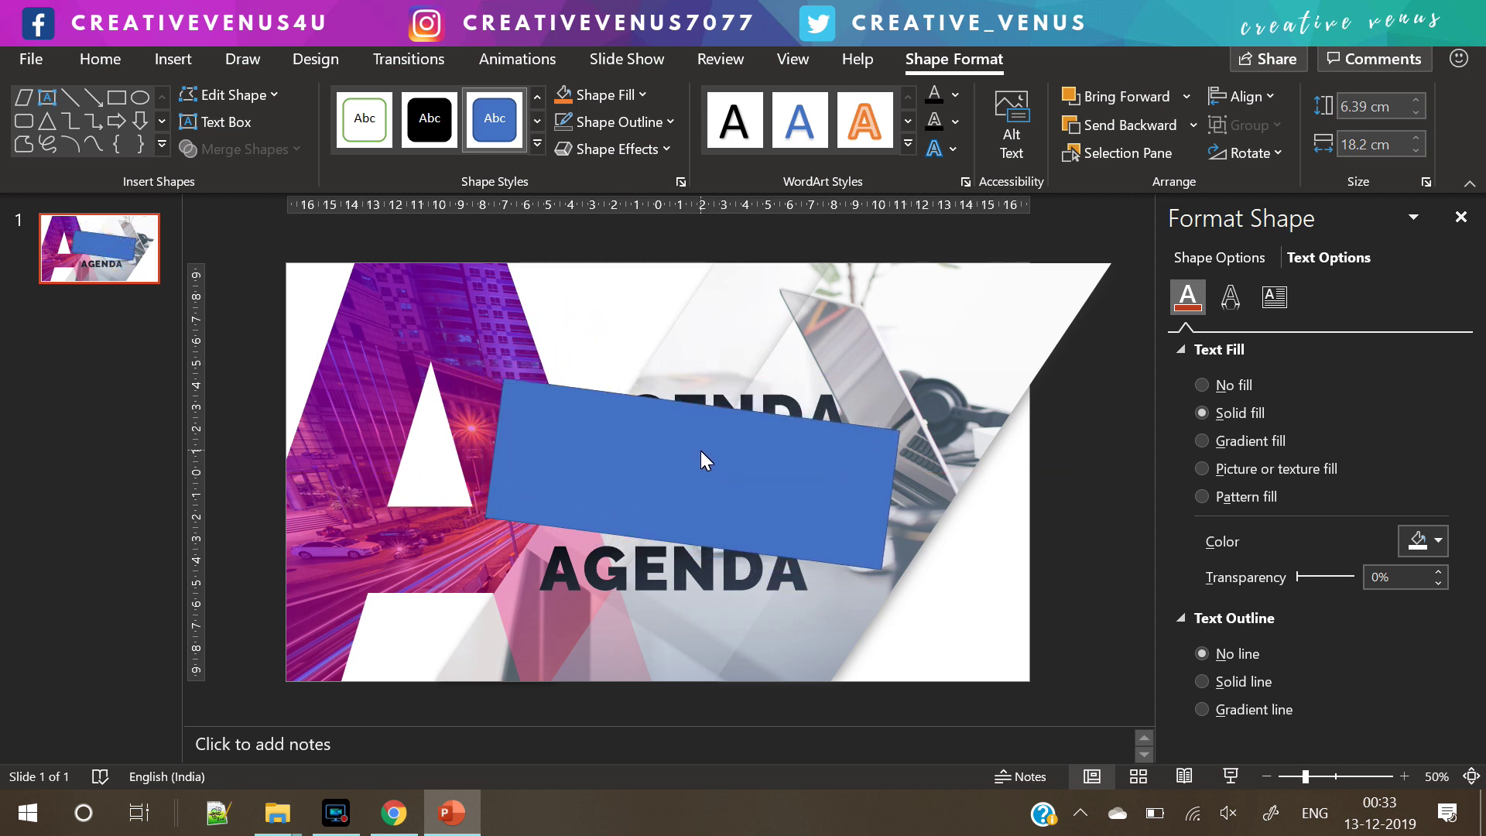
drag(695, 457, 698, 457)
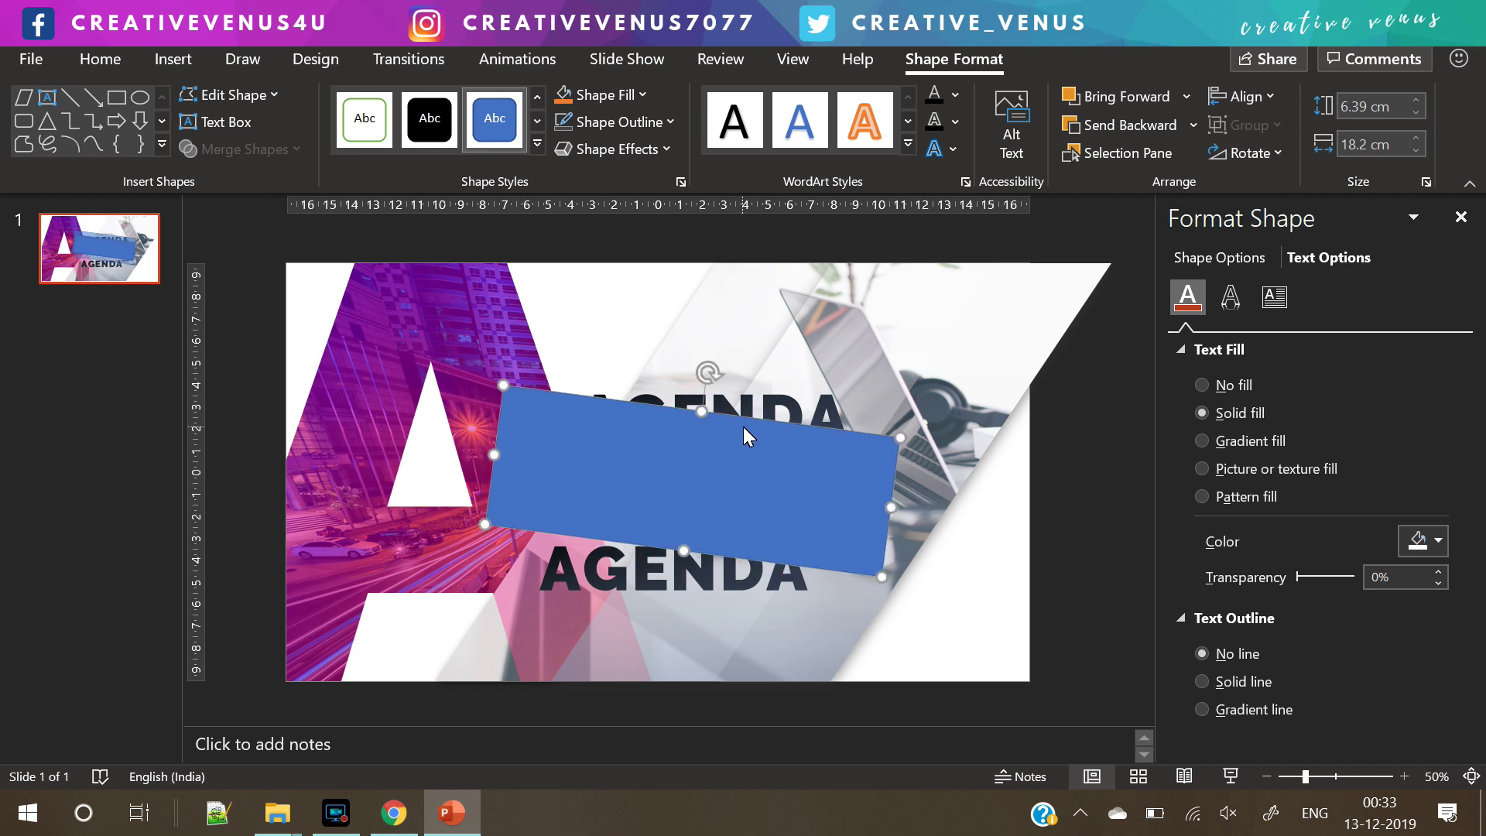
click(758, 409)
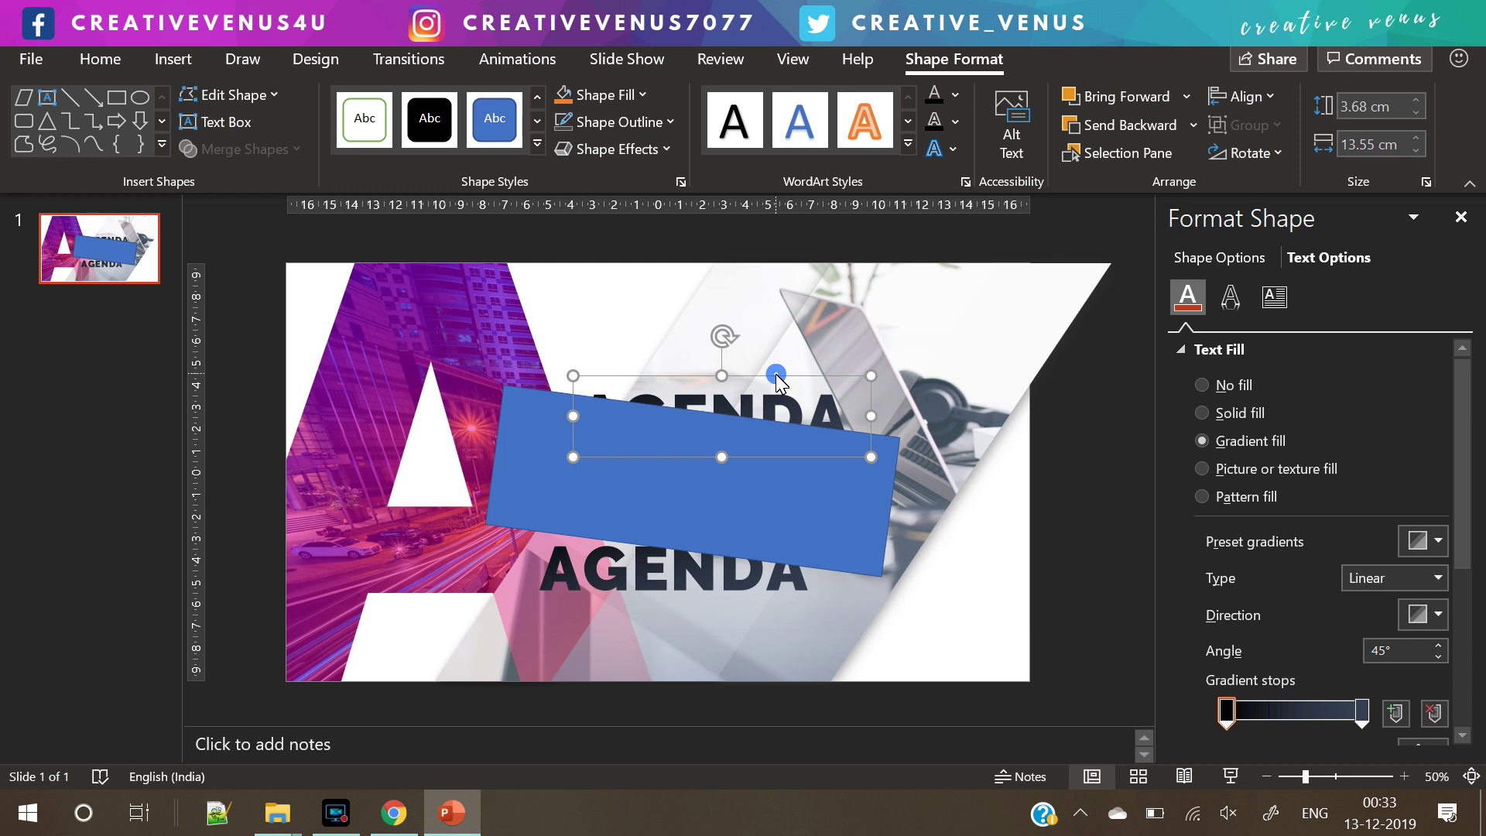
shift+click(782, 486)
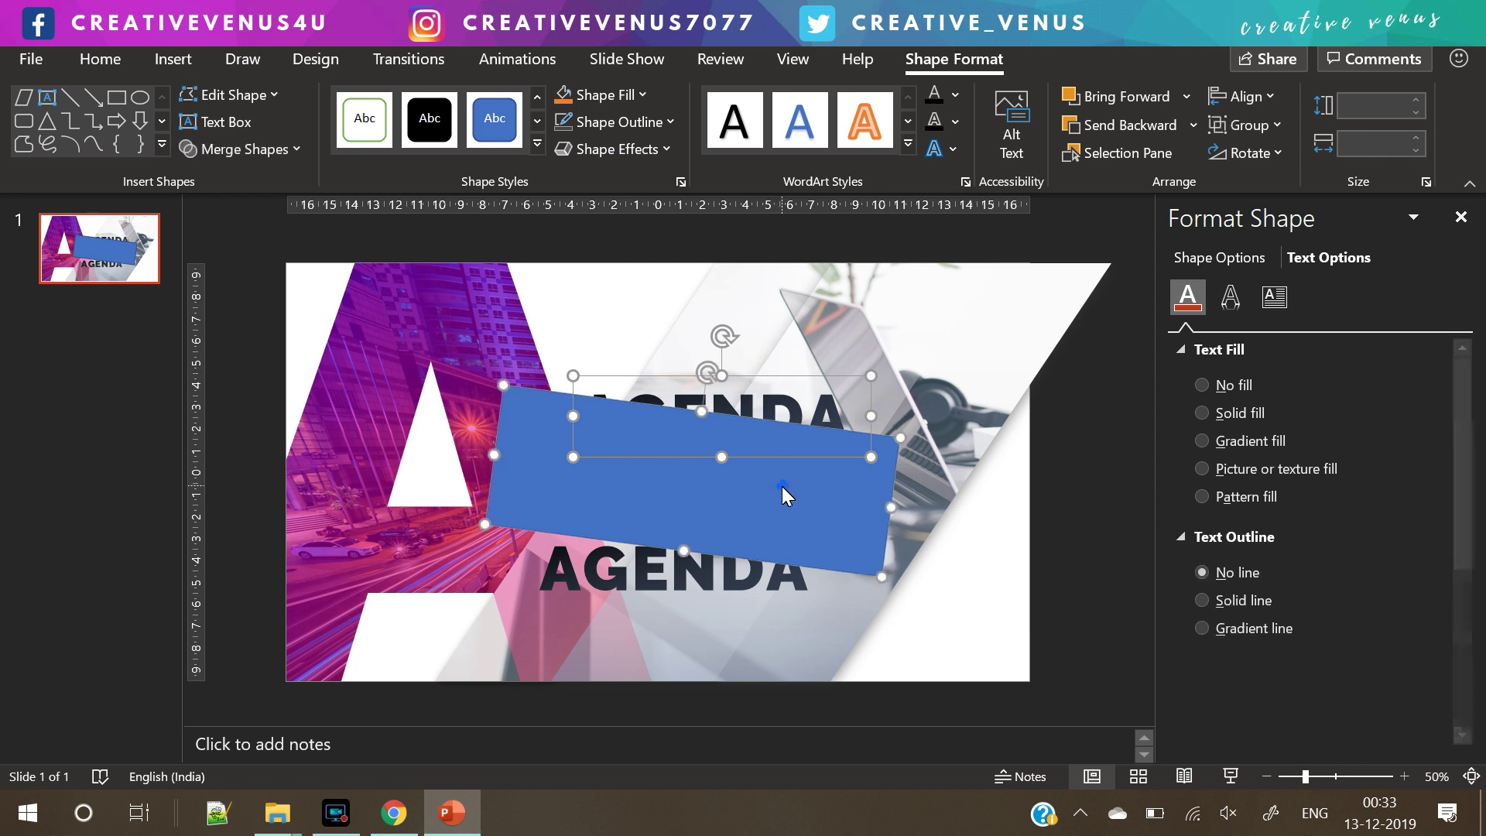
Subtract the blue bar from the upper AGENDA and align the remainder over the lower AGENDA
click(250, 149)
click(251, 319)
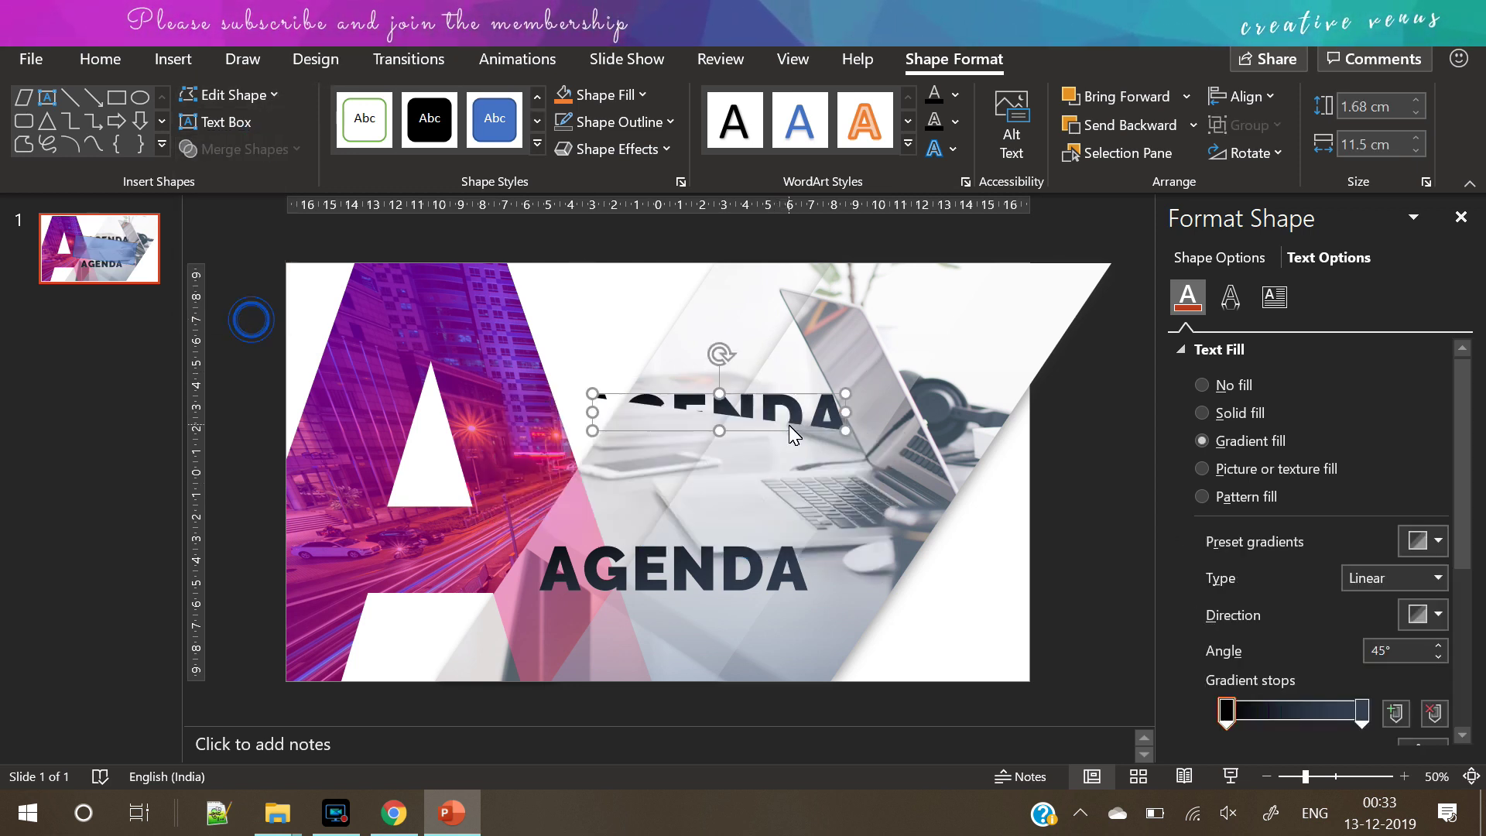
drag(778, 407, 735, 558)
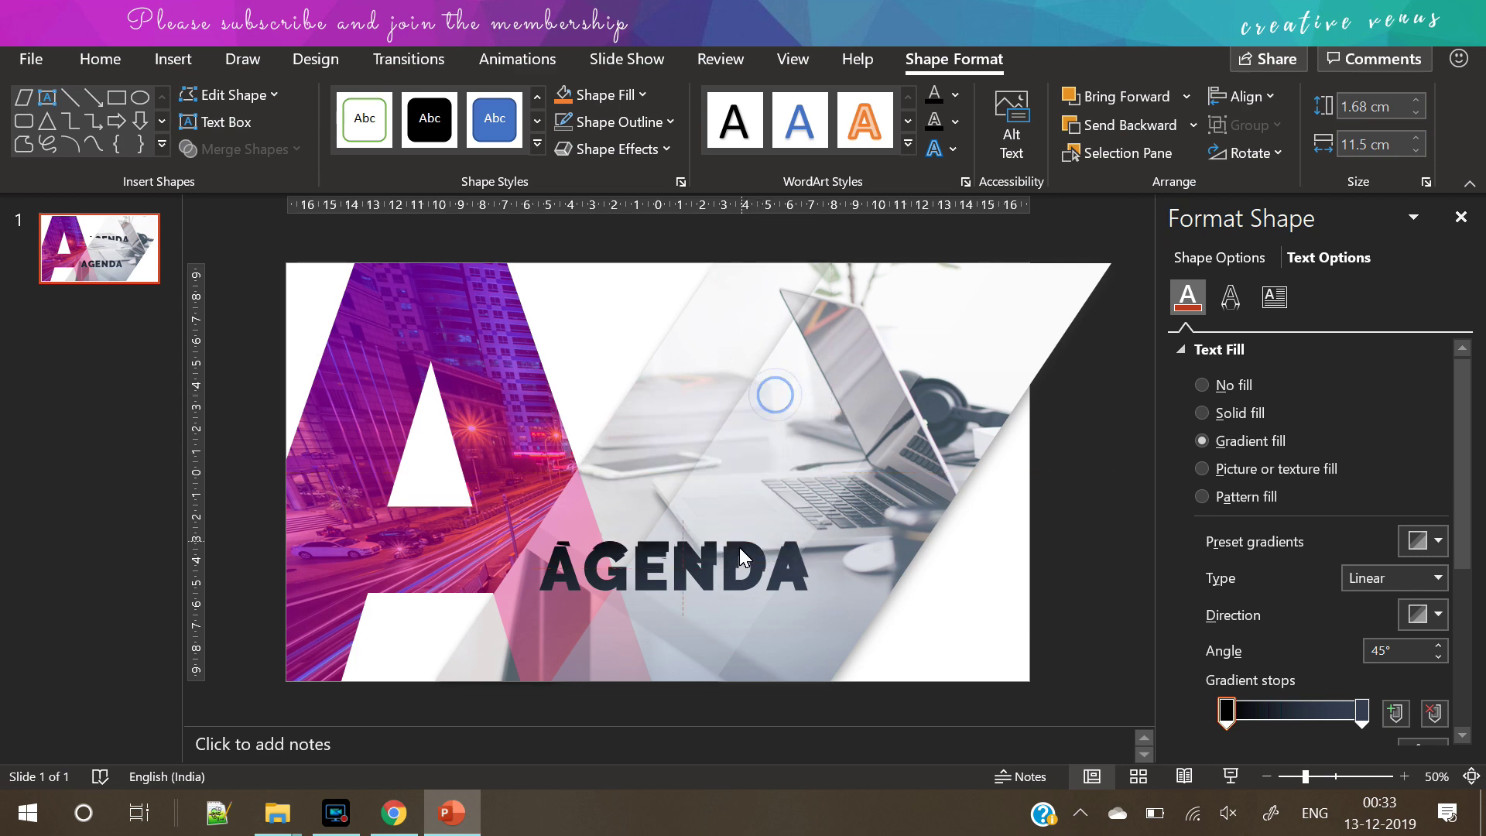
drag(735, 558, 744, 561)
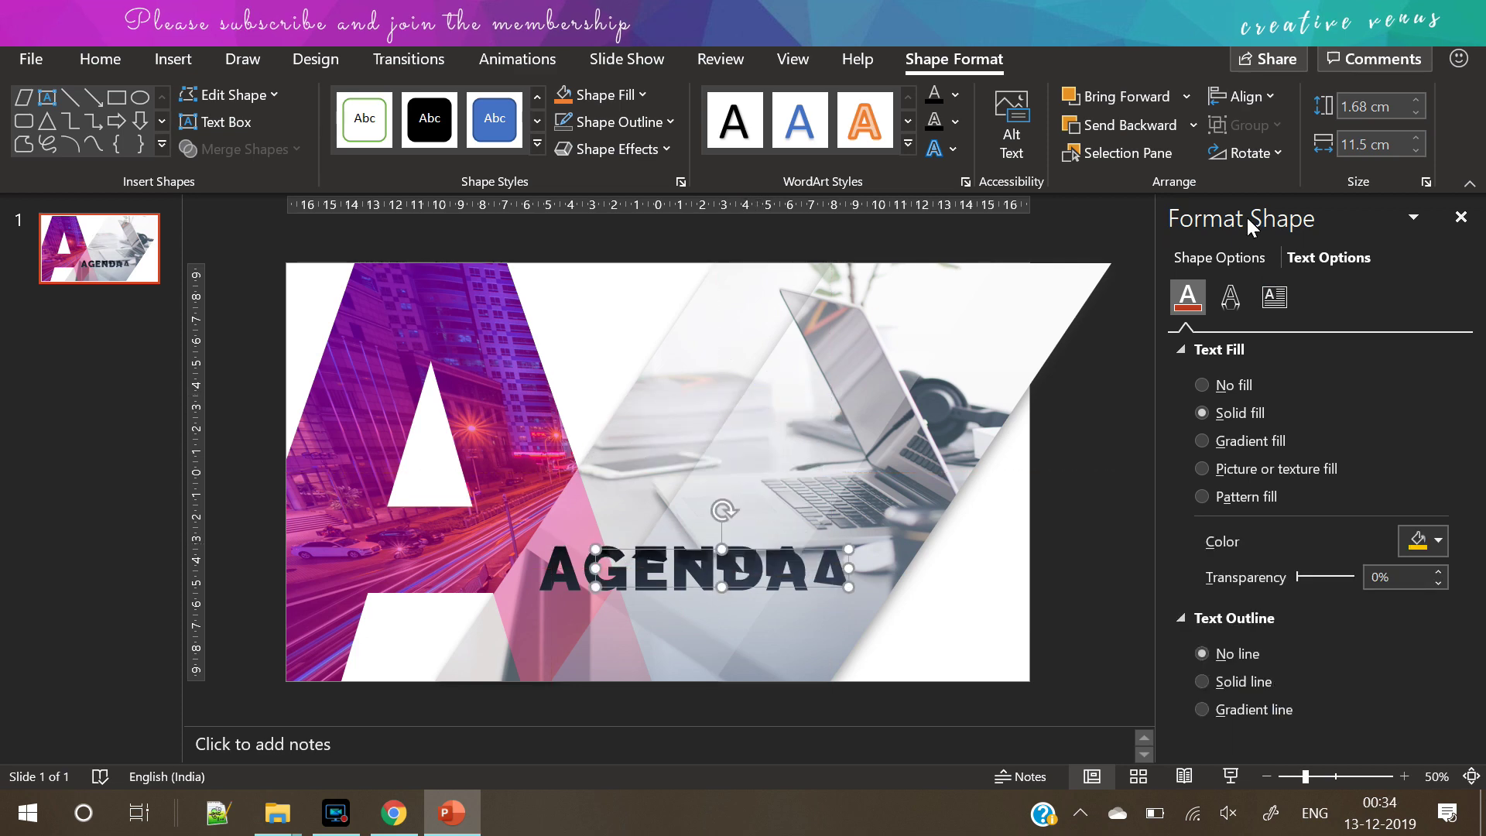
Give the cut overlay a semi-transparent white solid fill
click(1221, 257)
click(1418, 569)
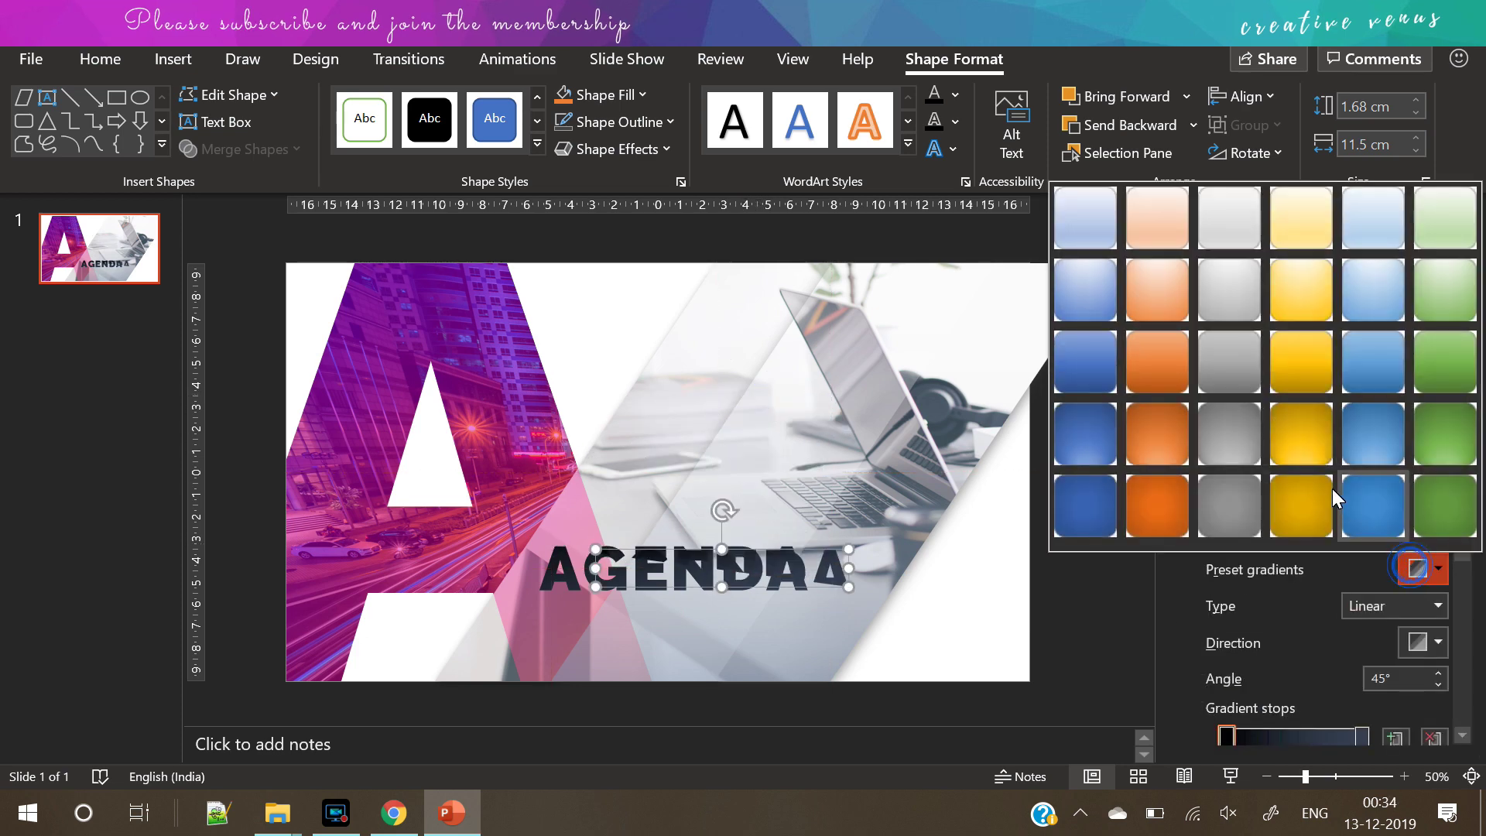
click(1236, 612)
click(1234, 414)
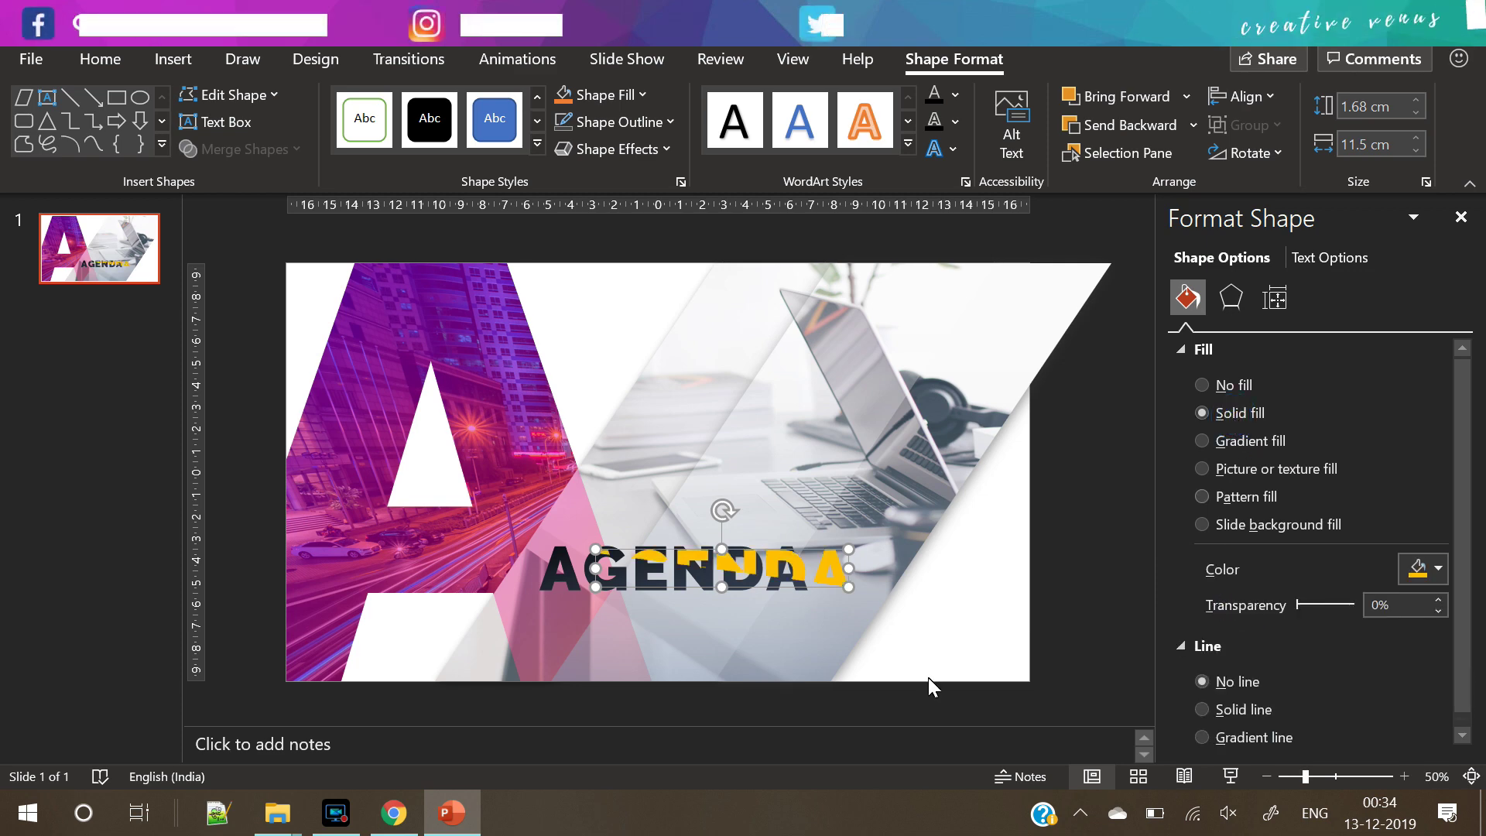
click(1418, 568)
click(1285, 238)
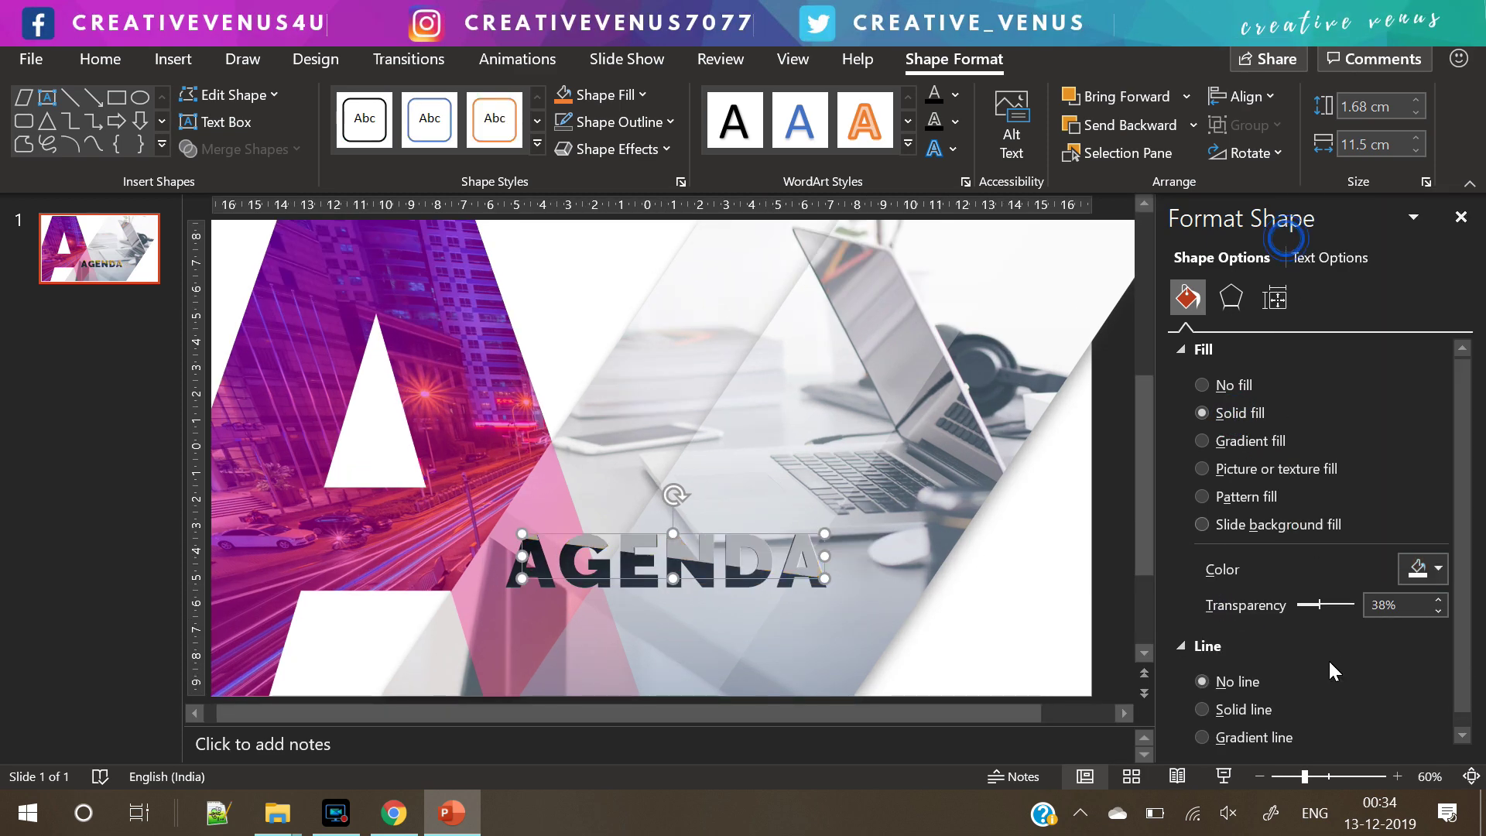
drag(1317, 603, 1325, 601)
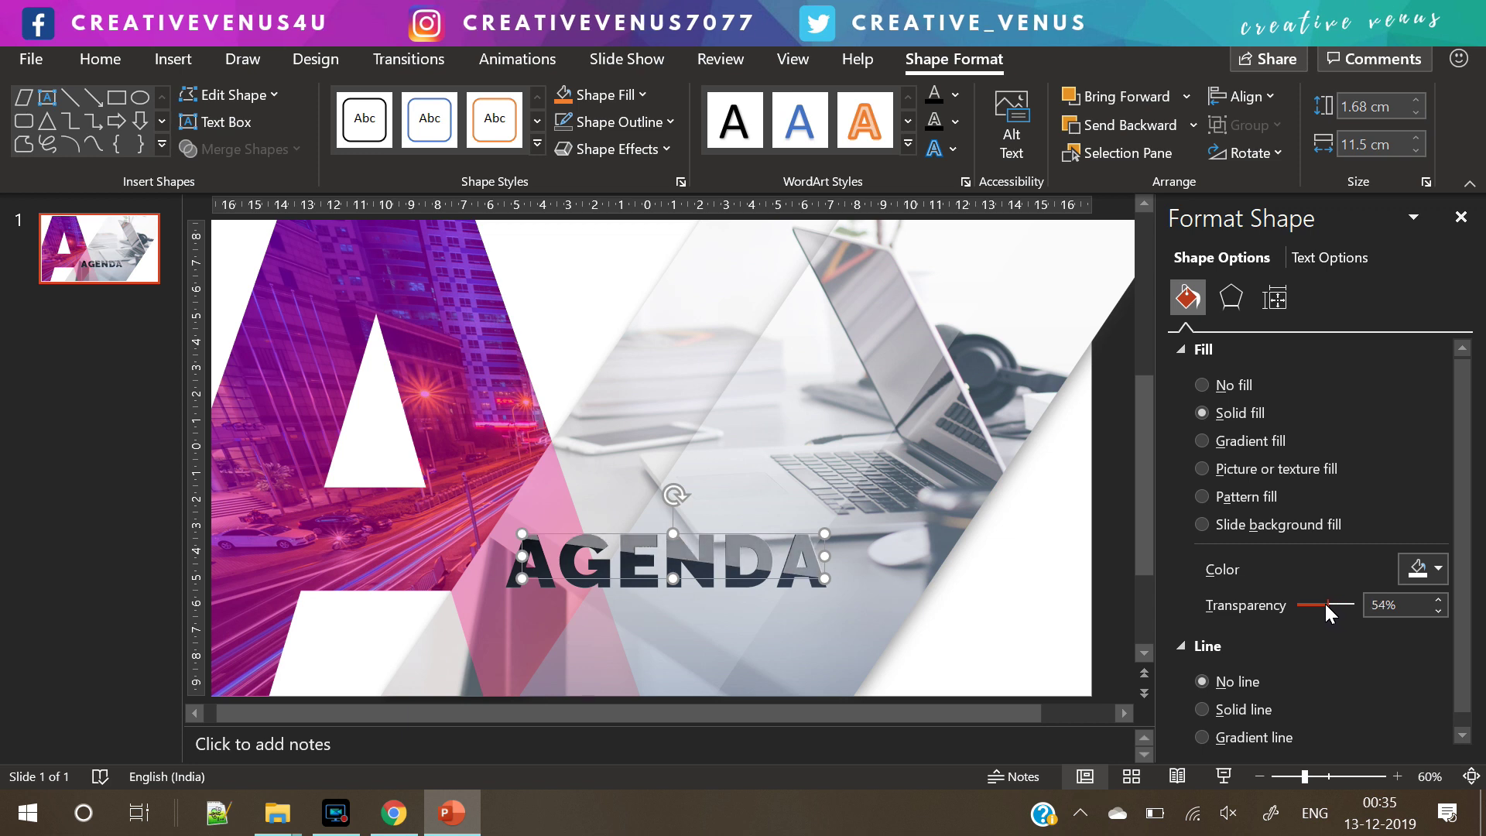
click(1124, 524)
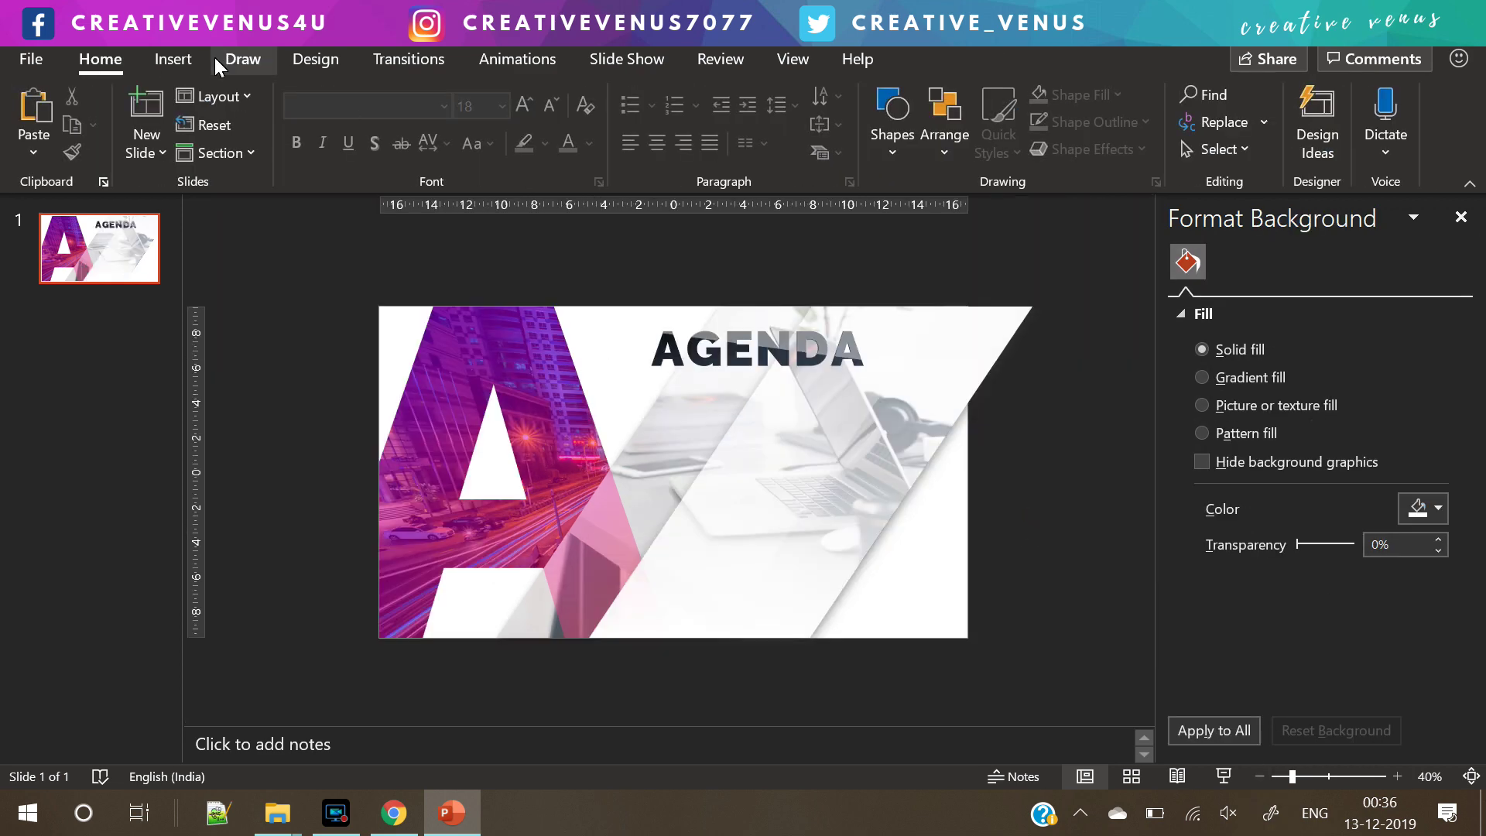
Draw a text box right of the A listing Objective through Next steps, then select all
click(174, 60)
click(1002, 142)
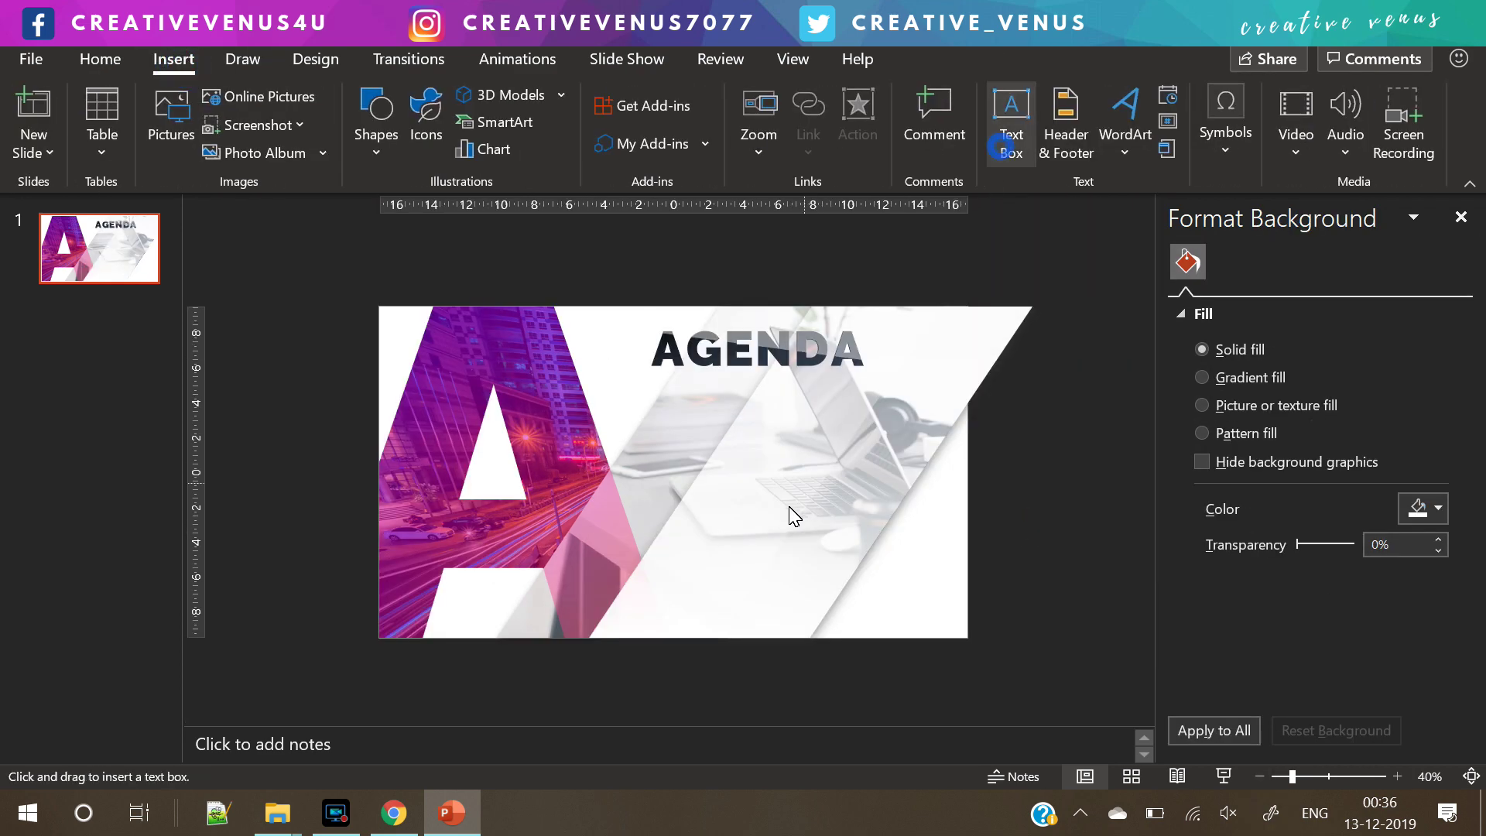
drag(706, 418, 844, 600)
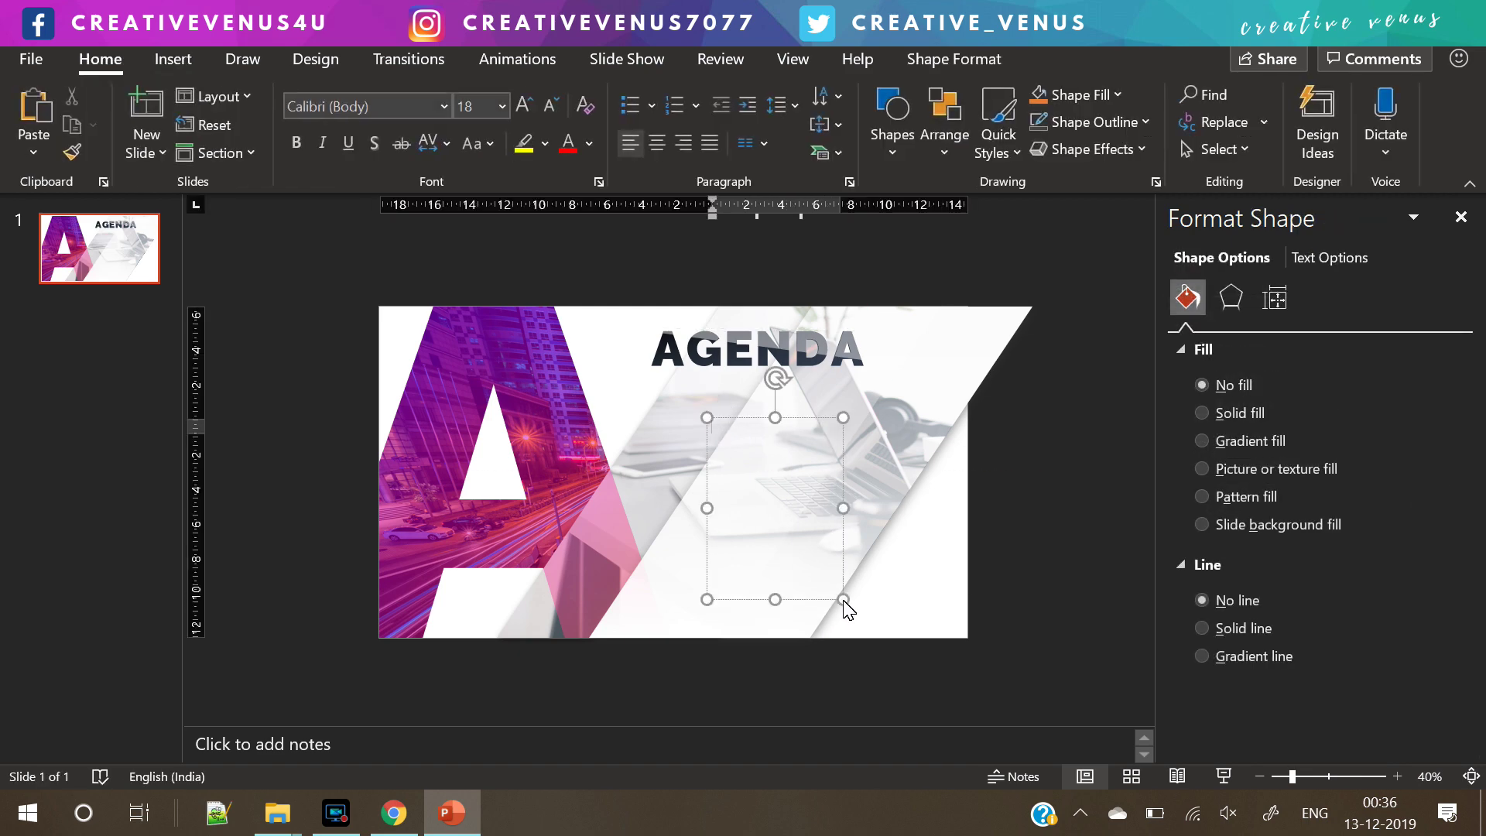
text(obj)
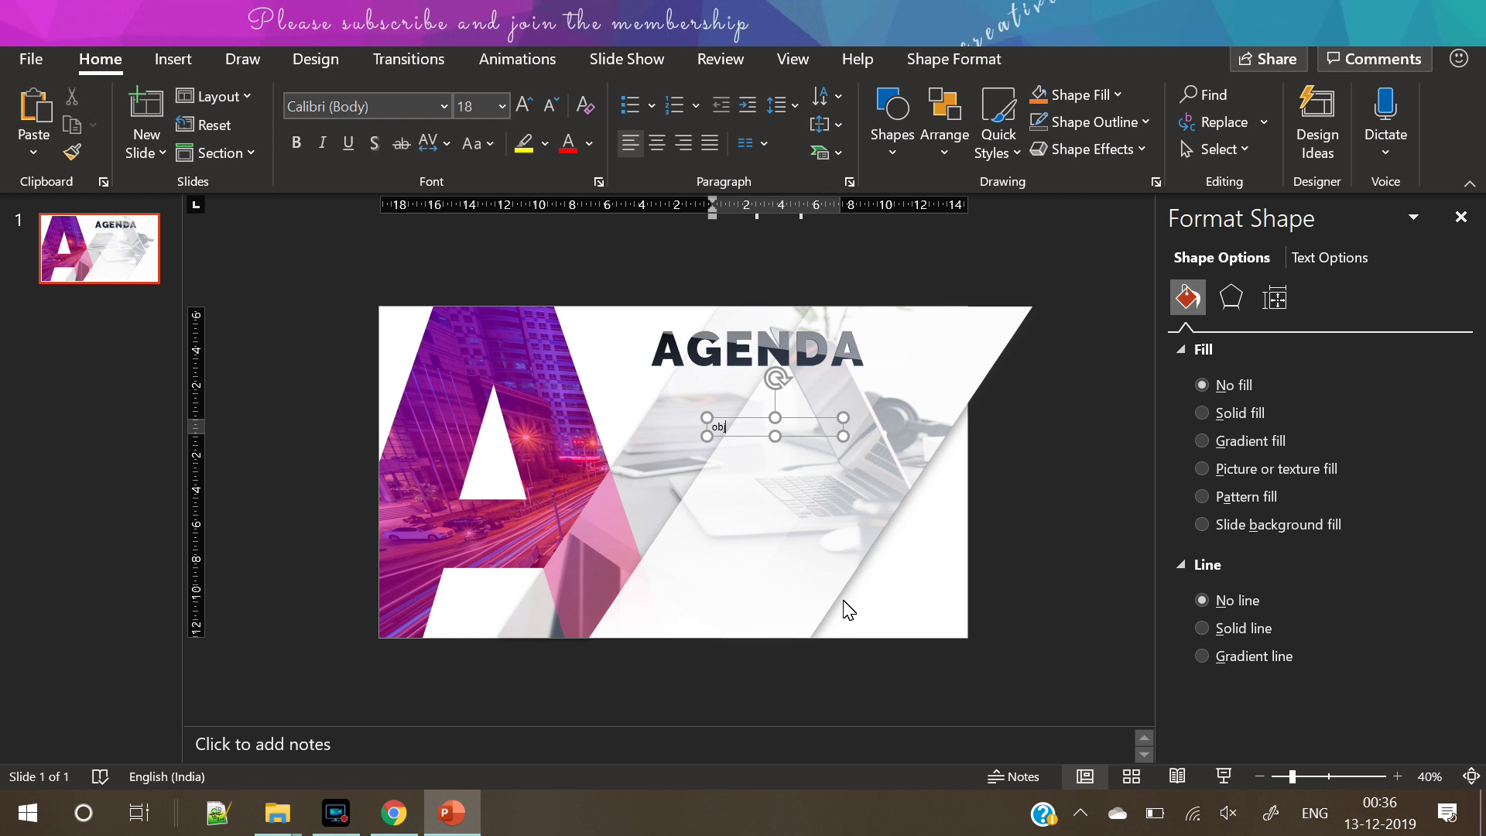
text(ective)
key(Return)
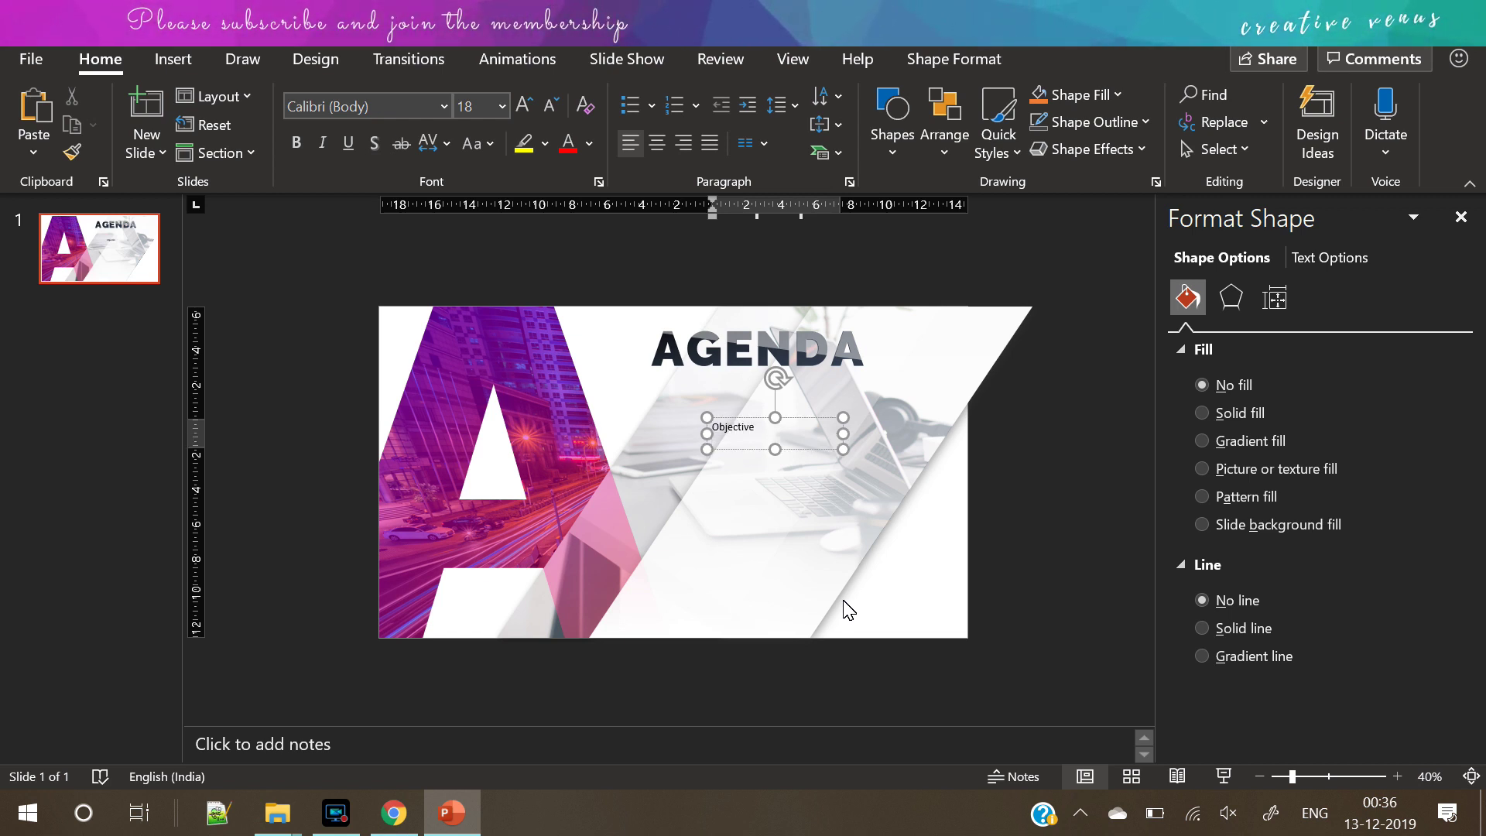
text(Scope)
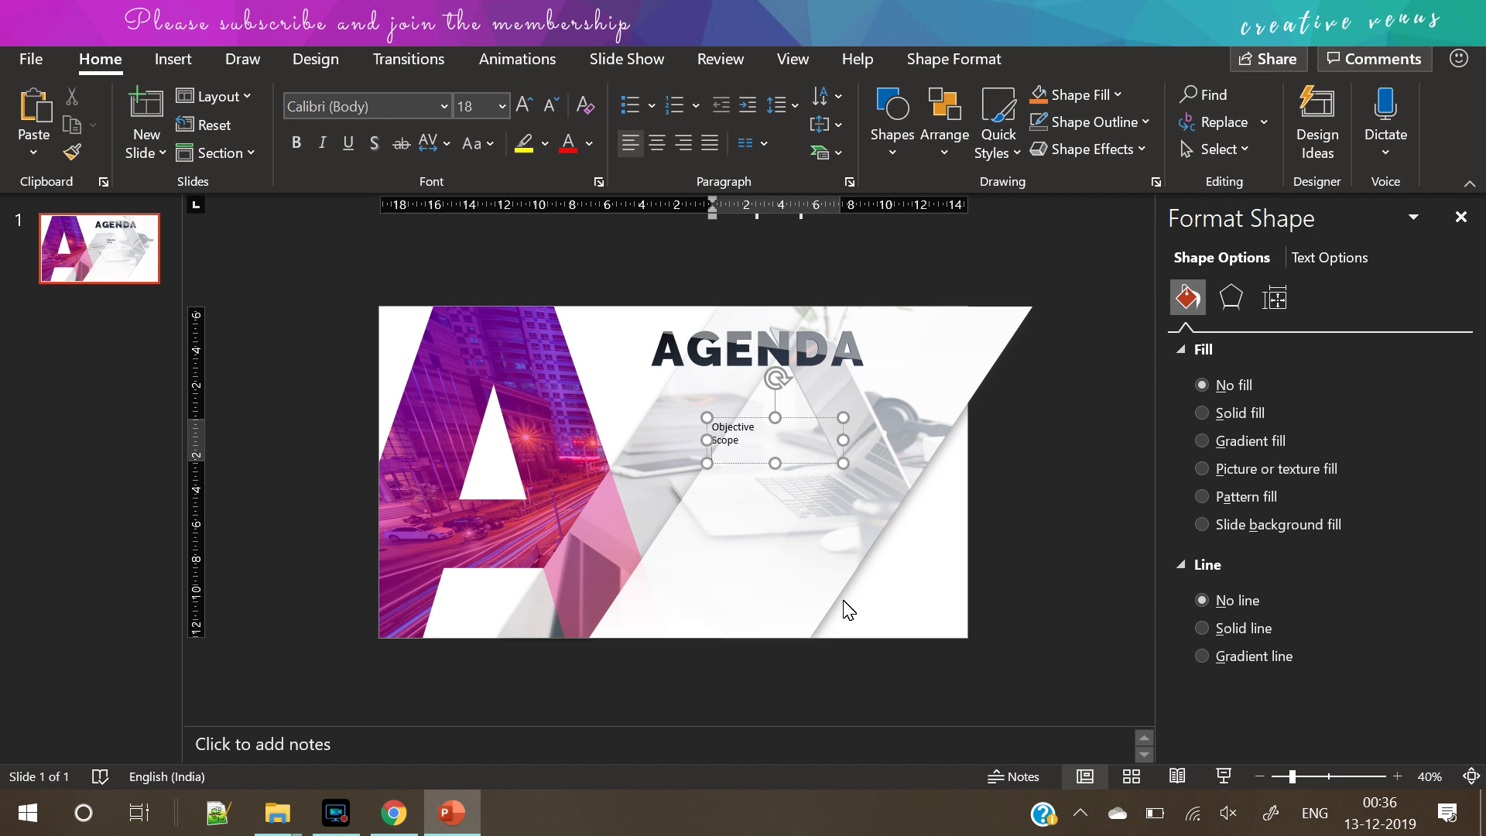
key(Return)
text(Challenges)
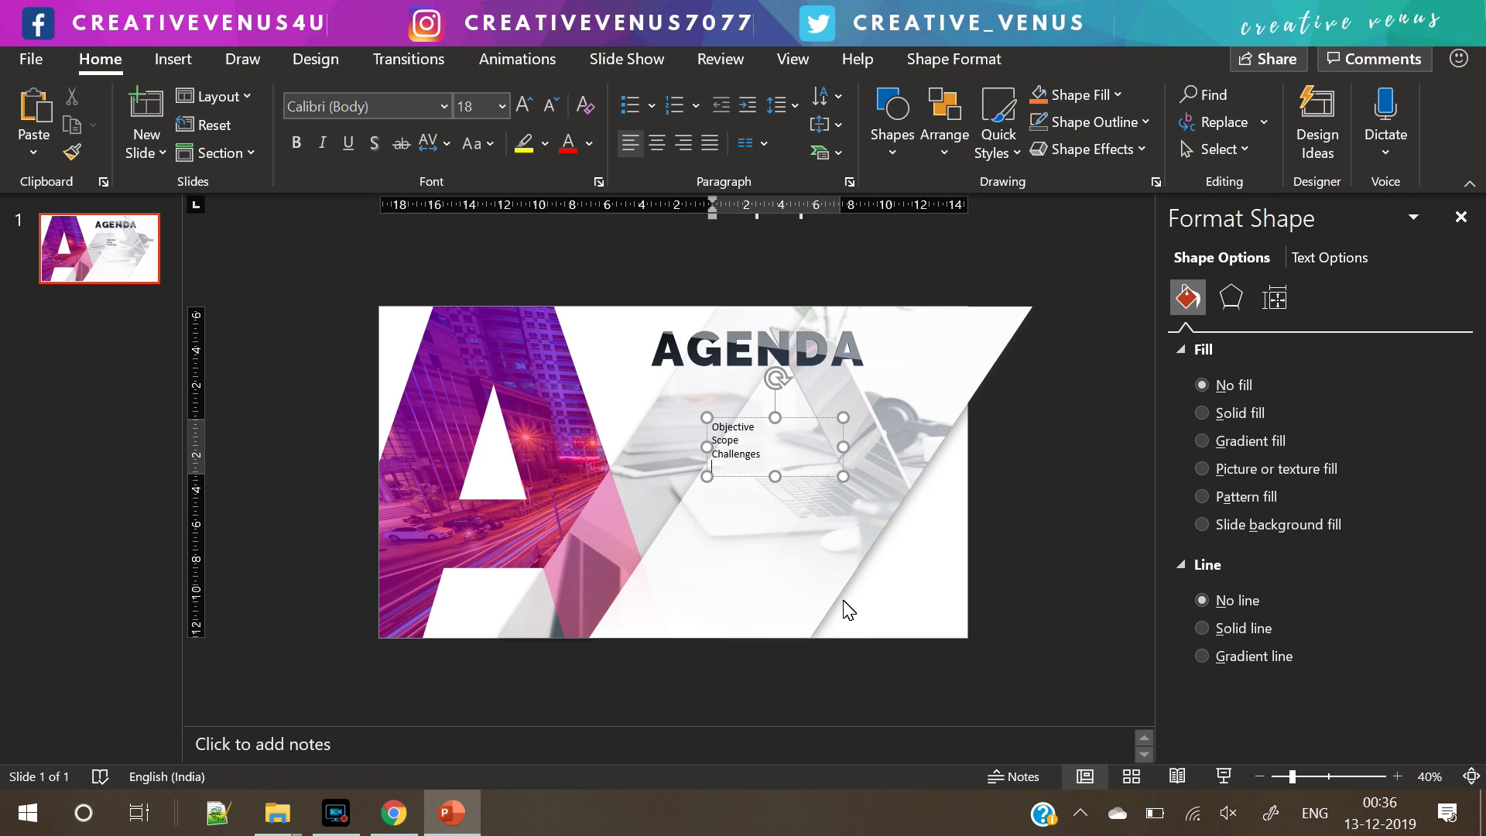
text(roj)
text(s)
key(Return)
text(portfolio)
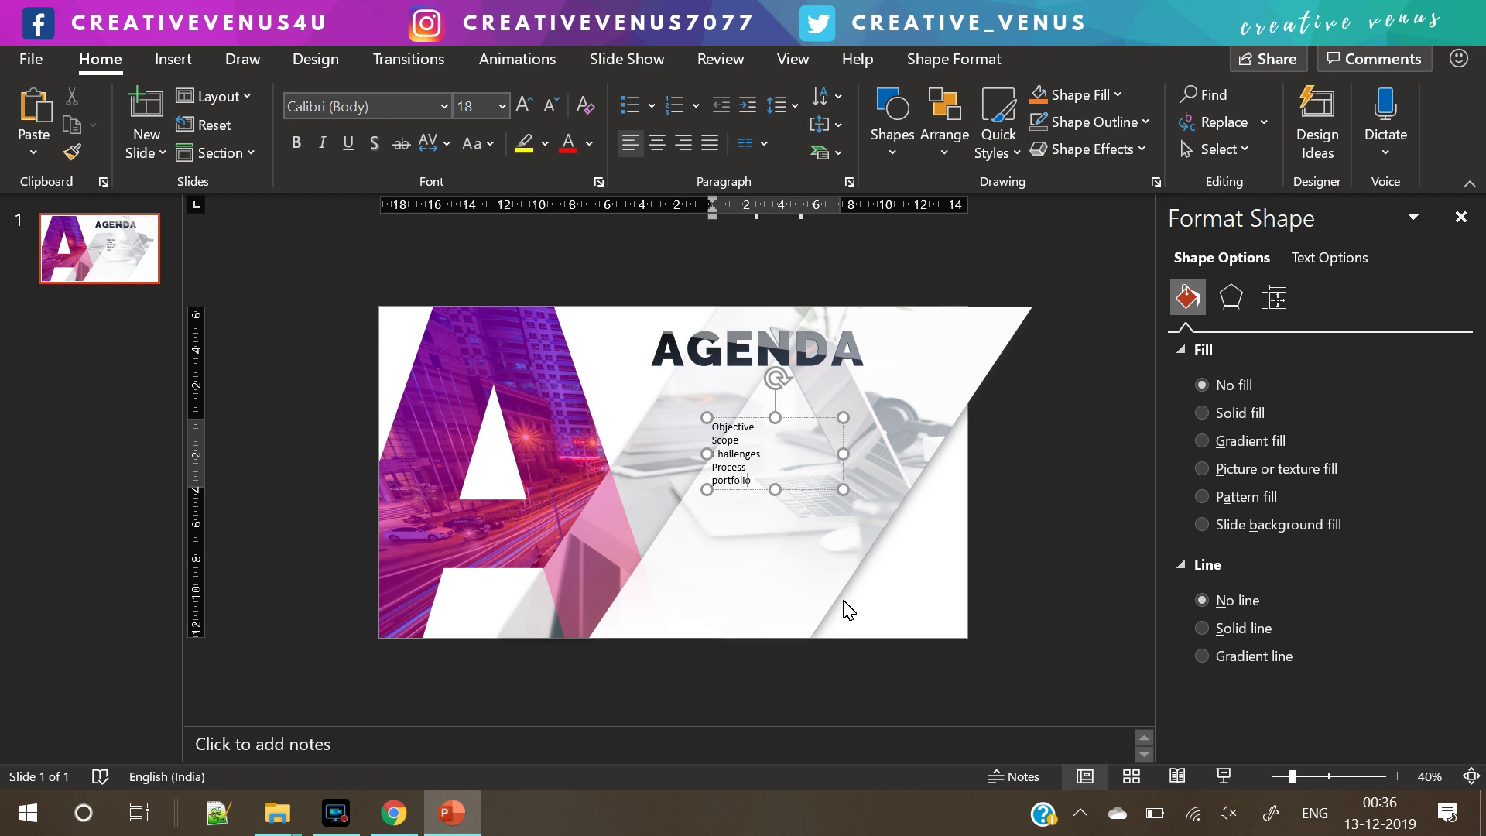
key(Return)
text(timeline)
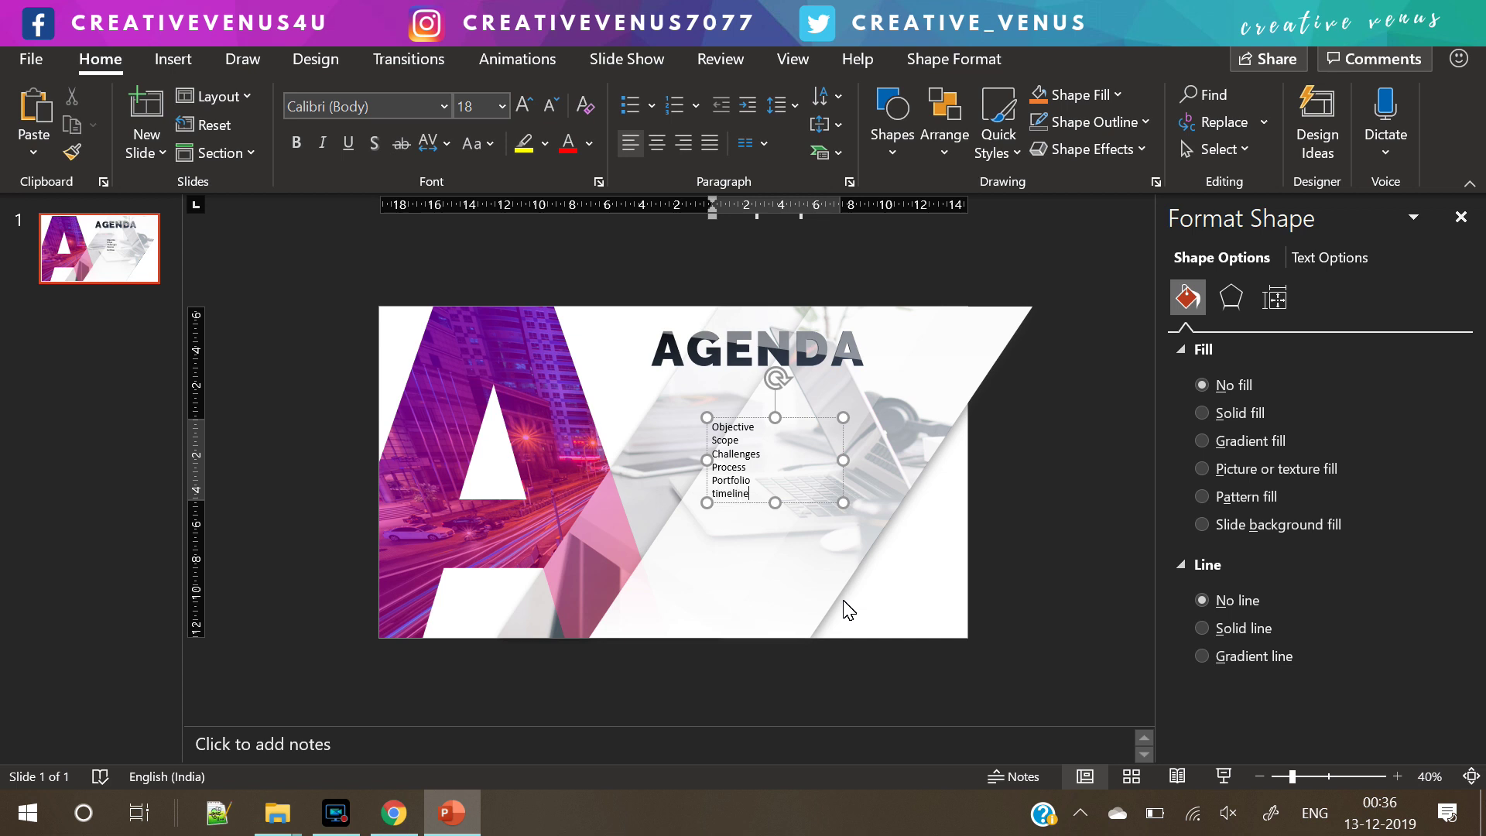
text(budget)
key(Return)
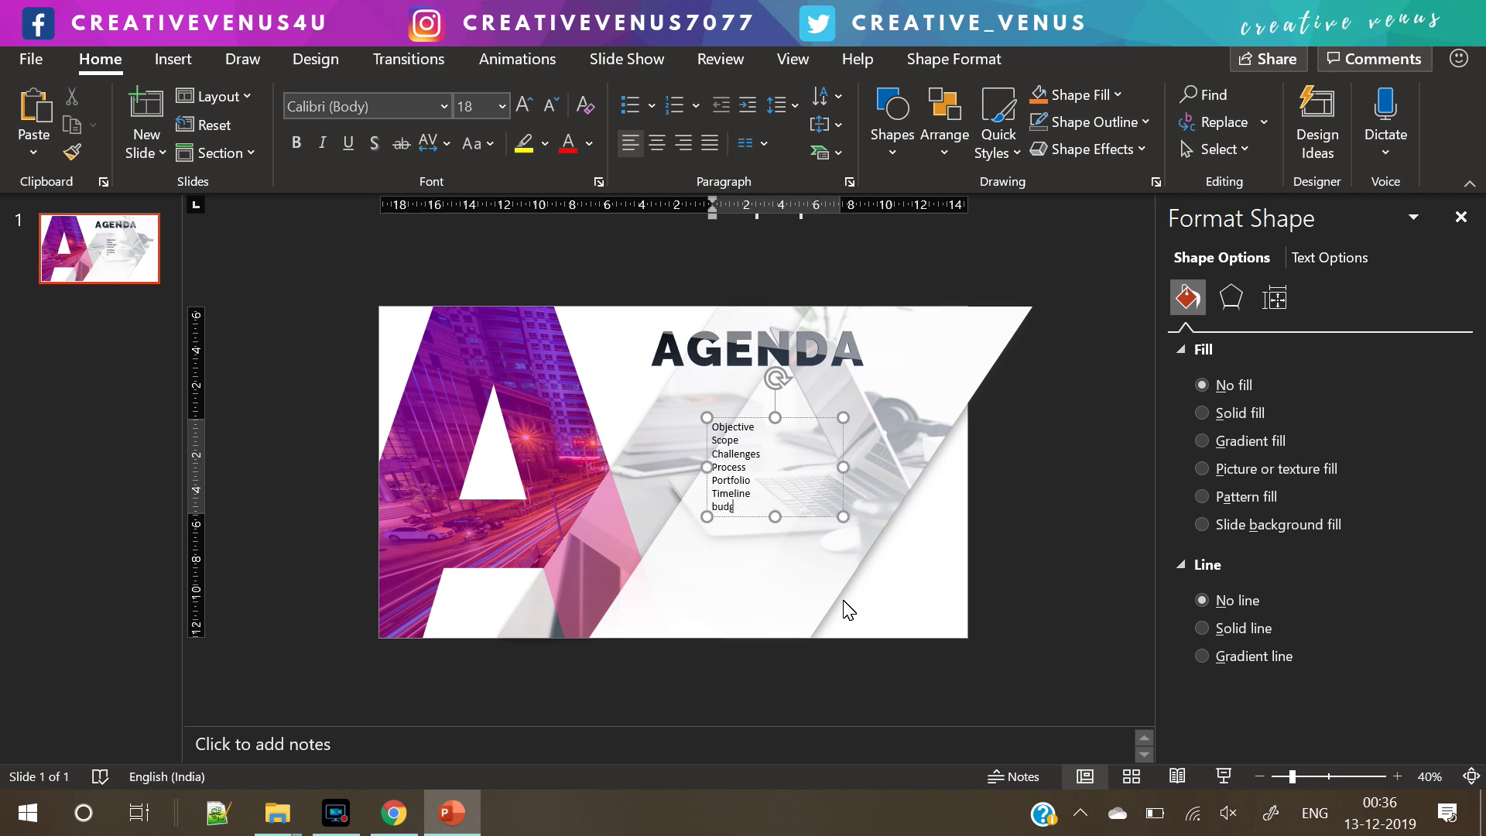
key(Return)
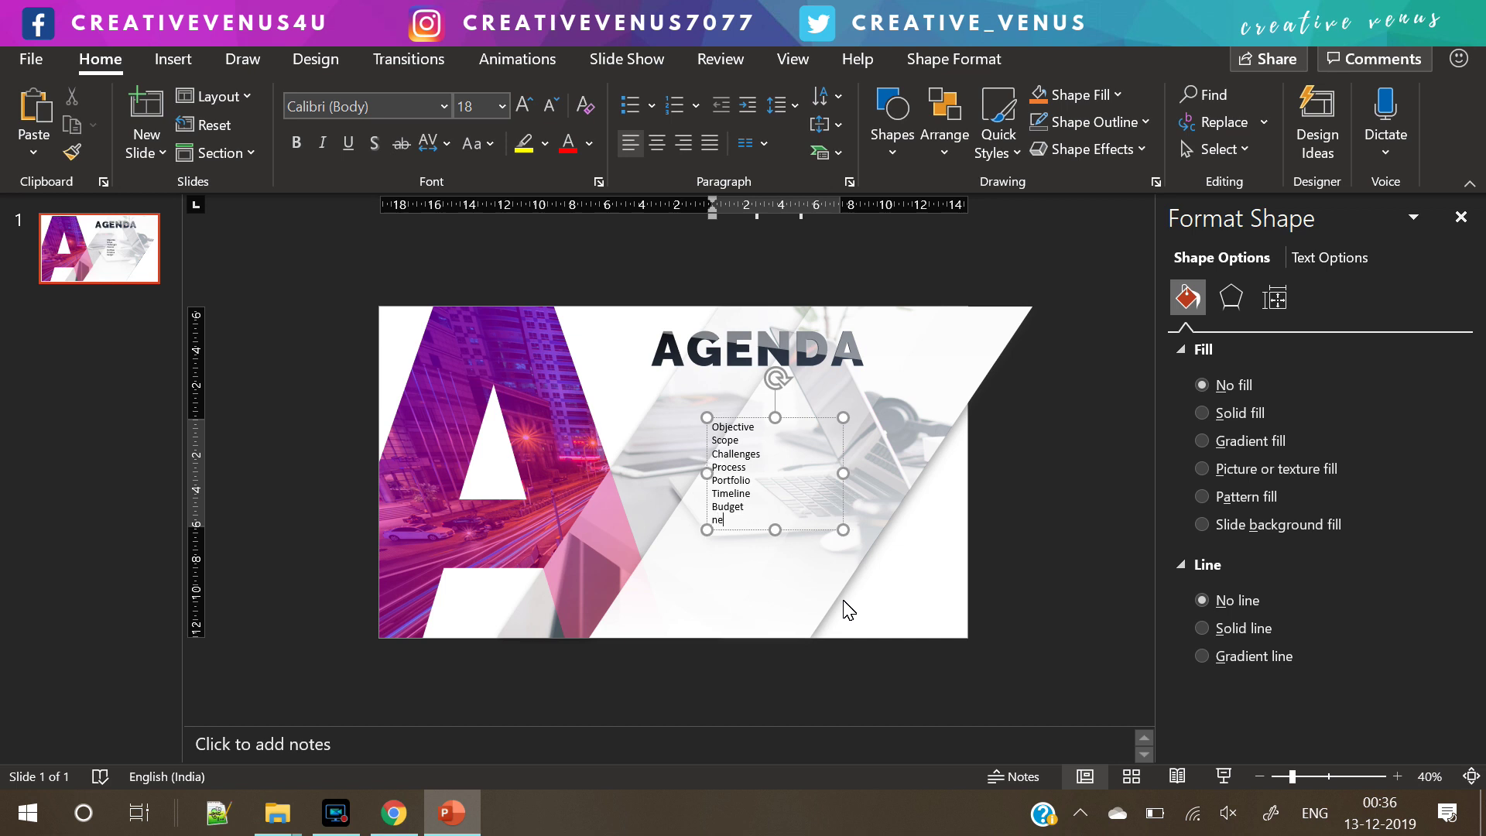
text(ps)
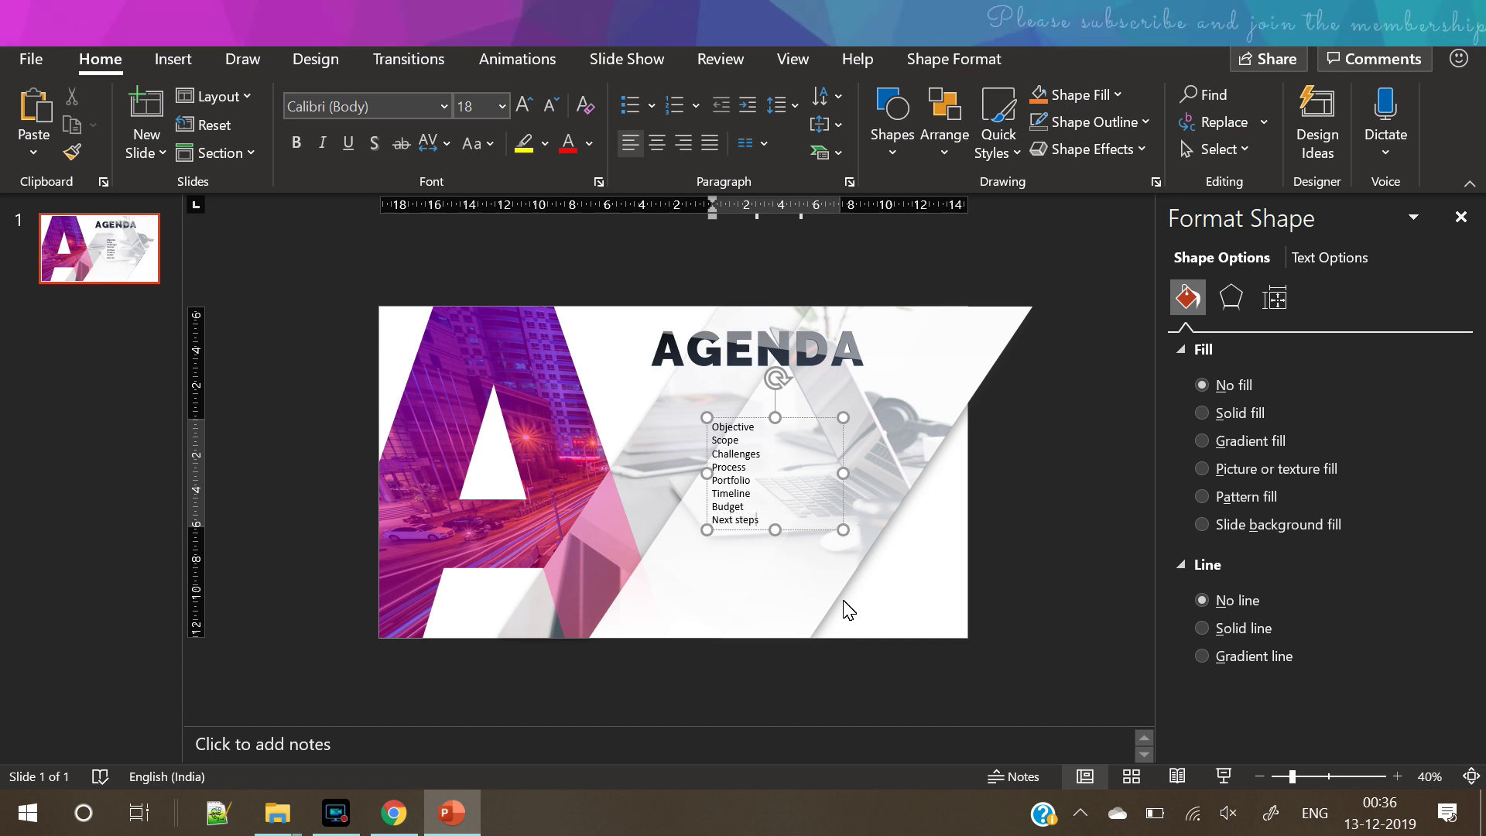
key(ctrl+a)
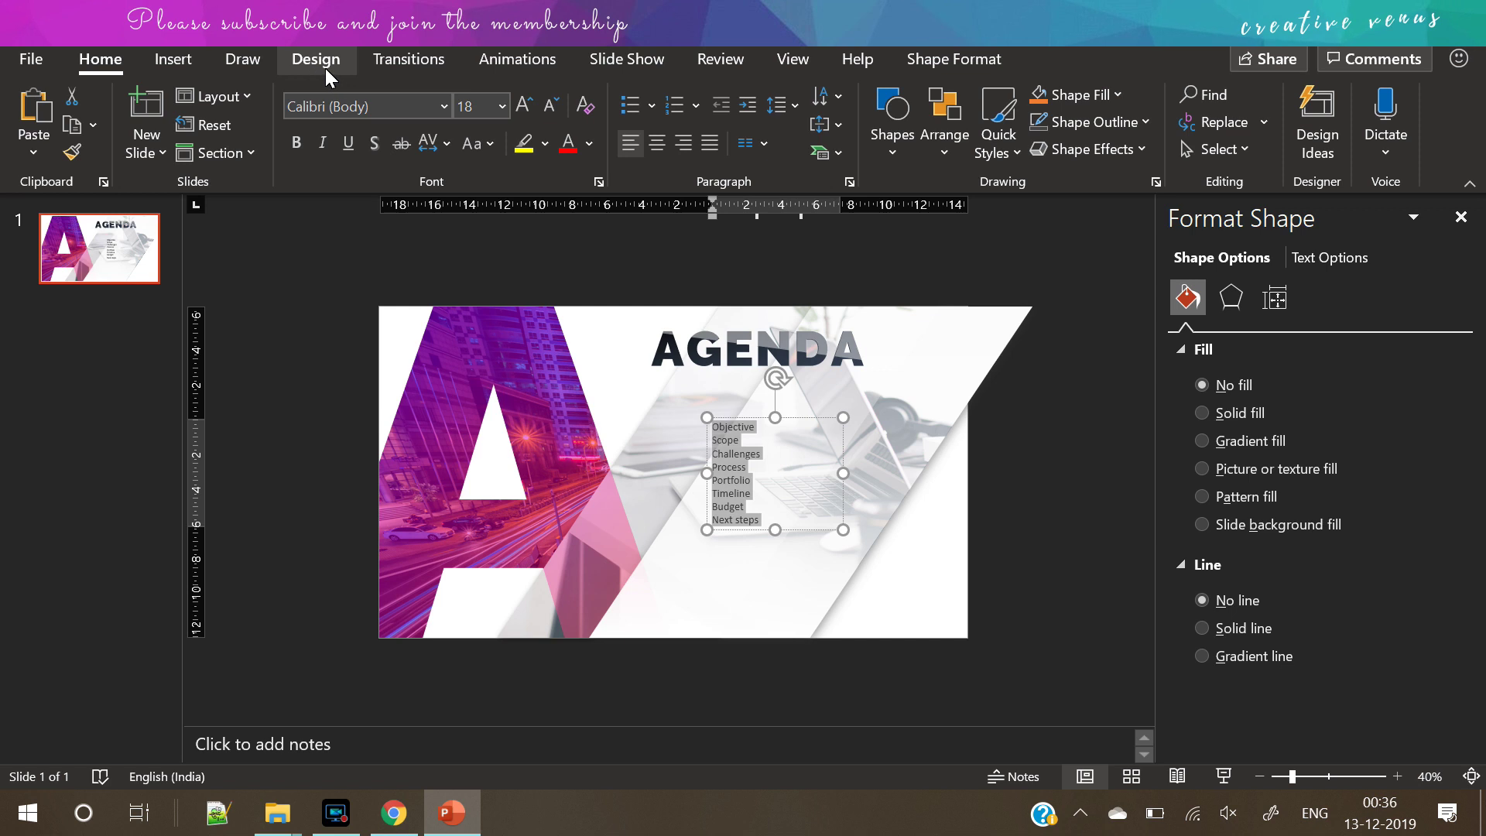
Style the agenda list in Raleway Thin, black, at 28 pt
click(371, 102)
text(Ra)
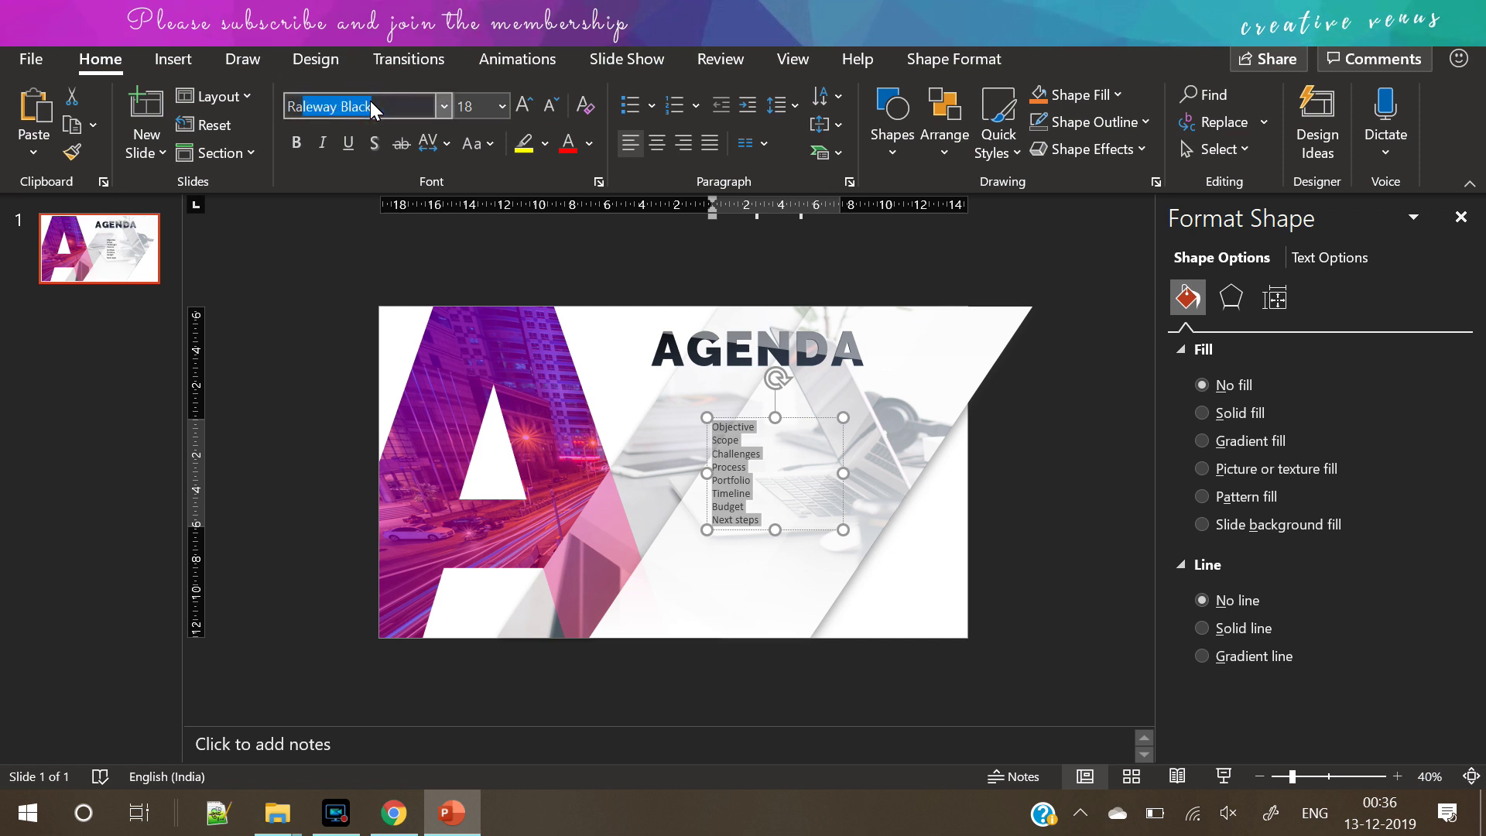
text(lew)
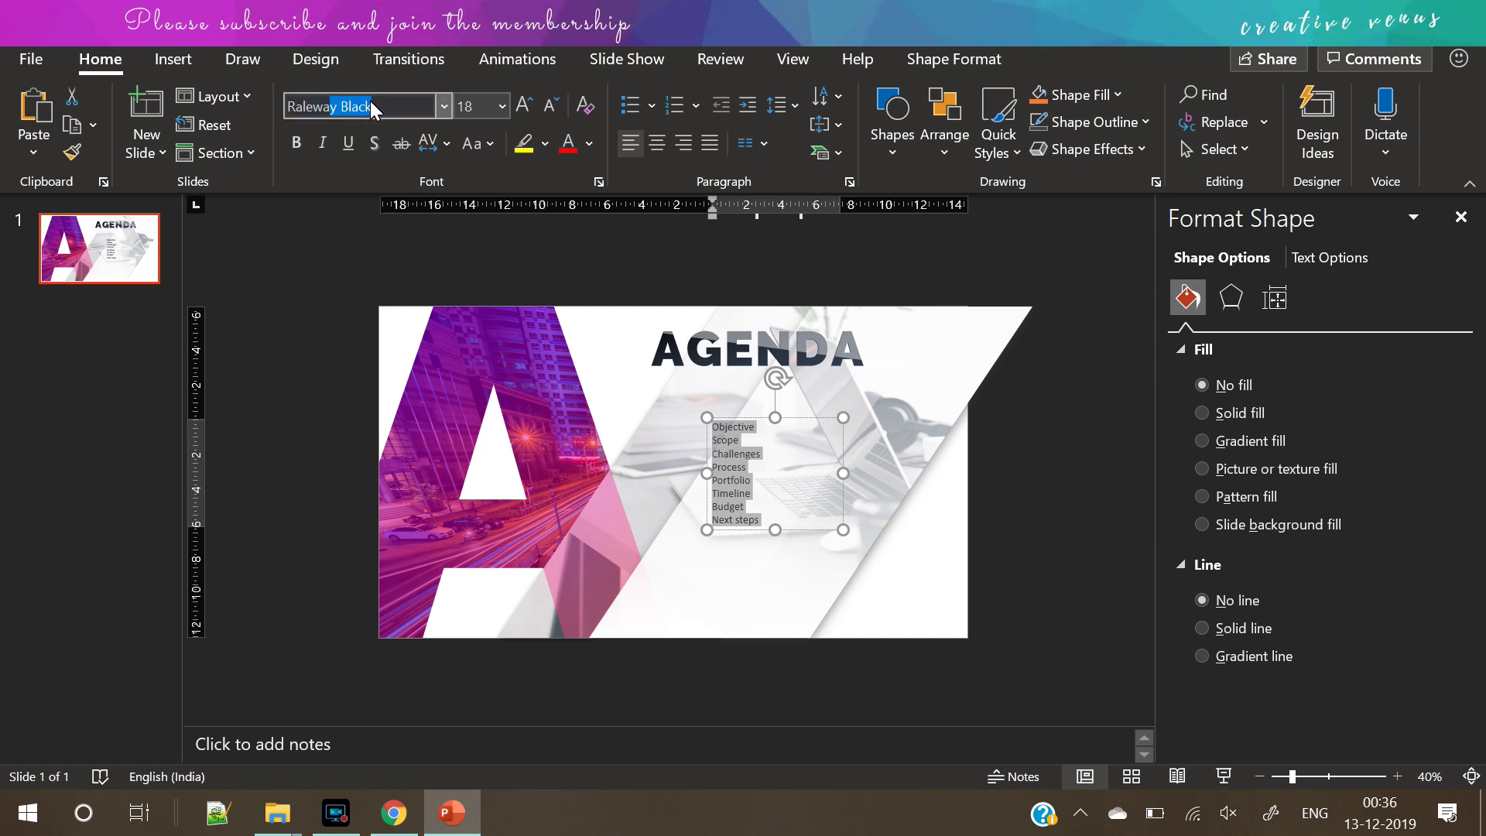
key(Return)
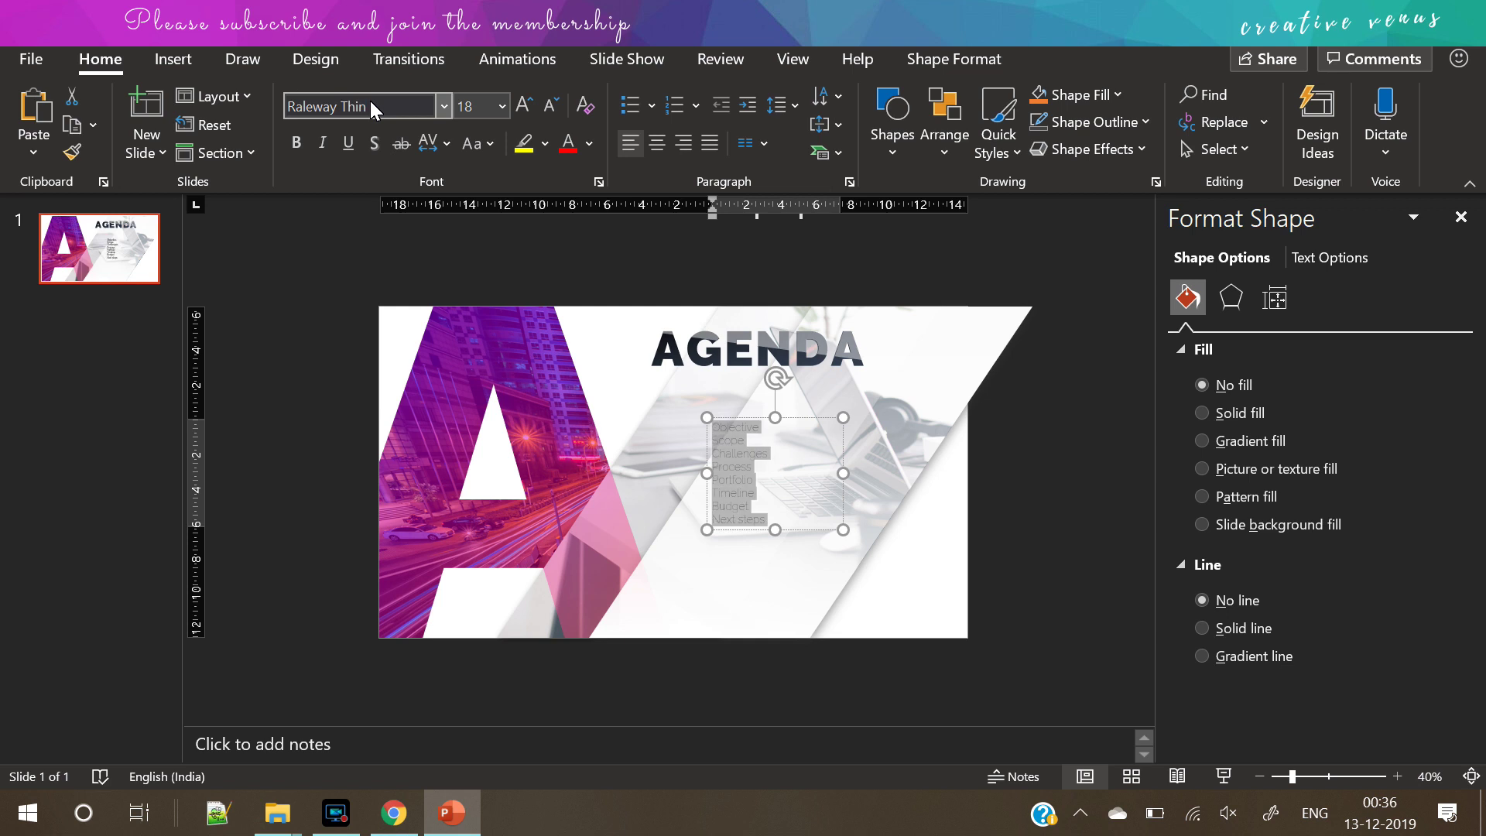
click(589, 143)
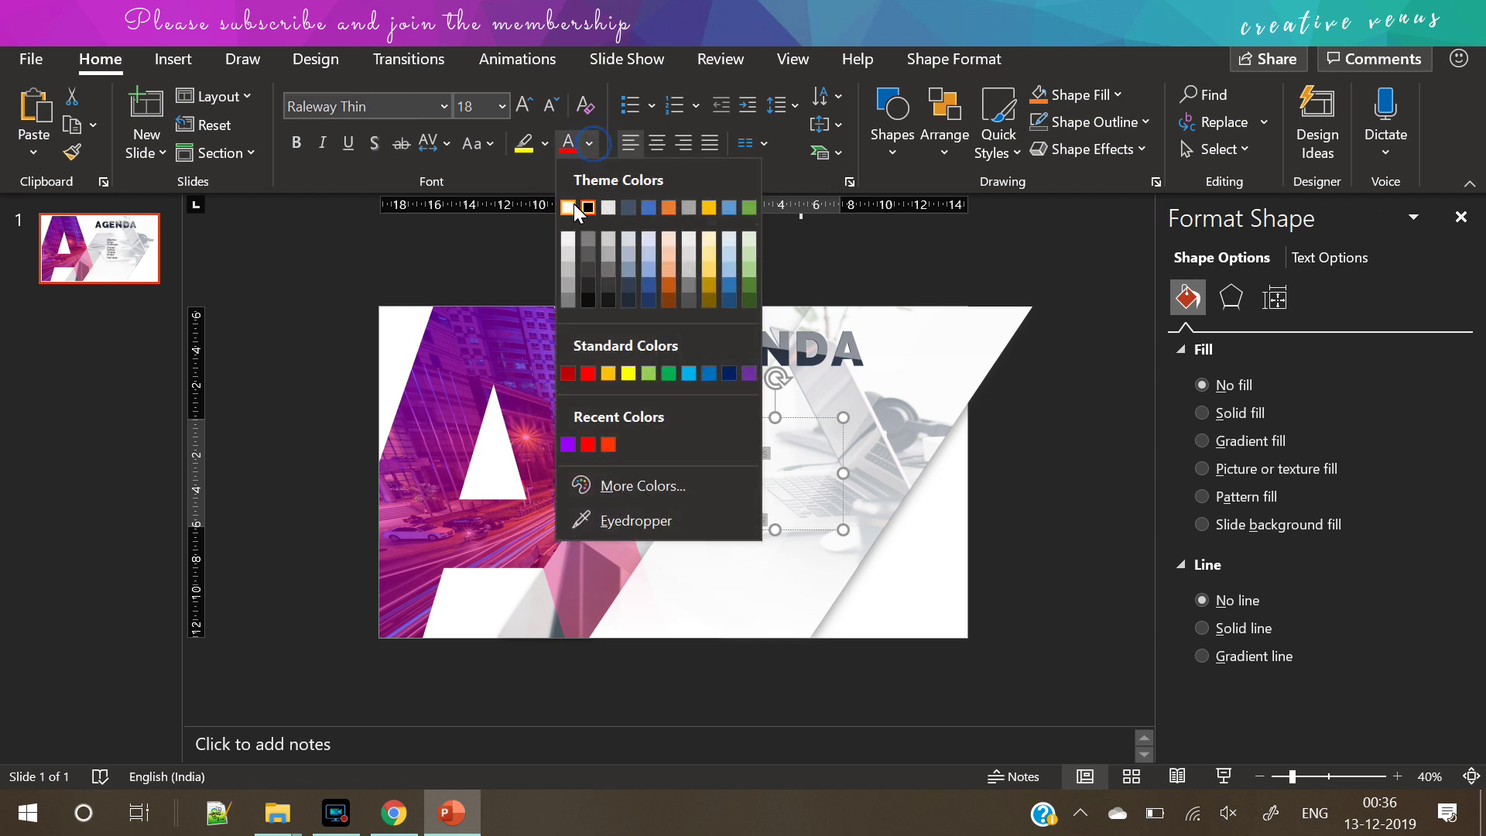
click(586, 207)
click(524, 106)
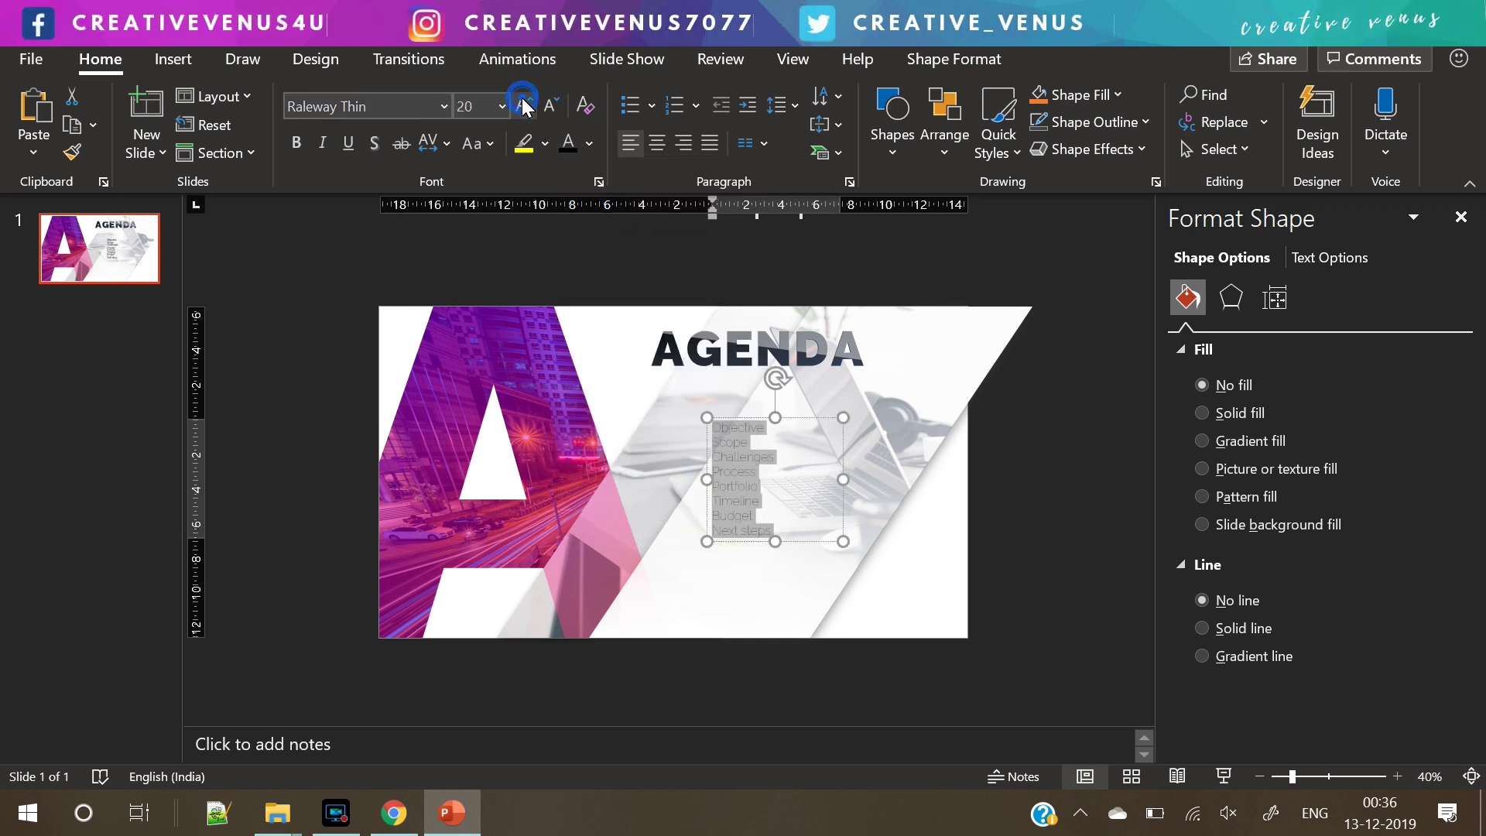
click(829, 429)
ctrl+scroll(828, 430, up, 2)
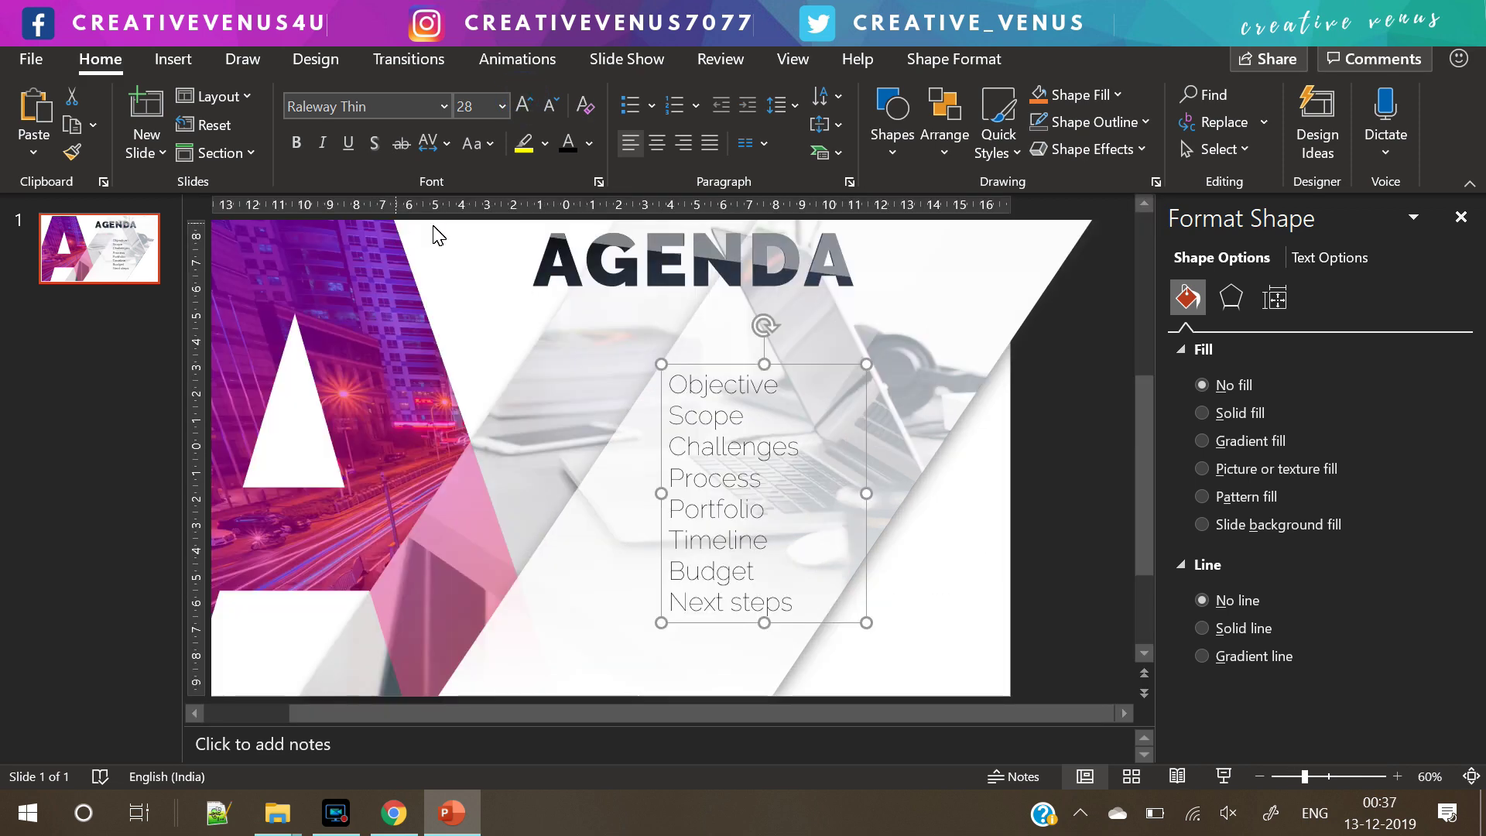
Switch the list to Raleway Light, add square bullets, and shrink its font size
click(341, 108)
text(Ra)
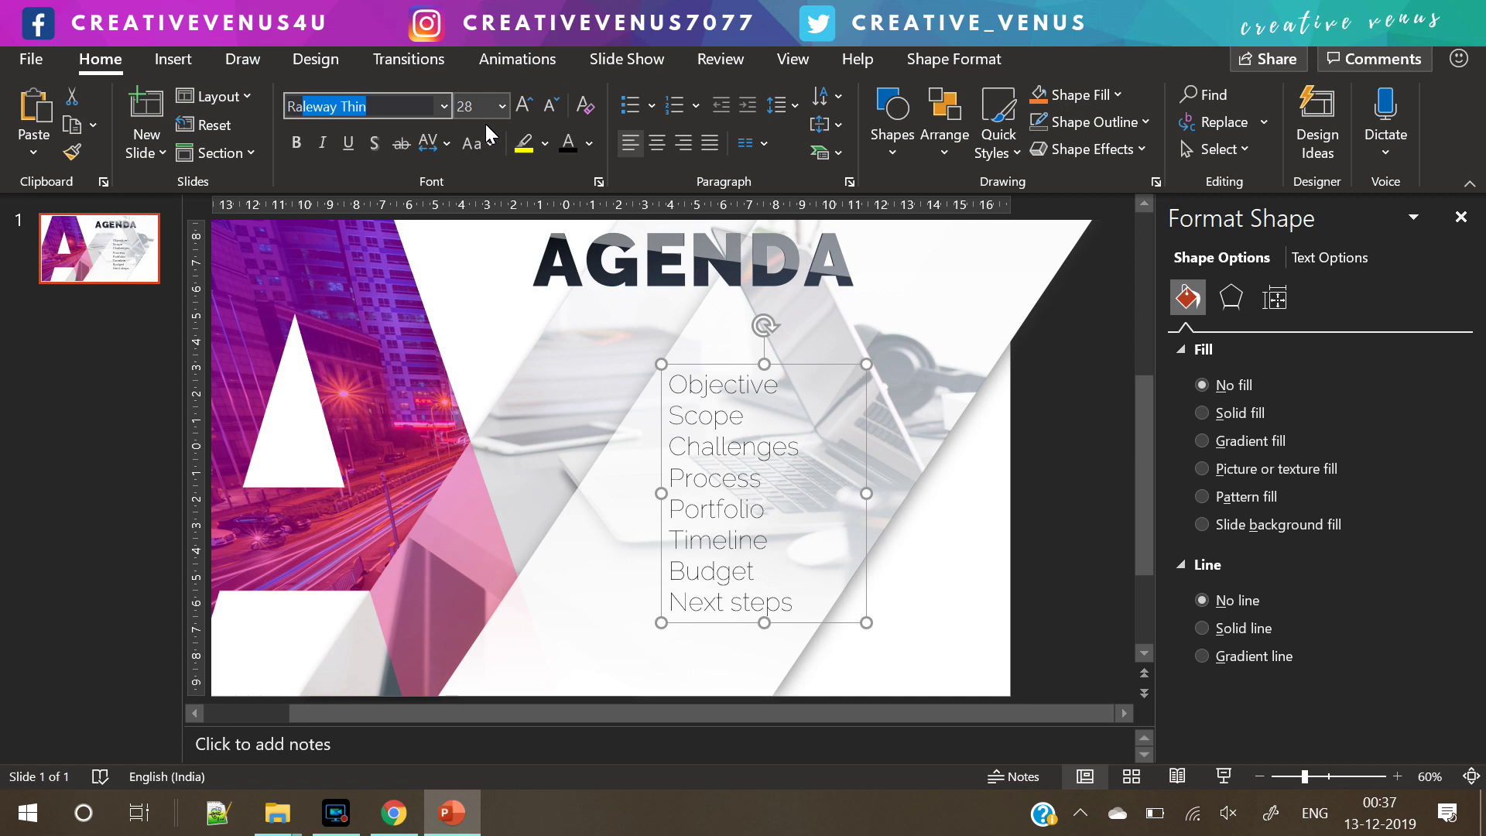
text(leway Light)
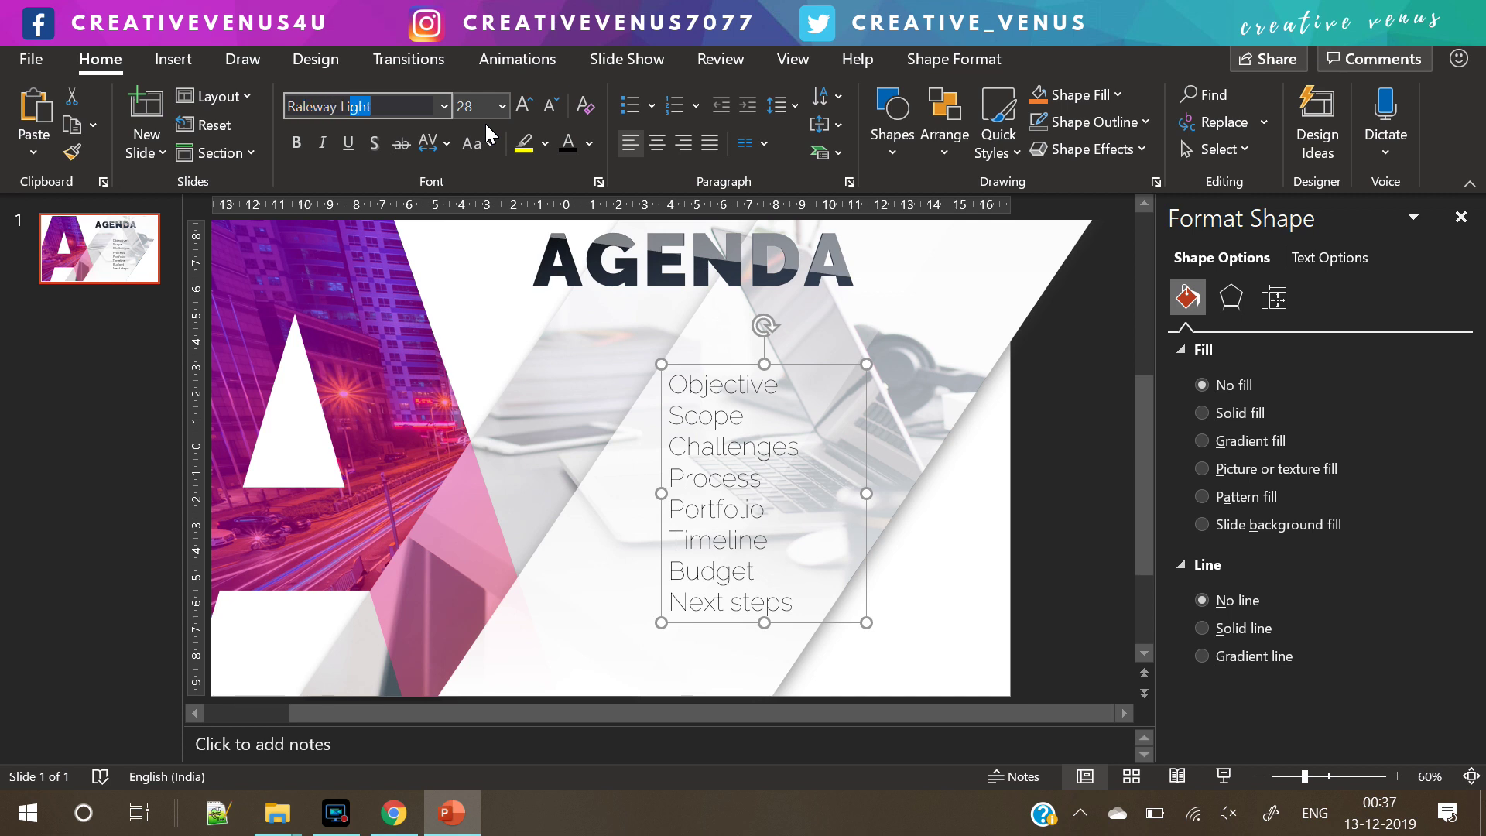
key(Return)
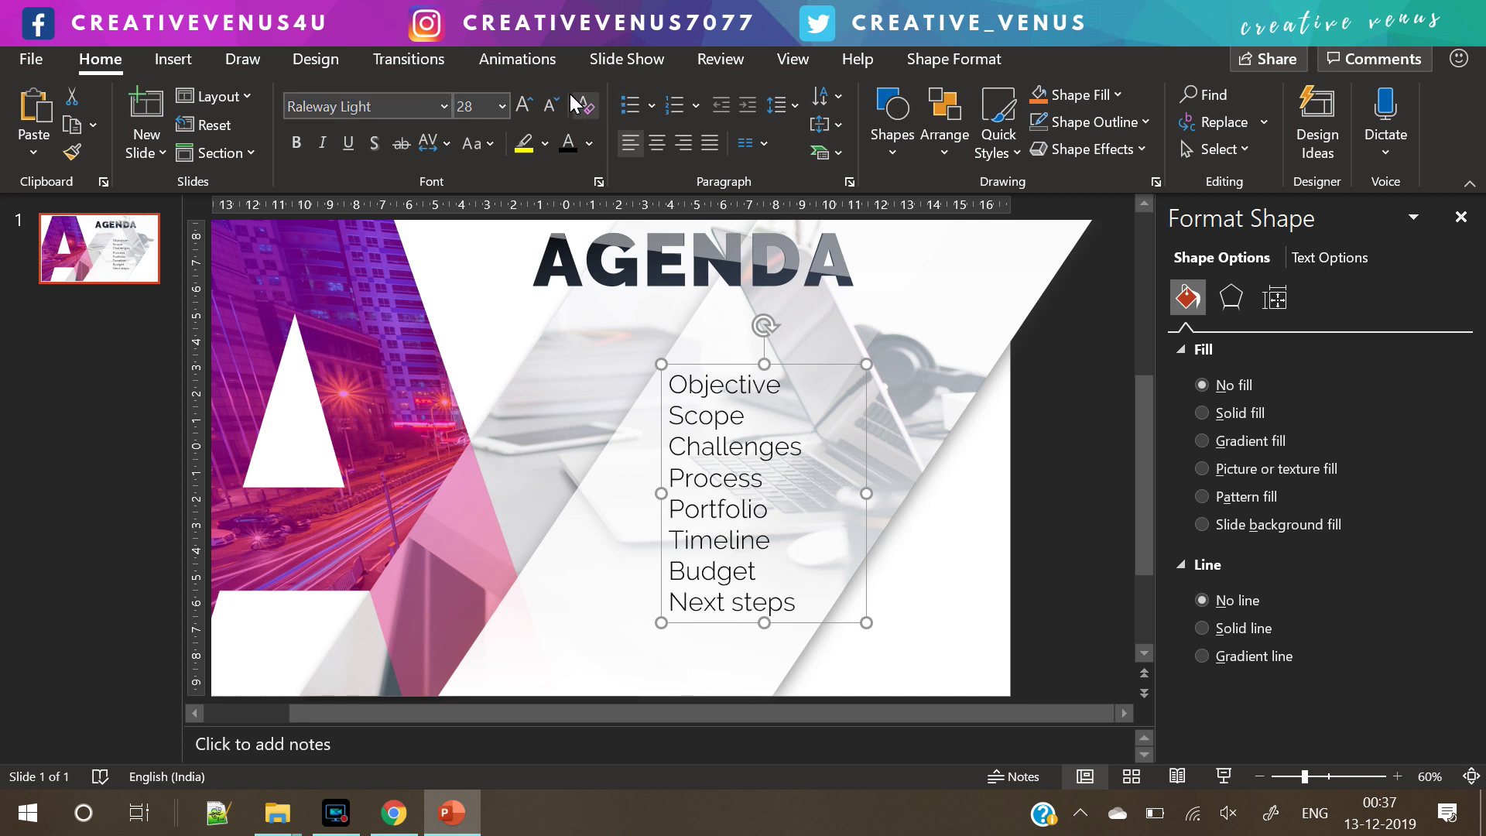
click(550, 104)
click(550, 104)
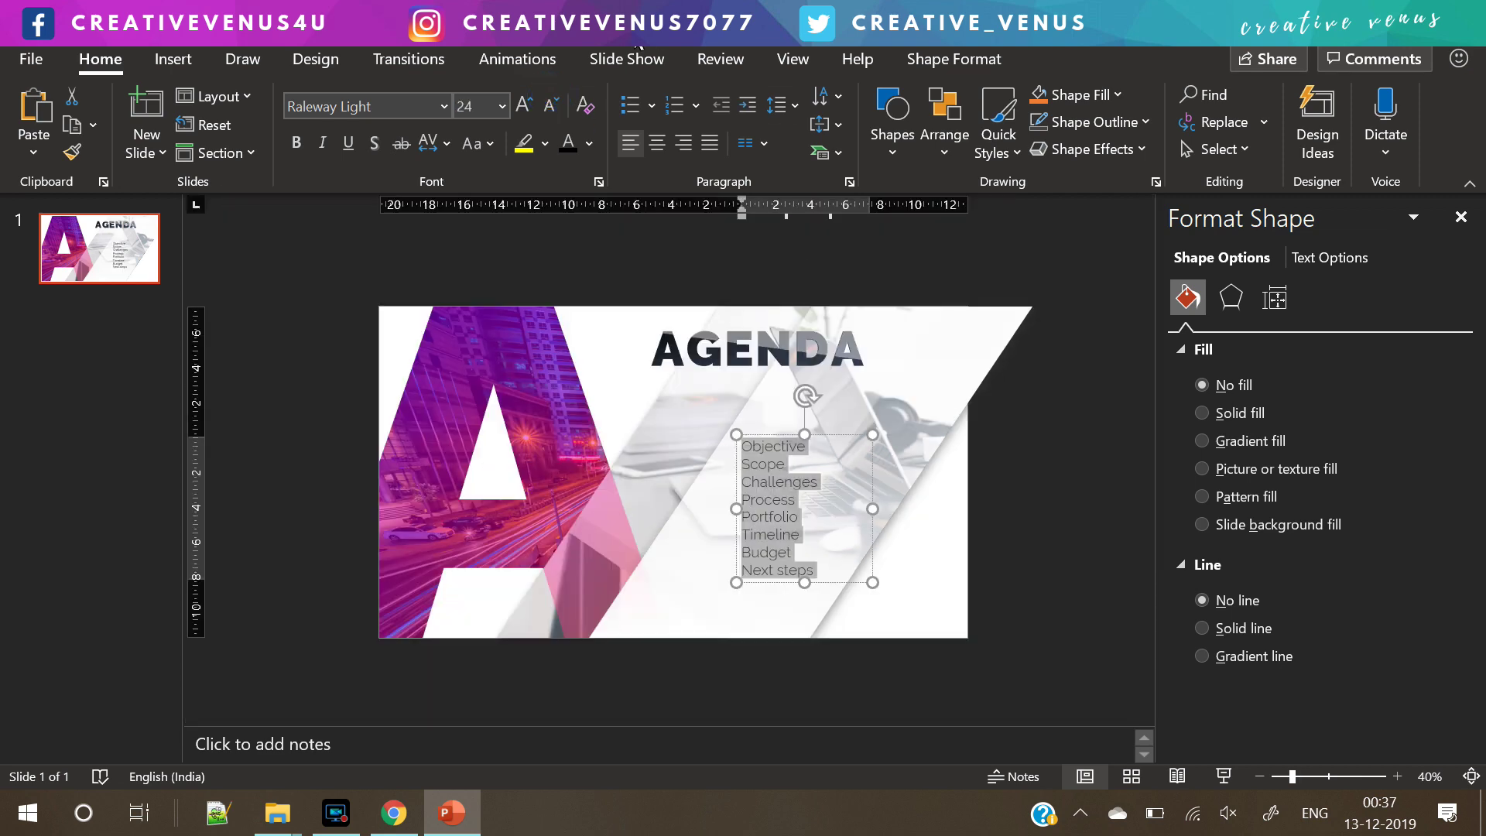
click(651, 106)
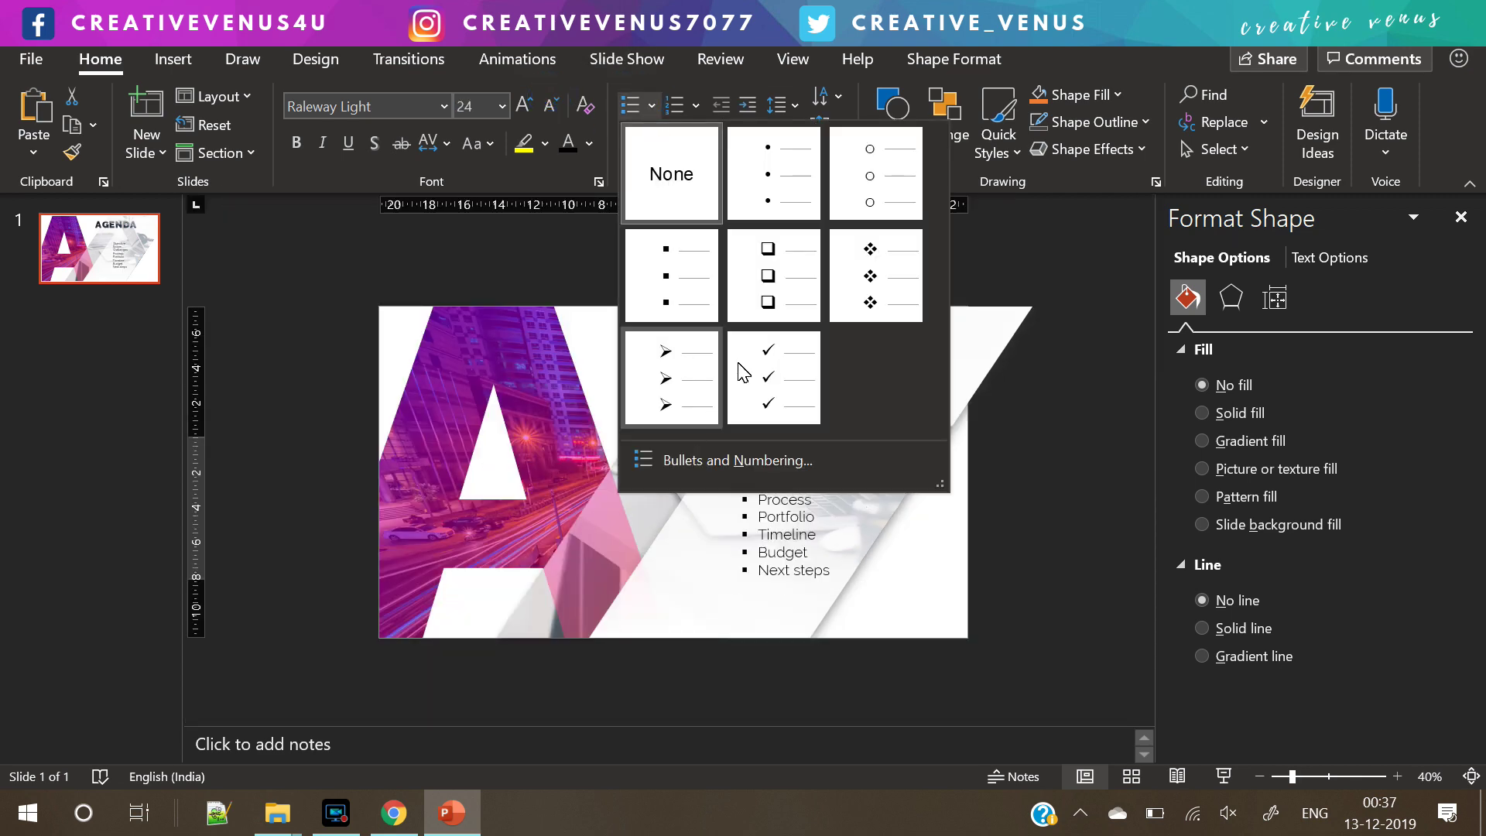
click(681, 308)
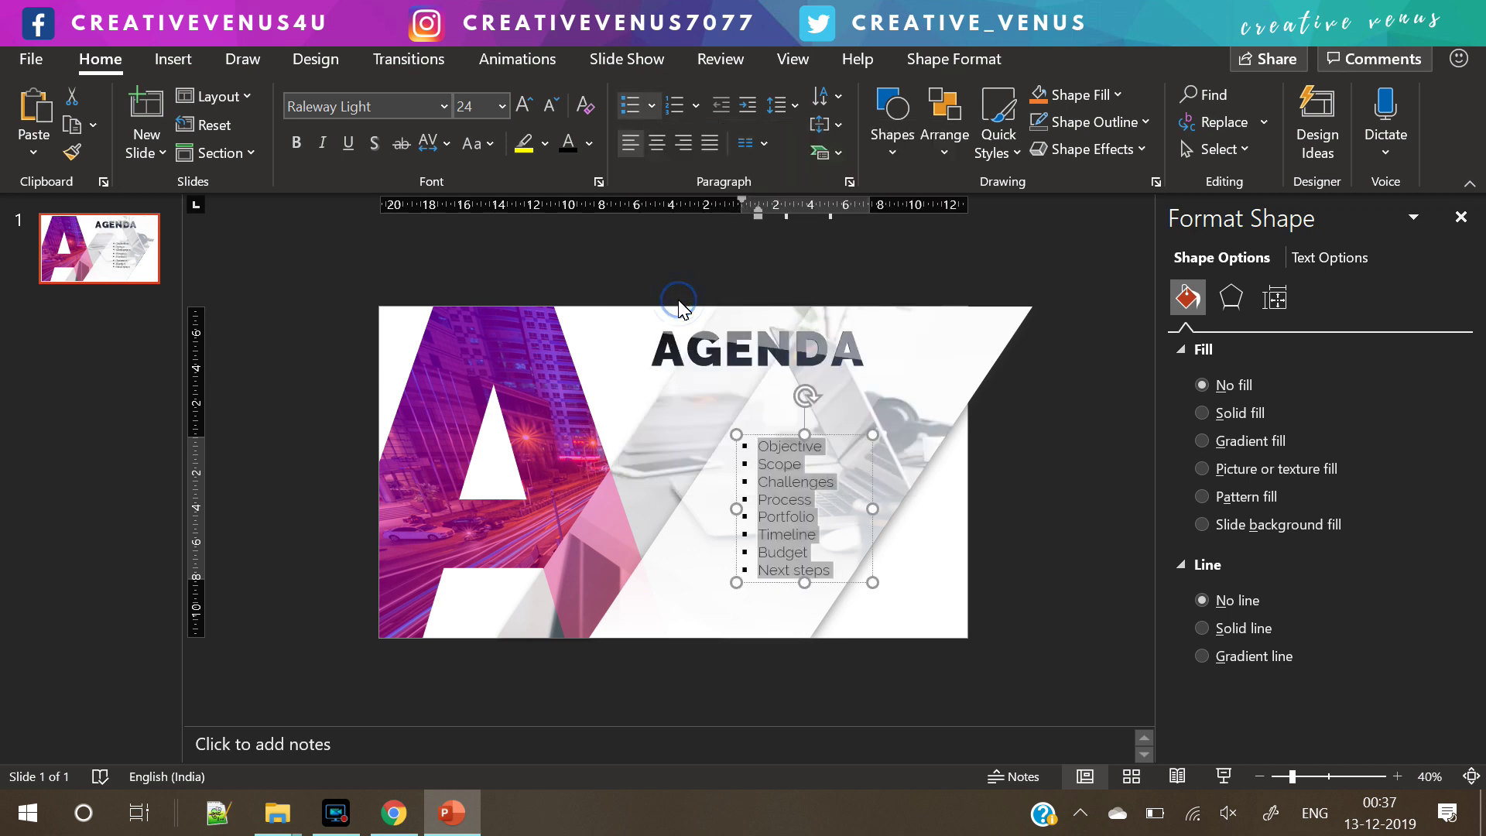
click(820, 455)
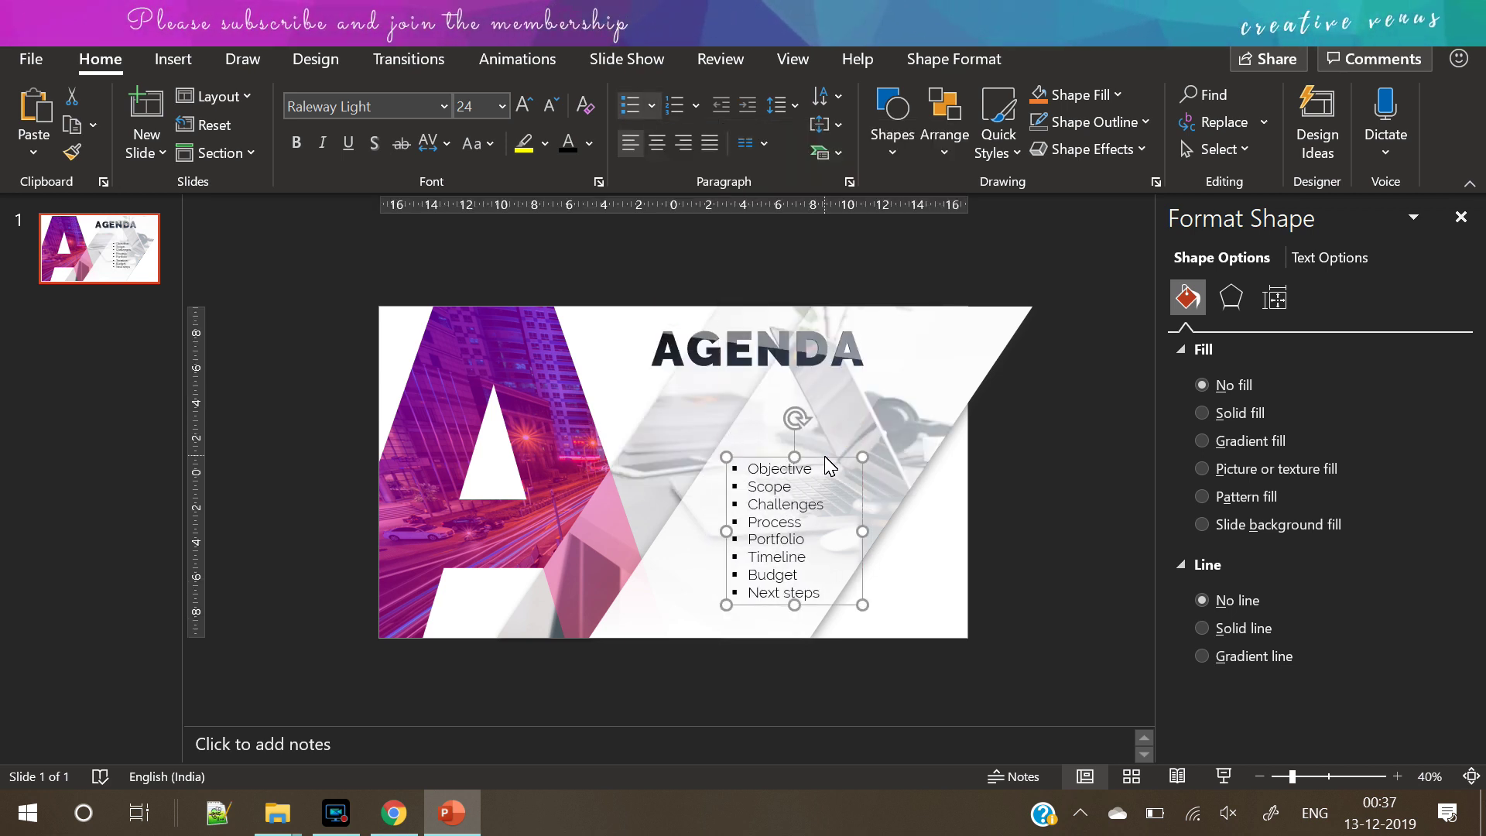
click(550, 106)
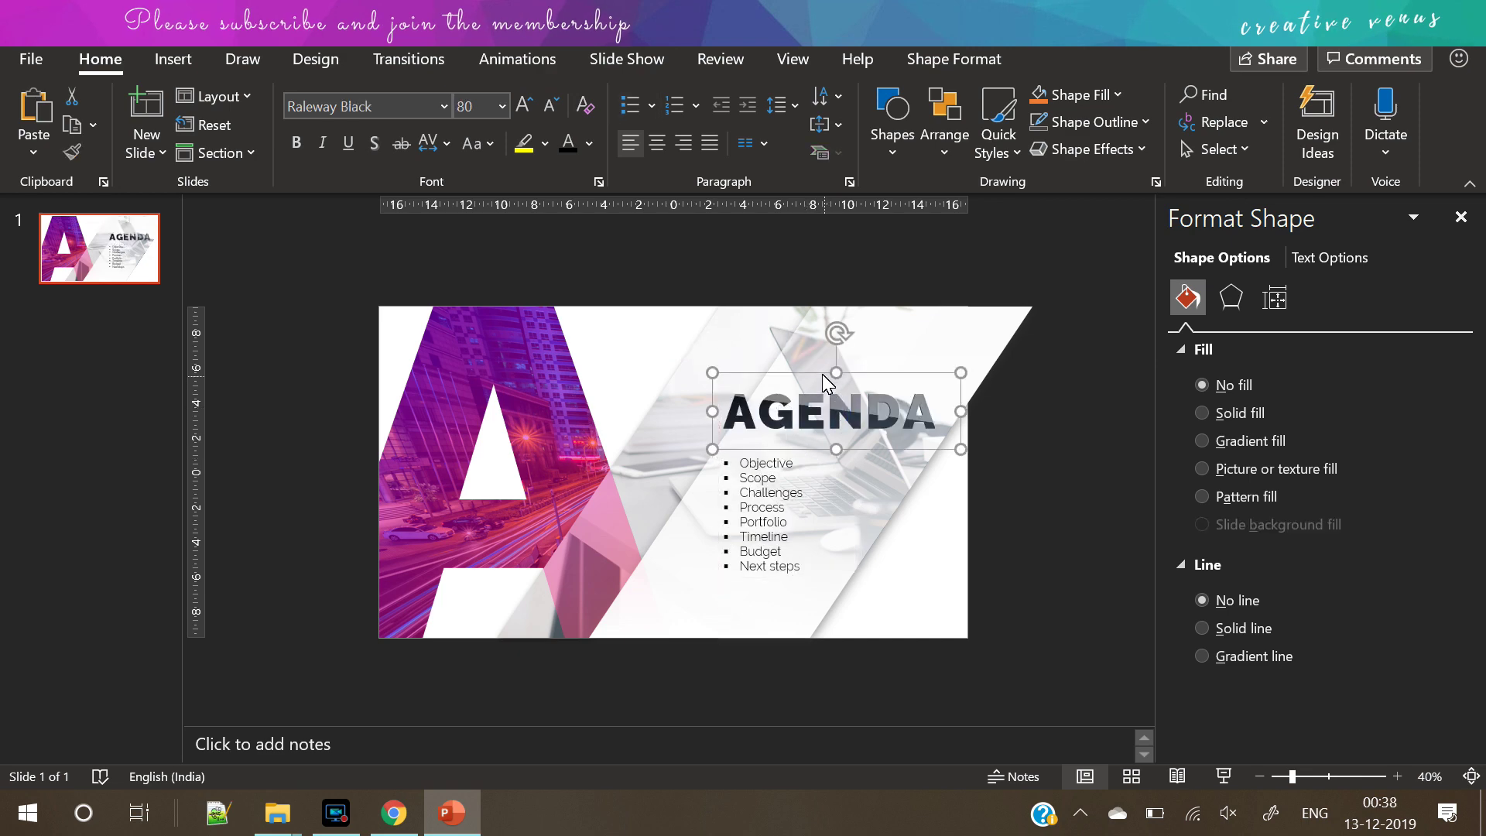
click(174, 59)
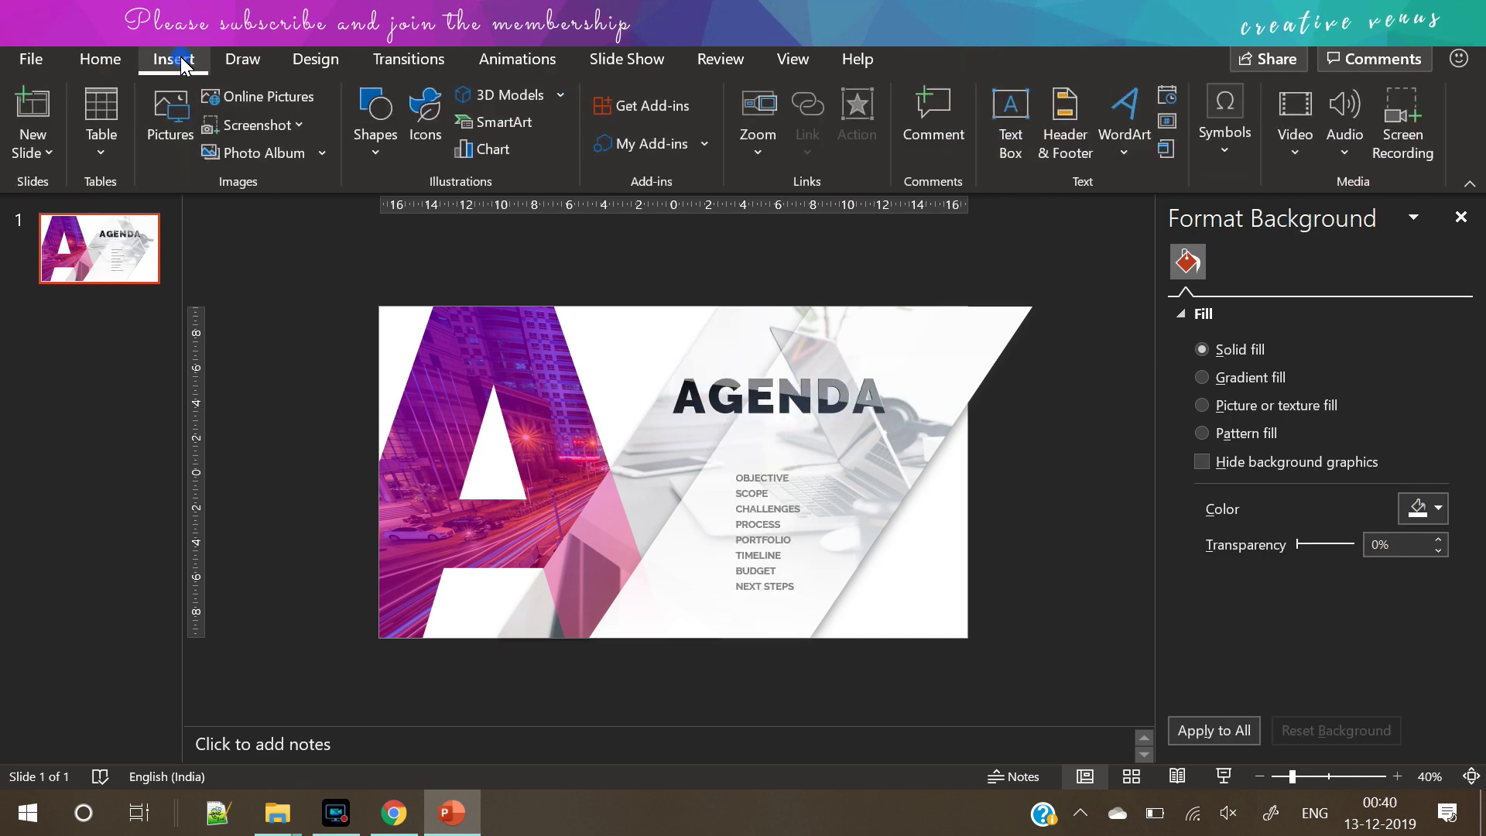
Draw a basic-shape slanted bar left of the agenda list and refine its top end
click(366, 163)
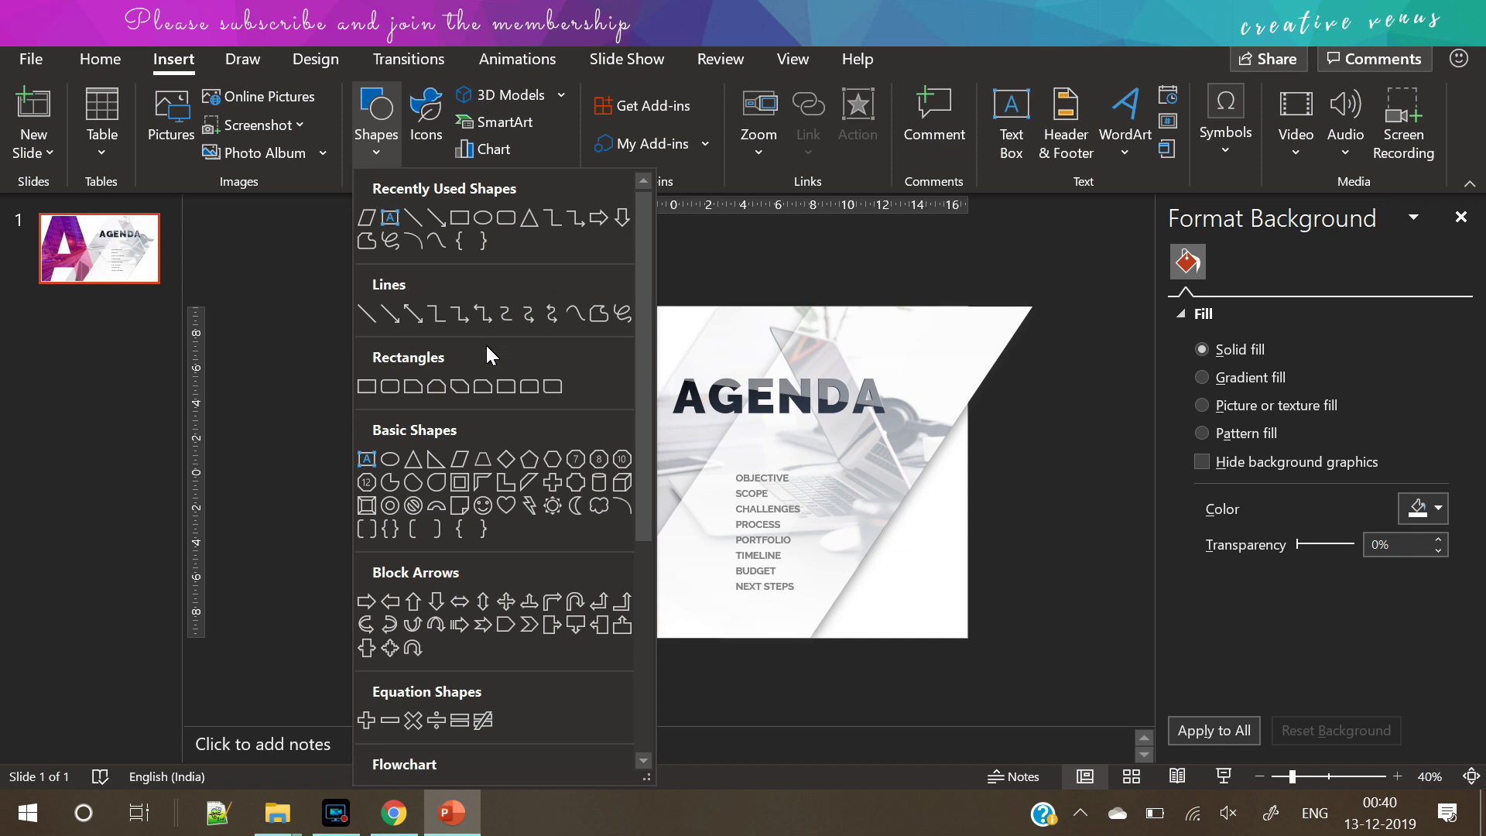
click(528, 482)
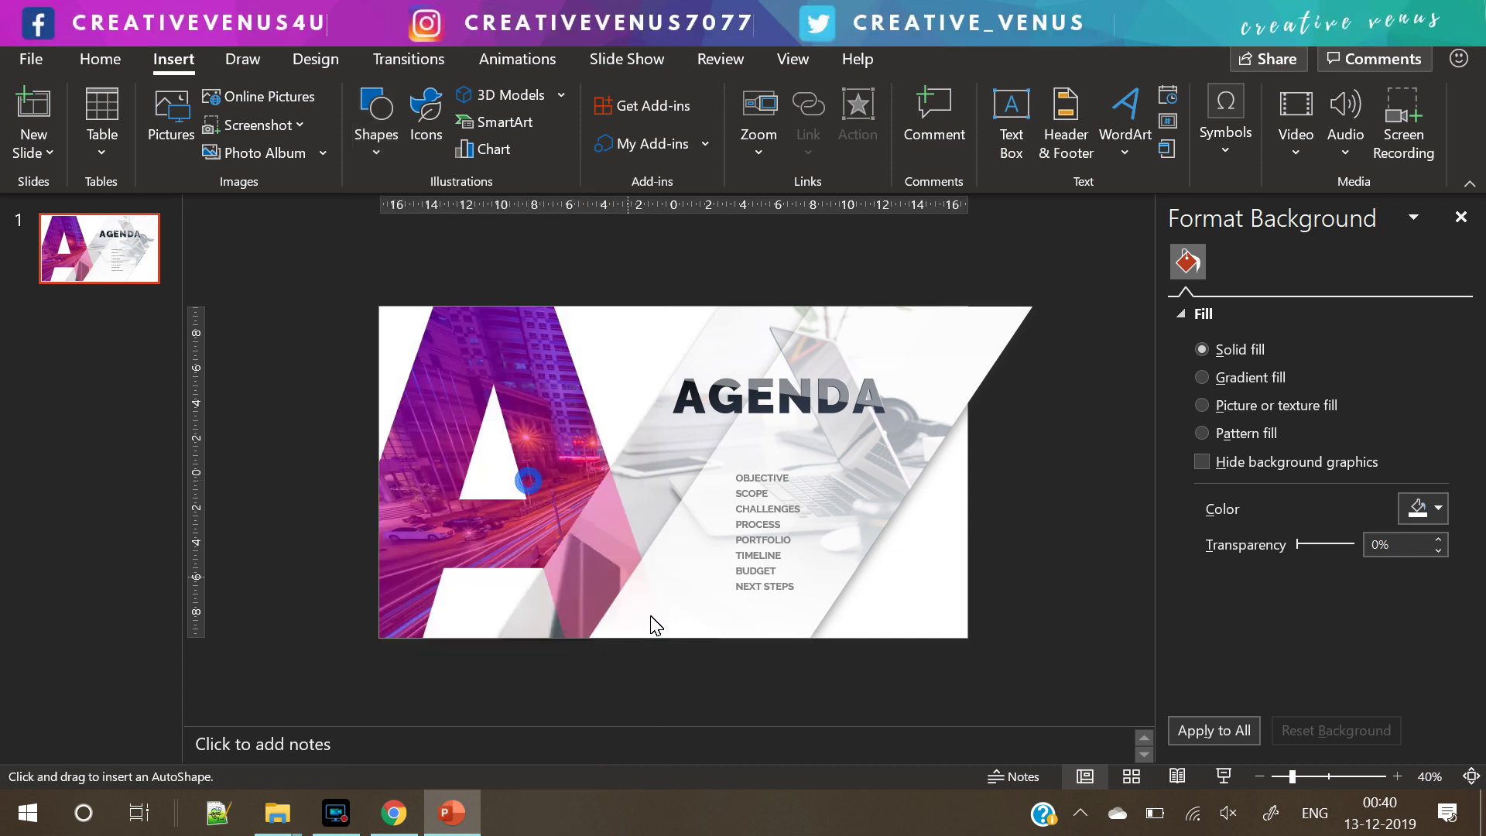
drag(646, 600, 768, 430)
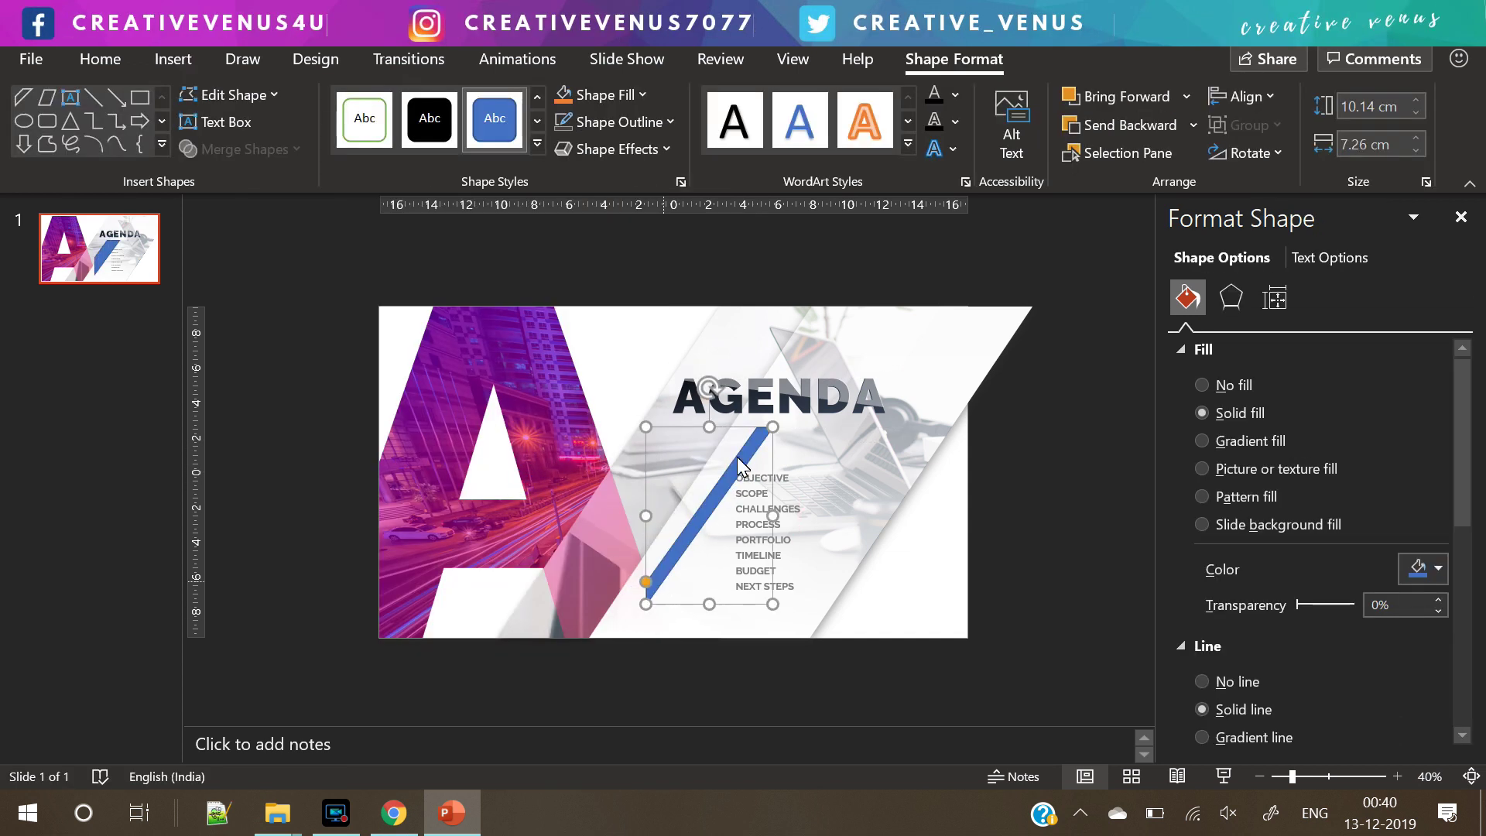
drag(769, 427, 752, 437)
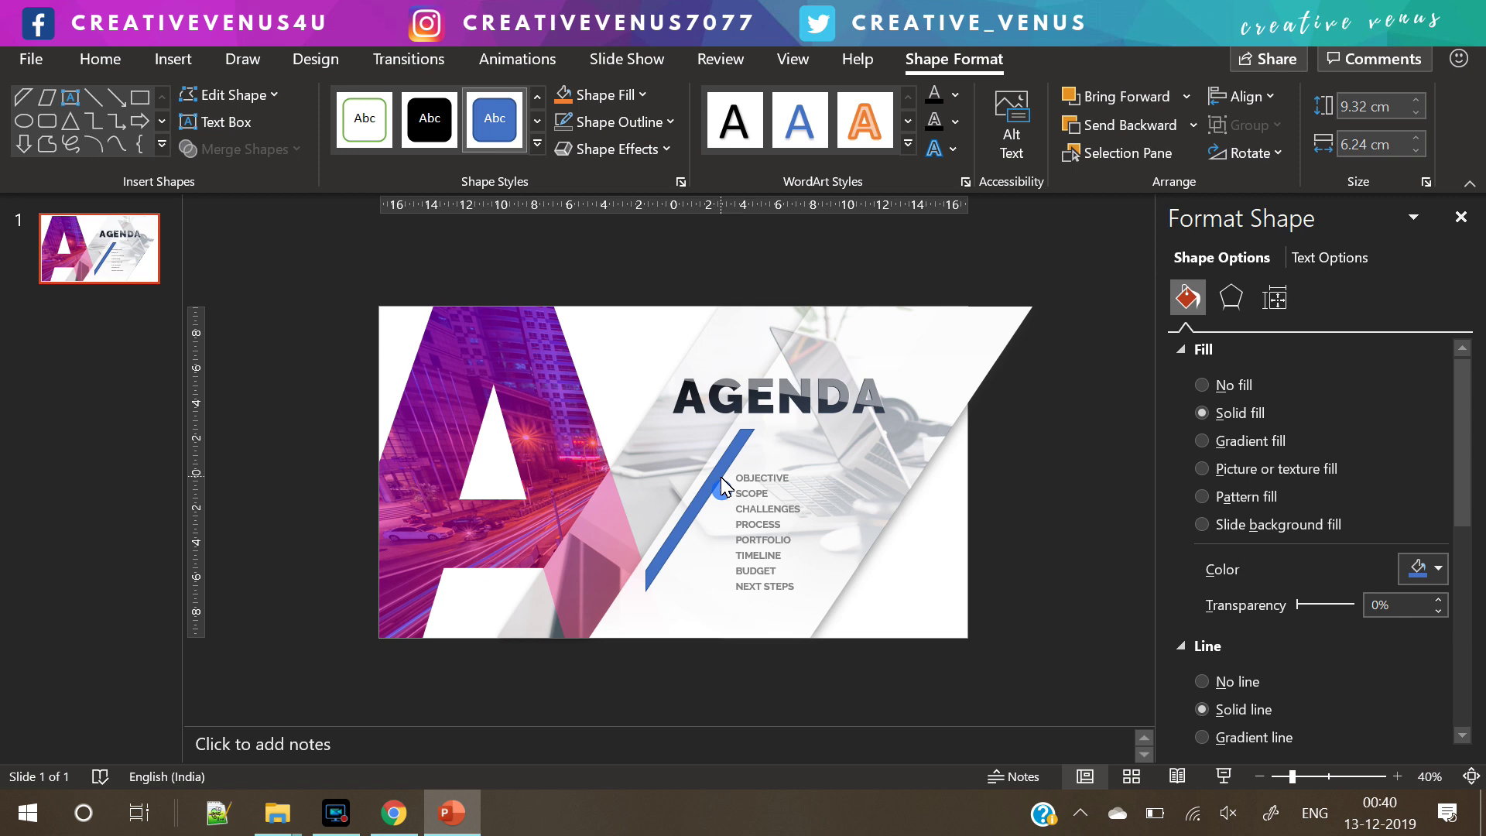
click(722, 485)
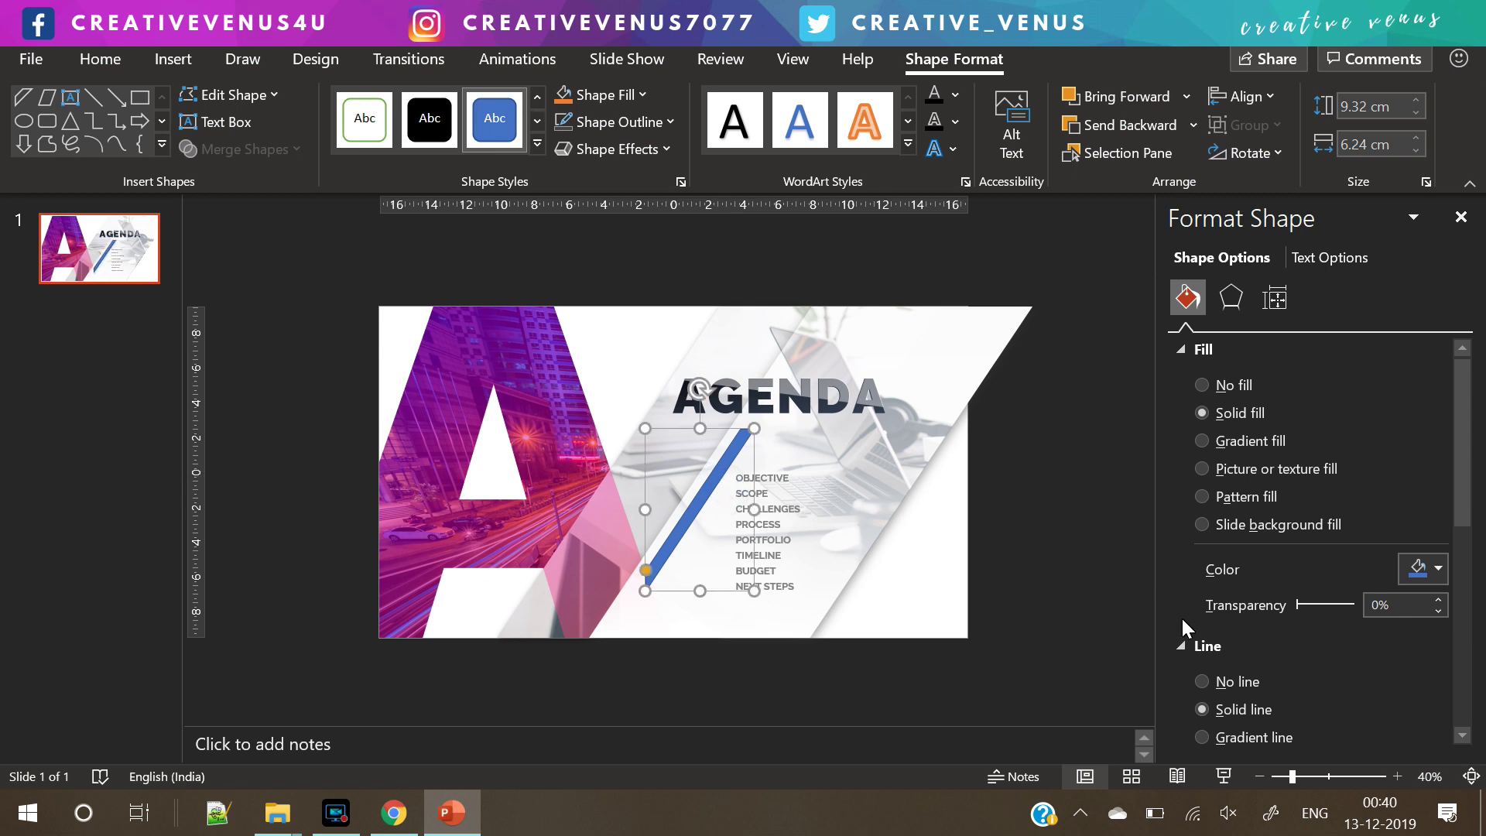
Remove the bar's outline and give it a red-to-purple gradient fill
click(1202, 682)
click(1203, 442)
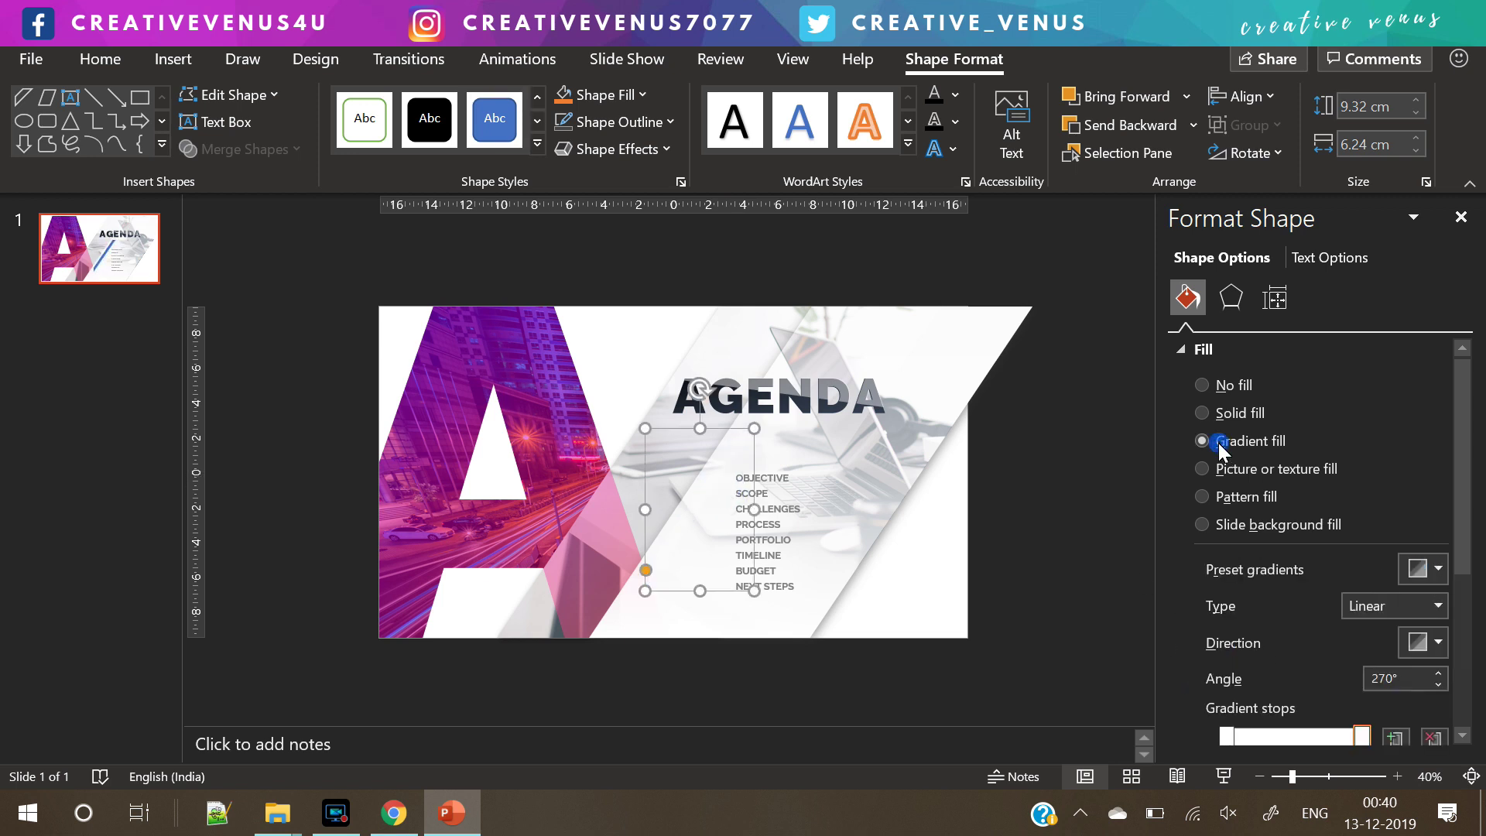
scroll(1335, 523, down, 3)
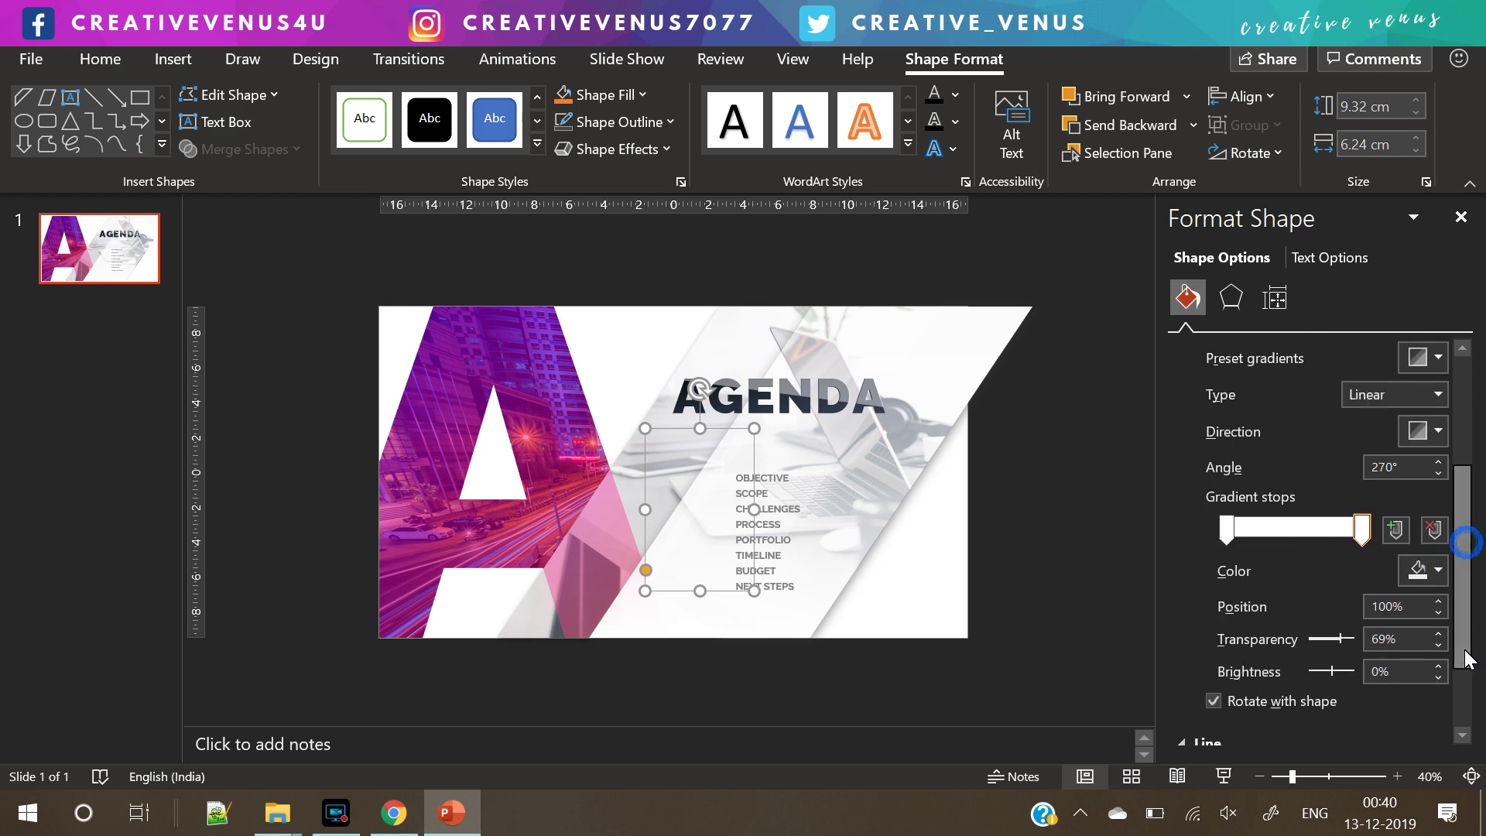
click(1436, 572)
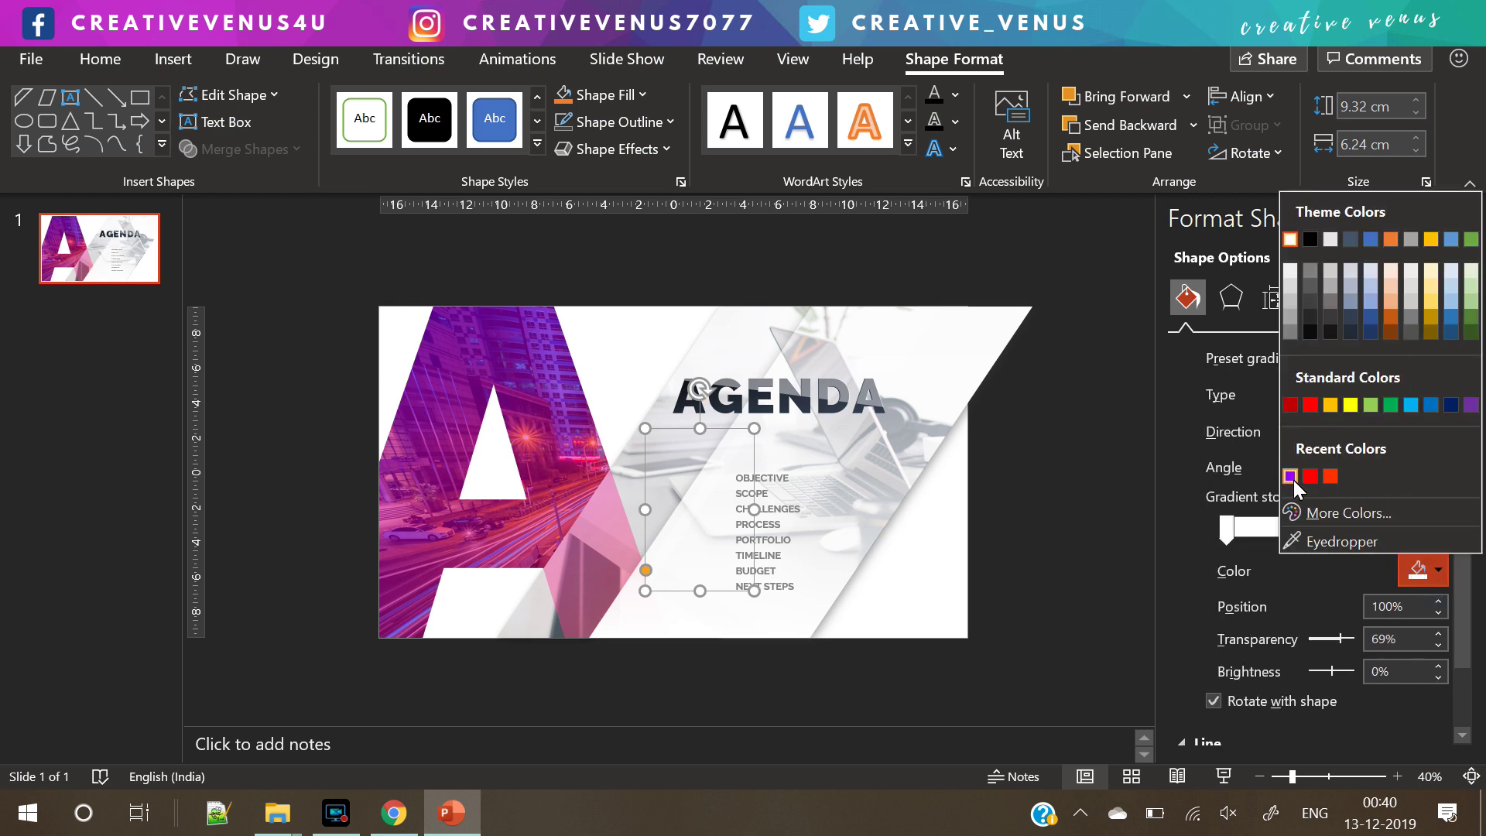
click(1290, 475)
click(1227, 528)
click(1436, 572)
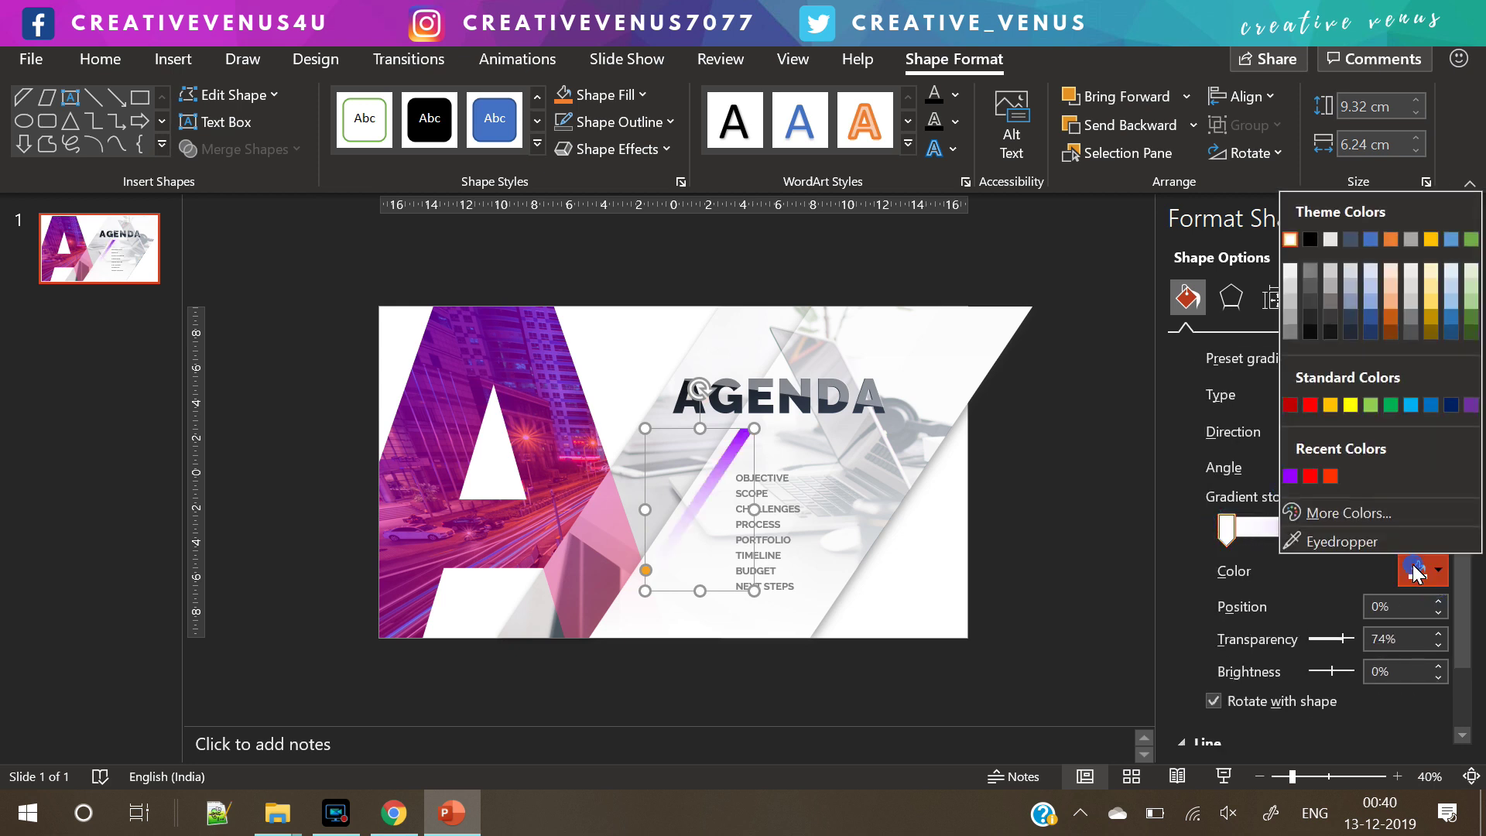
click(1308, 476)
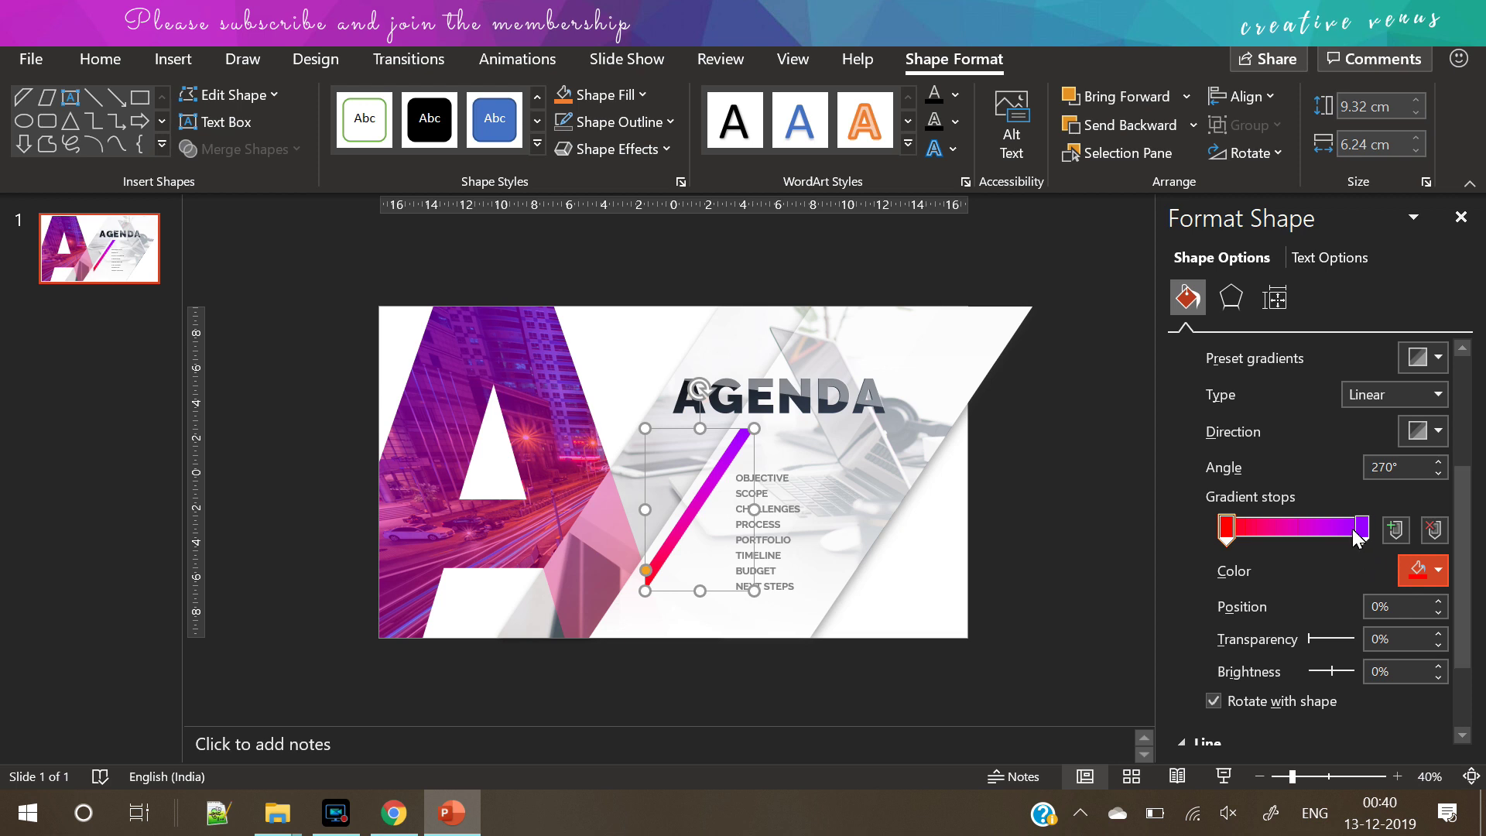
Change the right gradient stop to a dark purple from More Colors
mouse_move(1362, 527)
mouse_down()
mouse_move(1293, 536)
mouse_move(1362, 530)
mouse_up()
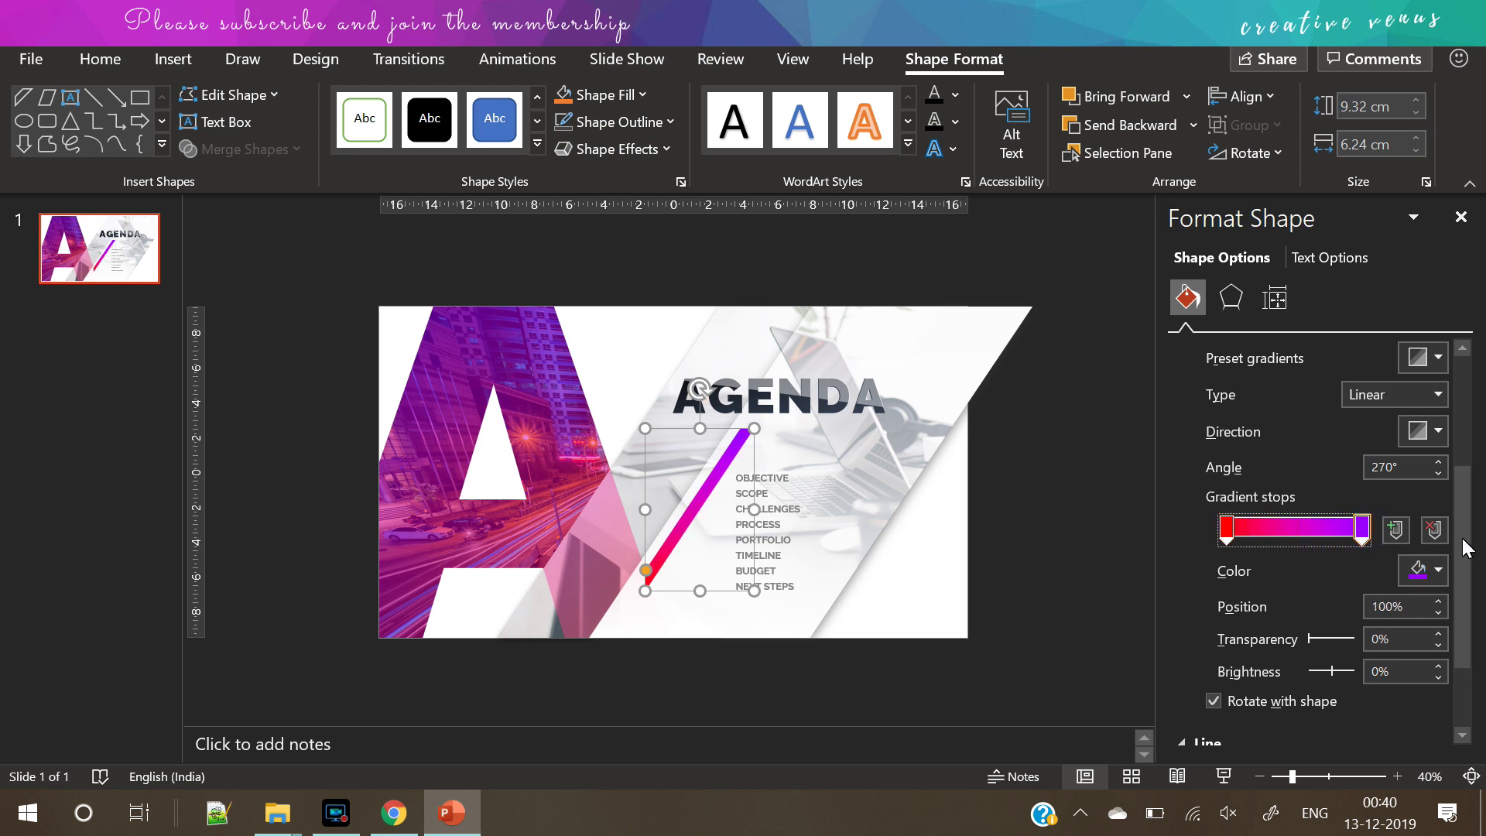
click(1418, 569)
click(1343, 512)
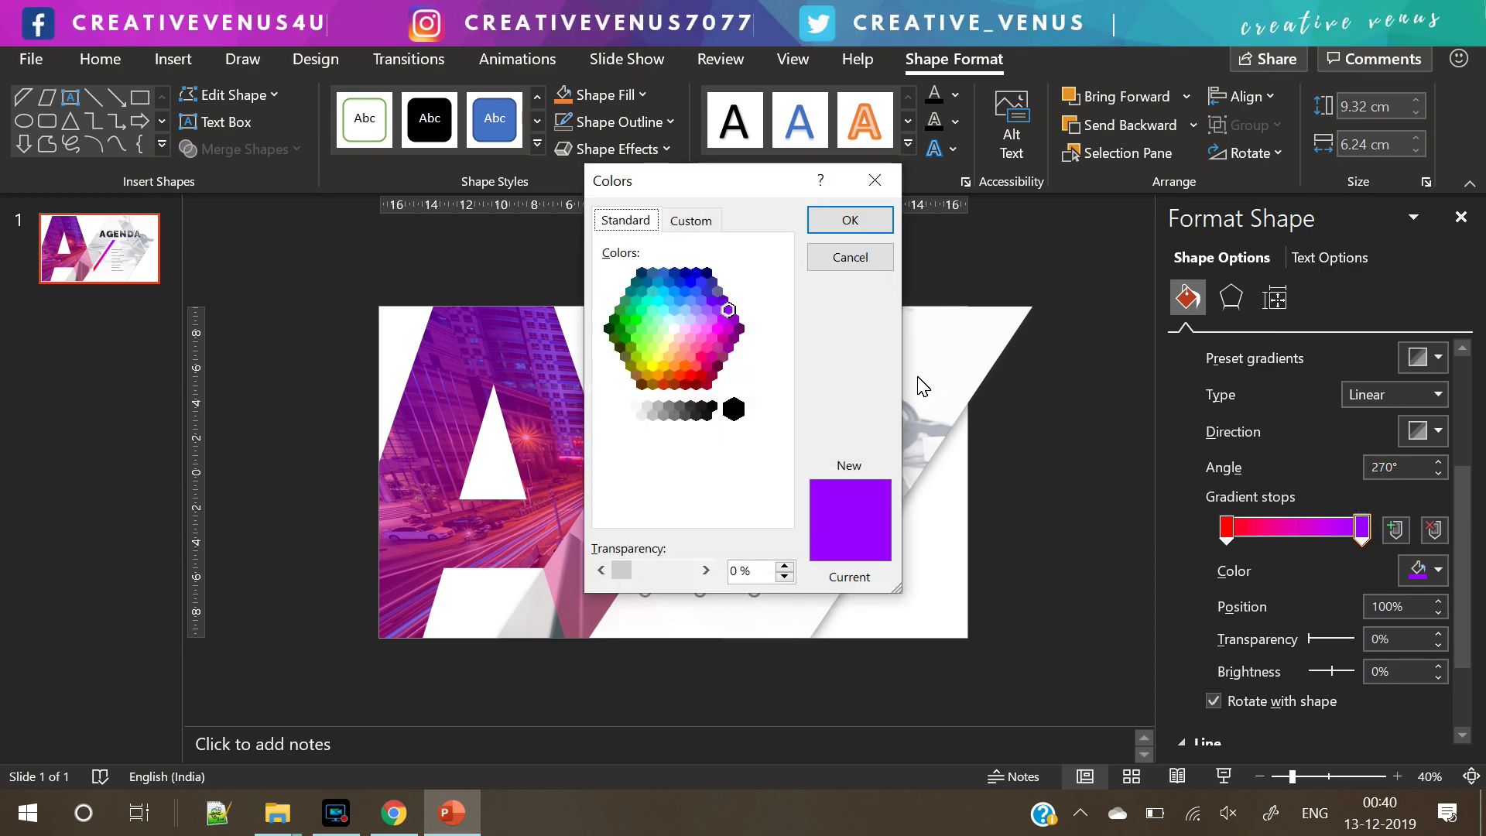
click(739, 330)
click(850, 223)
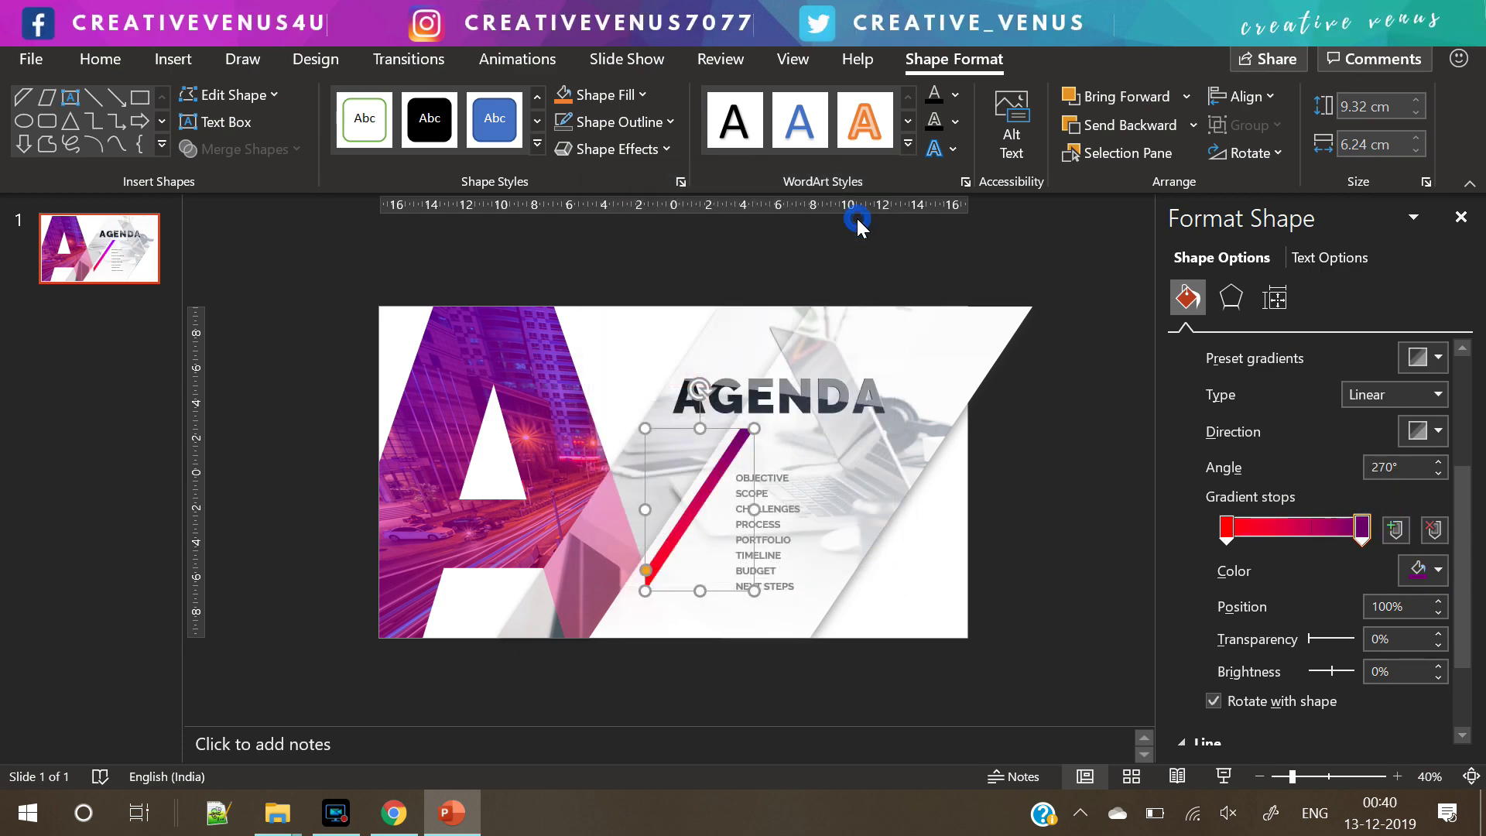
click(1080, 561)
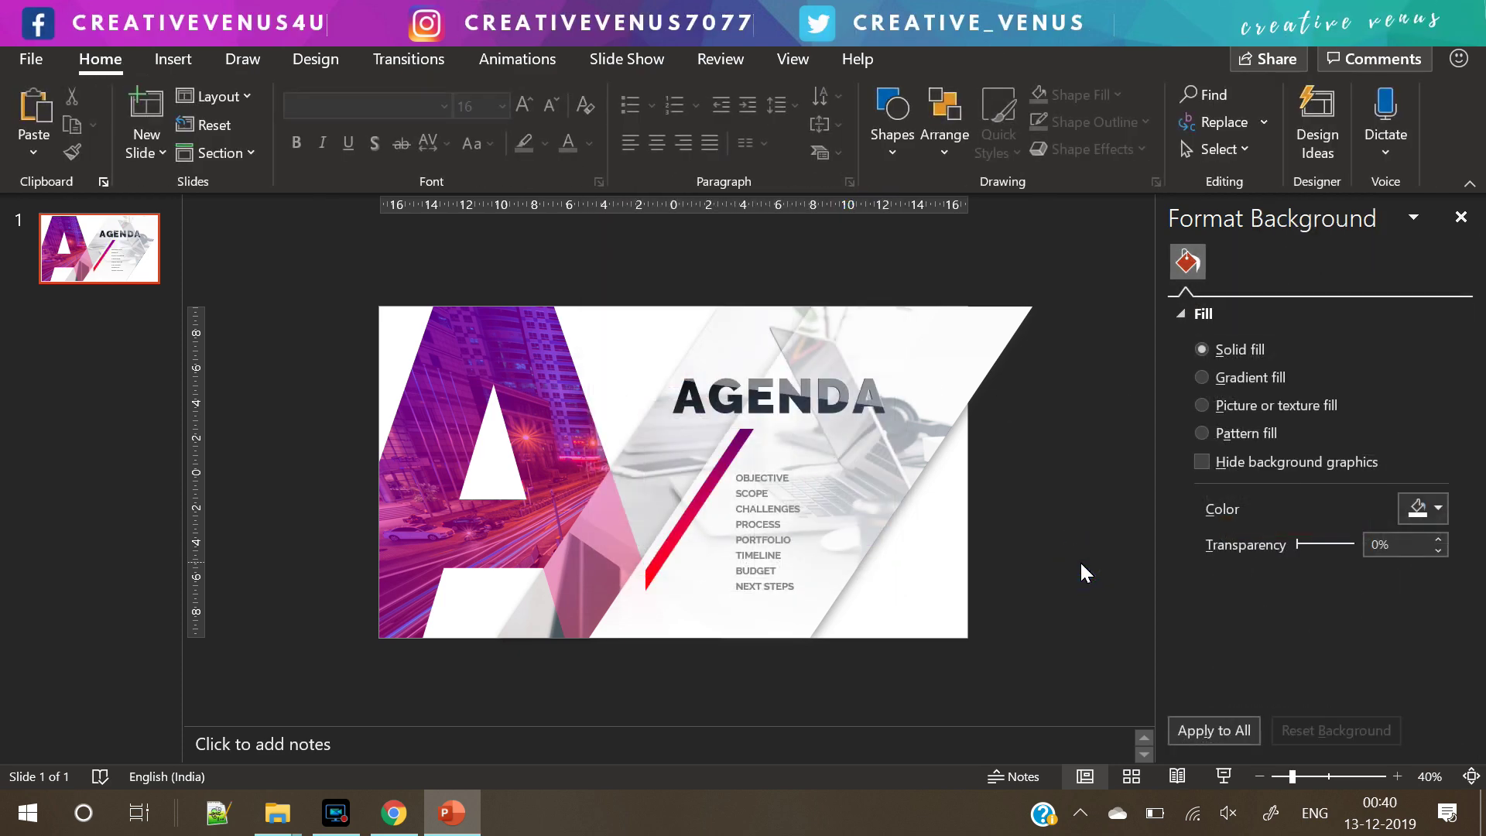
Give the bar a light gray solid fill and nudge the agenda list toward it
click(700, 510)
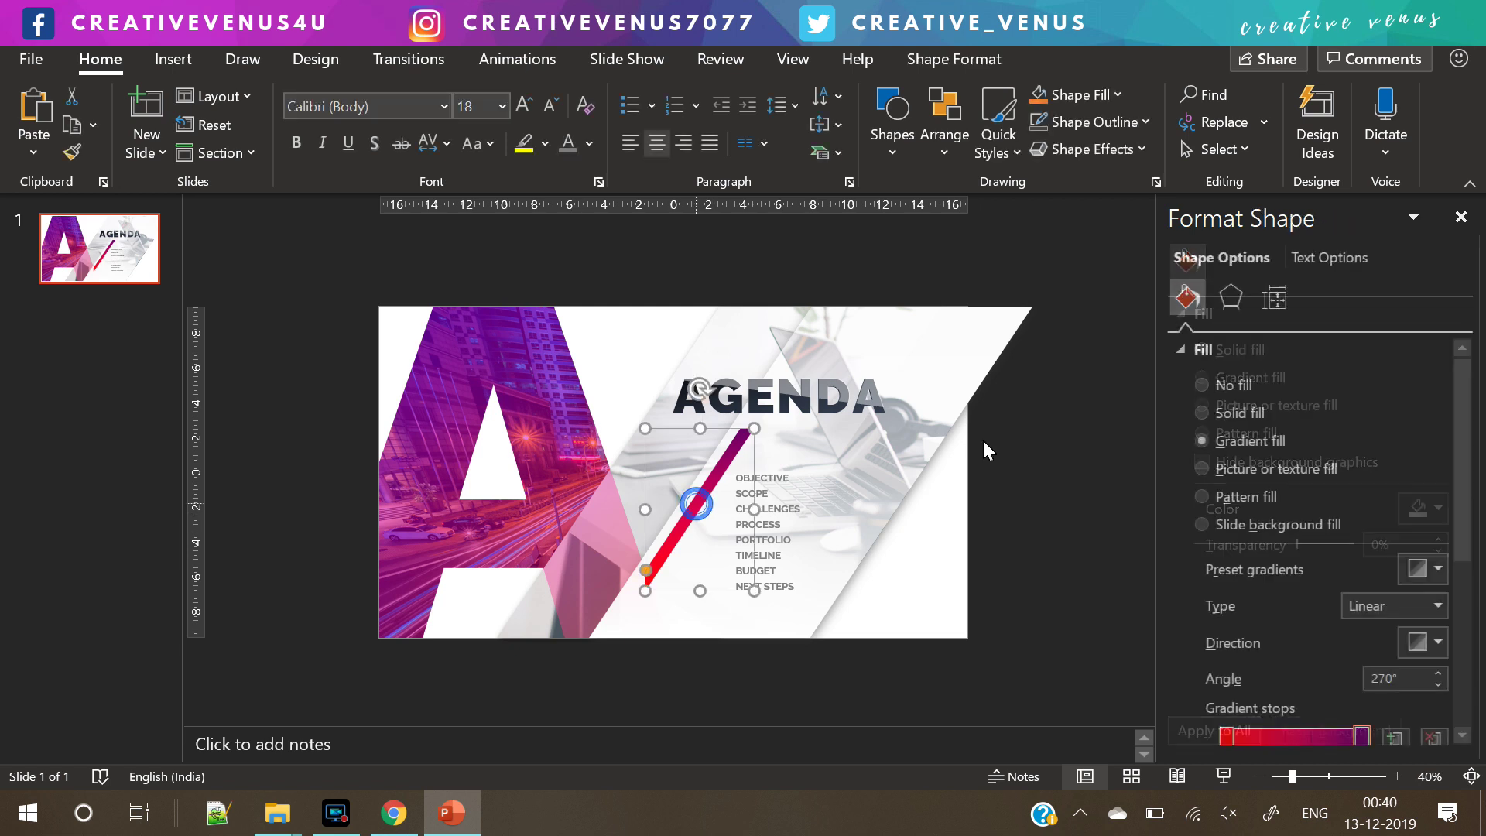
click(1237, 416)
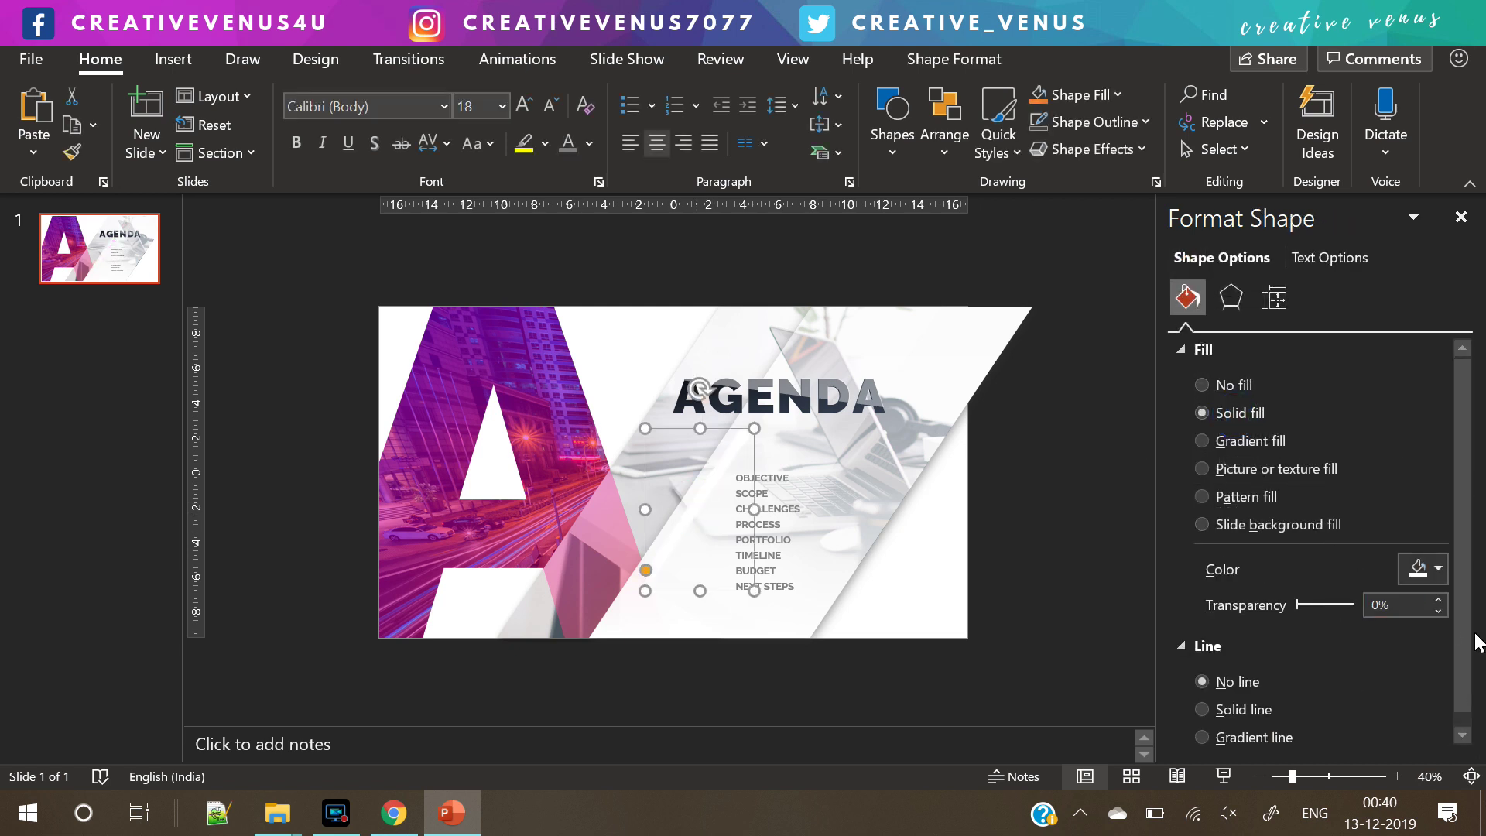
click(1426, 569)
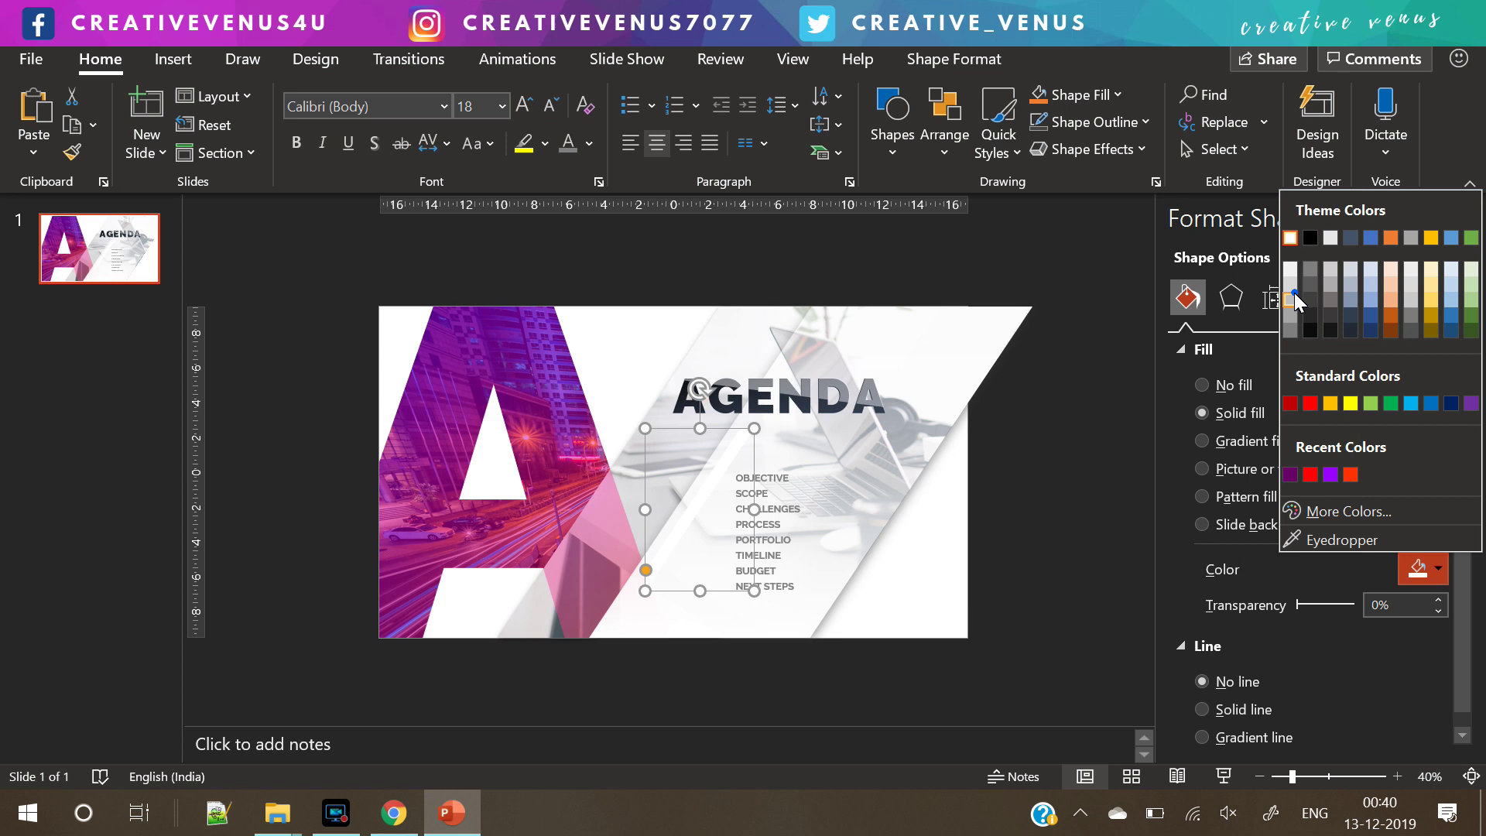
click(1290, 301)
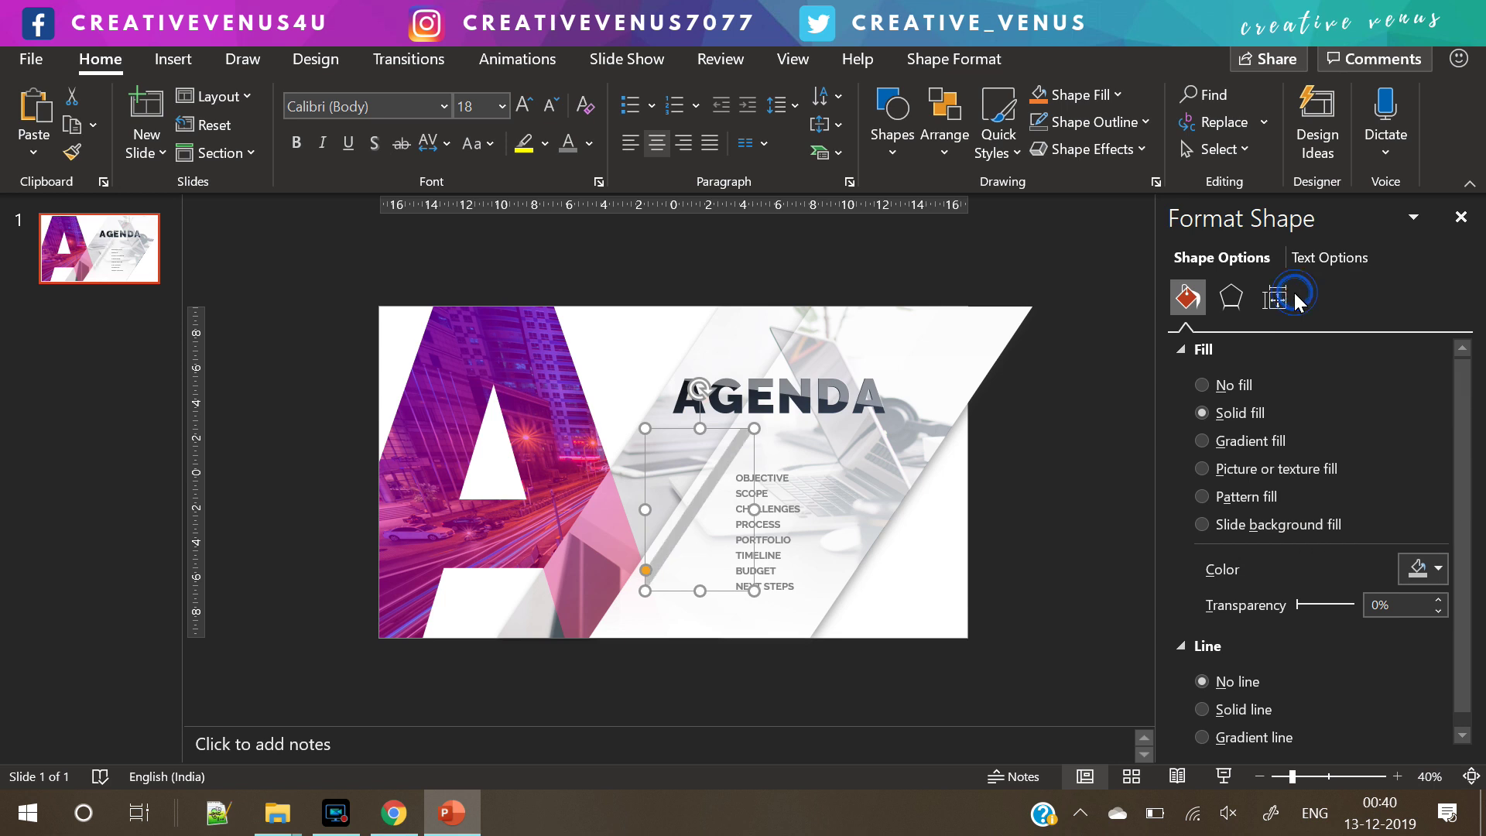
click(1421, 569)
click(1352, 269)
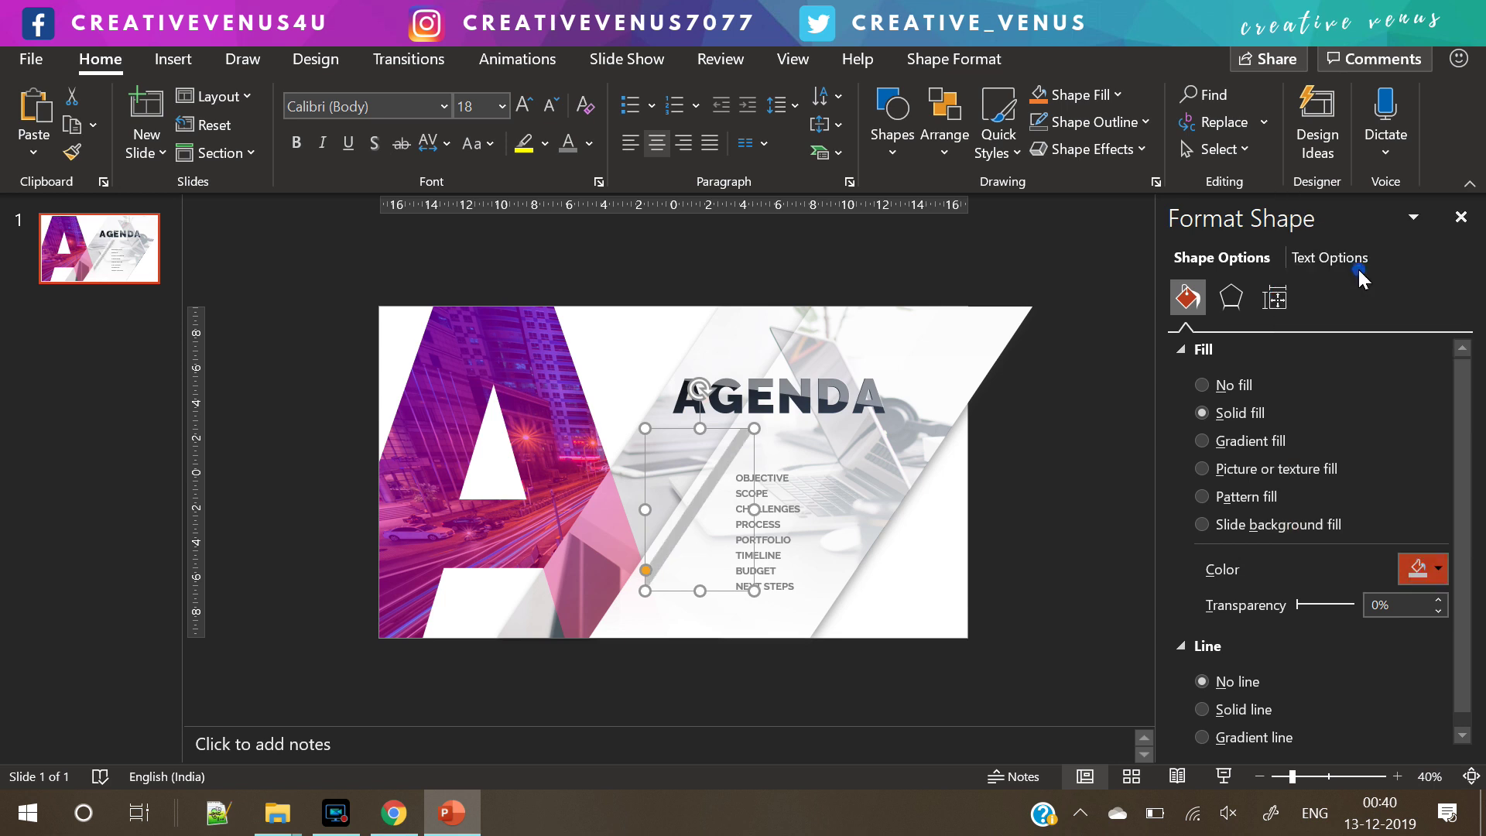
drag(836, 470, 844, 471)
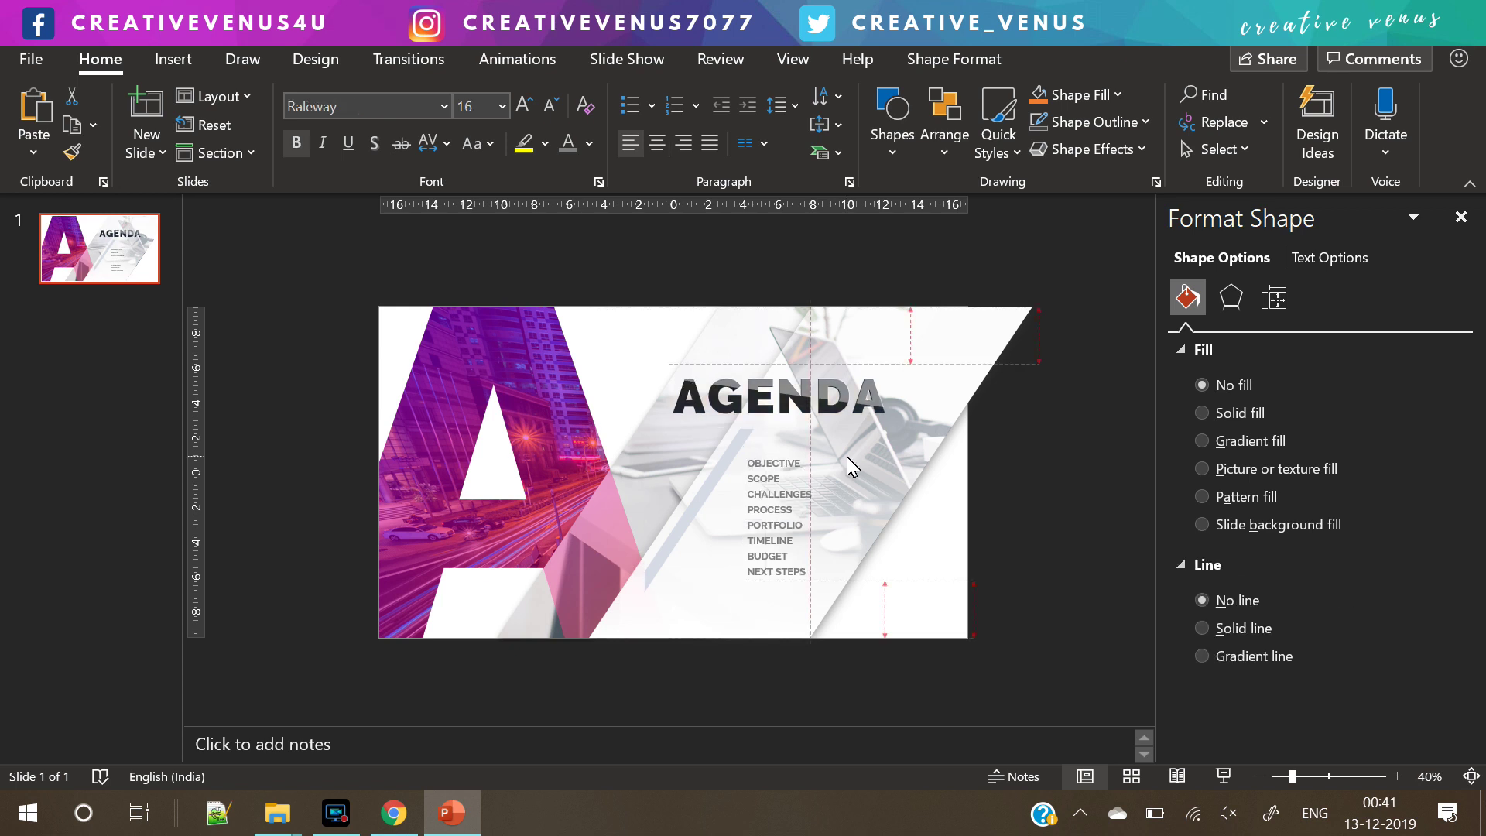